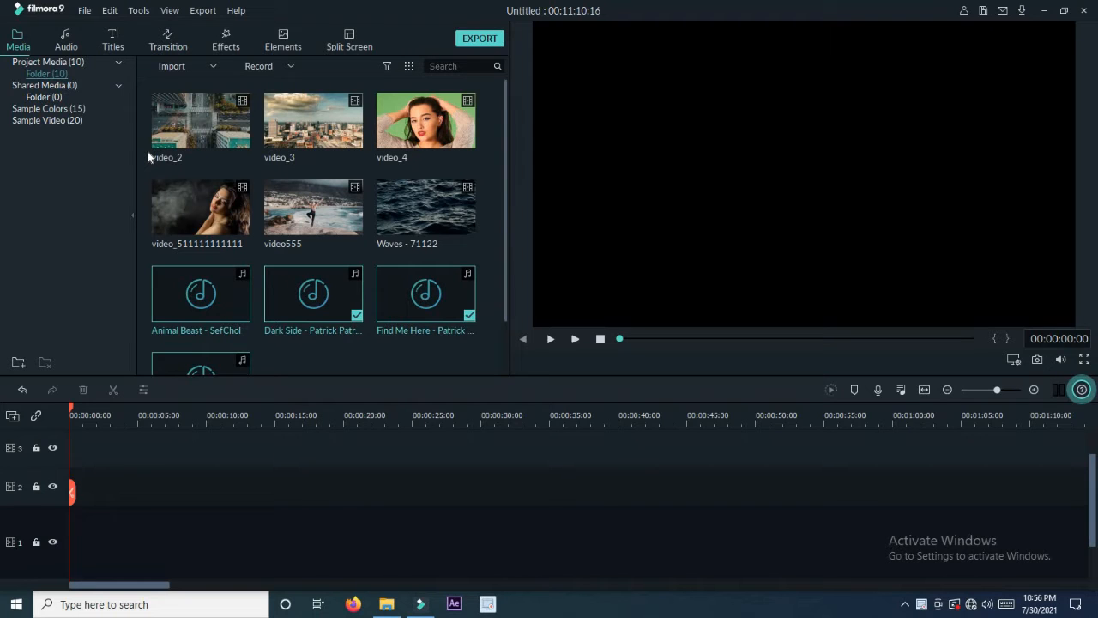
pyautogui.moveTo(173, 150)
pyautogui.moveTo(354, 147)
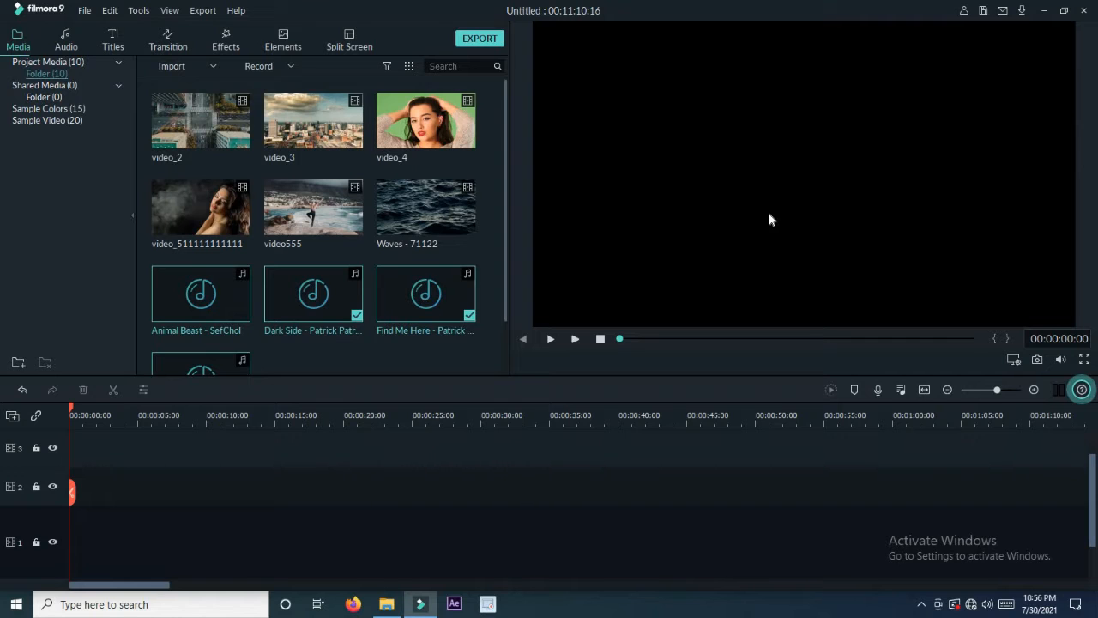
pyautogui.click(219, 128)
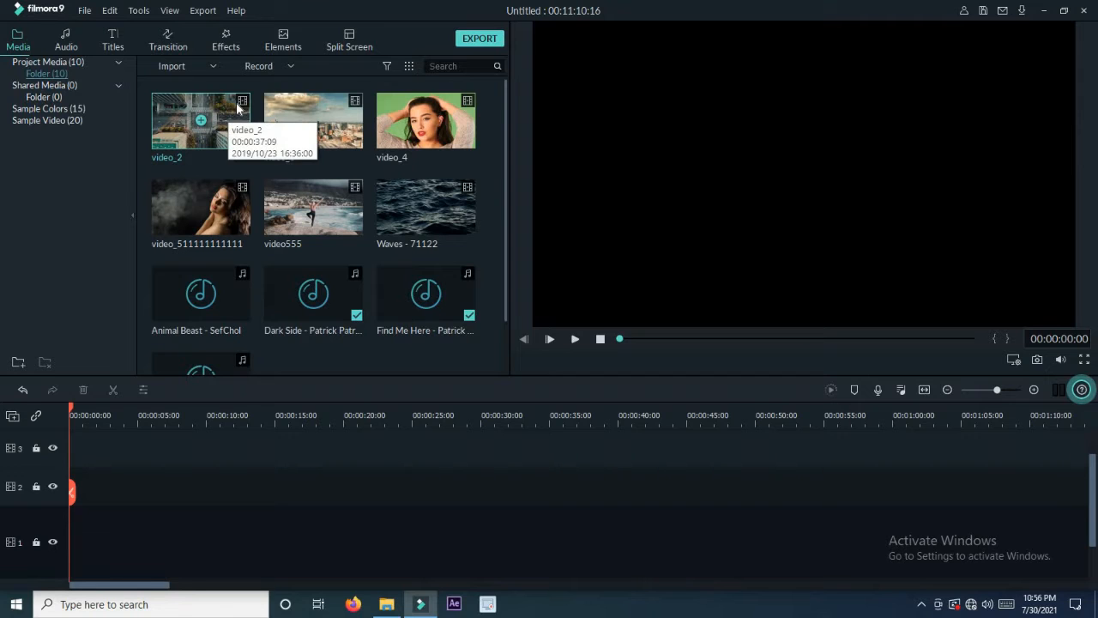
# - Start importing media files and browse to New folder (4) inside Pexels Videos New folder (5) on Local Disk (D:)
pyautogui.click(186, 64)
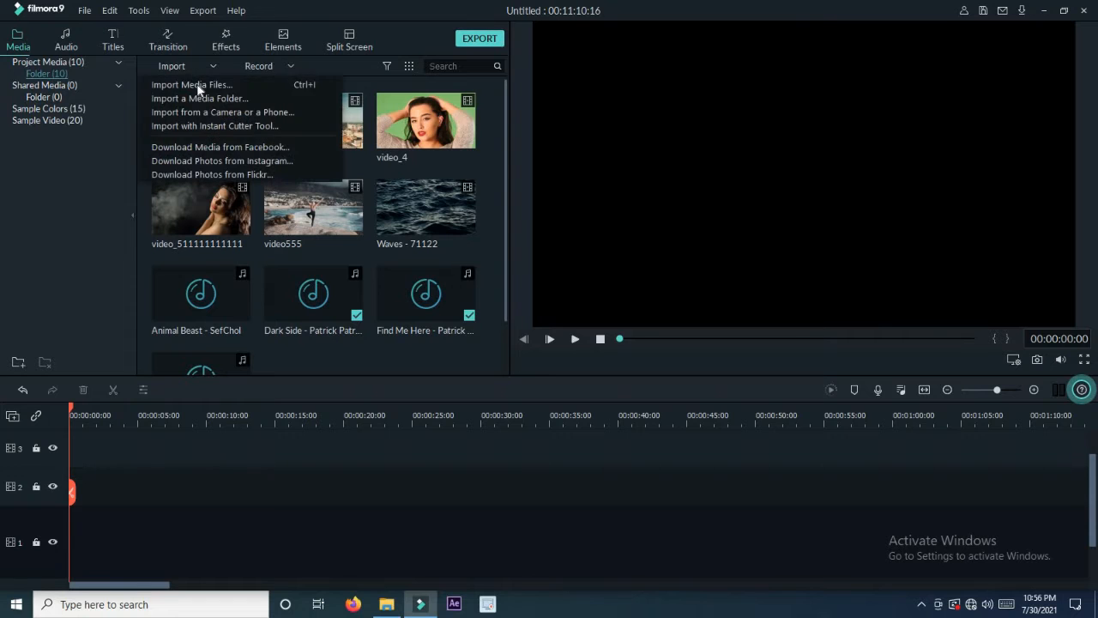
pyautogui.click(197, 89)
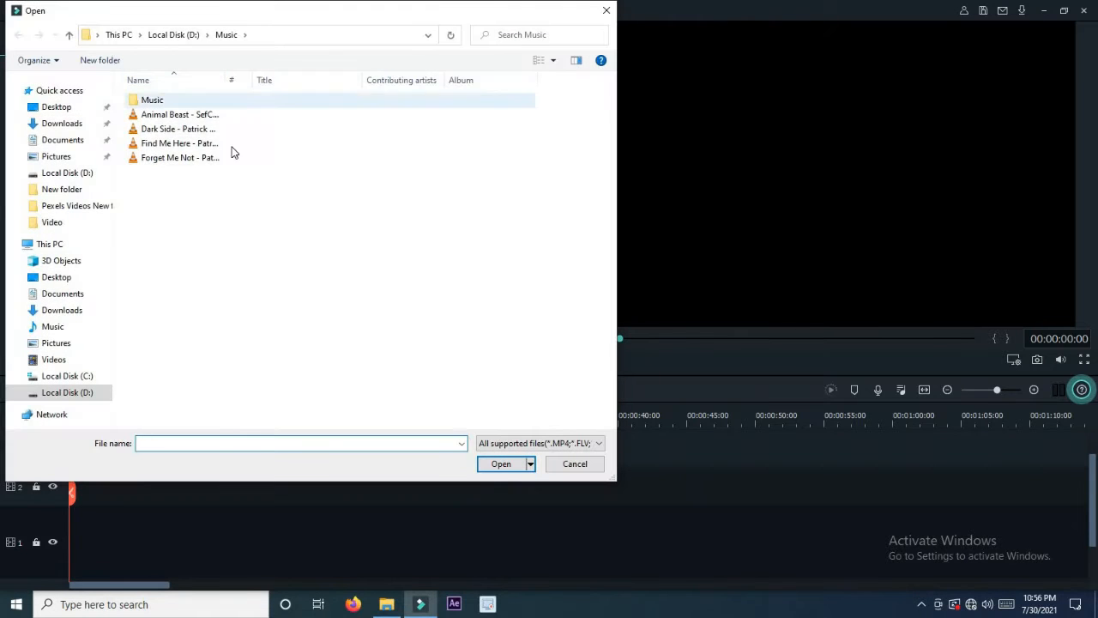
pyautogui.click(82, 399)
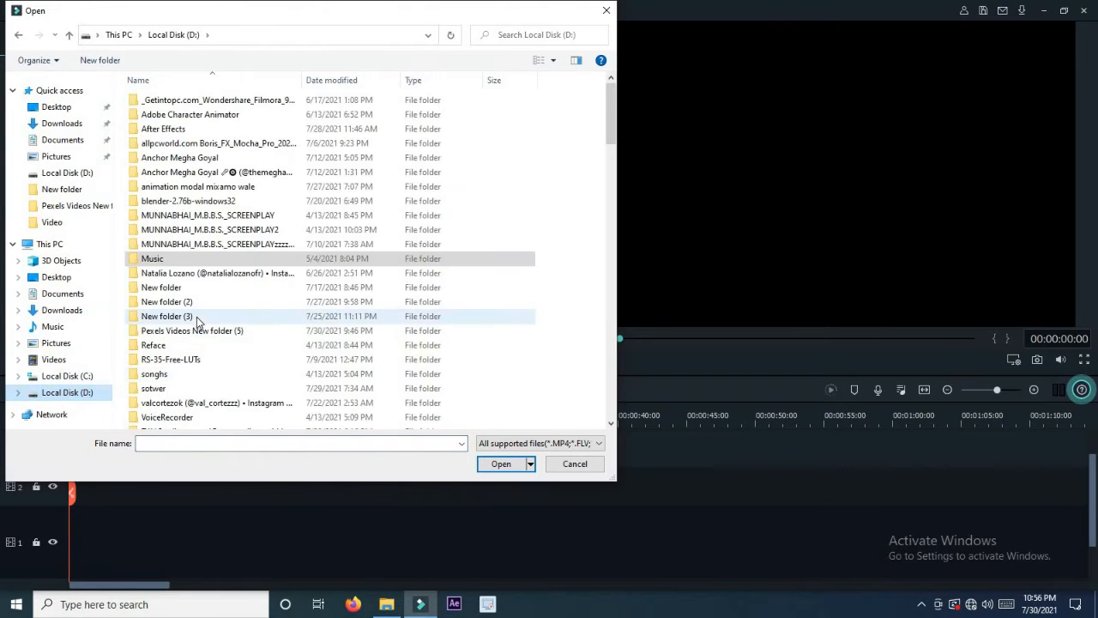
pyautogui.click(204, 336)
pyautogui.doubleClick(203, 337)
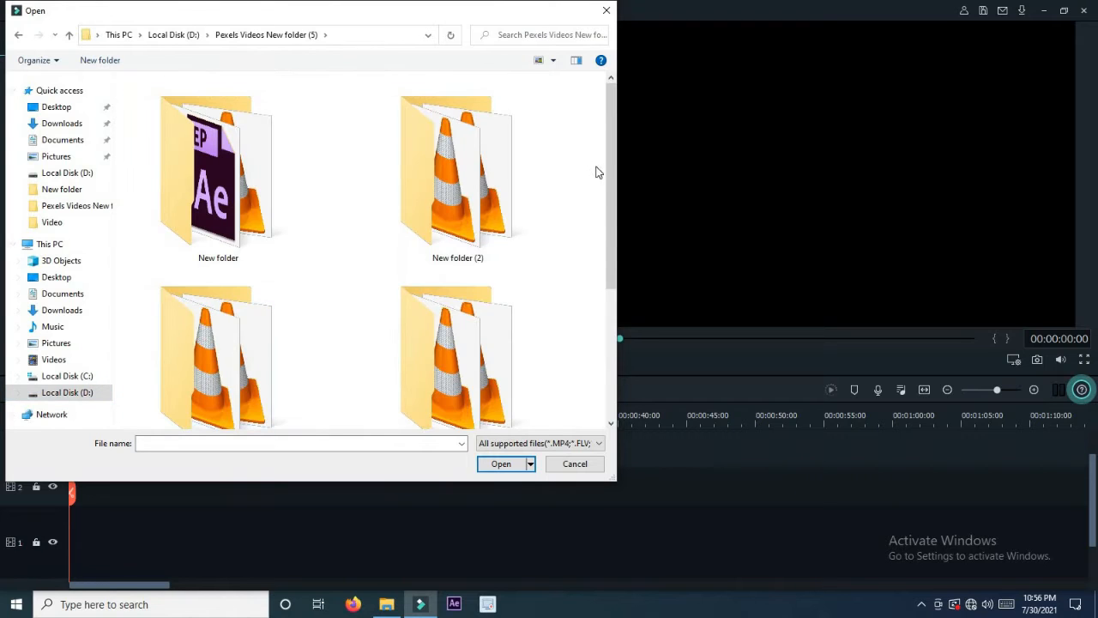
pyautogui.moveTo(609, 197); pyautogui.dragTo(609, 340)
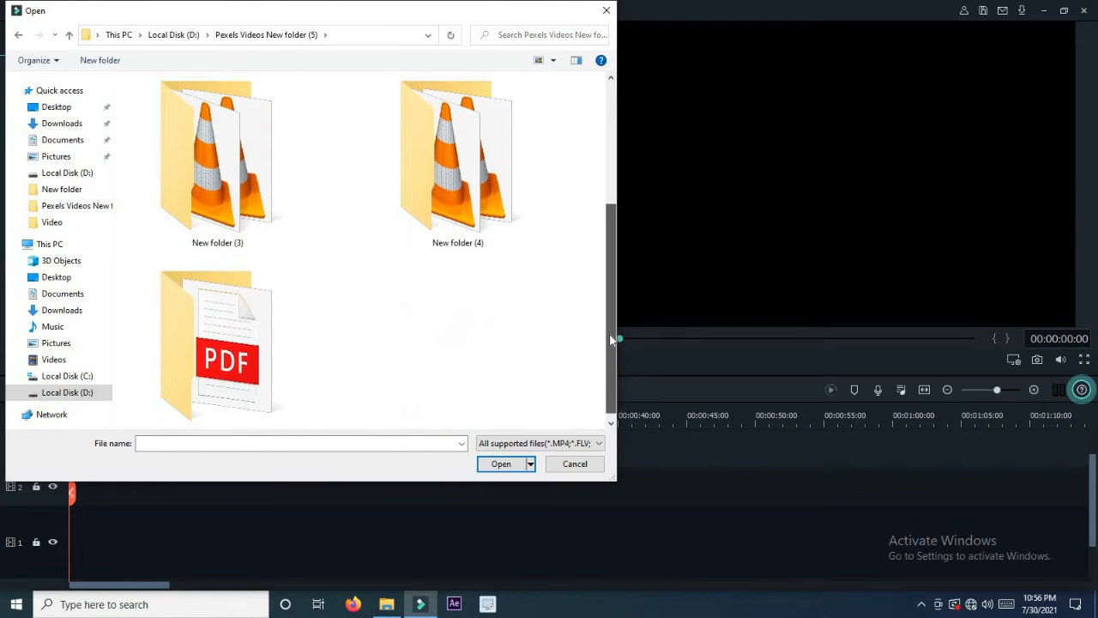
pyautogui.doubleClick(495, 169)
# - Select the jangal 2 and jangal video files together and import them into the project media
pyautogui.moveTo(607, 169); pyautogui.dragTo(609, 209)
pyautogui.click(180, 234)
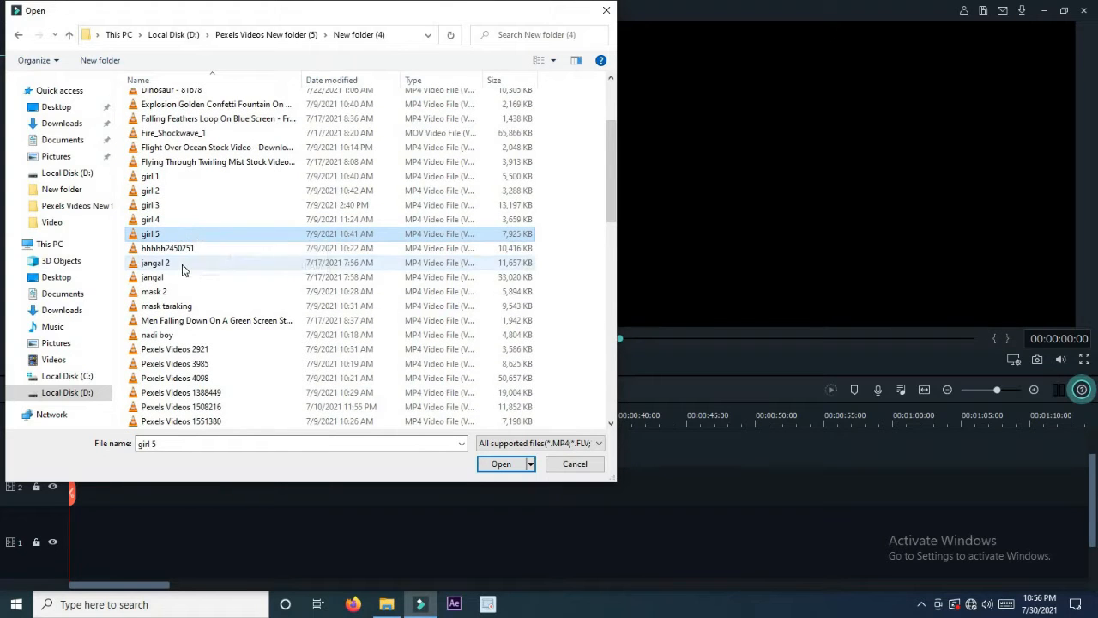
pyautogui.click(184, 263)
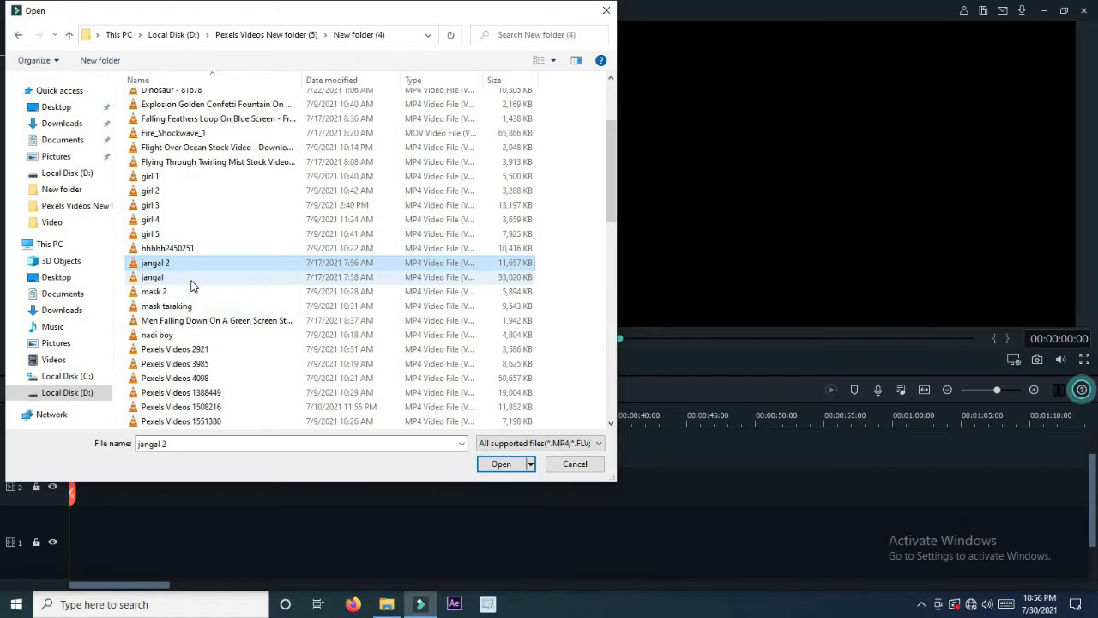
pyautogui.click(515, 277)
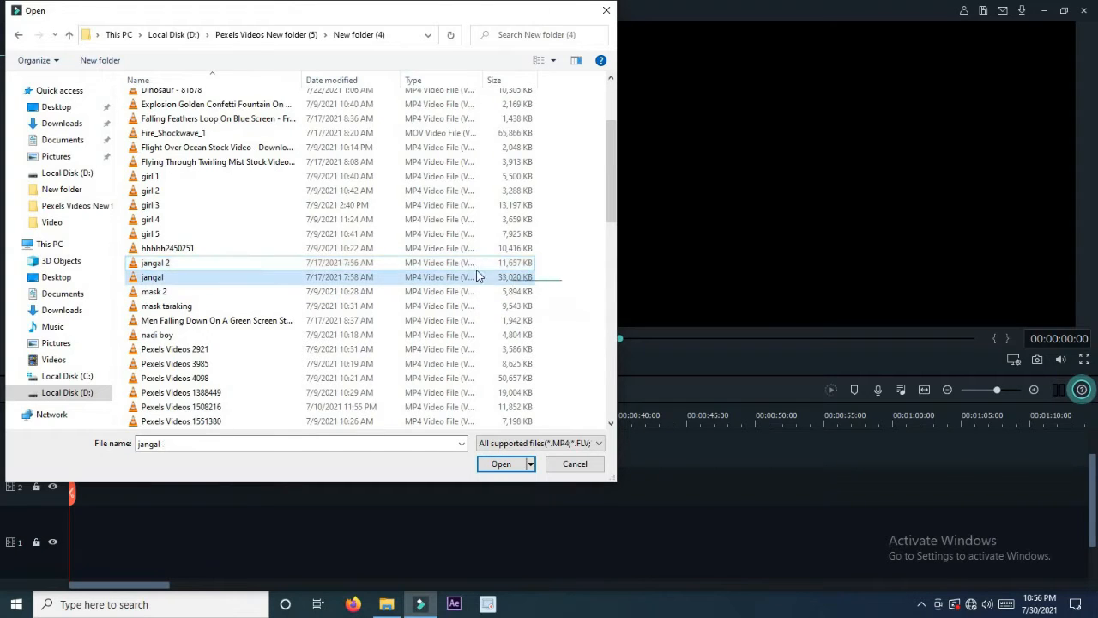
pyautogui.keyDown('ctrl'); pyautogui.click(445, 261); pyautogui.keyUp('ctrl')
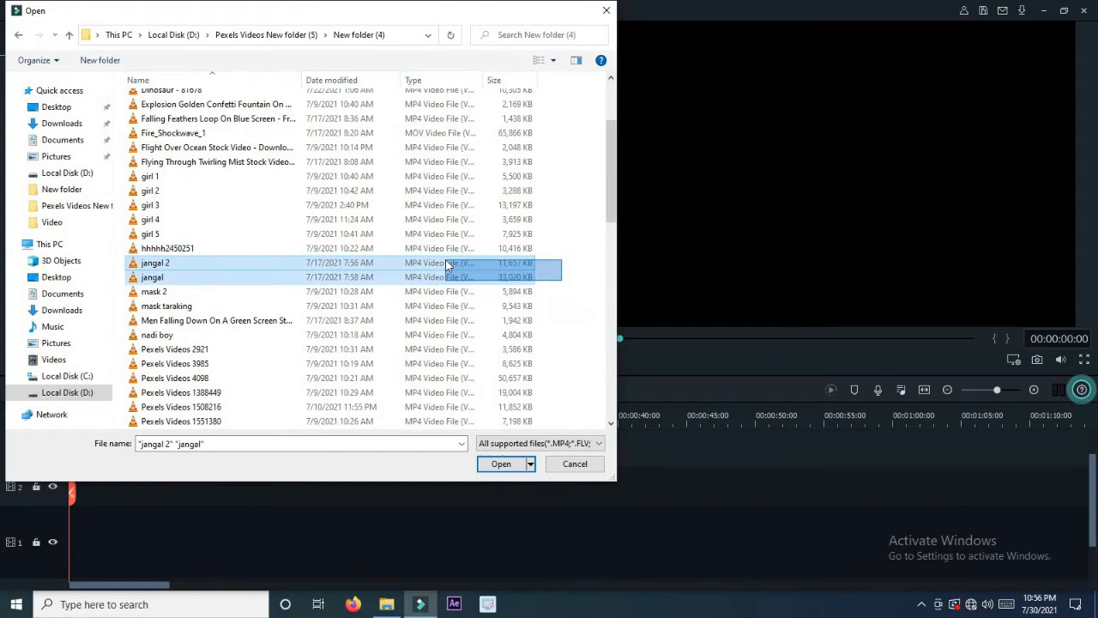
pyautogui.click(503, 464)
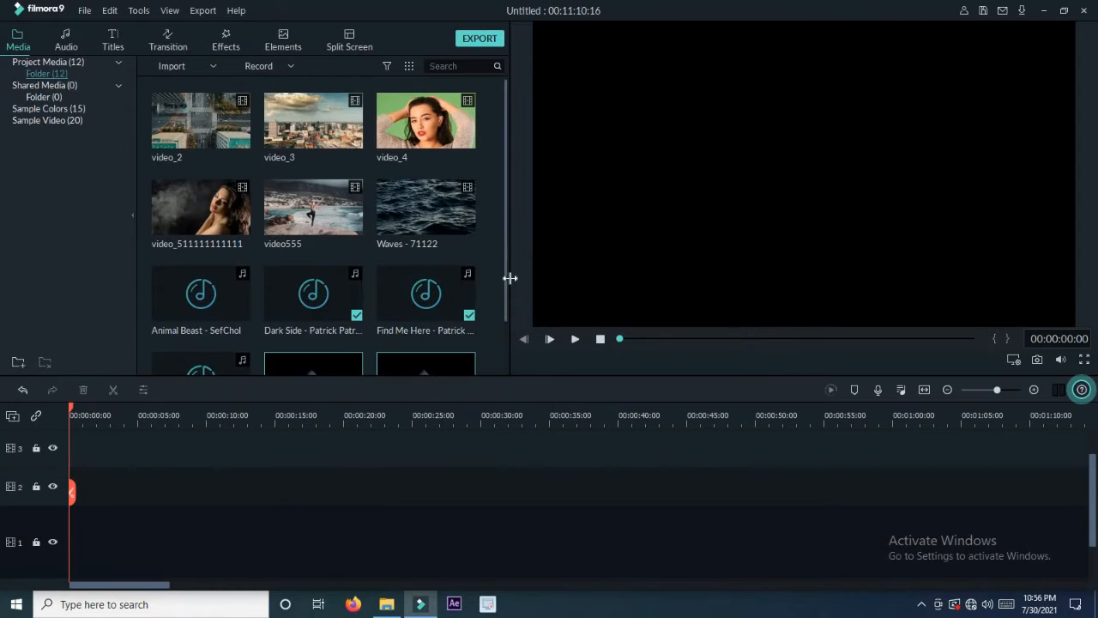
# - Place the jangal 2 clip at the start of track 3 and match the project settings to the media at 1920 x 1080 30fps
pyautogui.moveTo(507, 289); pyautogui.dragTo(473, 336)
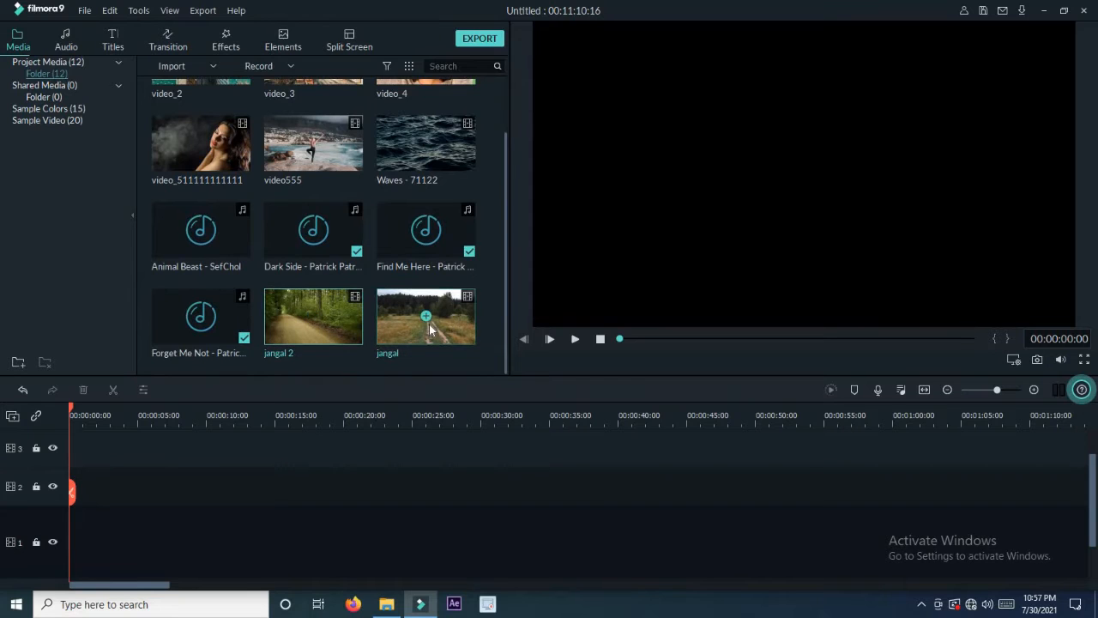
pyautogui.click(433, 325)
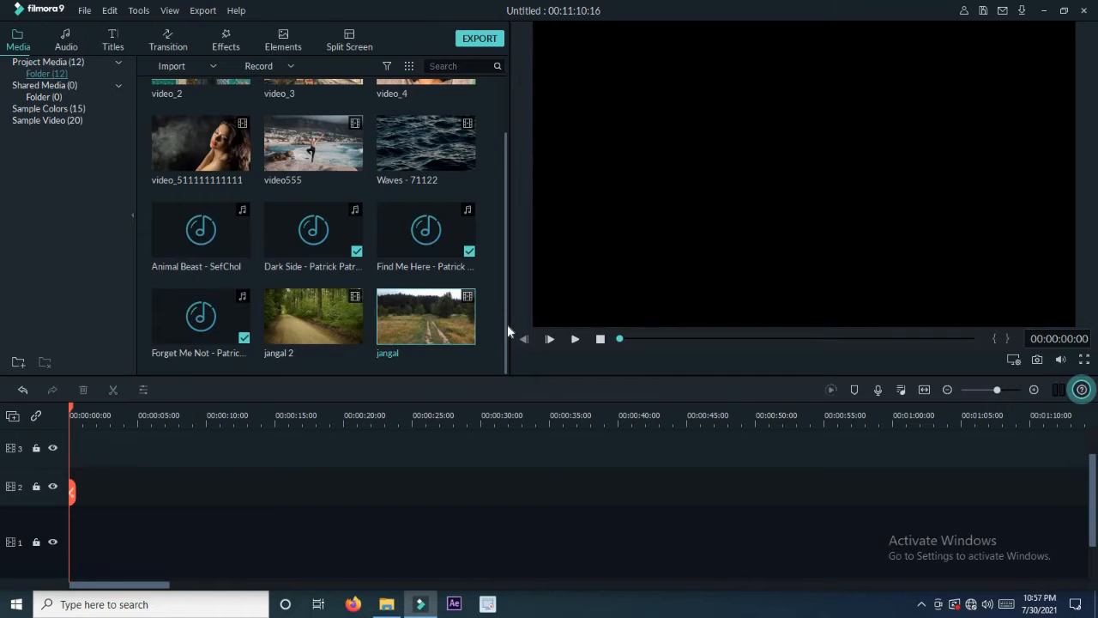
pyautogui.click(323, 327)
pyautogui.moveTo(324, 341); pyautogui.dragTo(71, 447)
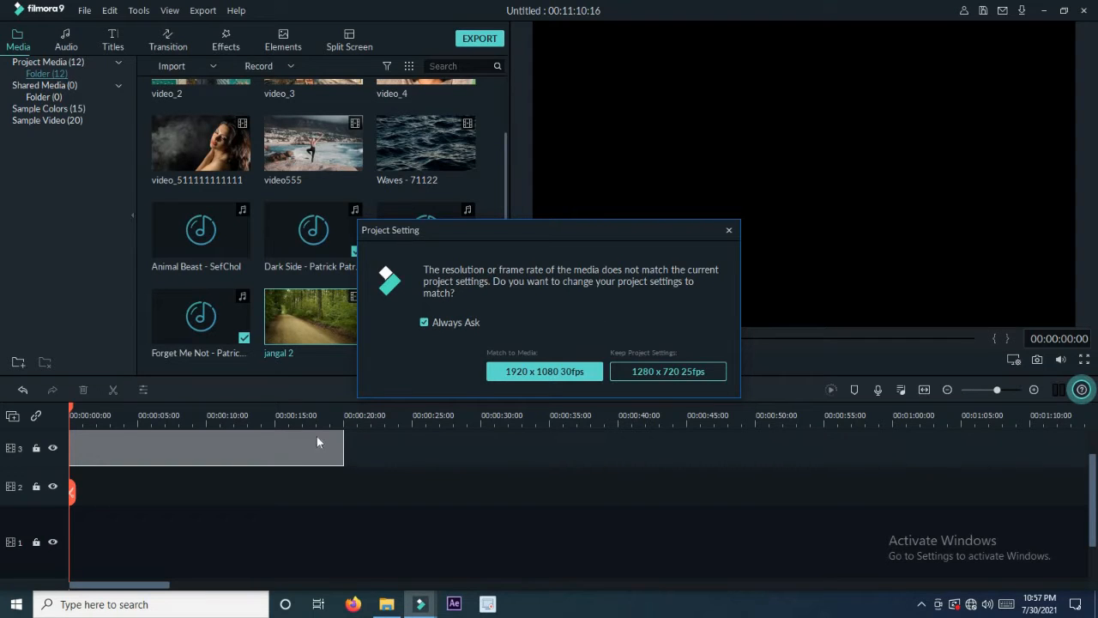
pyautogui.click(573, 374)
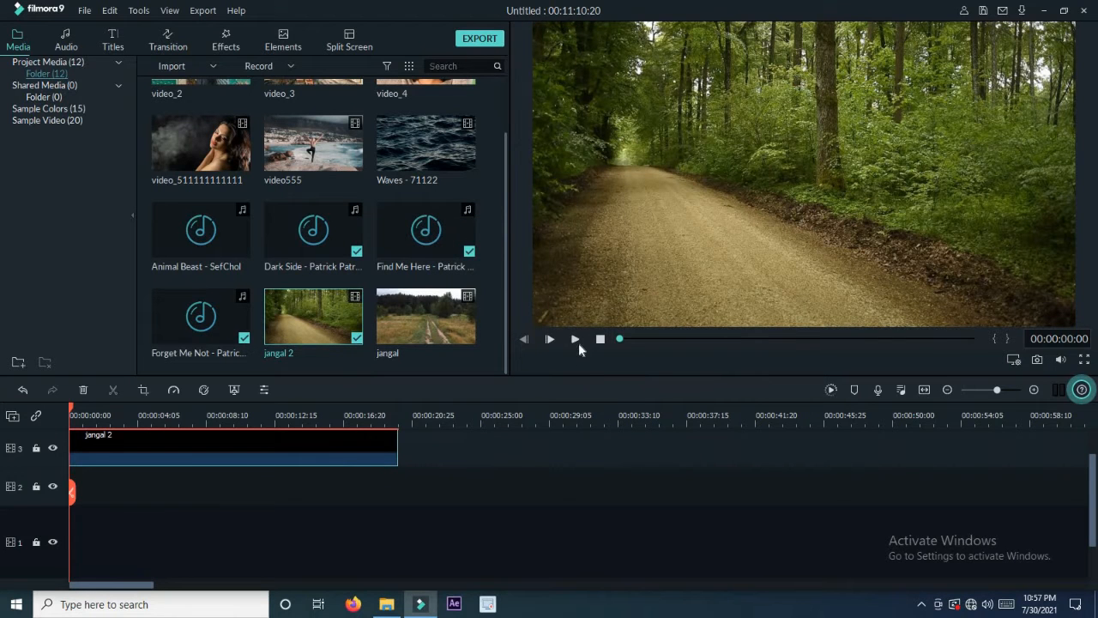
# - Play the timeline to 00:00:14:01, split the jangal 2 clip there, and delete the part after the cut
pyautogui.click(578, 338)
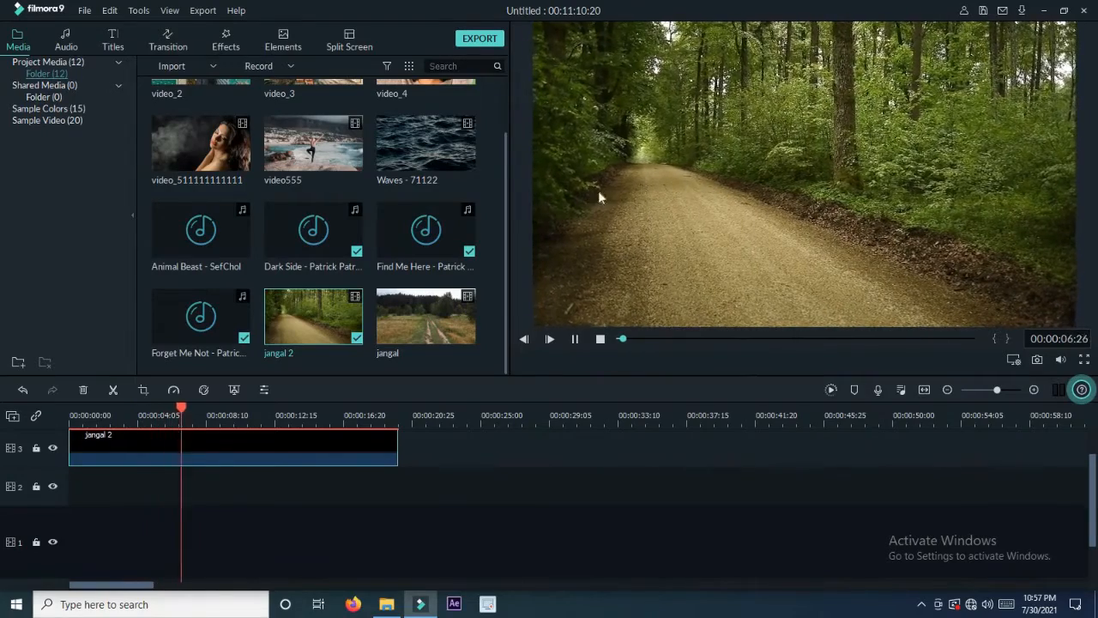
pyautogui.click(576, 341)
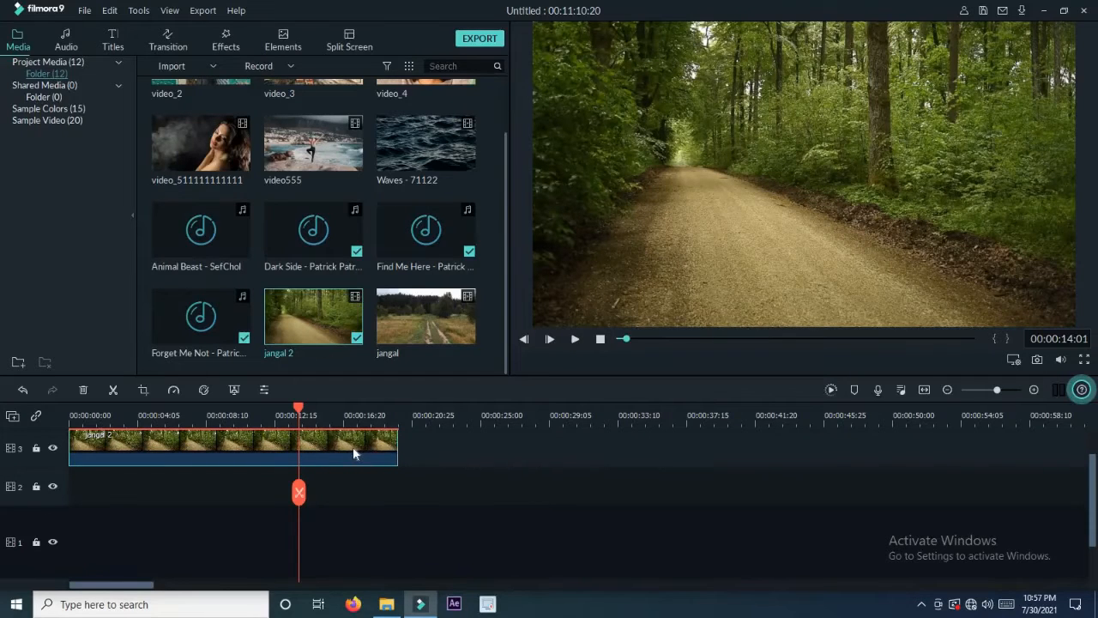
pyautogui.click(299, 493)
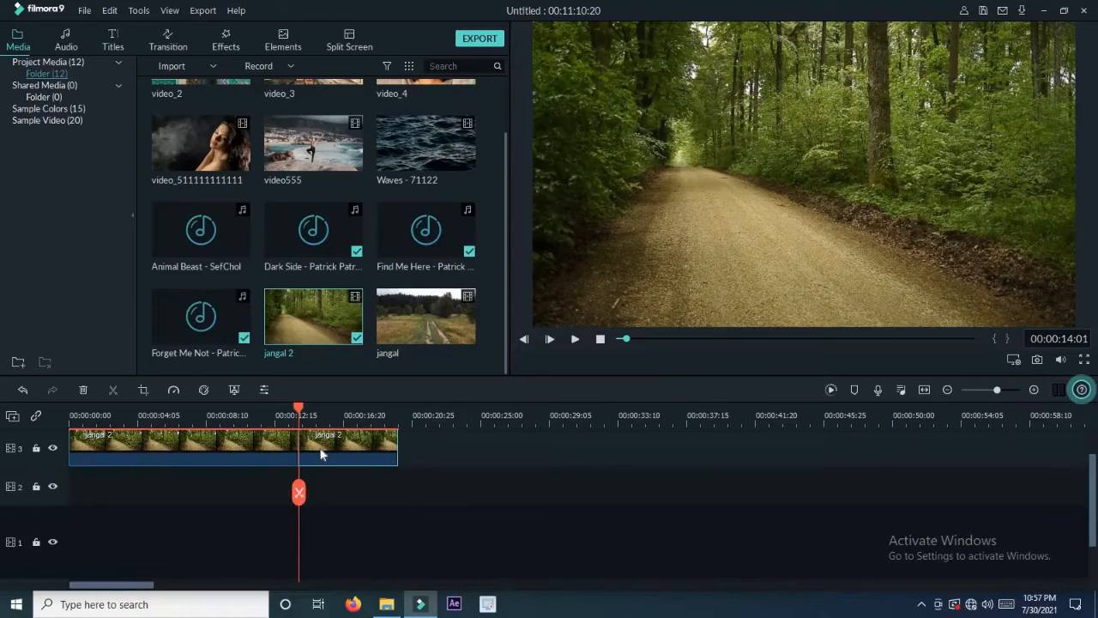
pyautogui.moveTo(320, 453); pyautogui.dragTo(435, 450)
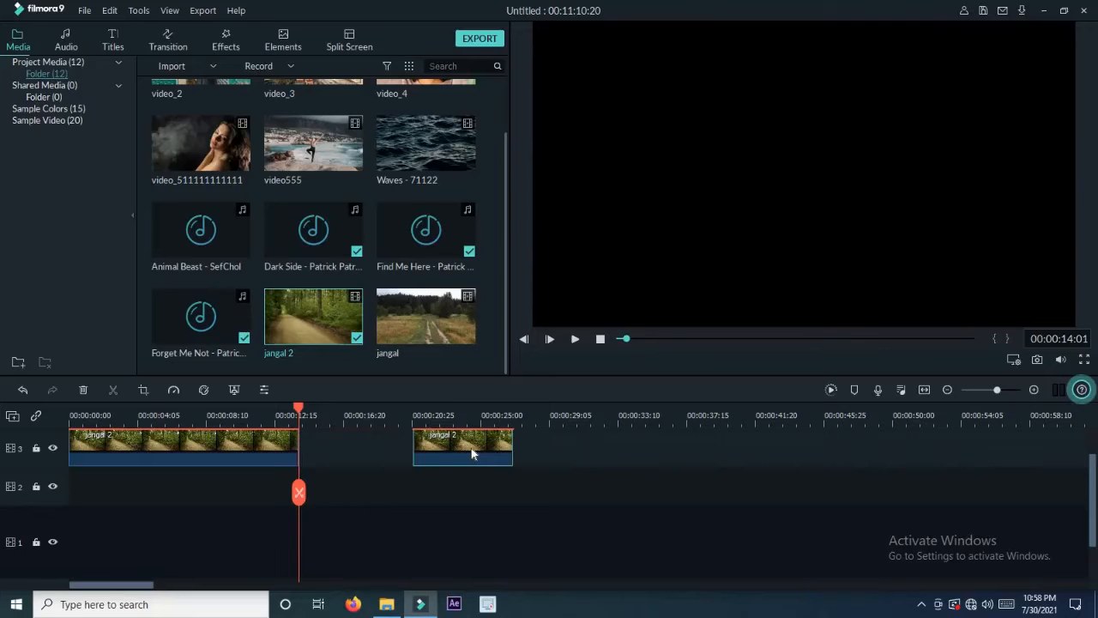
pyautogui.rightClick(471, 453)
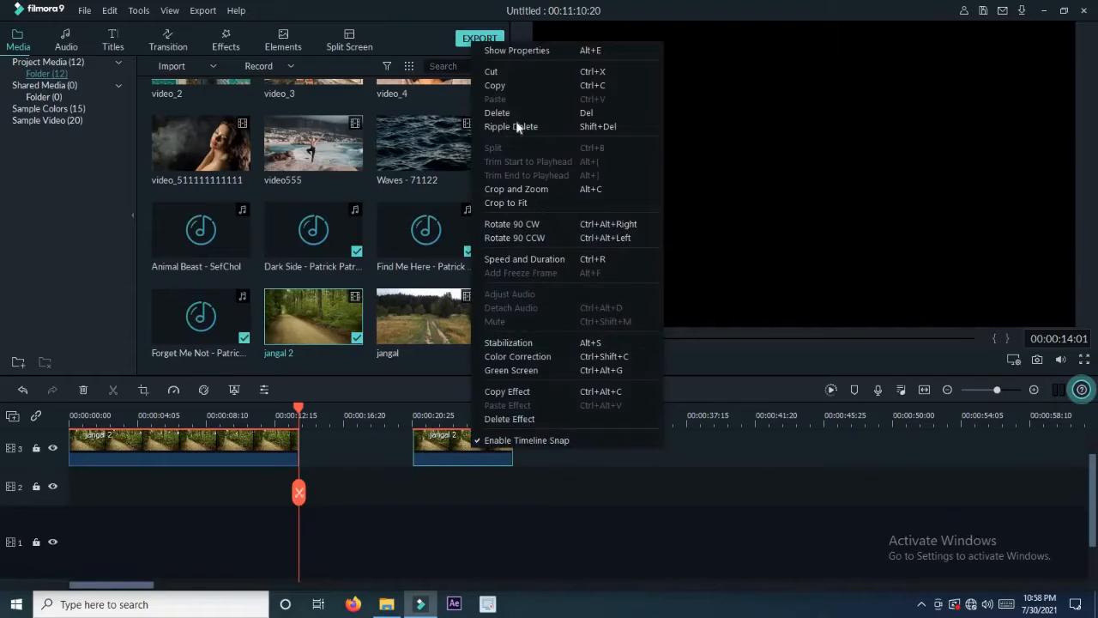
pyautogui.click(512, 114)
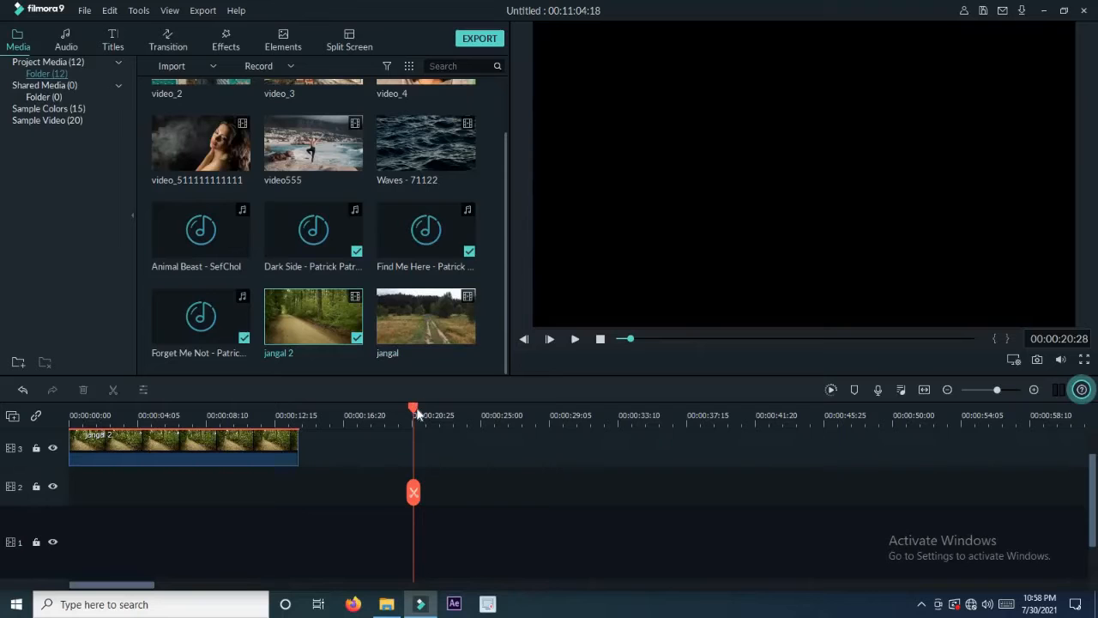
# - Split the jangal 2 clip at 00:00:12:06, move the short end piece away, and delete it
pyautogui.moveTo(410, 409); pyautogui.dragTo(270, 411)
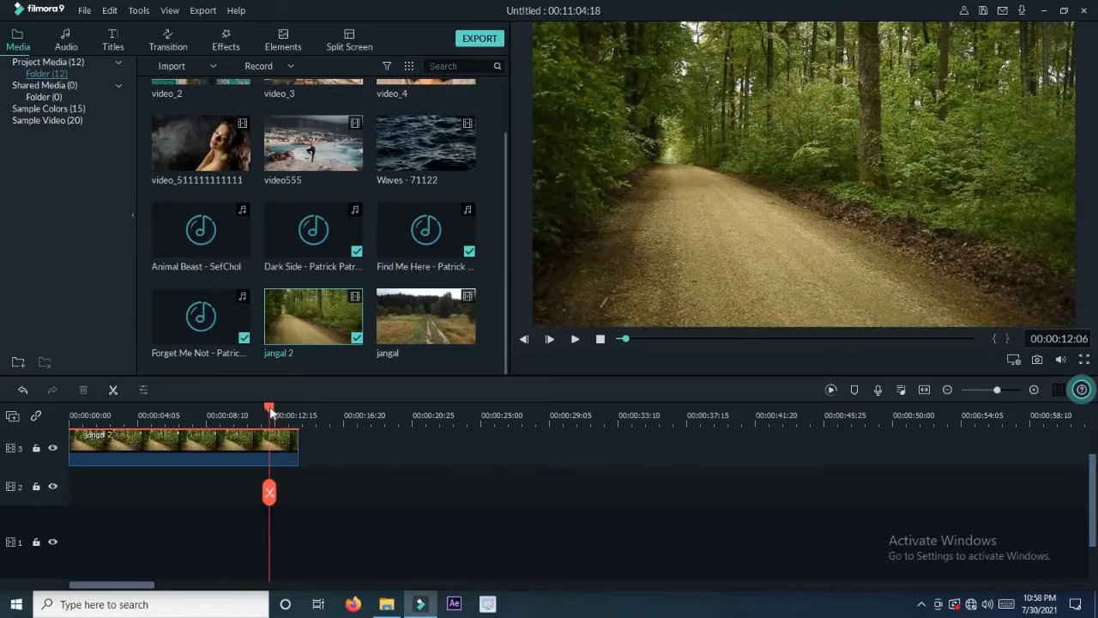
pyautogui.click(113, 391)
pyautogui.click(283, 453)
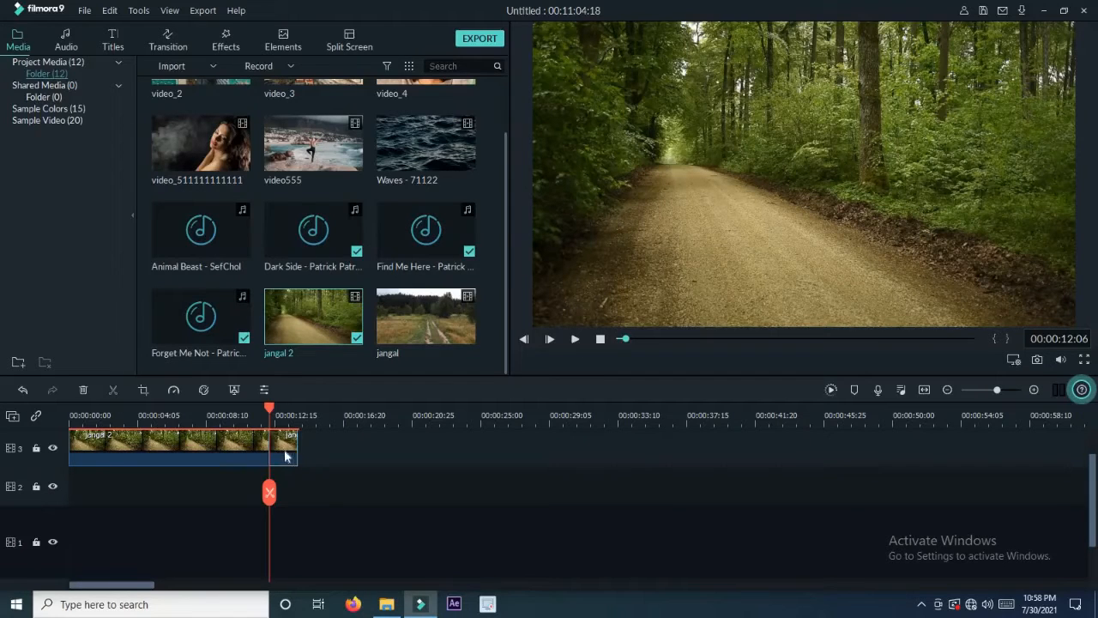
pyautogui.moveTo(286, 450); pyautogui.dragTo(419, 450)
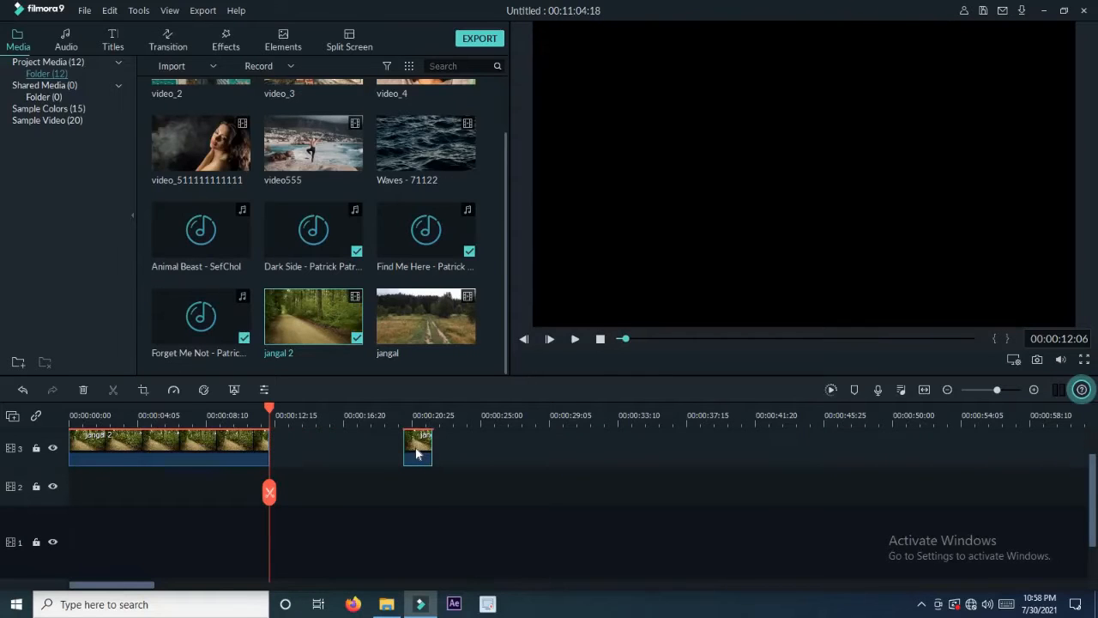
pyautogui.rightClick(417, 454)
pyautogui.click(445, 113)
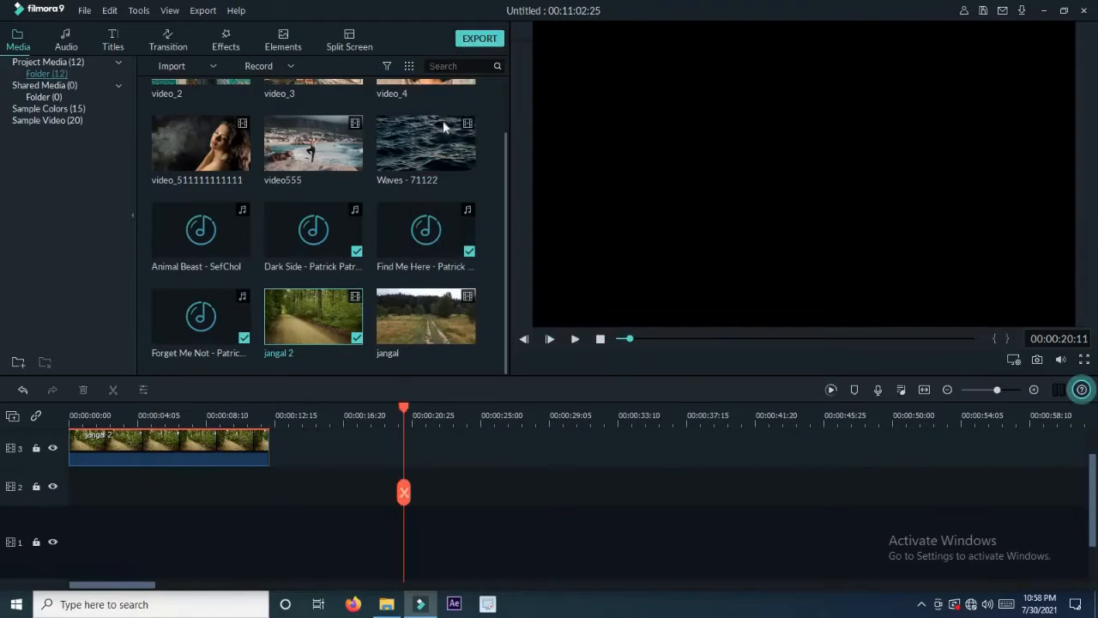
# - Replace the trimmed clip on track 3 with a full copy of jangal 2 placed at the start of the timeline
pyautogui.click(229, 452)
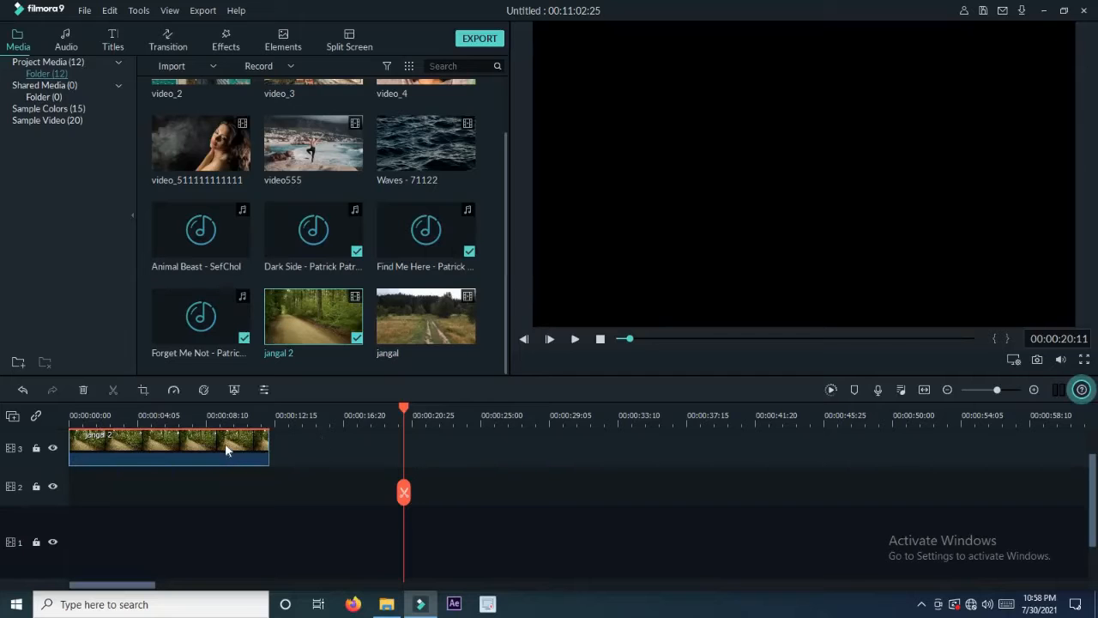
pyautogui.rightClick(224, 443)
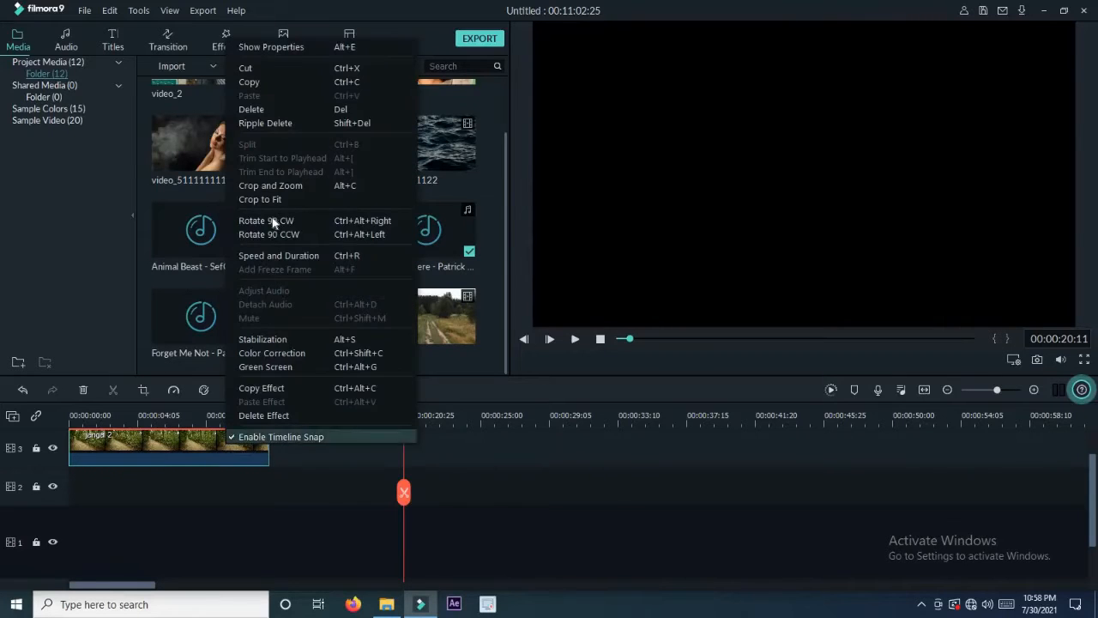
pyautogui.click(262, 114)
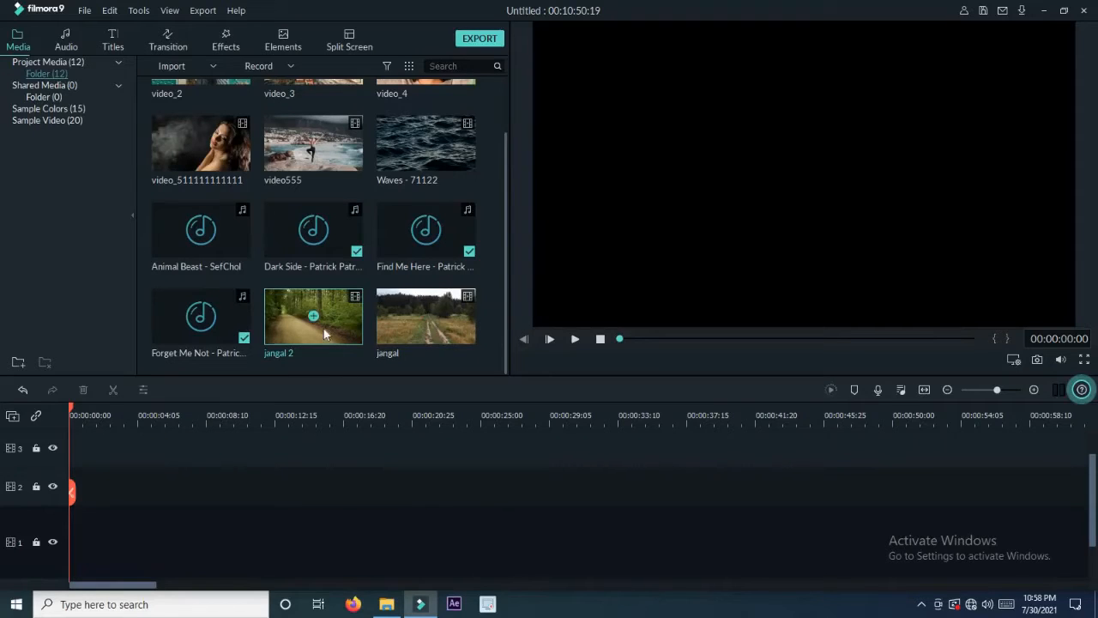
pyautogui.moveTo(325, 332); pyautogui.dragTo(75, 460)
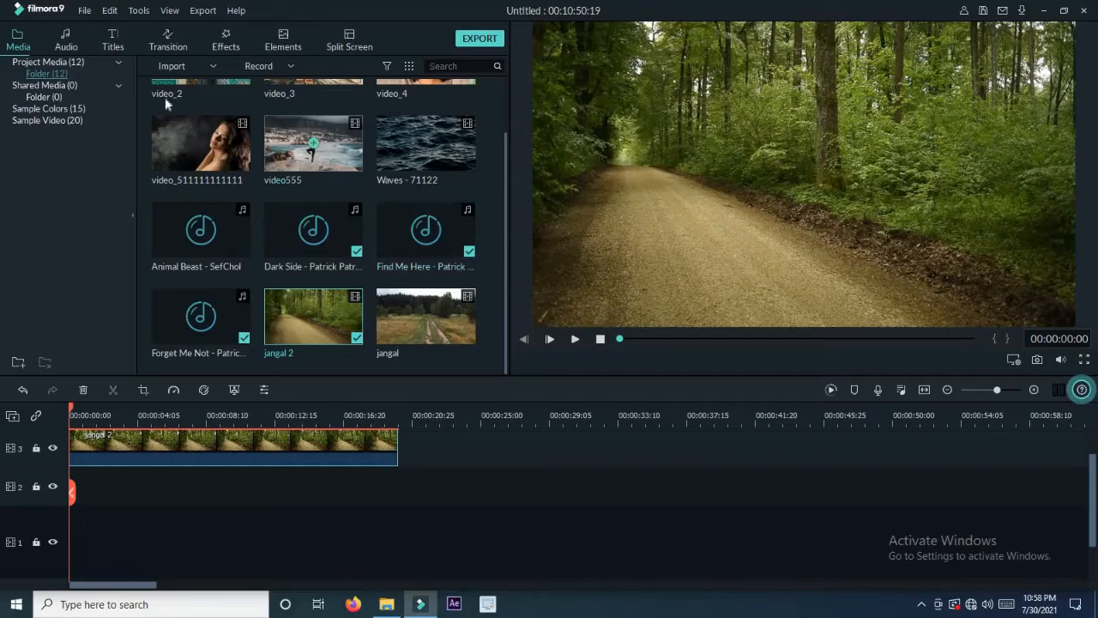
pyautogui.click(85, 11)
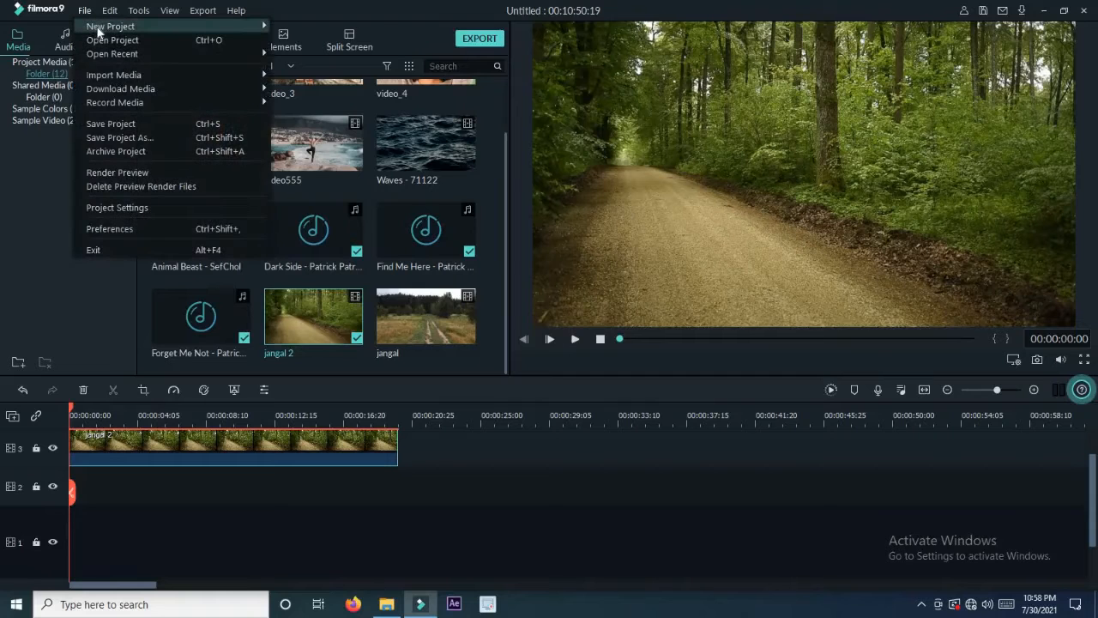
pyautogui.moveTo(98, 32)
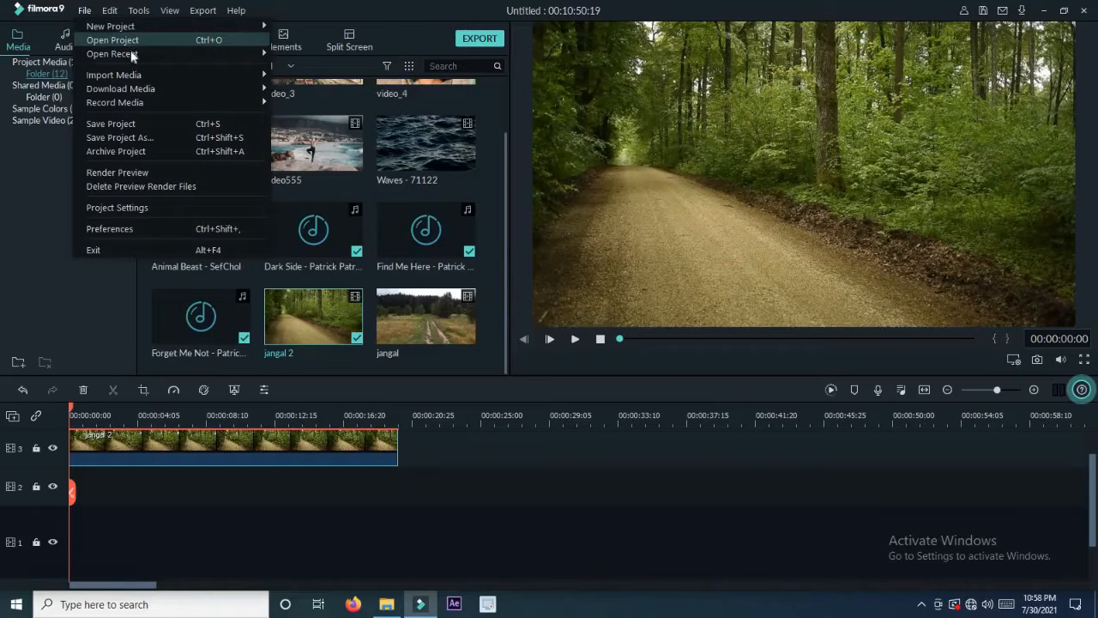
pyautogui.moveTo(148, 61)
pyautogui.click(458, 464)
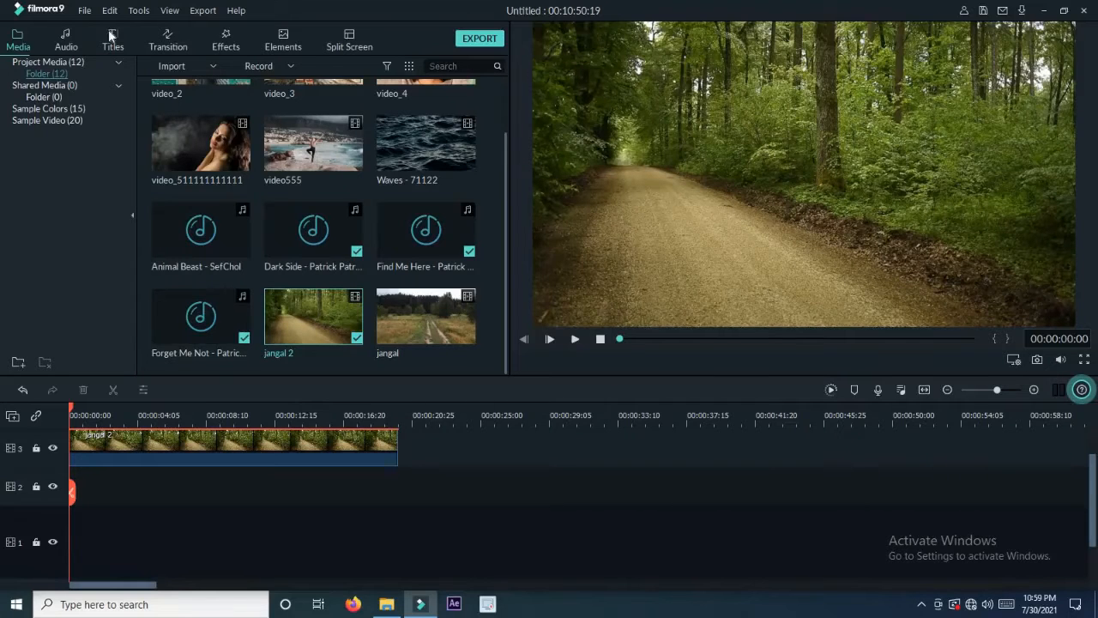
pyautogui.click(86, 11)
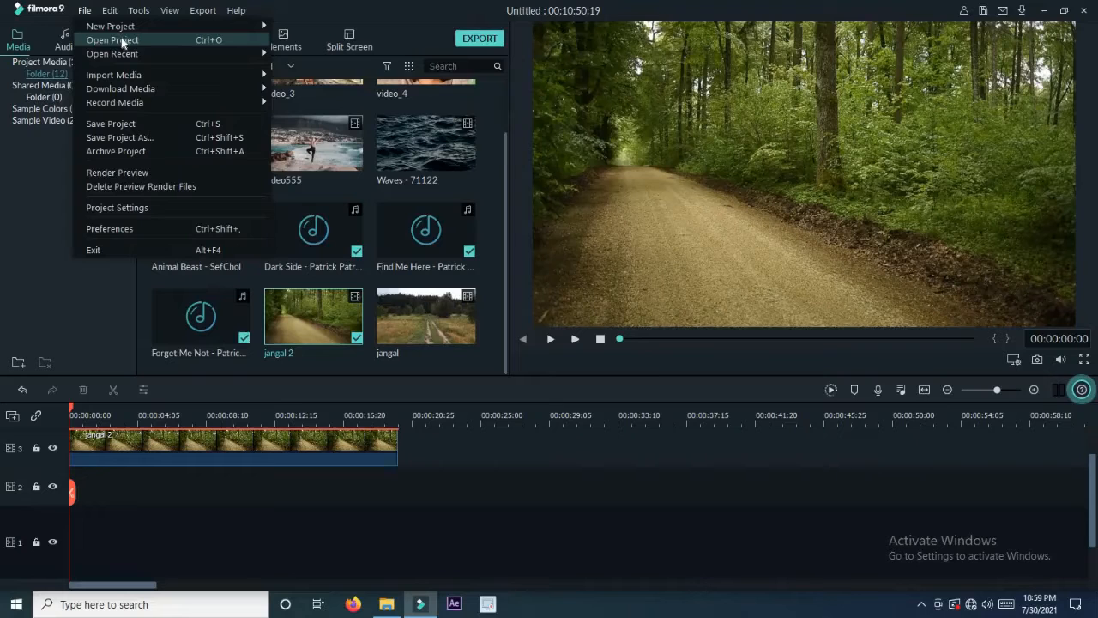
pyautogui.moveTo(145, 55)
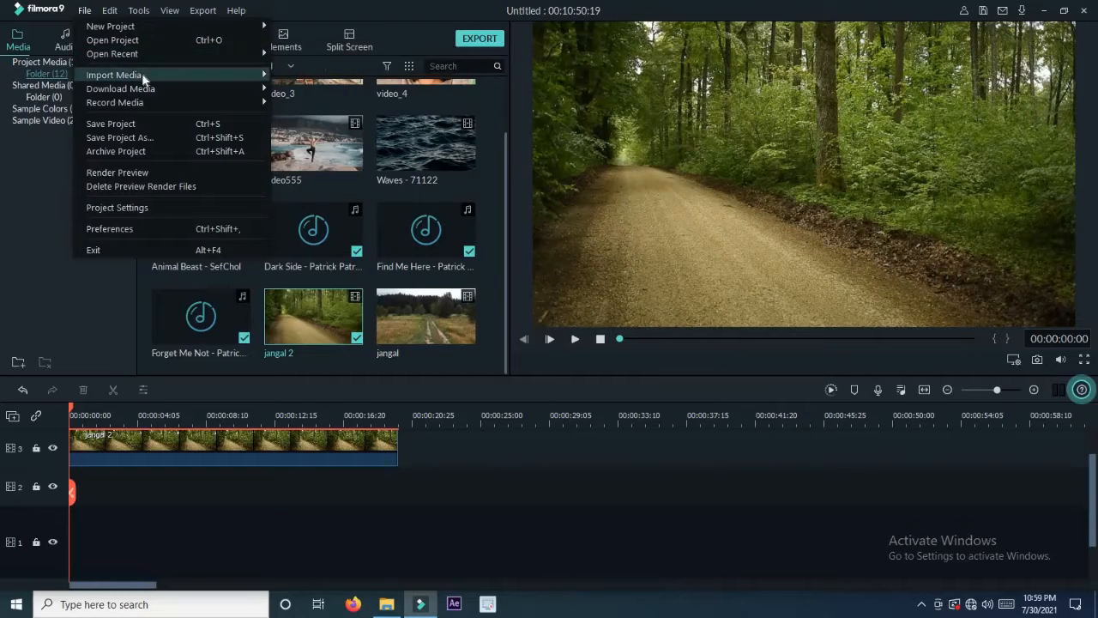
pyautogui.moveTo(143, 78)
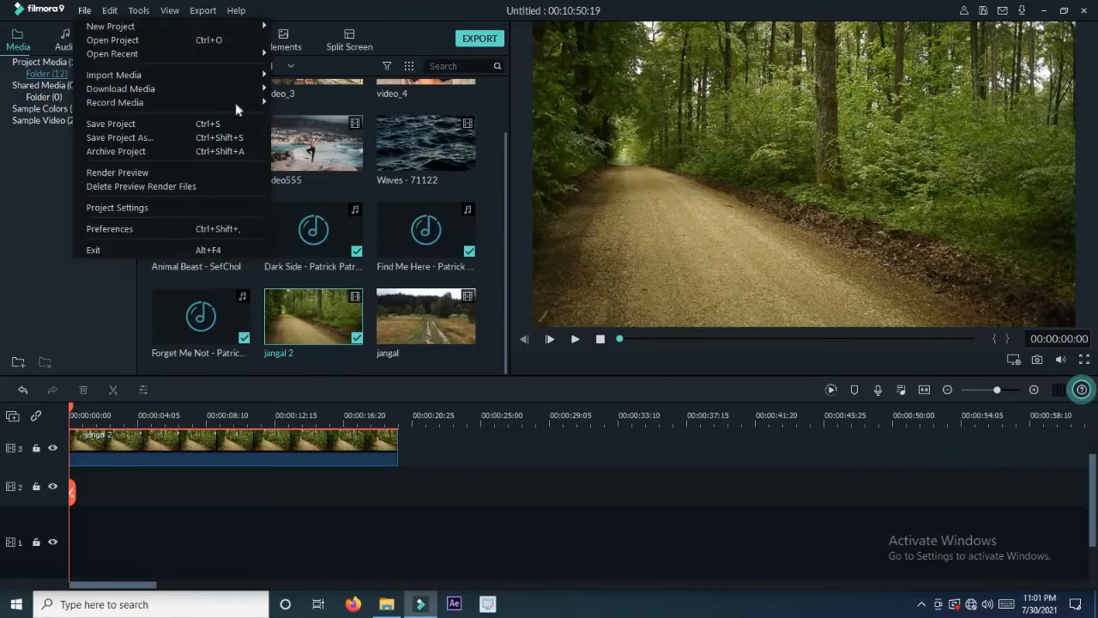
pyautogui.moveTo(212, 102)
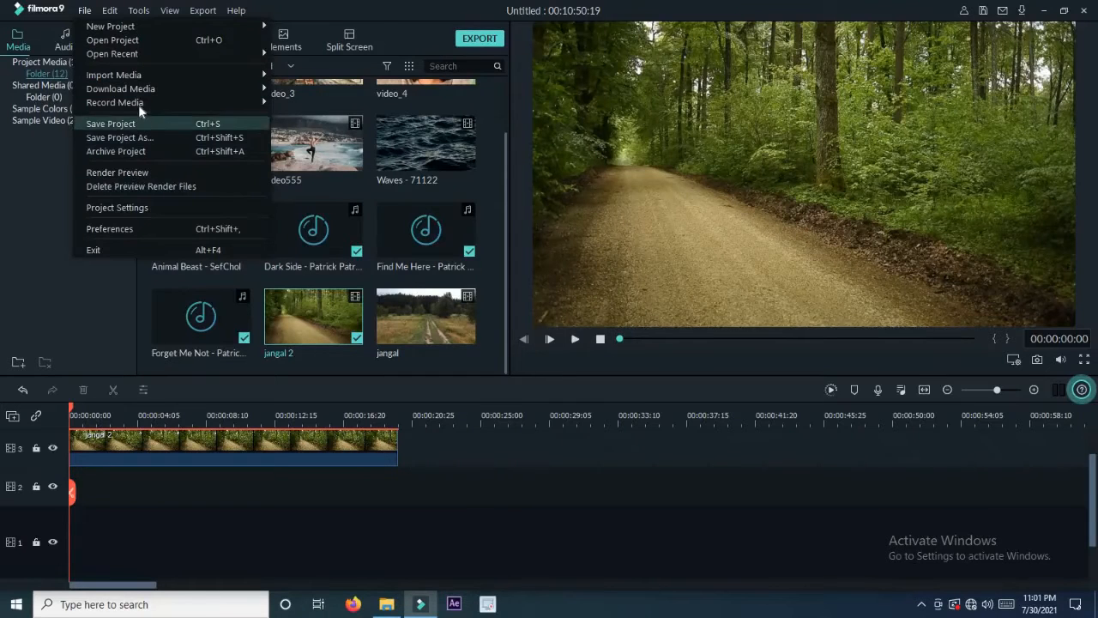
pyautogui.moveTo(261, 105)
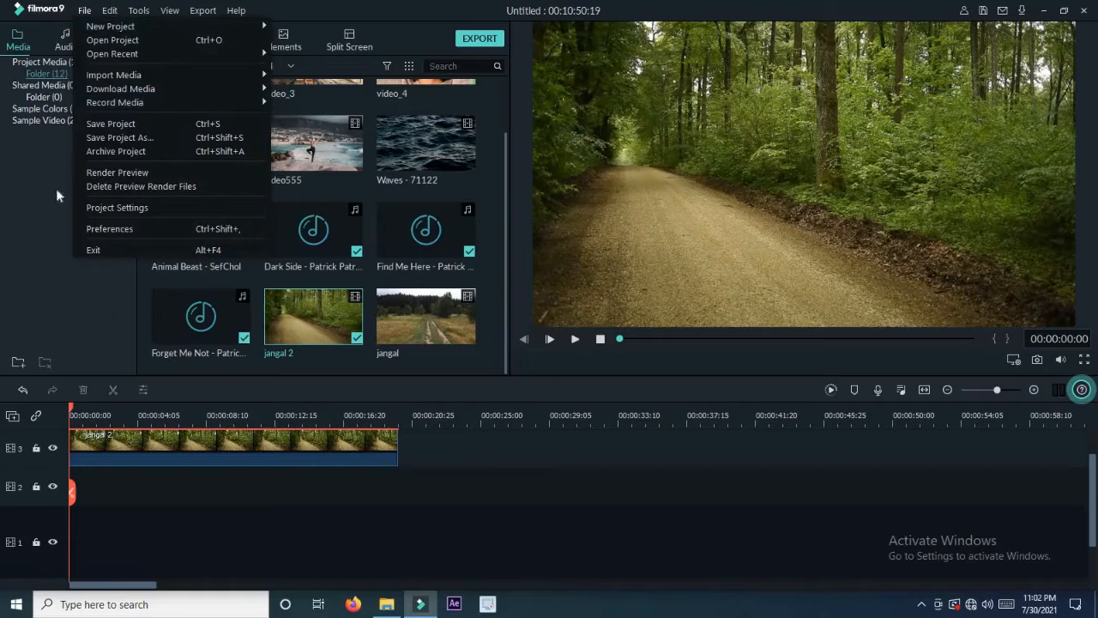
pyautogui.moveTo(178, 101)
pyautogui.click(485, 198)
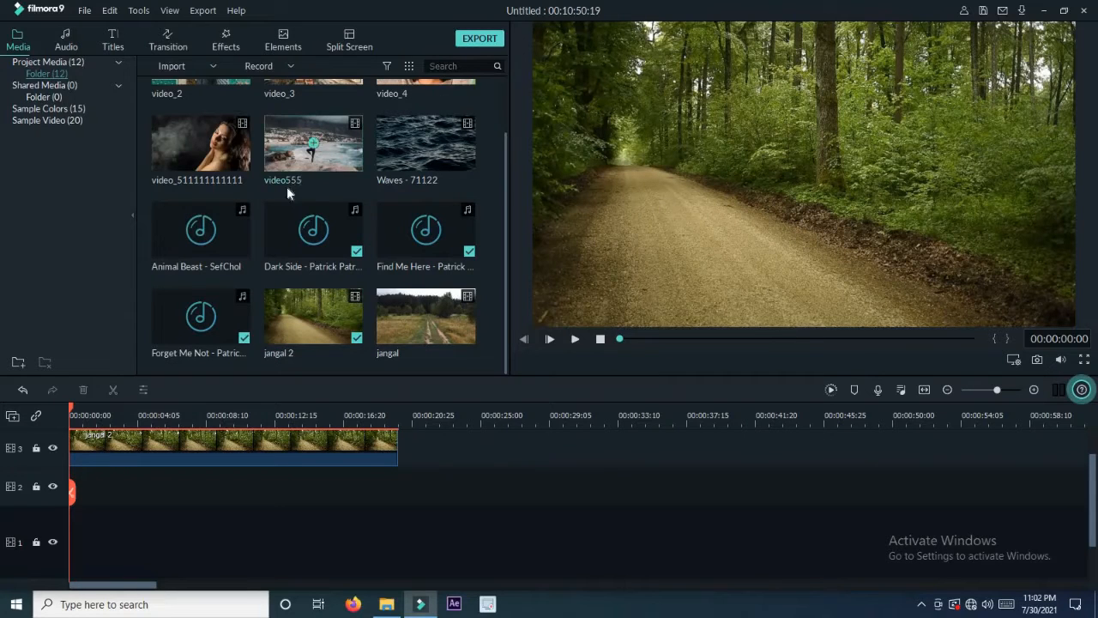
pyautogui.click(448, 331)
# - Save the project to the Desktop as VE Project 1
pyautogui.click(84, 11)
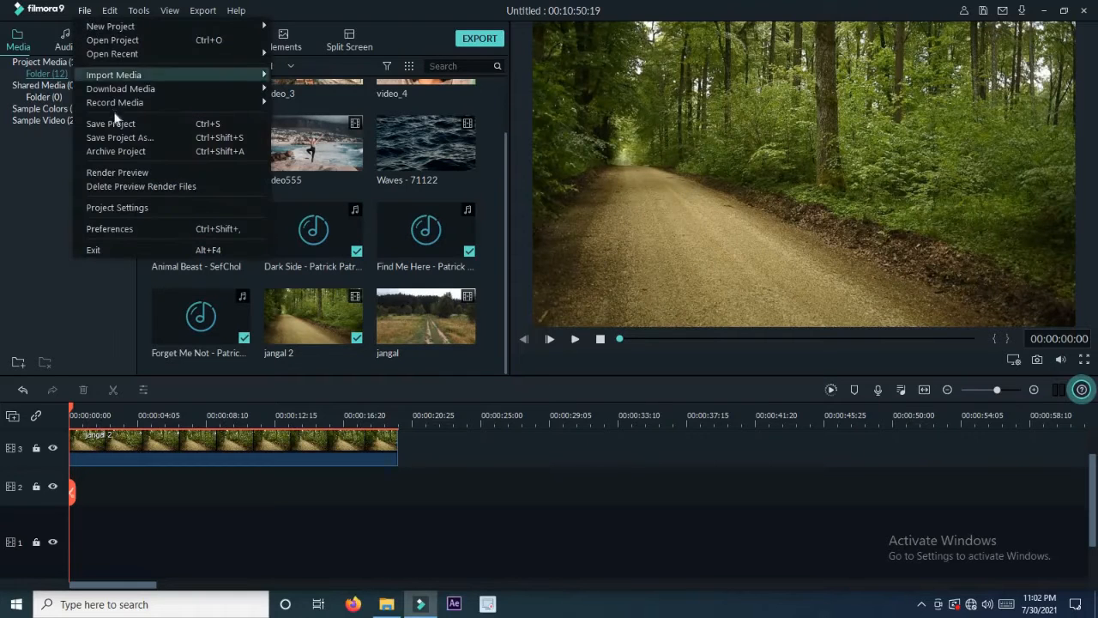
pyautogui.click(123, 127)
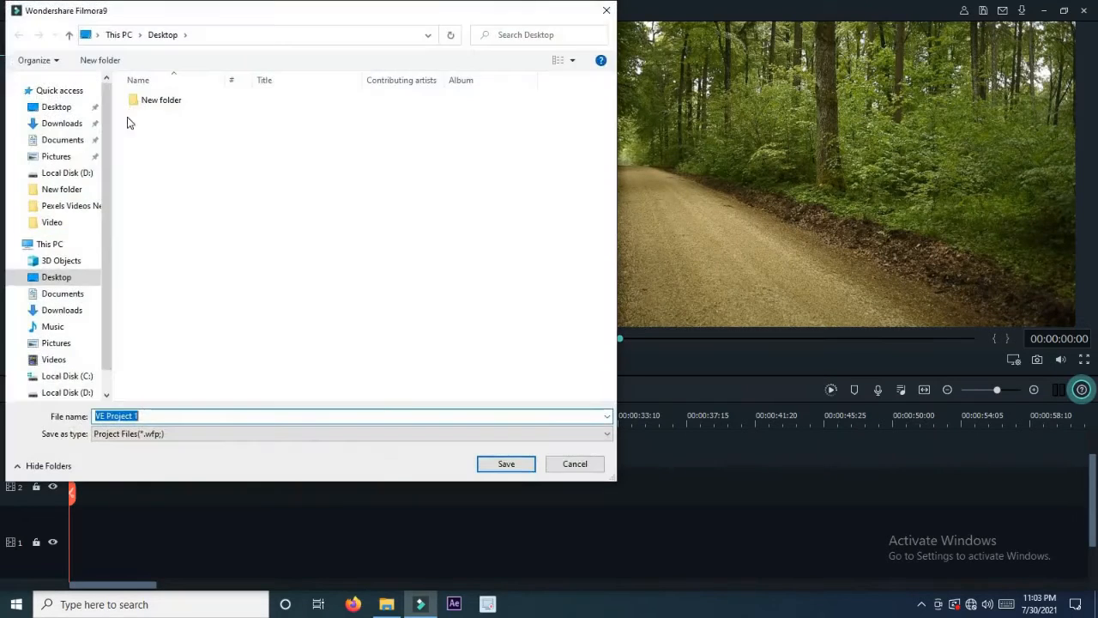
pyautogui.click(73, 283)
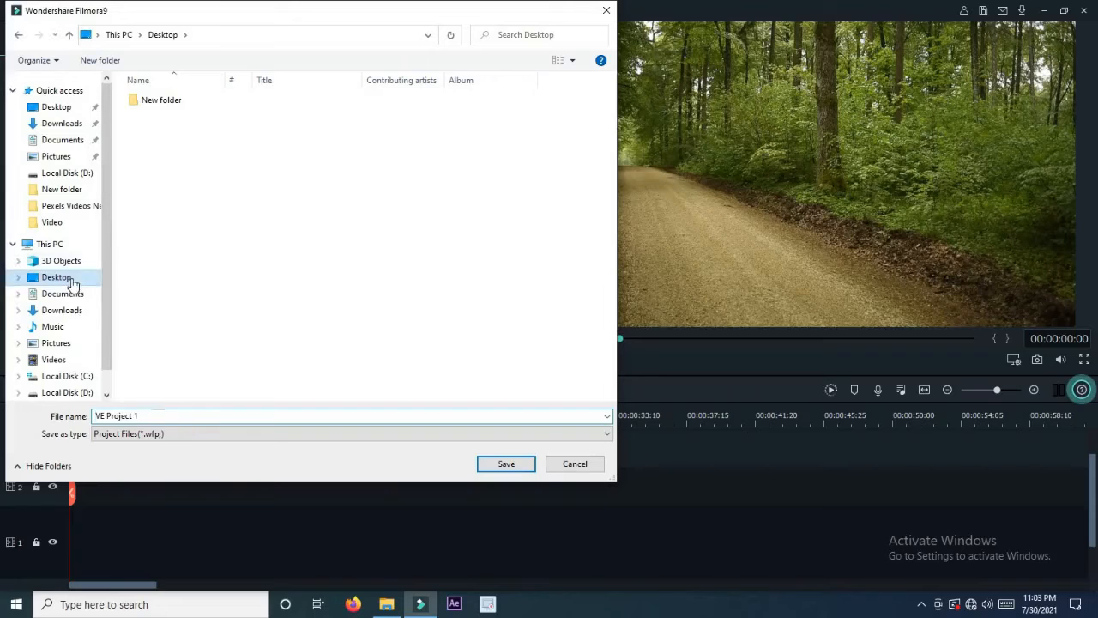
pyautogui.click(504, 464)
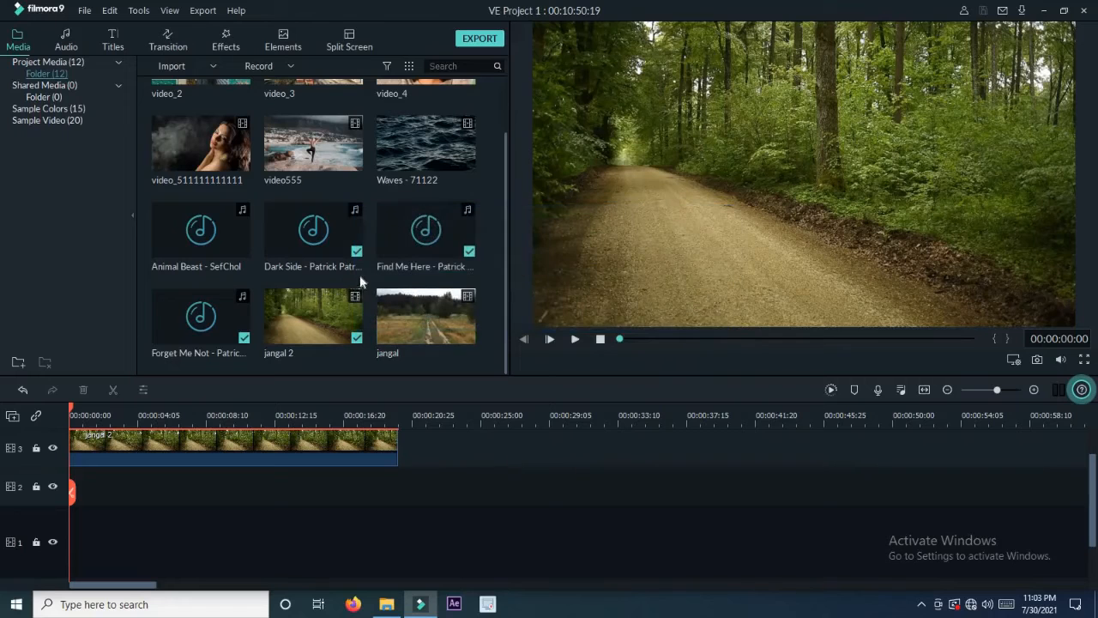
# - Close the Filmora editor and refresh the Windows desktop where the project file was saved
pyautogui.click(1087, 11)
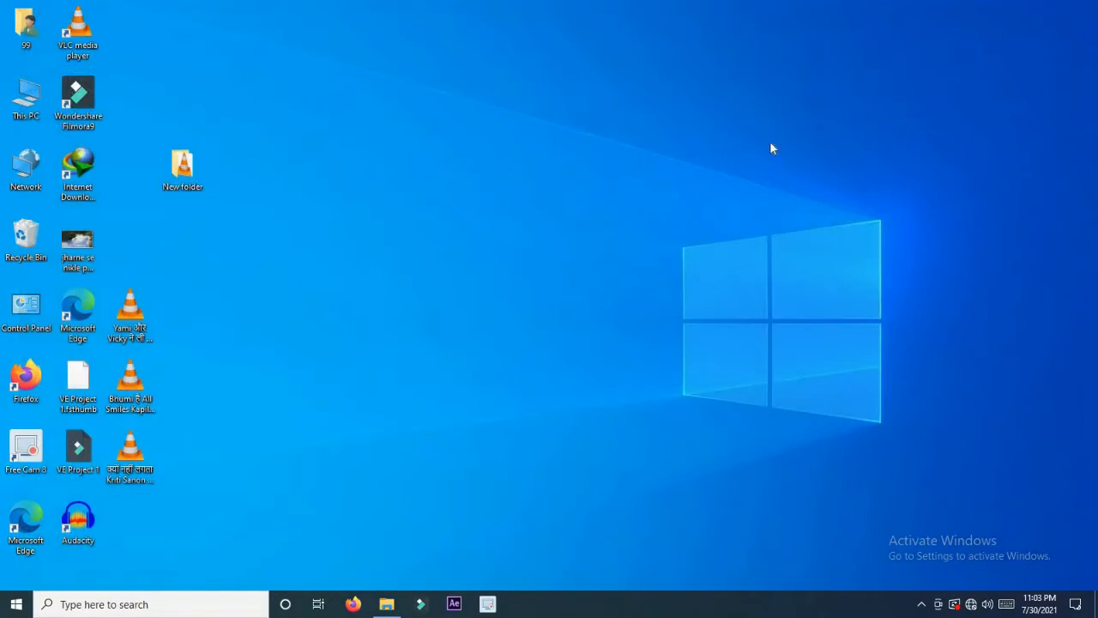
pyautogui.rightClick(698, 147)
pyautogui.click(726, 184)
pyautogui.rightClick(666, 134)
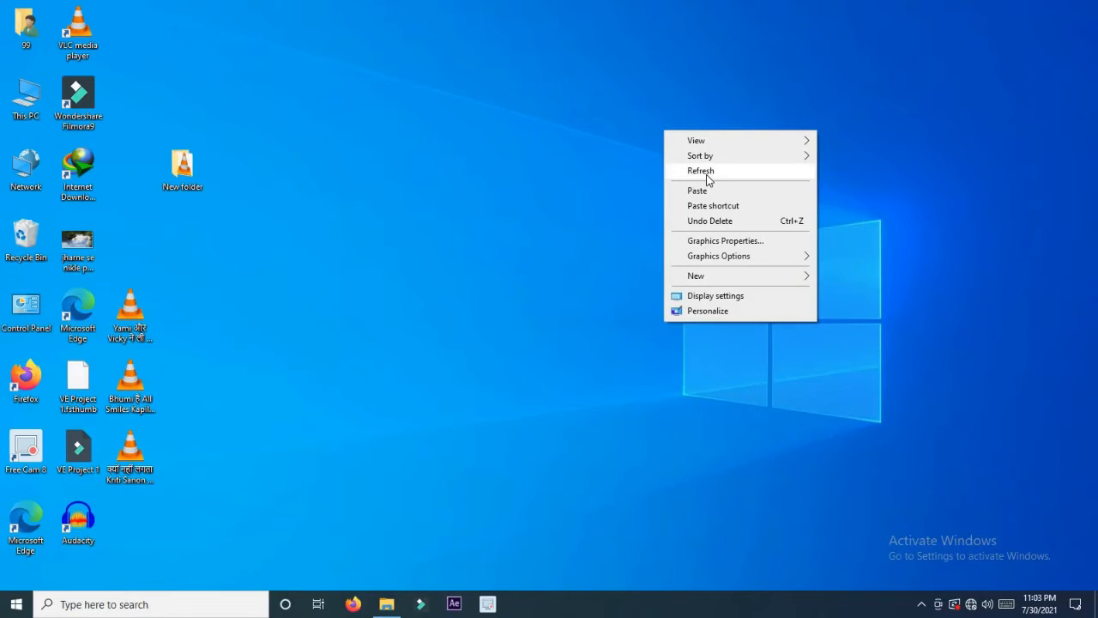
pyautogui.click(713, 171)
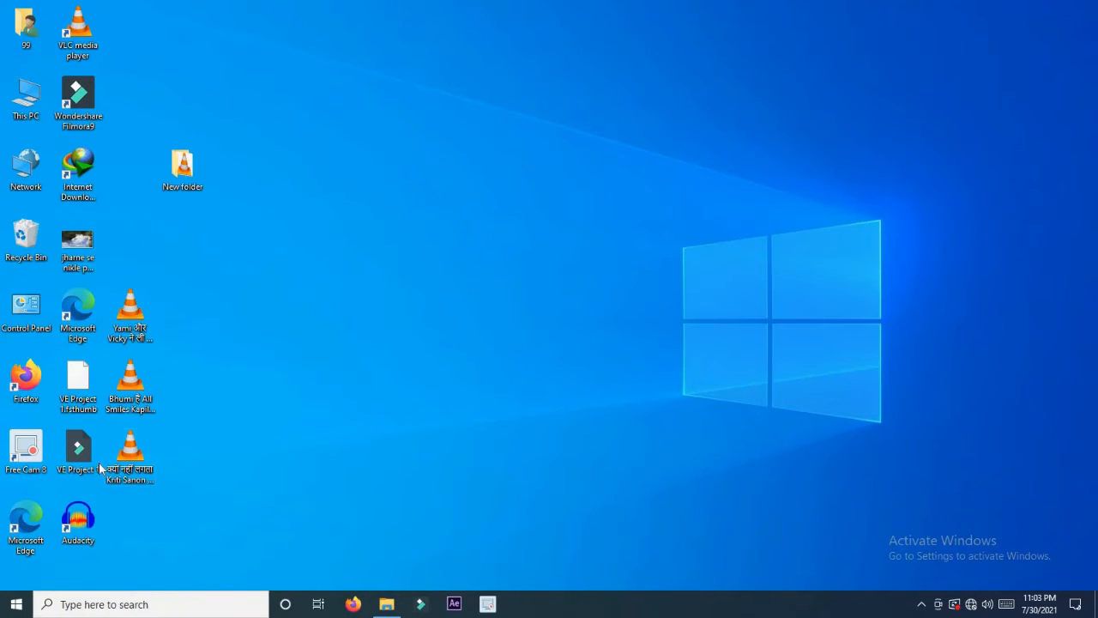
# - Relaunch Filmora, open VE Project 1 from the Desktop, and dismiss the connection error
pyautogui.click(420, 604)
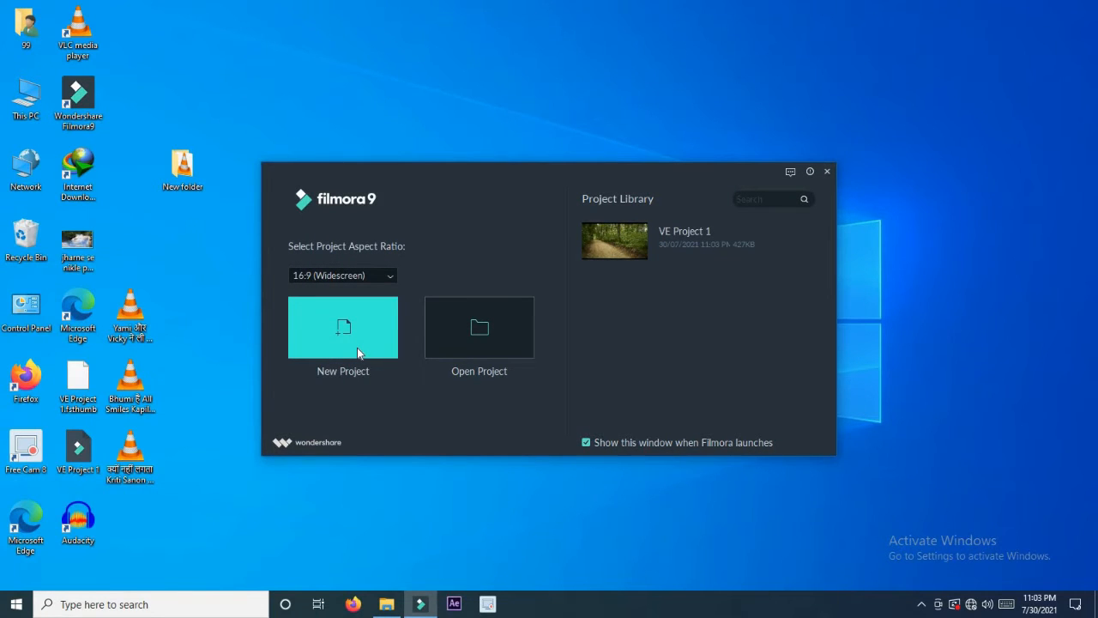
pyautogui.click(507, 324)
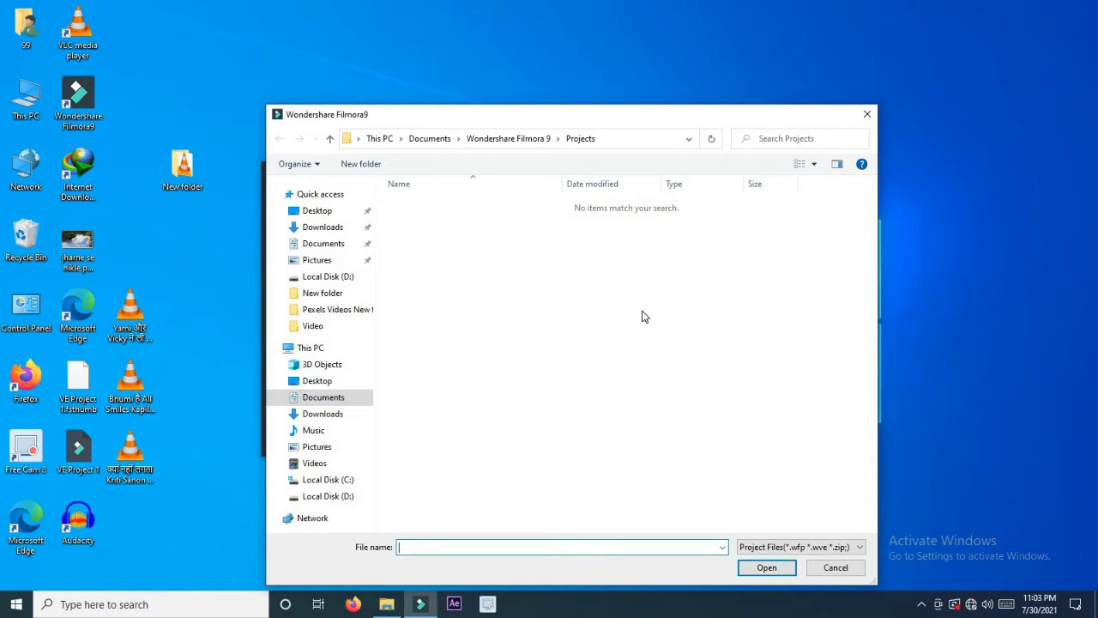
pyautogui.click(334, 385)
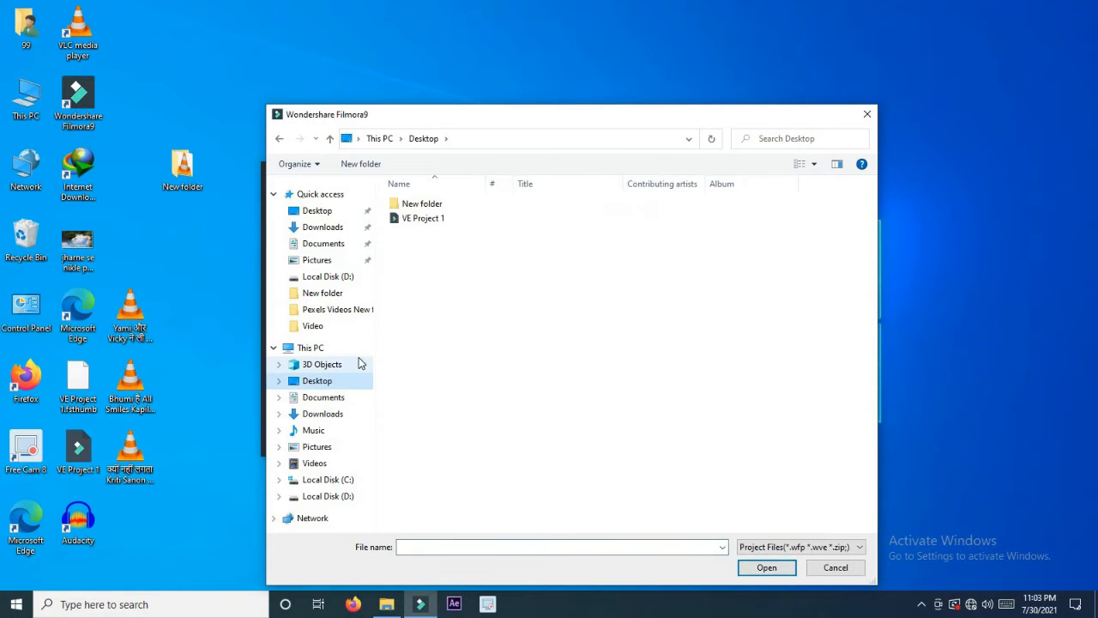
pyautogui.click(430, 220)
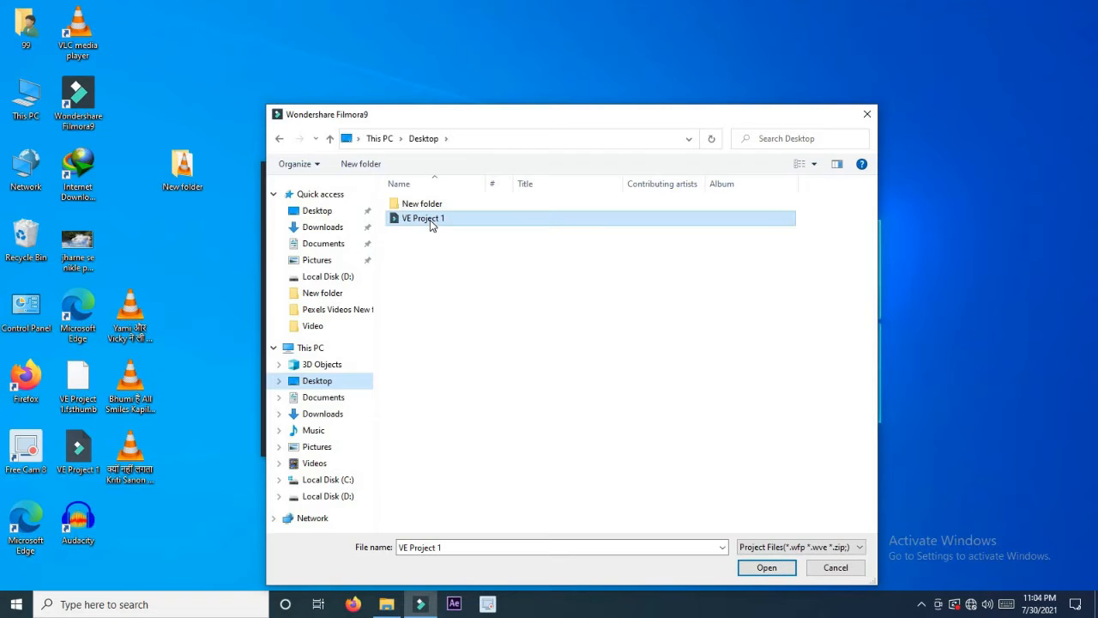
pyautogui.click(767, 568)
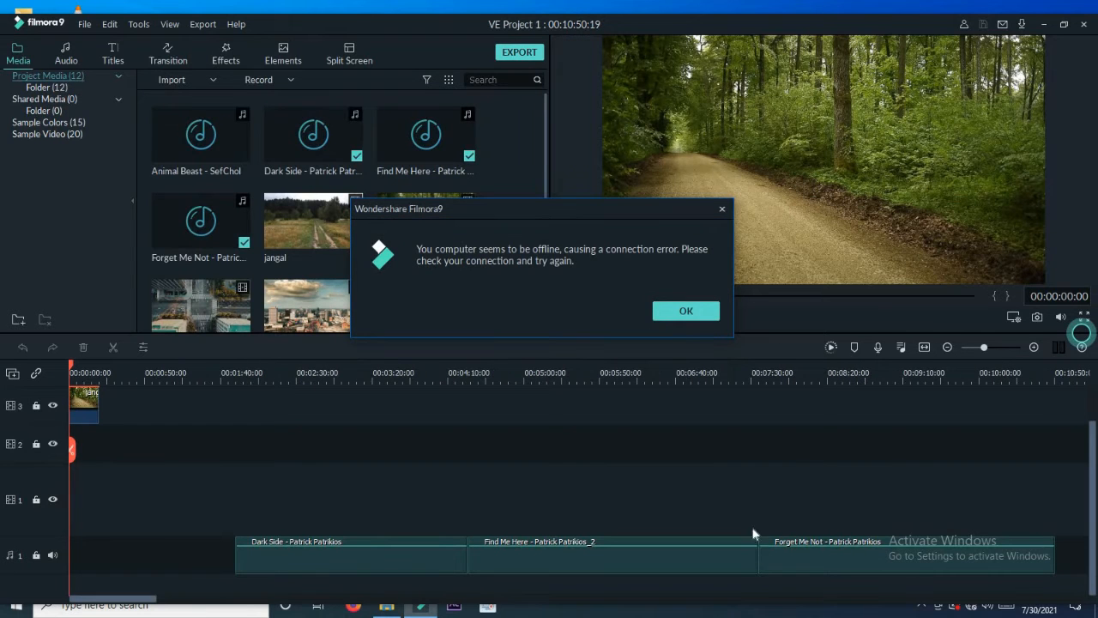
pyautogui.click(680, 304)
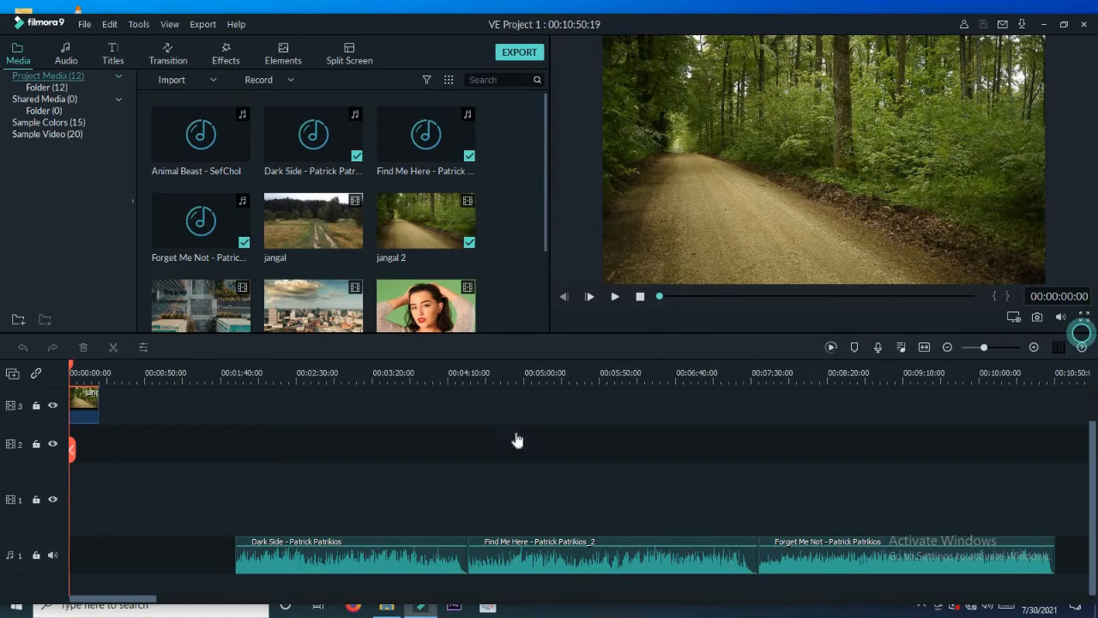
# - Delete the Dark Side, Find Me Here and Forget Me Not music clips from audio track 1
pyautogui.rightClick(410, 554)
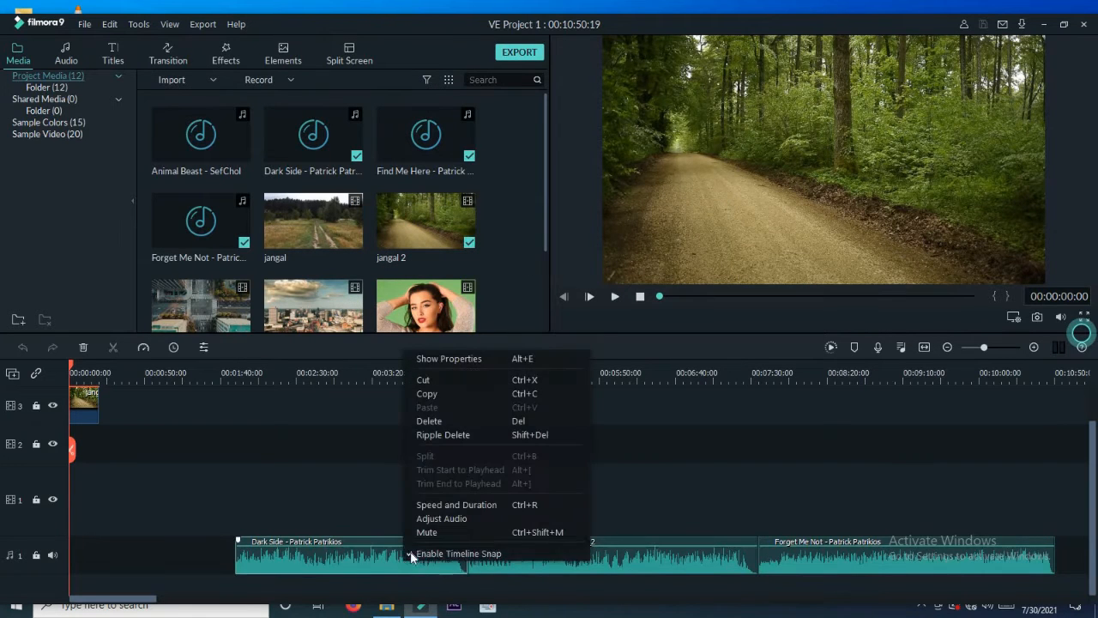
pyautogui.click(429, 421)
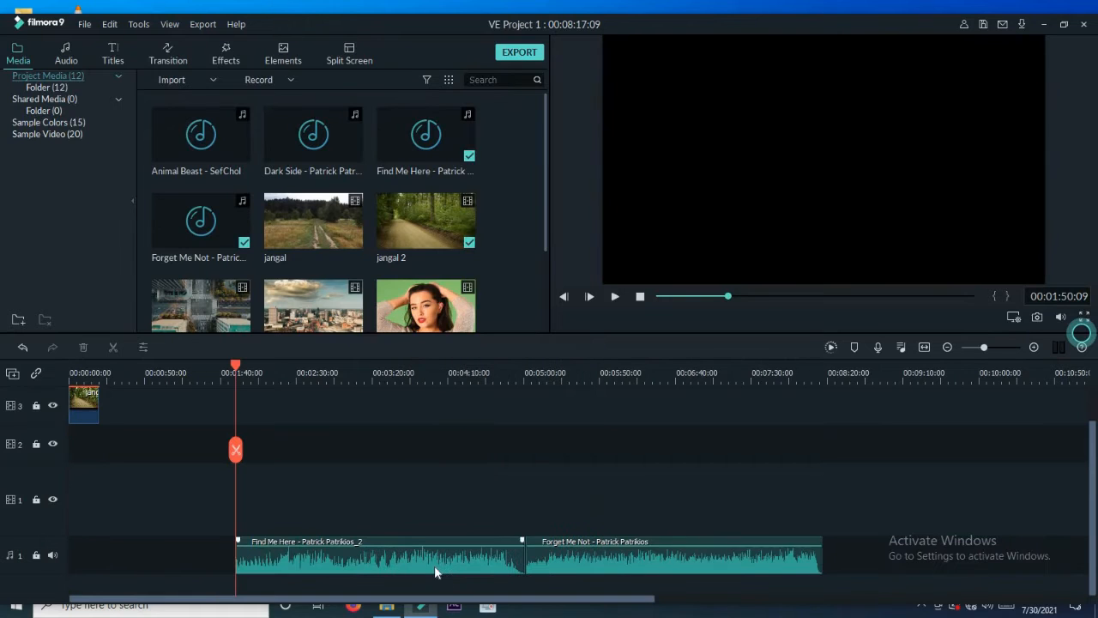
pyautogui.click(431, 559)
pyautogui.rightClick(431, 559)
pyautogui.click(465, 419)
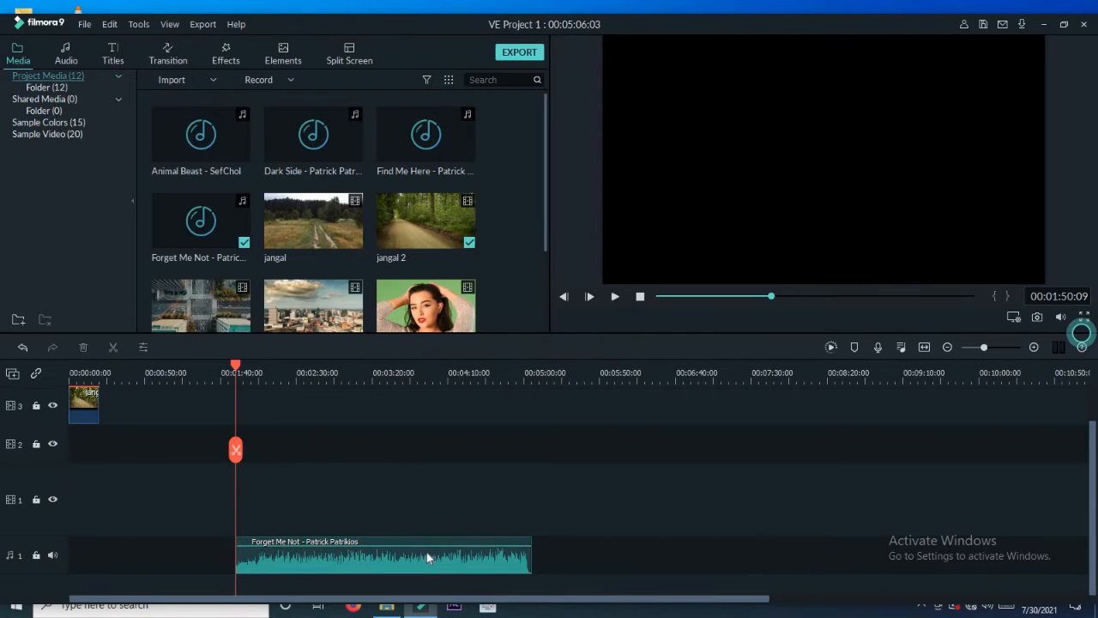
pyautogui.click(428, 559)
pyautogui.rightClick(427, 559)
pyautogui.click(465, 420)
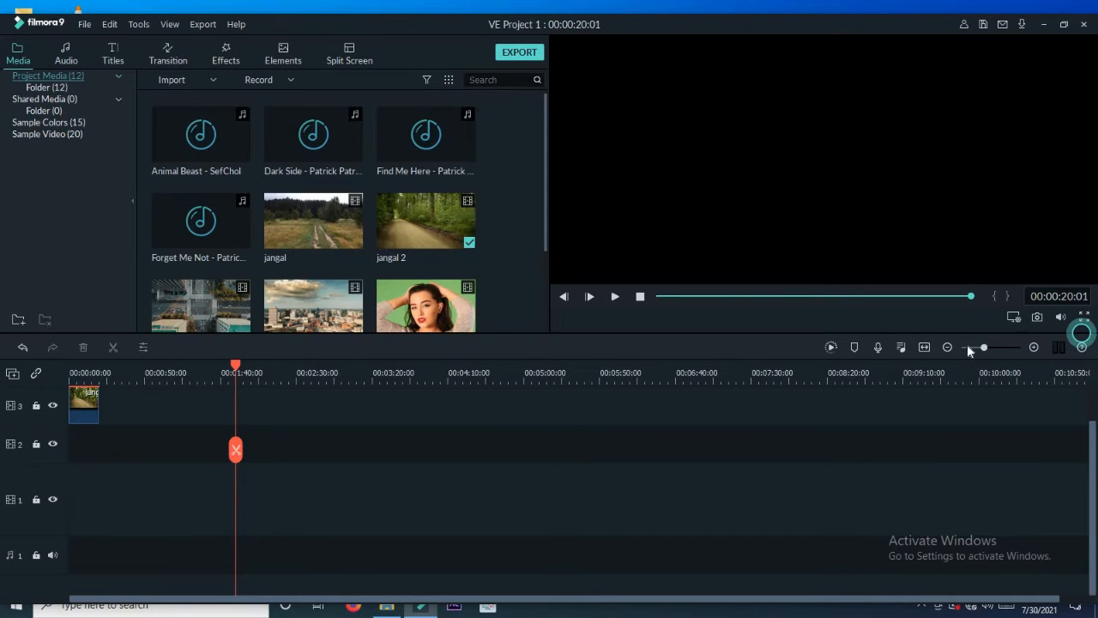
# - Enlarge the timeline scale around the jangal 2 clip and return the playhead to the start
pyautogui.moveTo(984, 348); pyautogui.dragTo(999, 348)
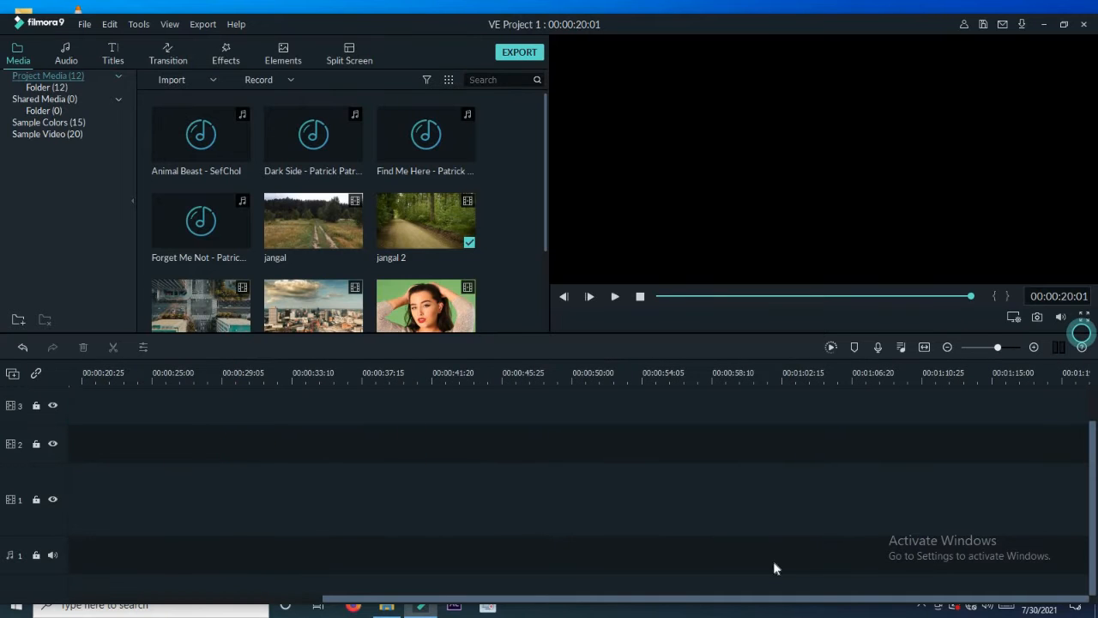
pyautogui.moveTo(702, 605); pyautogui.dragTo(377, 590)
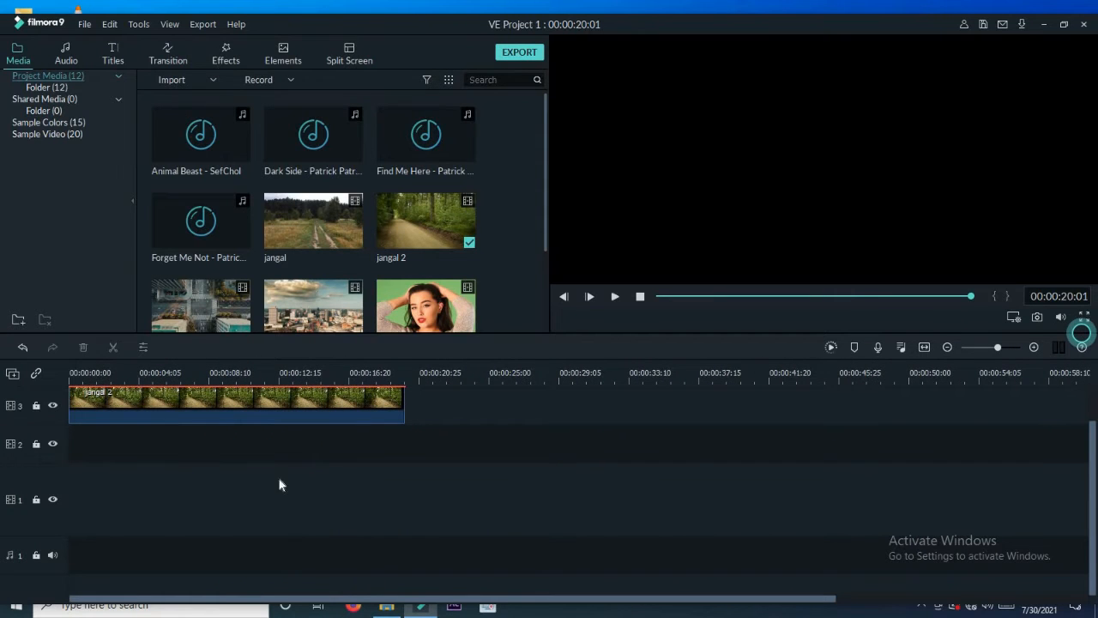
pyautogui.click(72, 371)
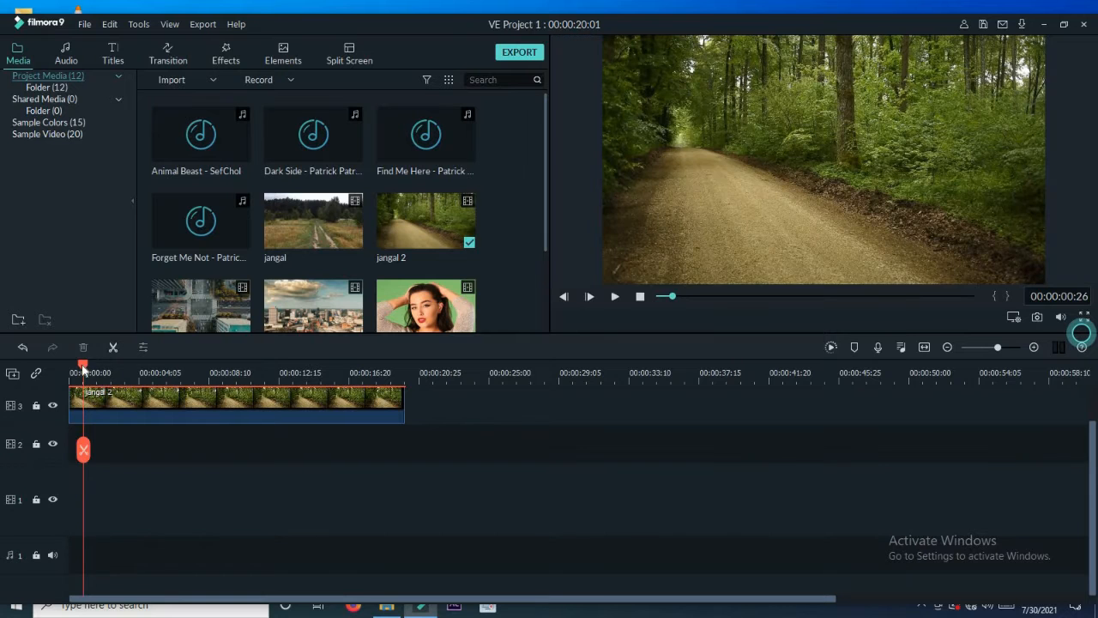
pyautogui.click(84, 26)
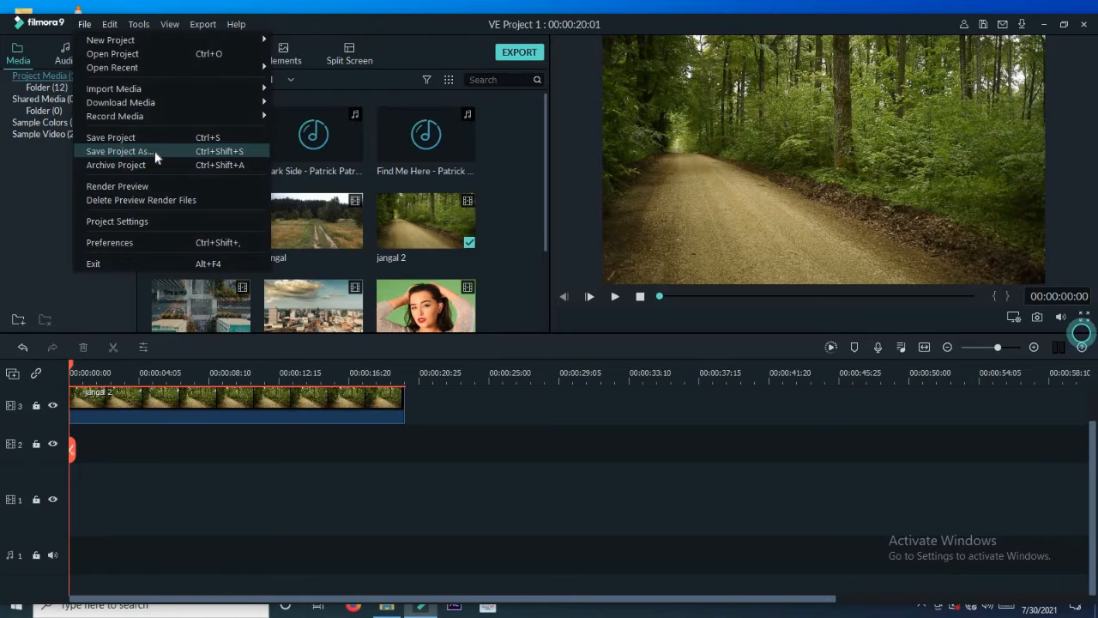
pyautogui.click(237, 398)
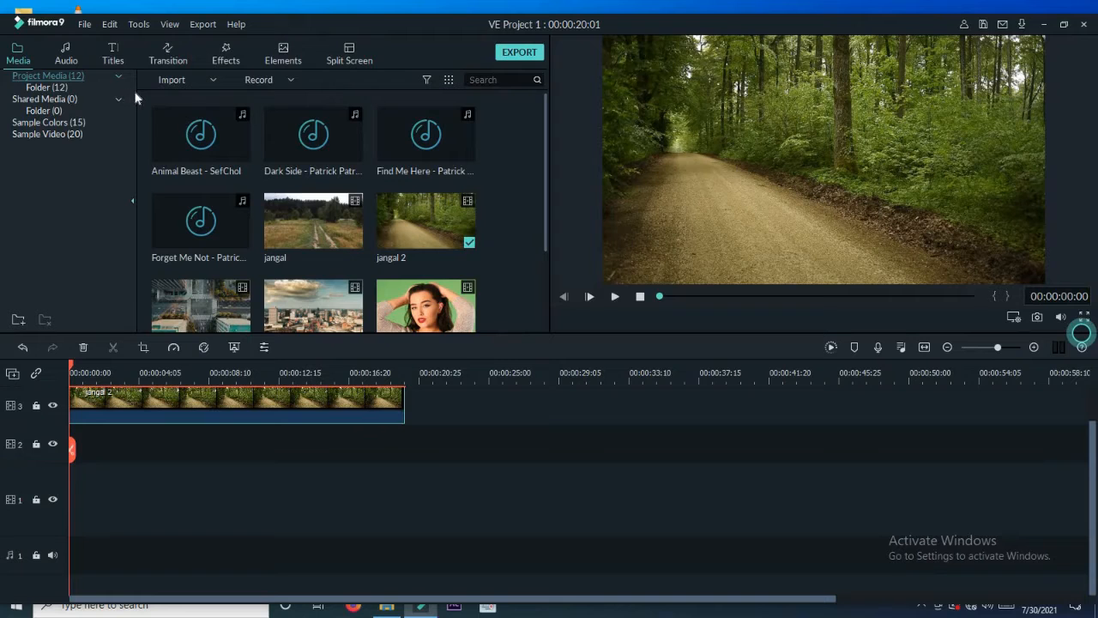
pyautogui.click(85, 25)
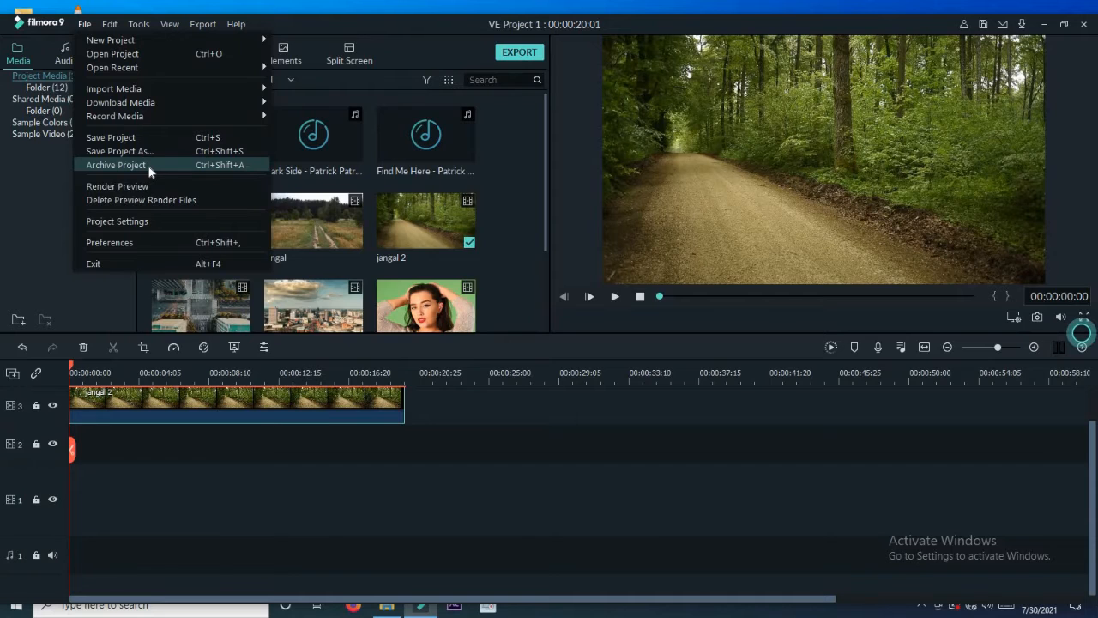
pyautogui.click(149, 165)
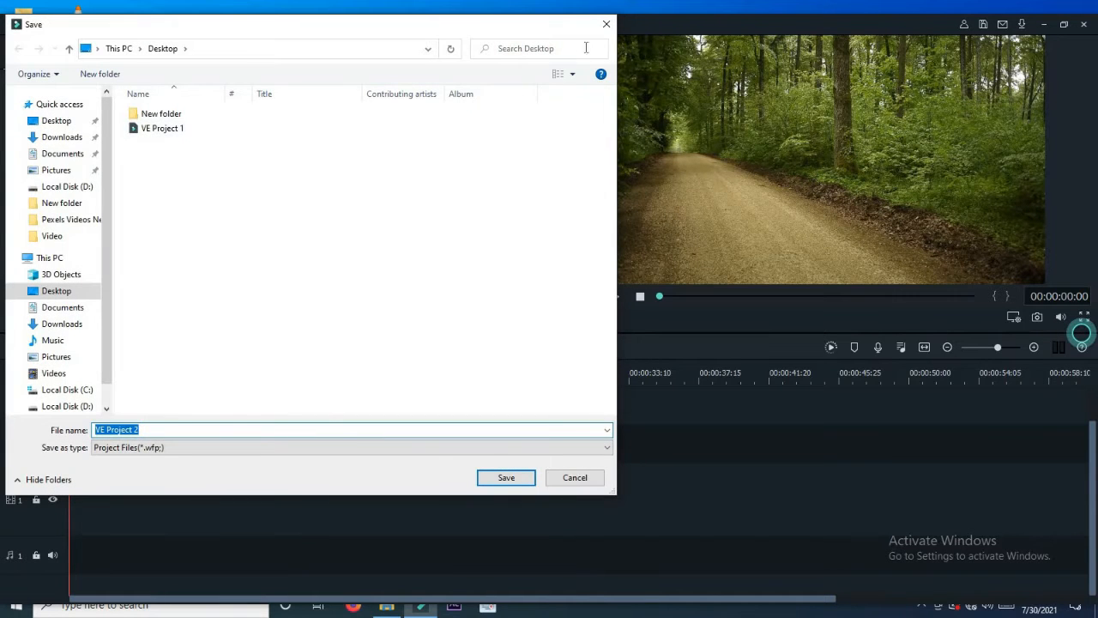
pyautogui.click(607, 27)
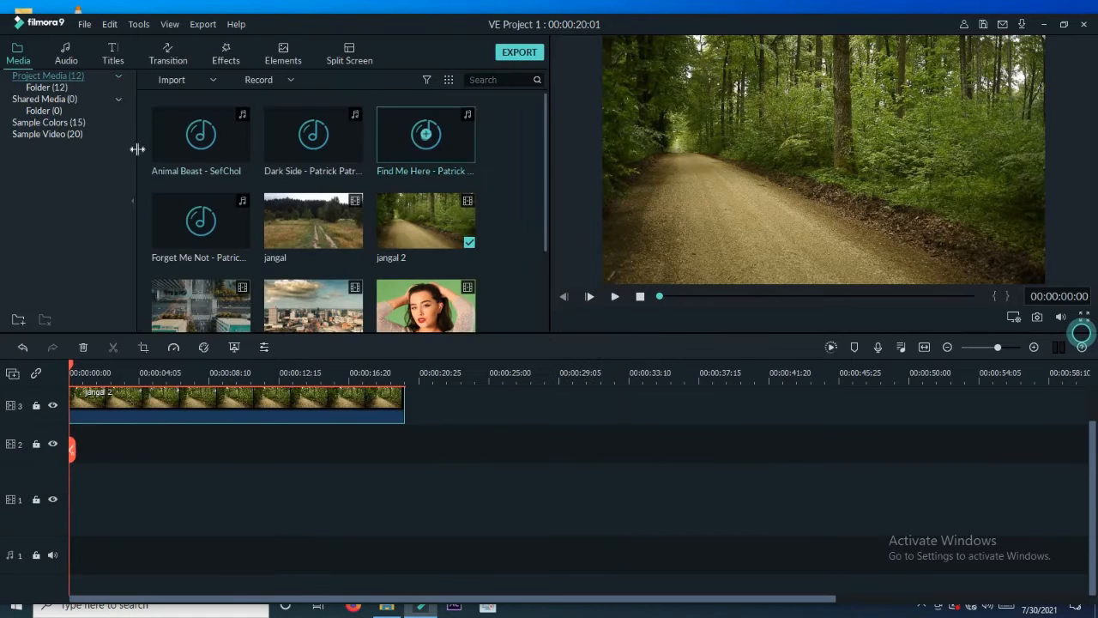
# - Render a preview of the timeline containing the jangal 2 clip
pyautogui.click(84, 24)
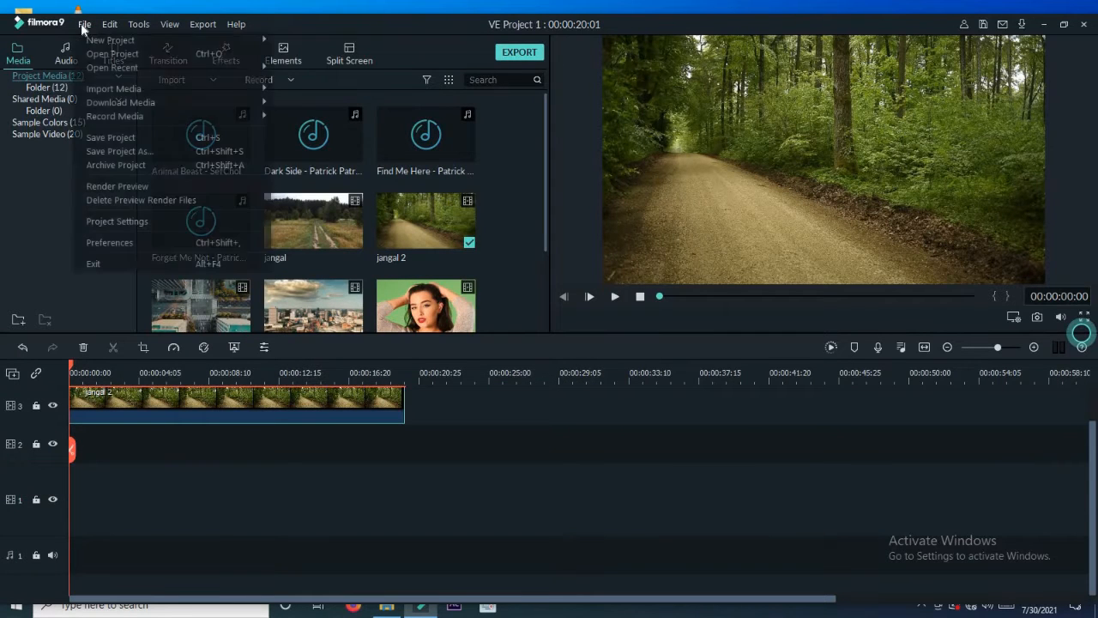
pyautogui.click(151, 189)
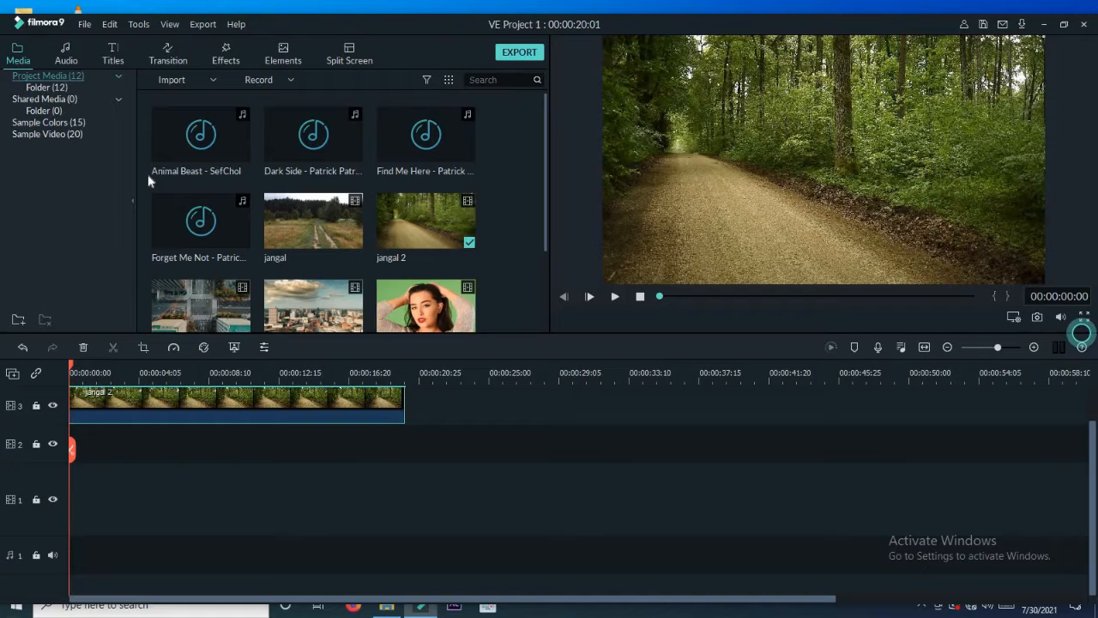
# - Try 4096 x 2160 (DCI 4k) resolution, 24 fps and a Custom aspect ratio in the project settings, and cancel the changes
pyautogui.click(86, 25)
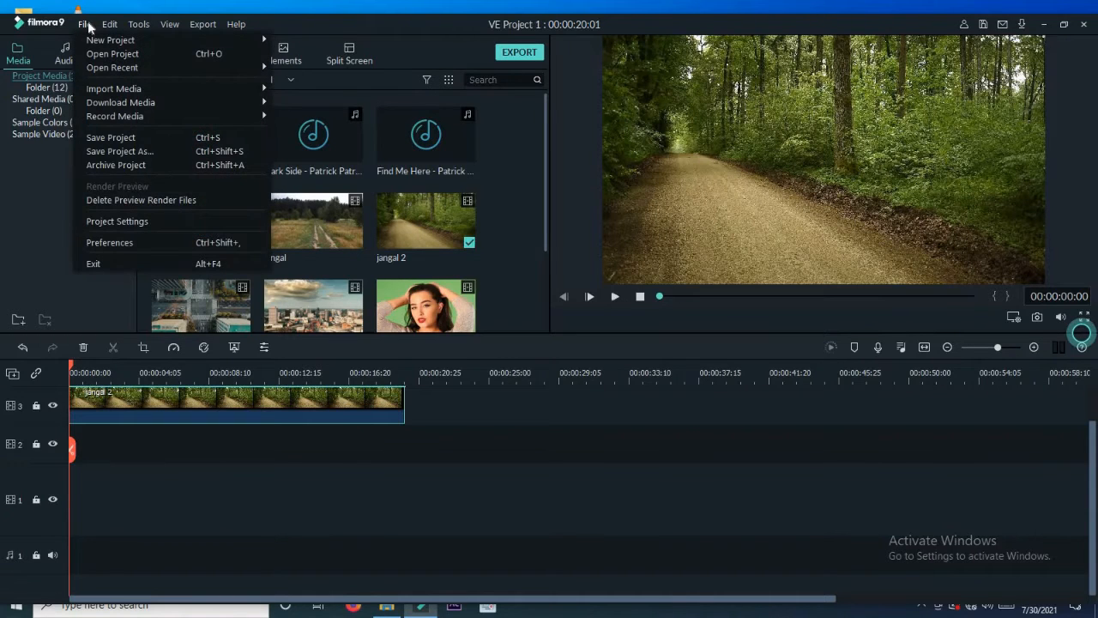
pyautogui.click(146, 225)
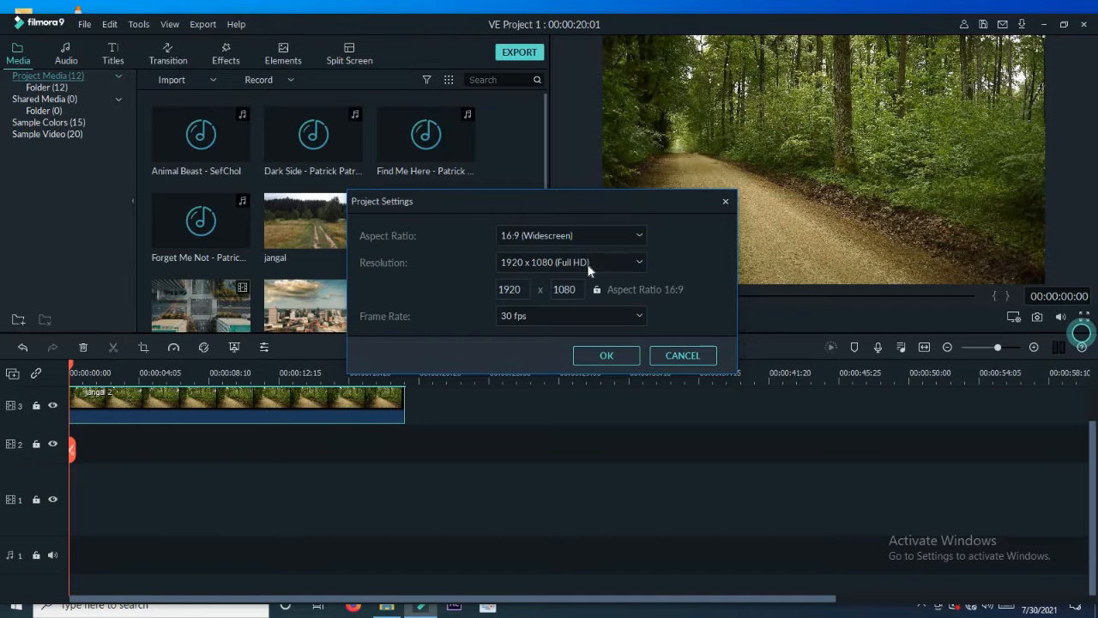
pyautogui.click(615, 265)
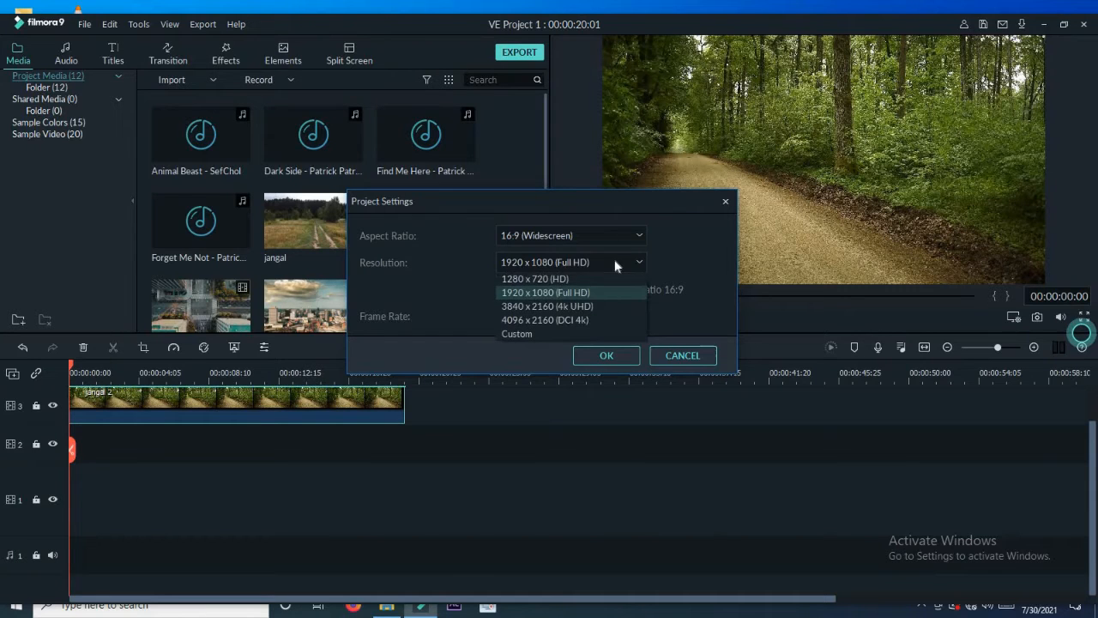
pyautogui.click(541, 321)
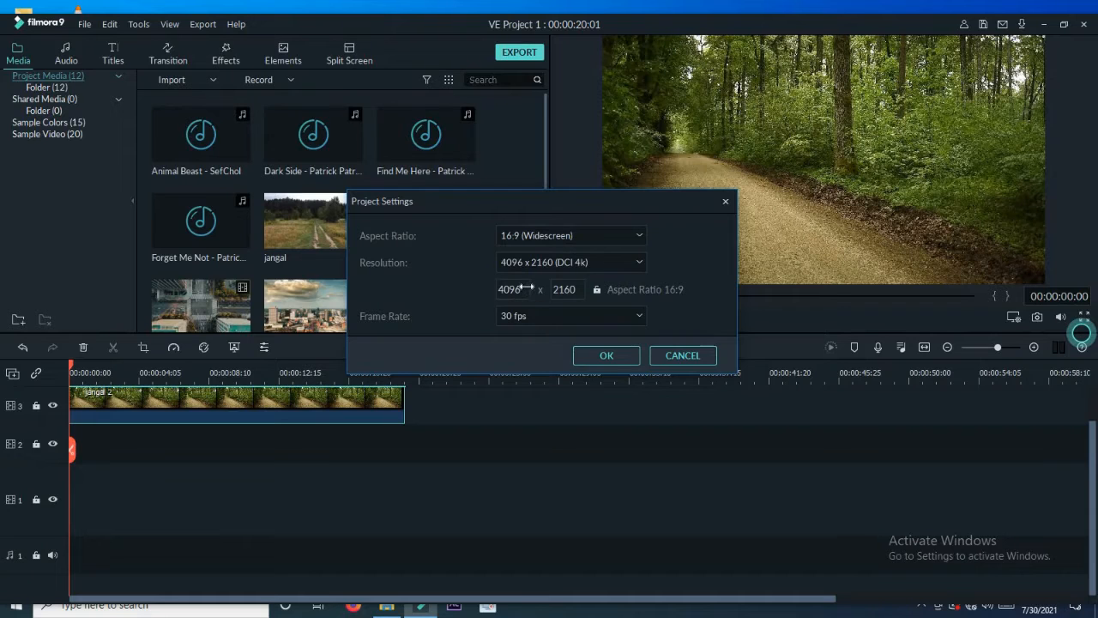
pyautogui.click(539, 316)
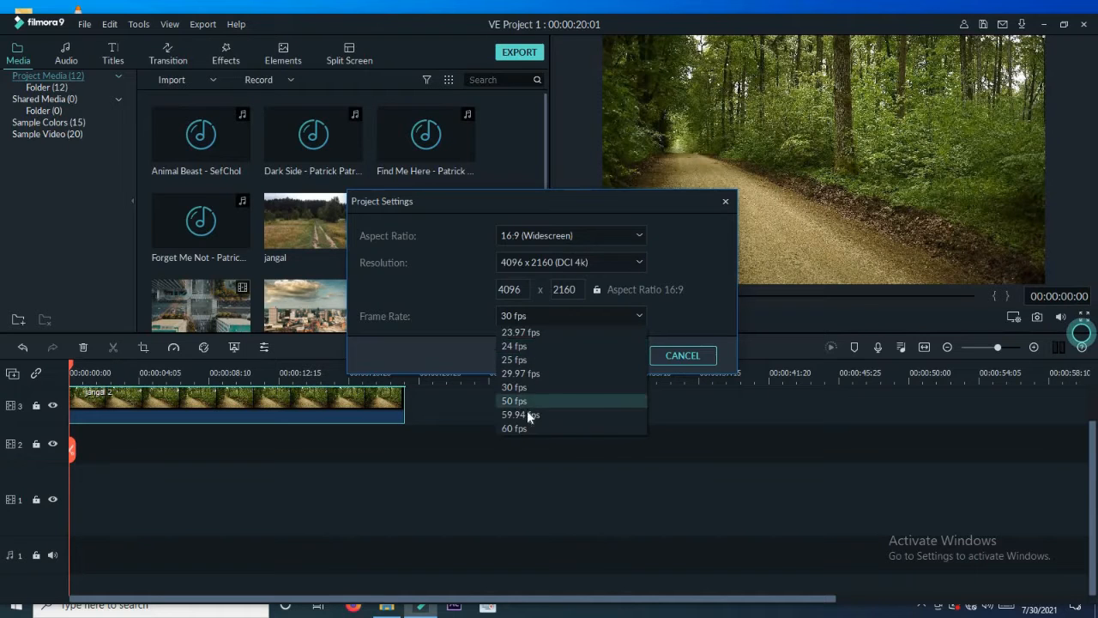
pyautogui.click(532, 347)
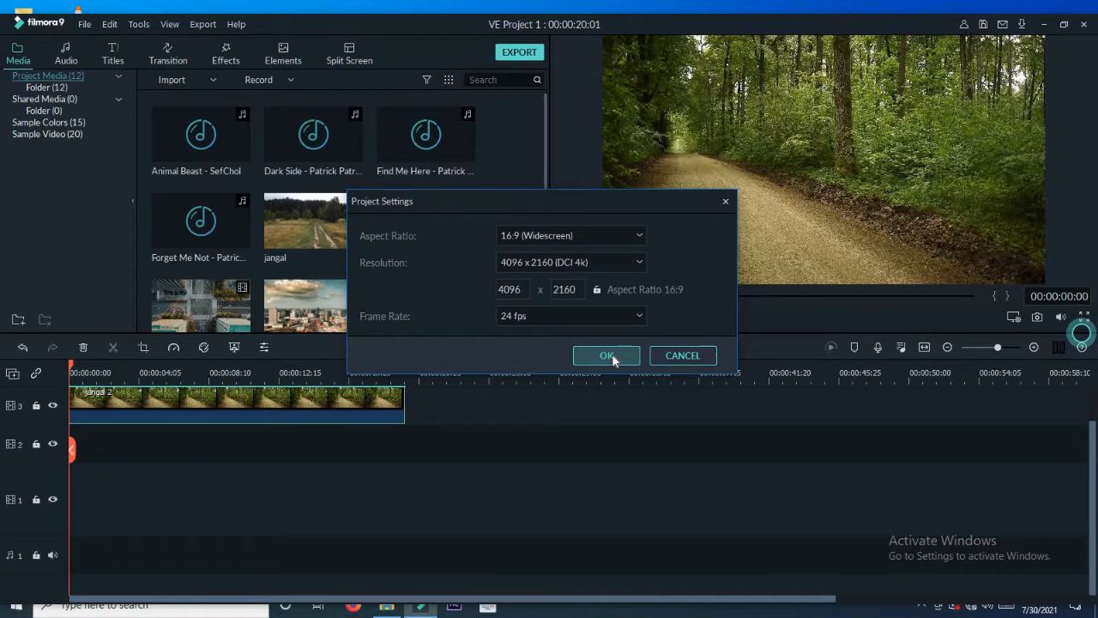
pyautogui.click(604, 237)
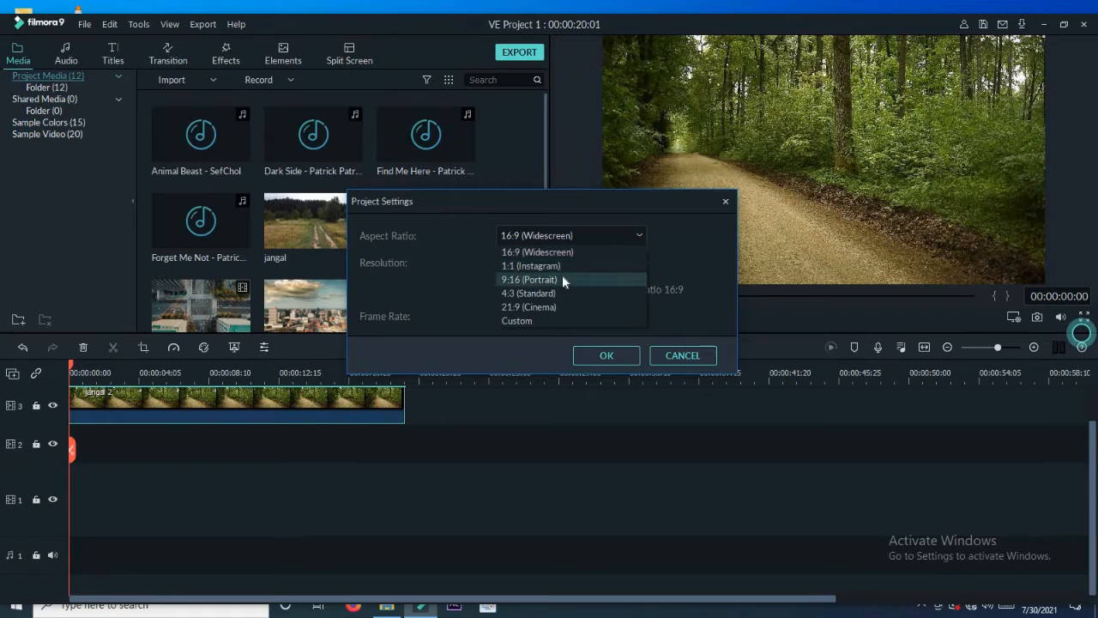
pyautogui.click(565, 321)
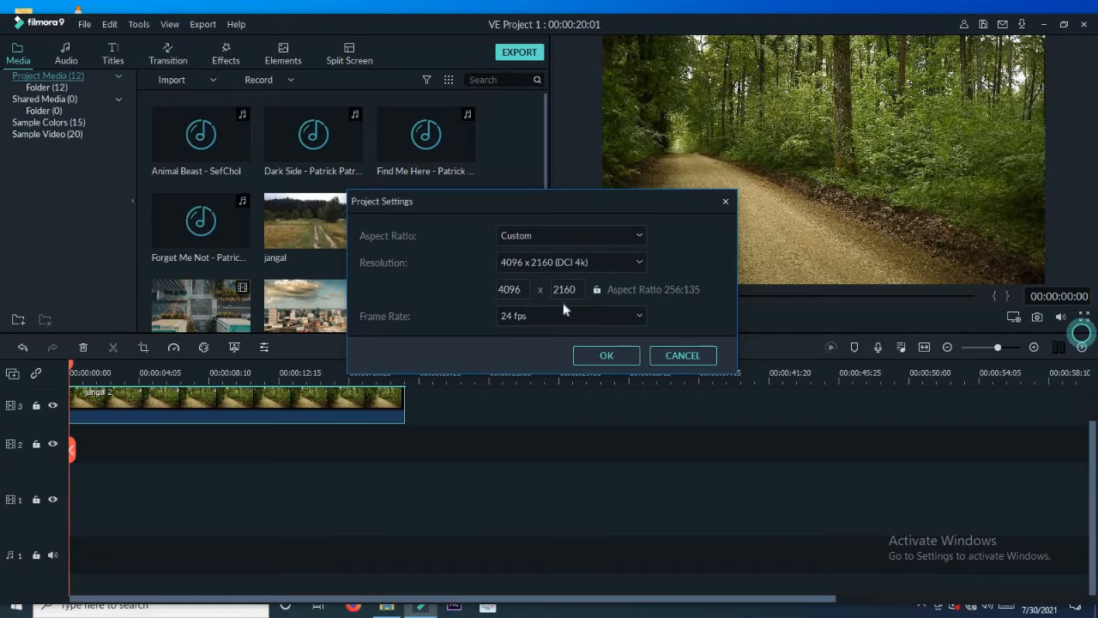
pyautogui.click(689, 355)
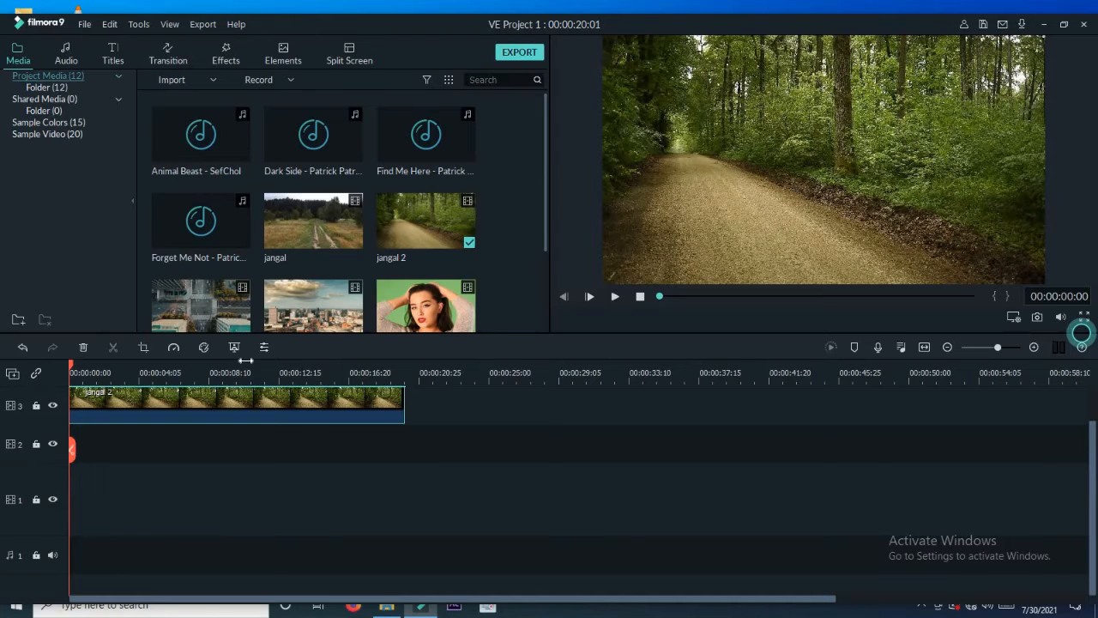
# - Examine the general preferences and the storage folders for effect packs, uploaded files, recorded audio and recorded files
pyautogui.click(84, 24)
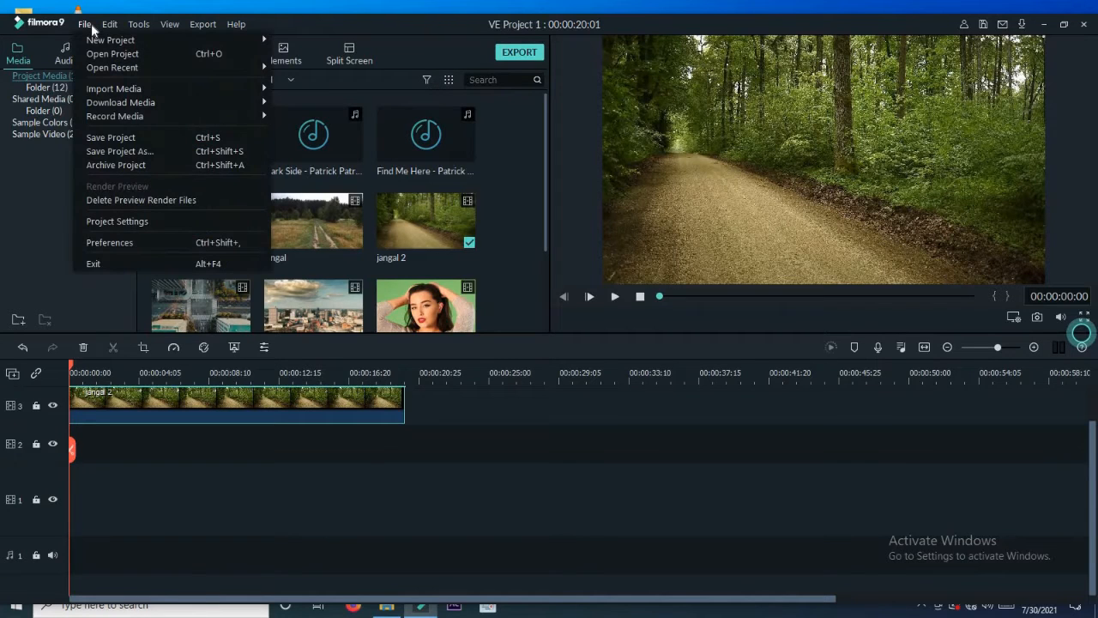
pyautogui.click(135, 244)
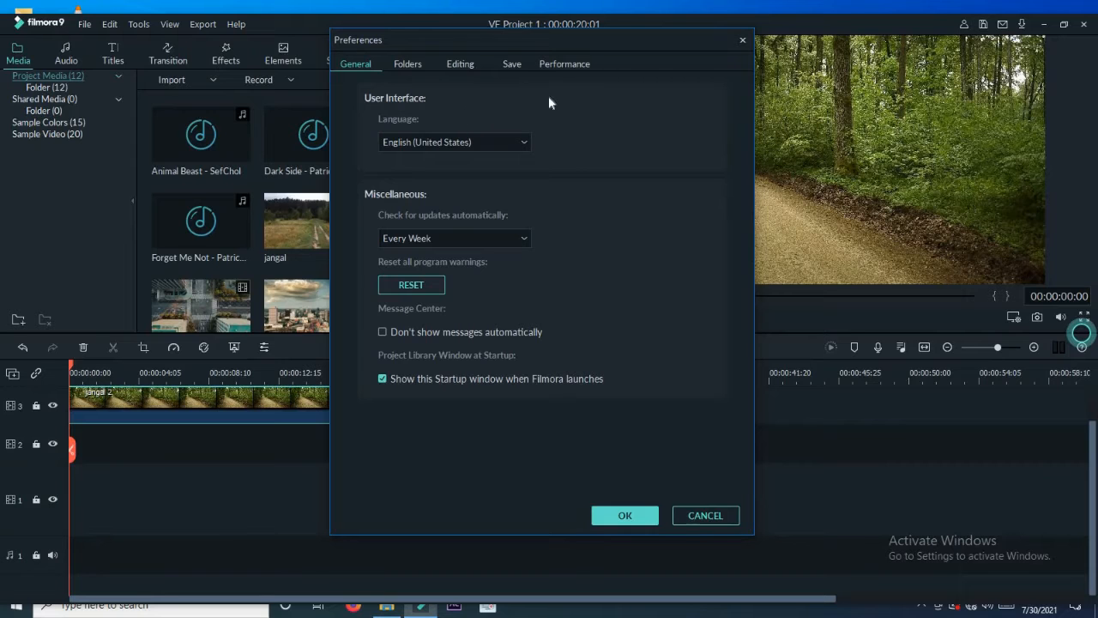
pyautogui.click(407, 64)
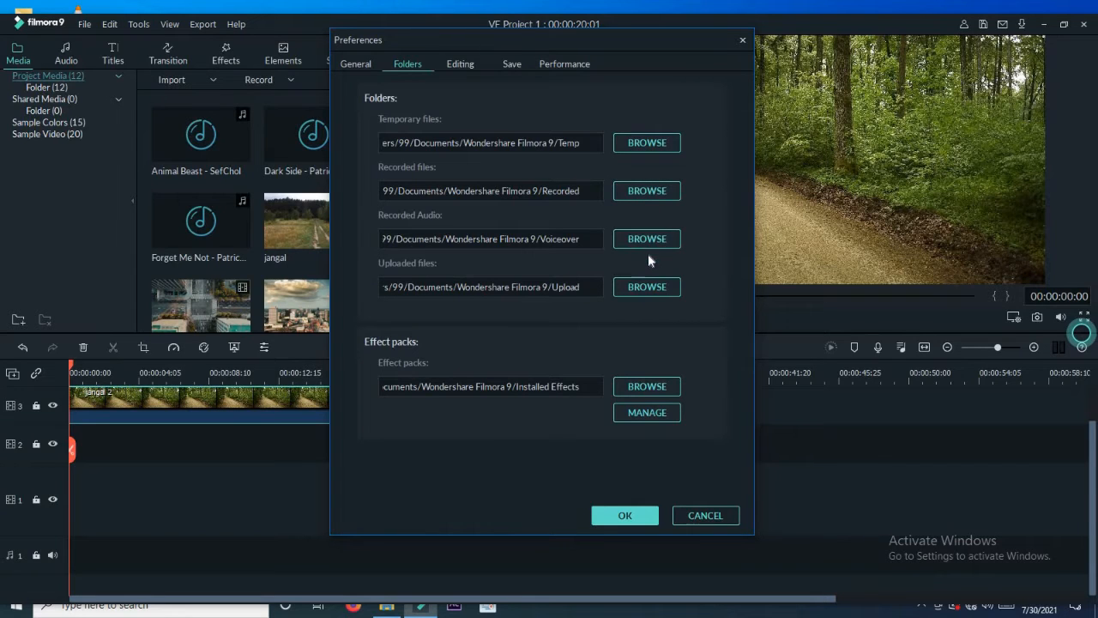
pyautogui.click(642, 389)
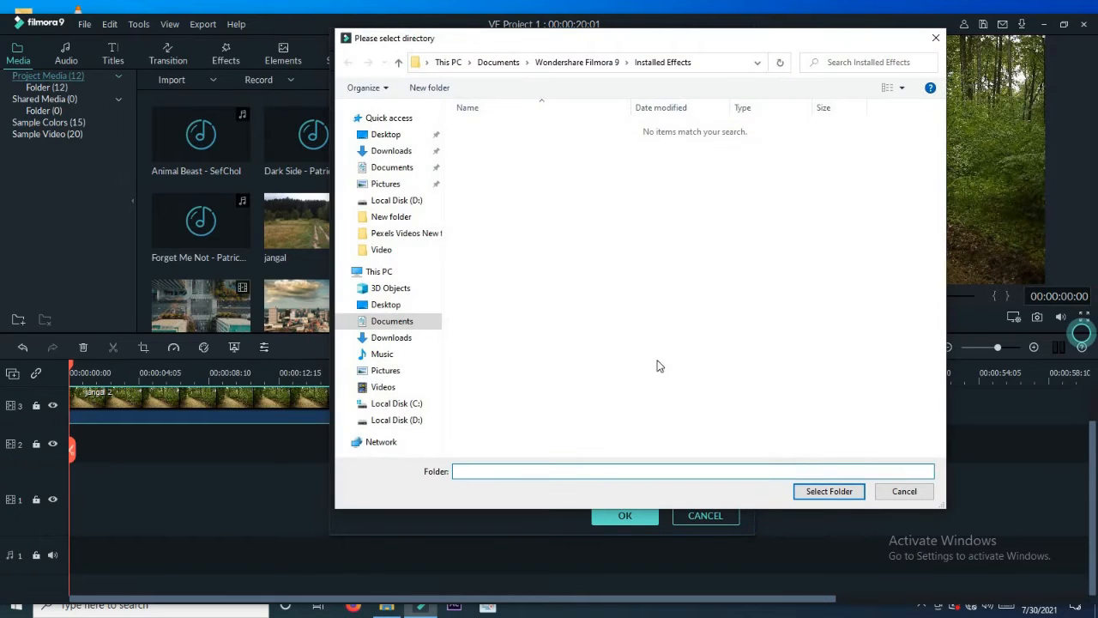
pyautogui.click(936, 37)
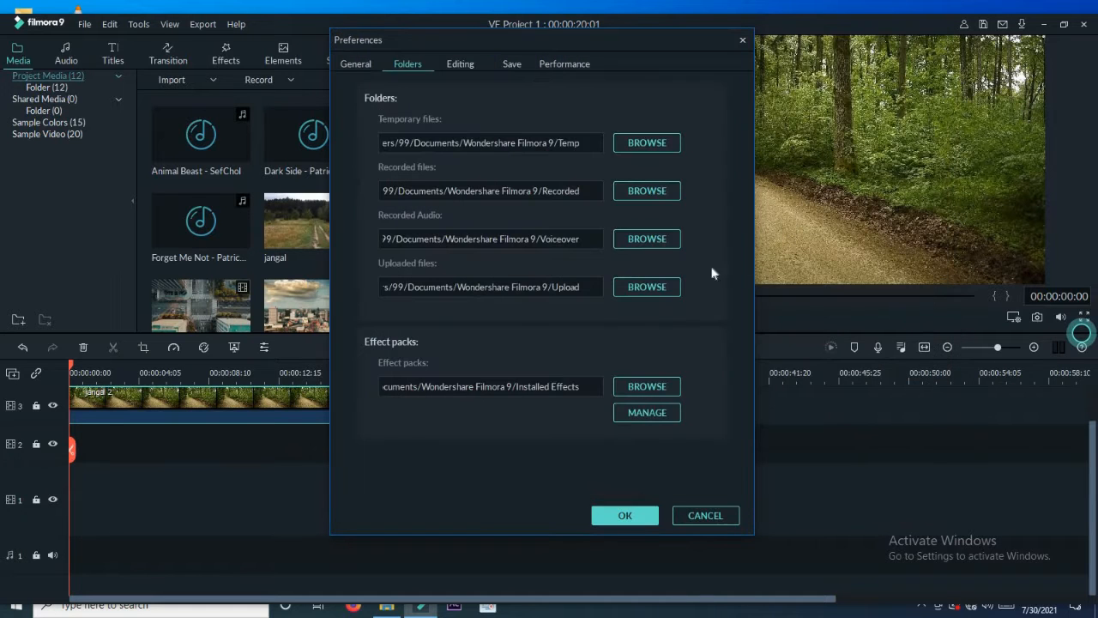
pyautogui.click(657, 286)
pyautogui.click(933, 38)
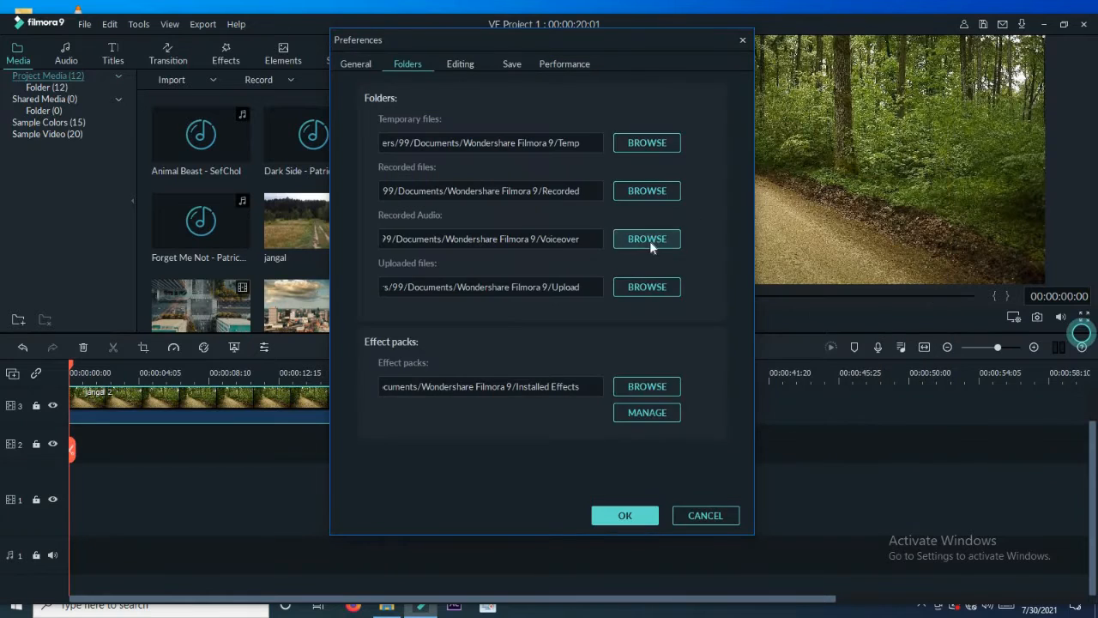
pyautogui.click(650, 241)
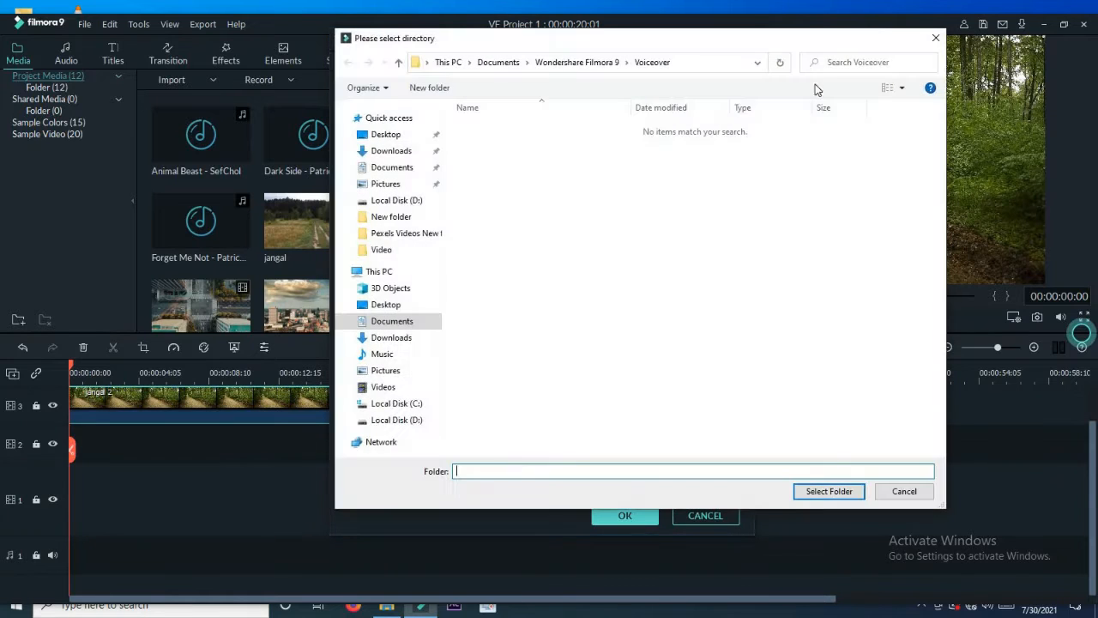
pyautogui.click(935, 38)
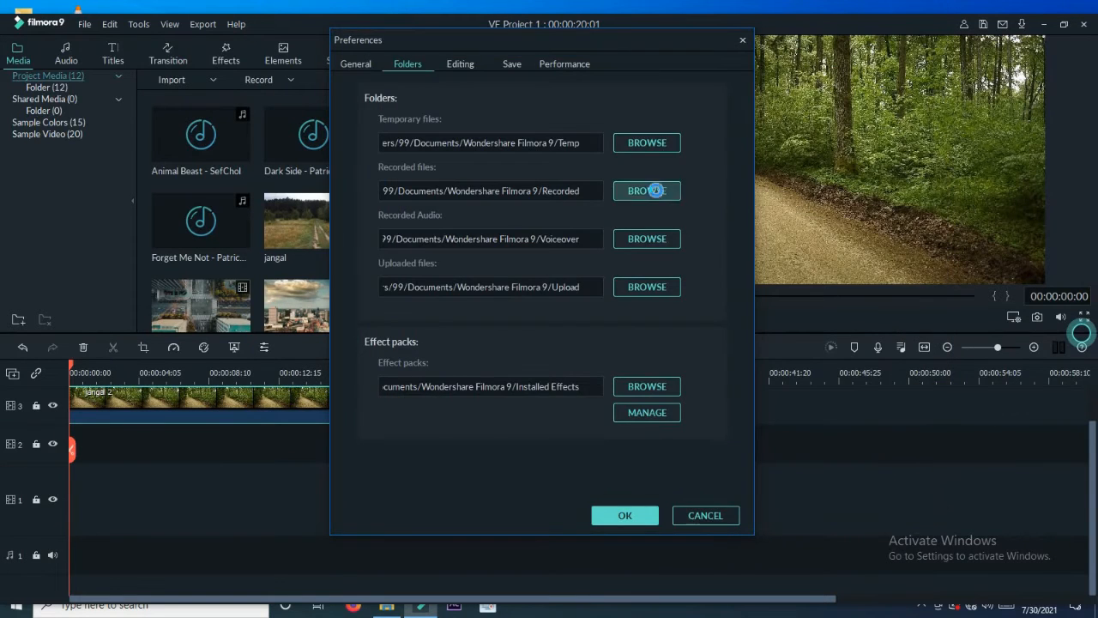
pyautogui.click(656, 190)
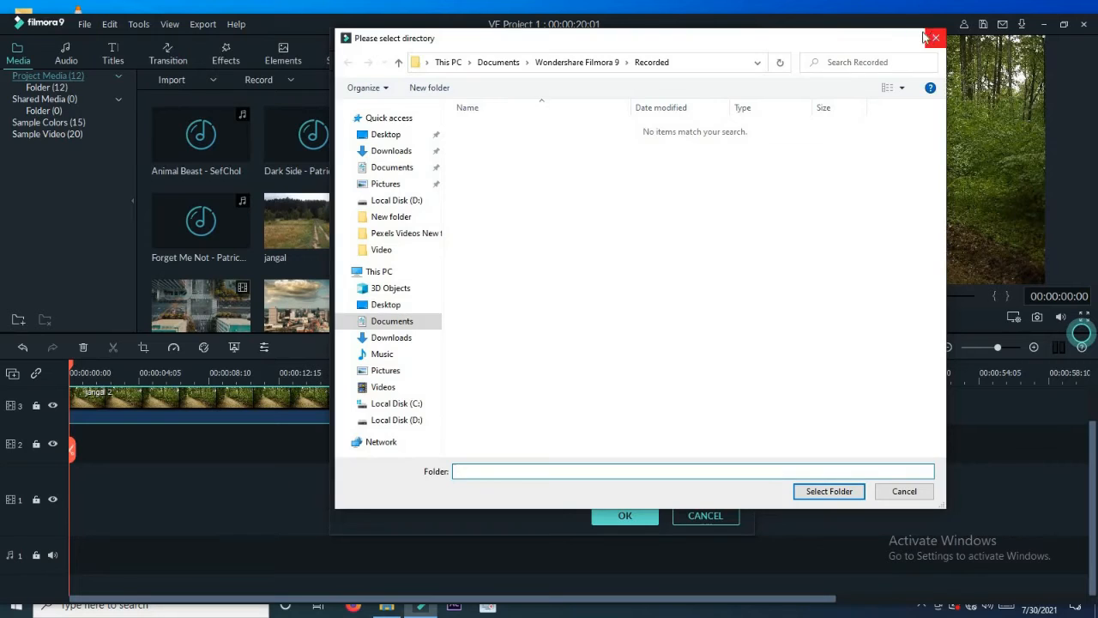
pyautogui.click(935, 38)
# - Browse the temporary files location, examining WsveProjectBackup and the WsveTempFile subfolders down to Medias
pyautogui.click(654, 141)
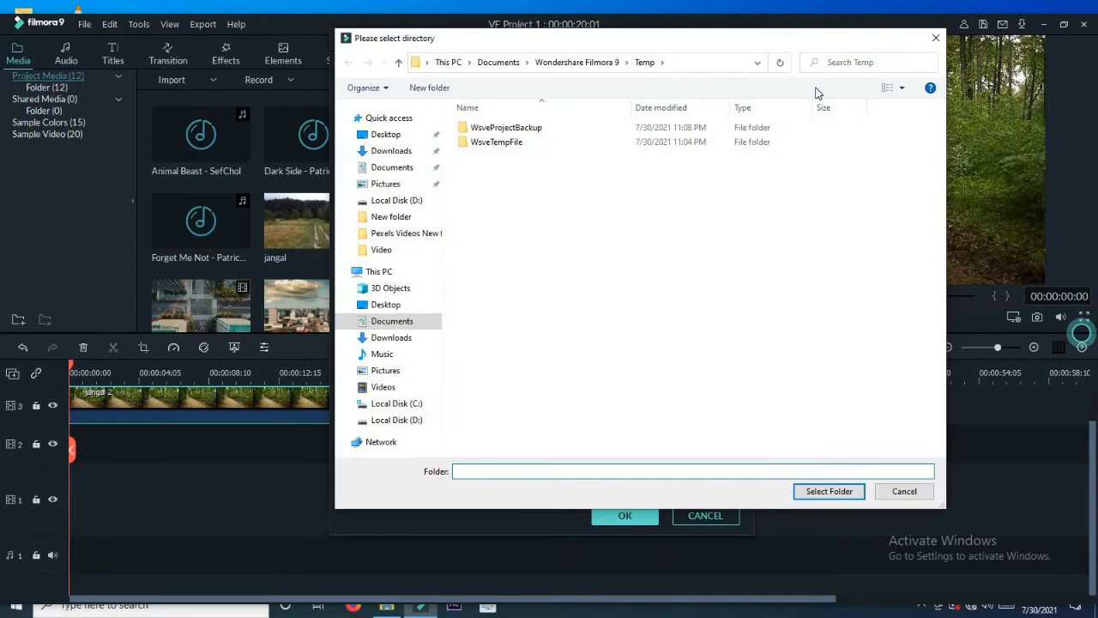
pyautogui.doubleClick(515, 129)
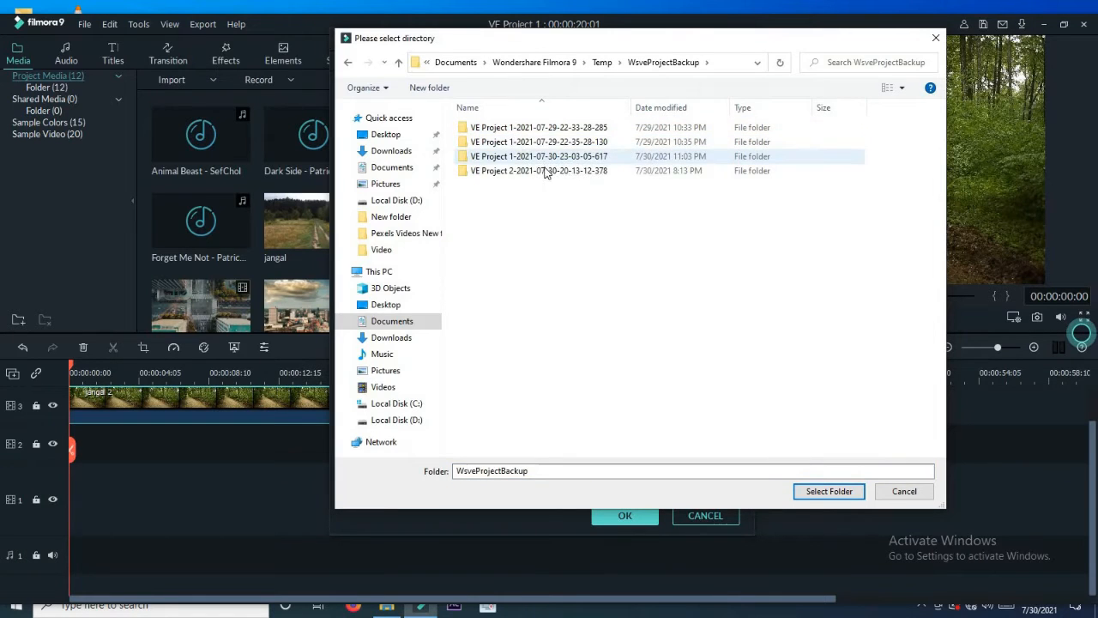
pyautogui.click(349, 64)
pyautogui.click(479, 144)
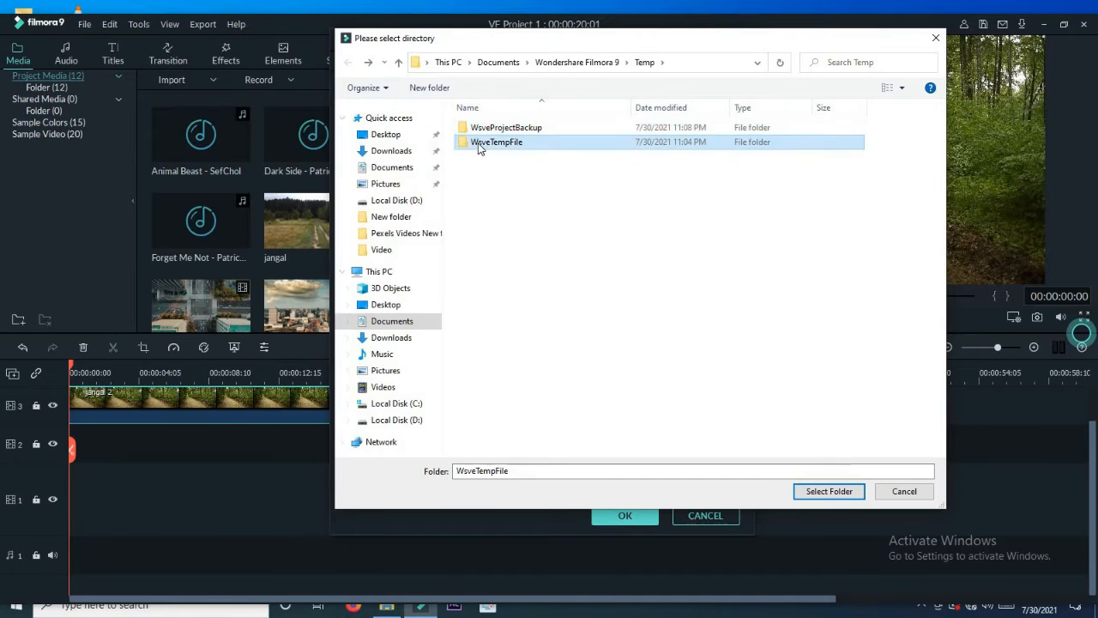
pyautogui.doubleClick(479, 145)
pyautogui.click(485, 133)
pyautogui.doubleClick(483, 131)
pyautogui.click(479, 131)
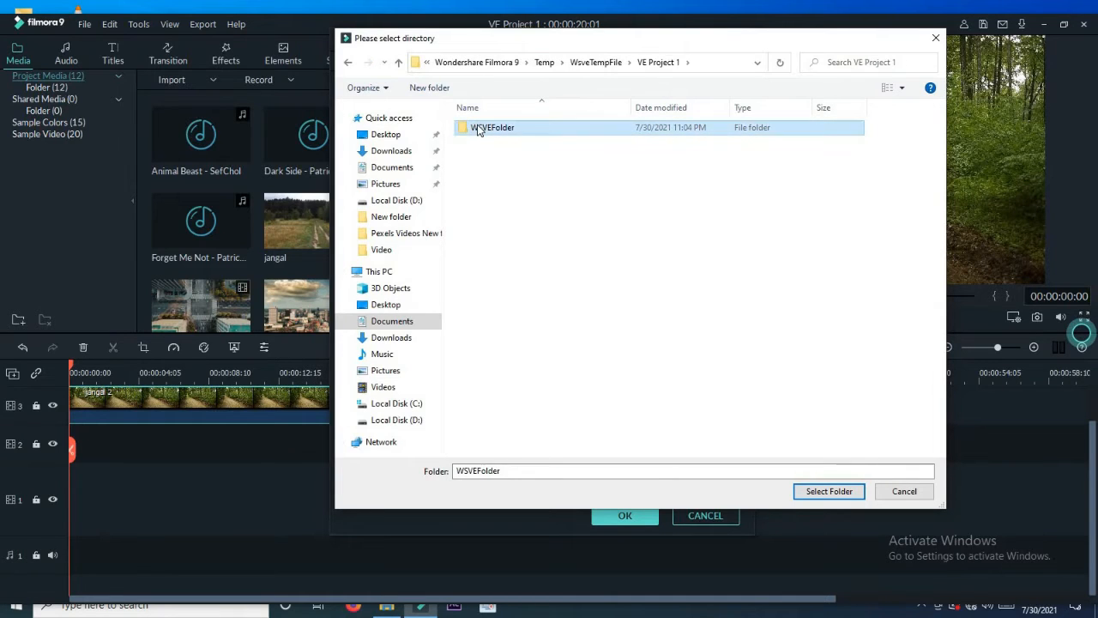
pyautogui.doubleClick(479, 131)
pyautogui.click(479, 131)
pyautogui.doubleClick(479, 131)
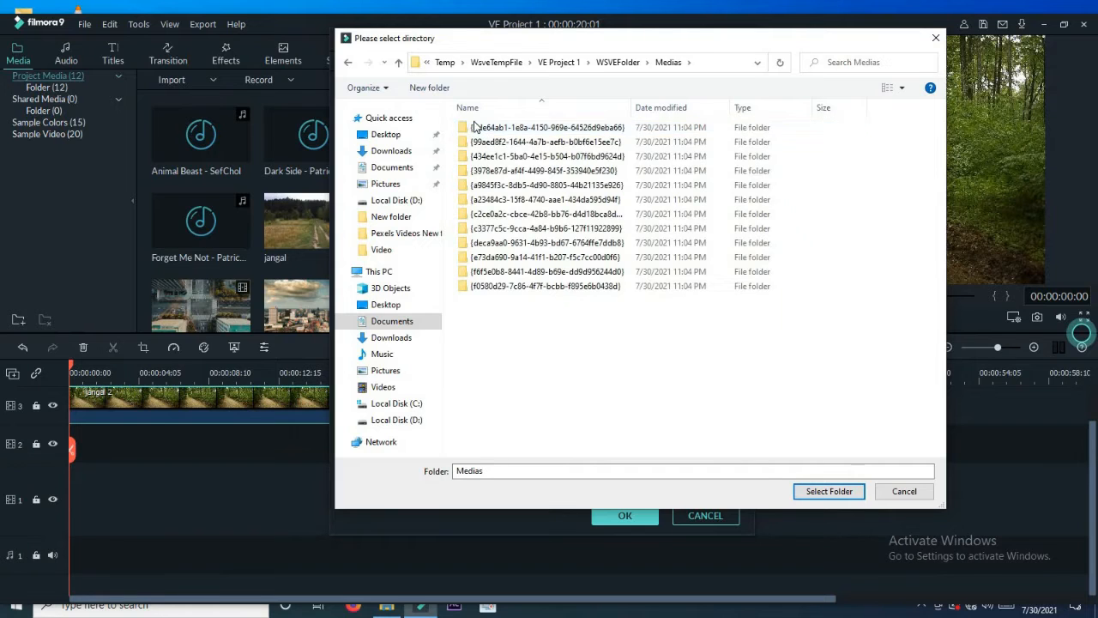
pyautogui.doubleClick(348, 66)
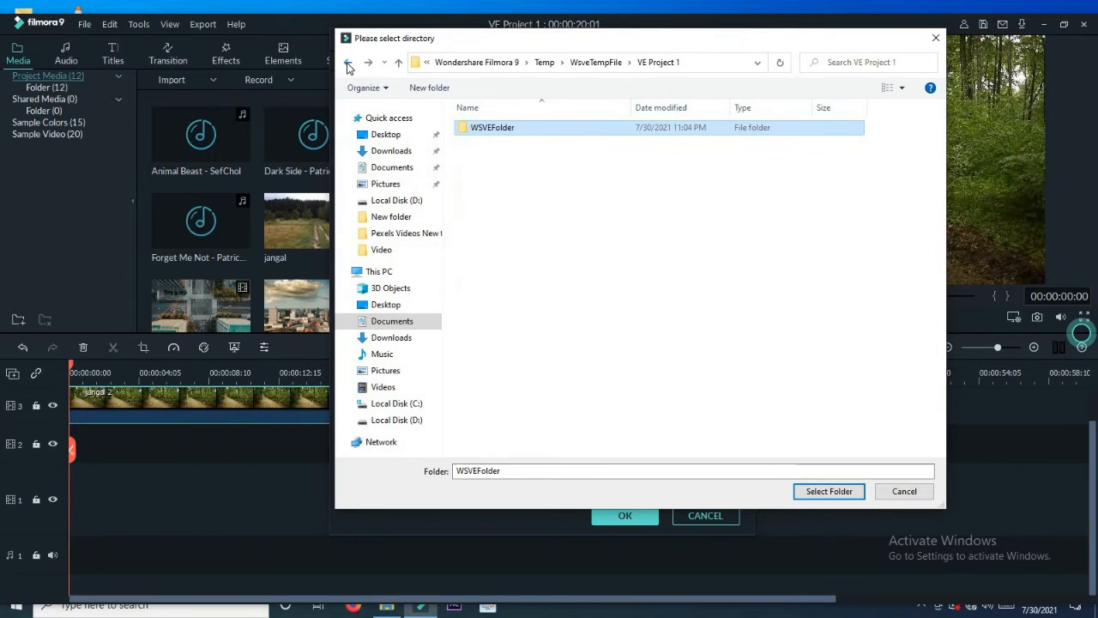
pyautogui.click(348, 65)
pyautogui.click(348, 65)
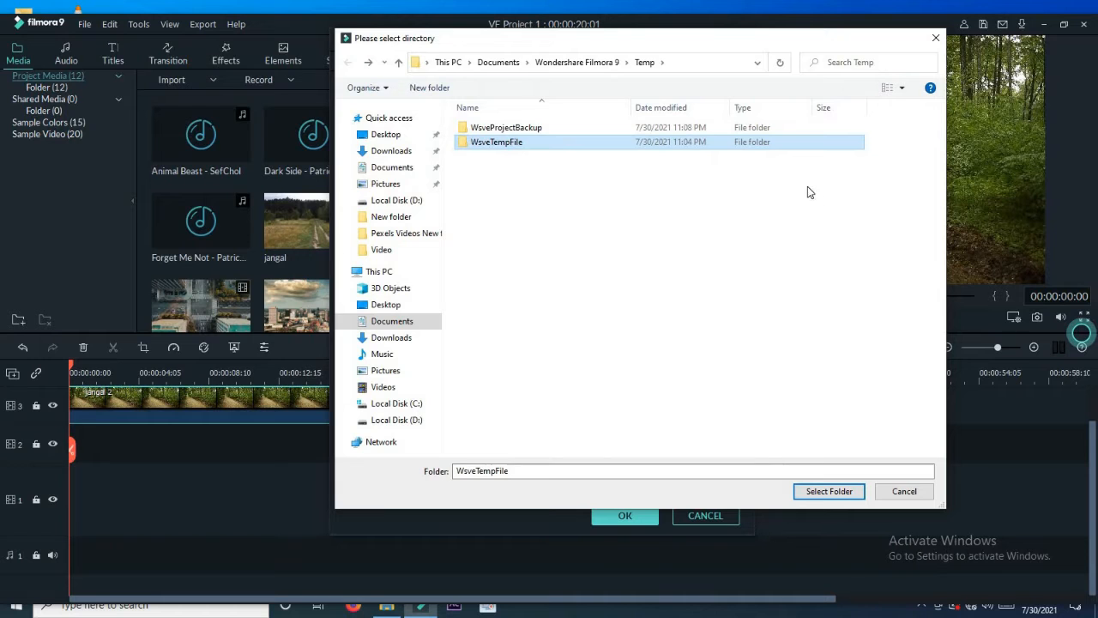
# - Delete the WsveTempFile and WsveProjectBackup folders from the Temp directory and accept the preferences
pyautogui.rightClick(502, 146)
pyautogui.click(536, 473)
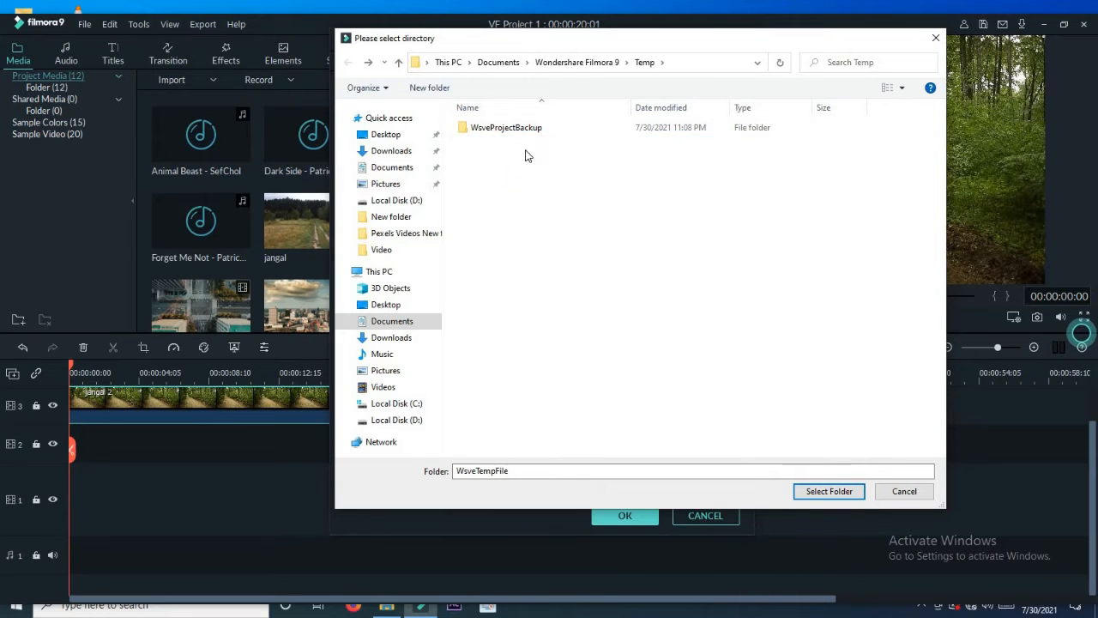
pyautogui.click(507, 129)
pyautogui.rightClick(519, 129)
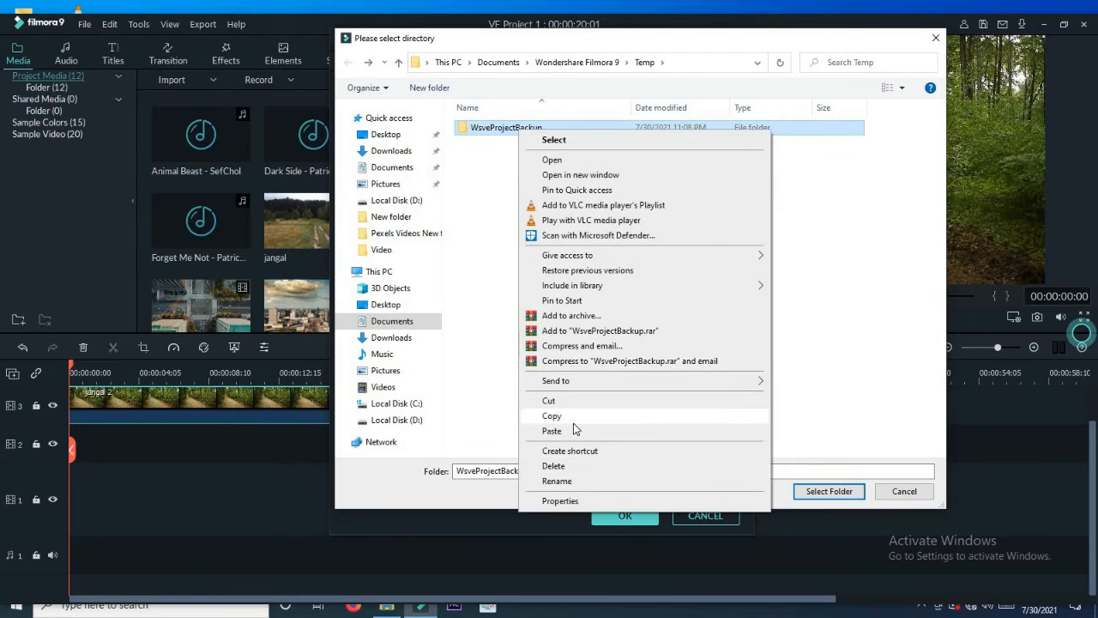
pyautogui.click(562, 466)
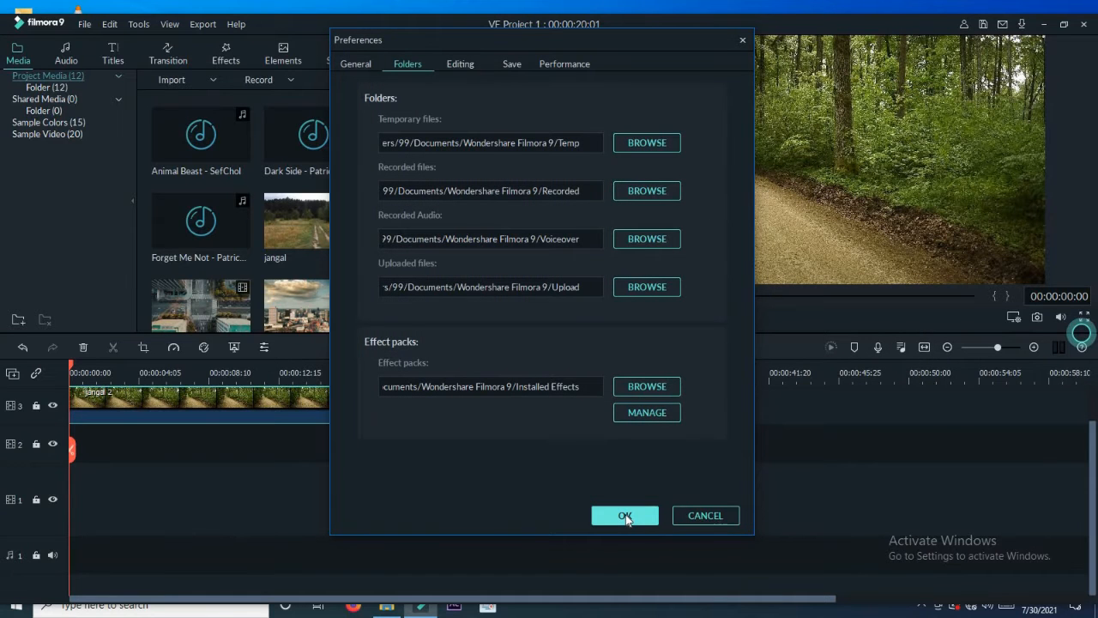
pyautogui.click(657, 518)
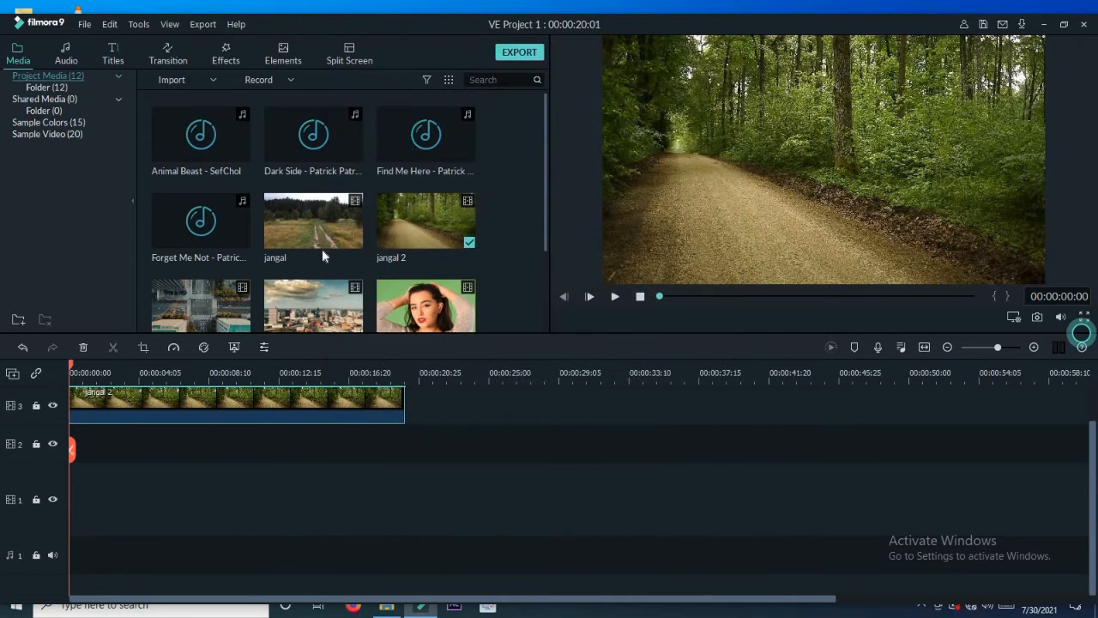
pyautogui.click(84, 25)
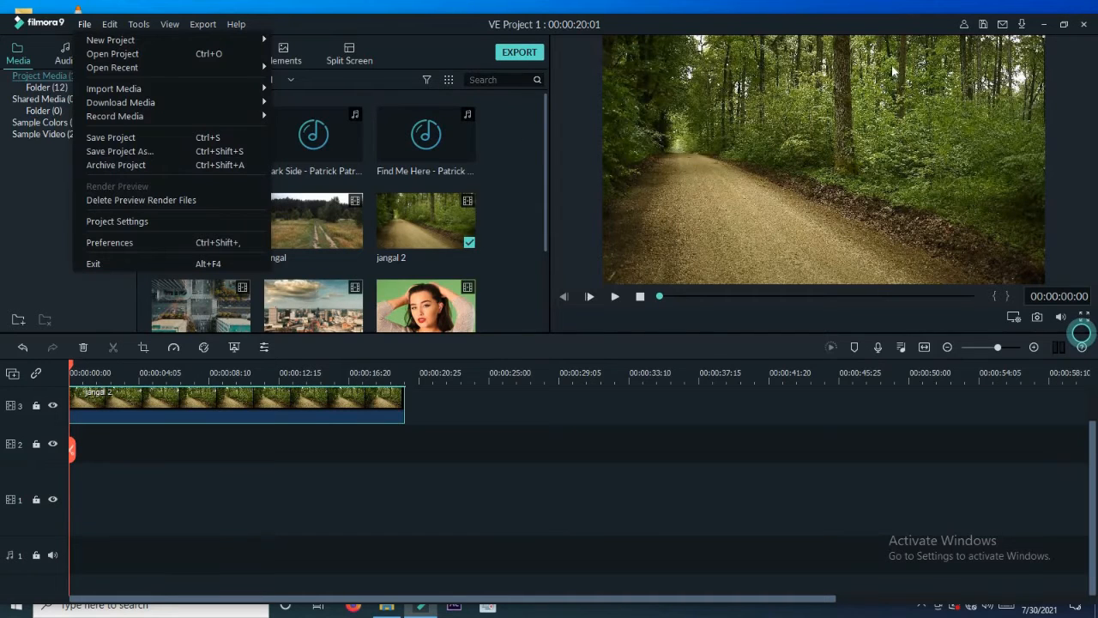
pyautogui.moveTo(120, 28)
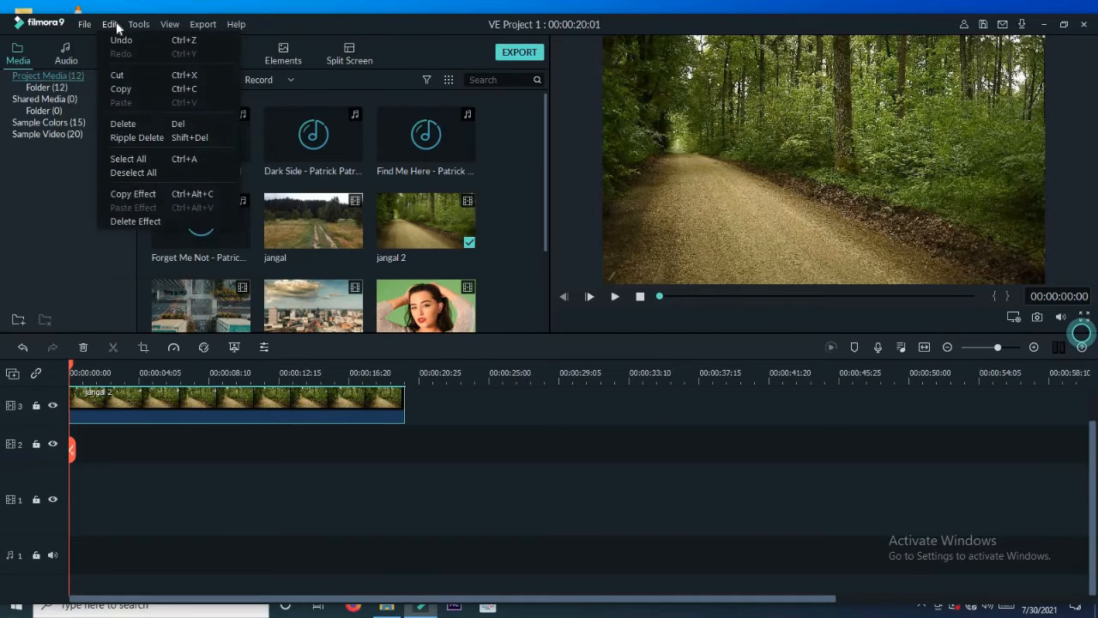
pyautogui.click(116, 29)
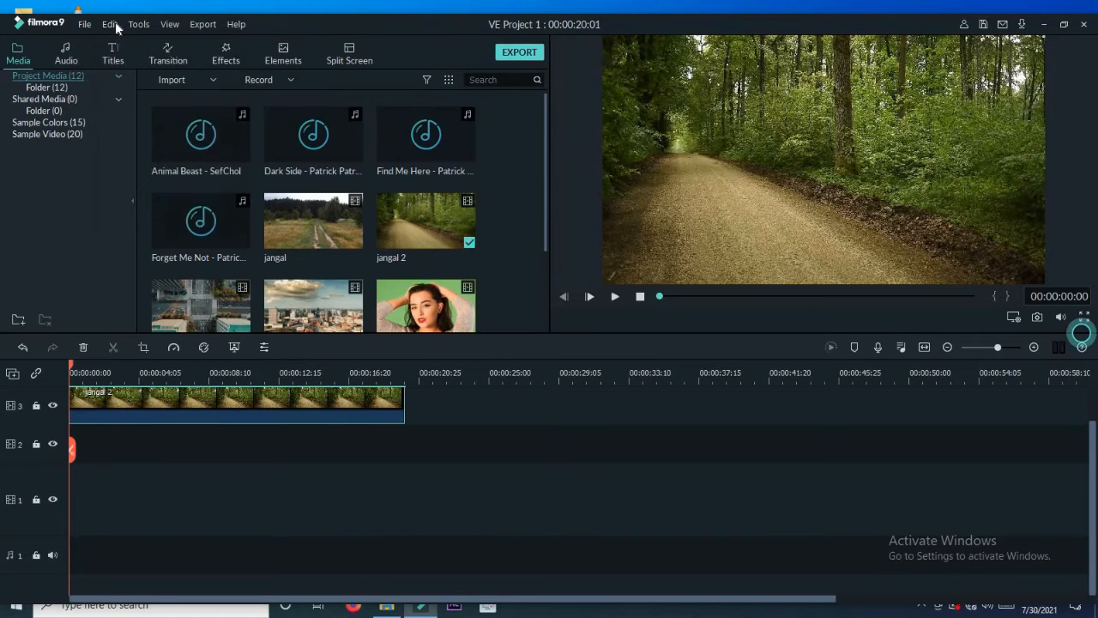
pyautogui.click(116, 28)
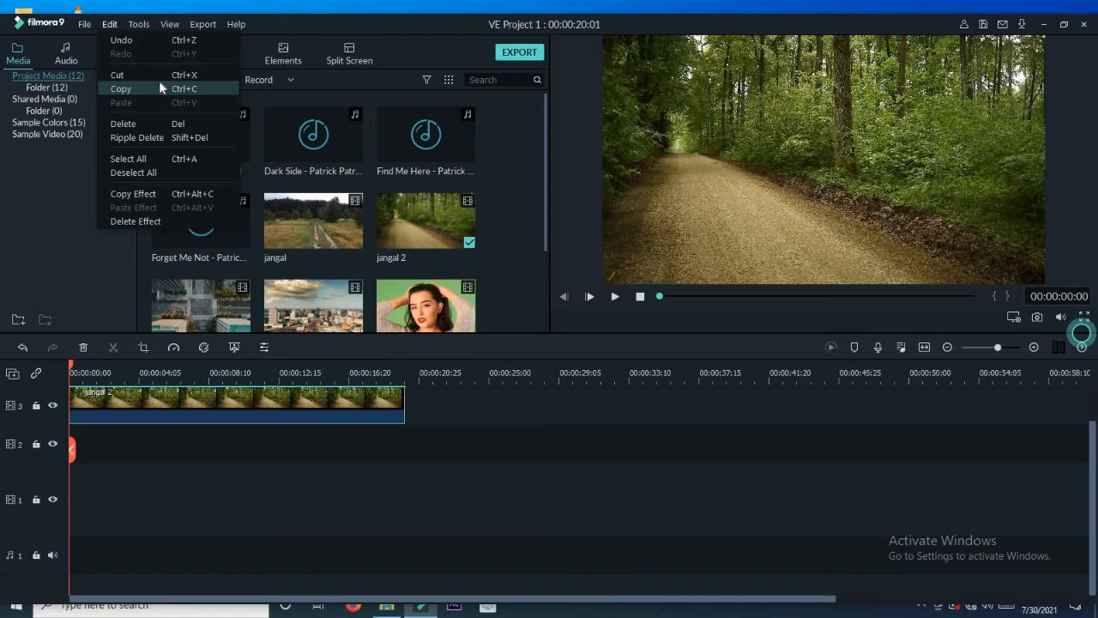
pyautogui.click(264, 406)
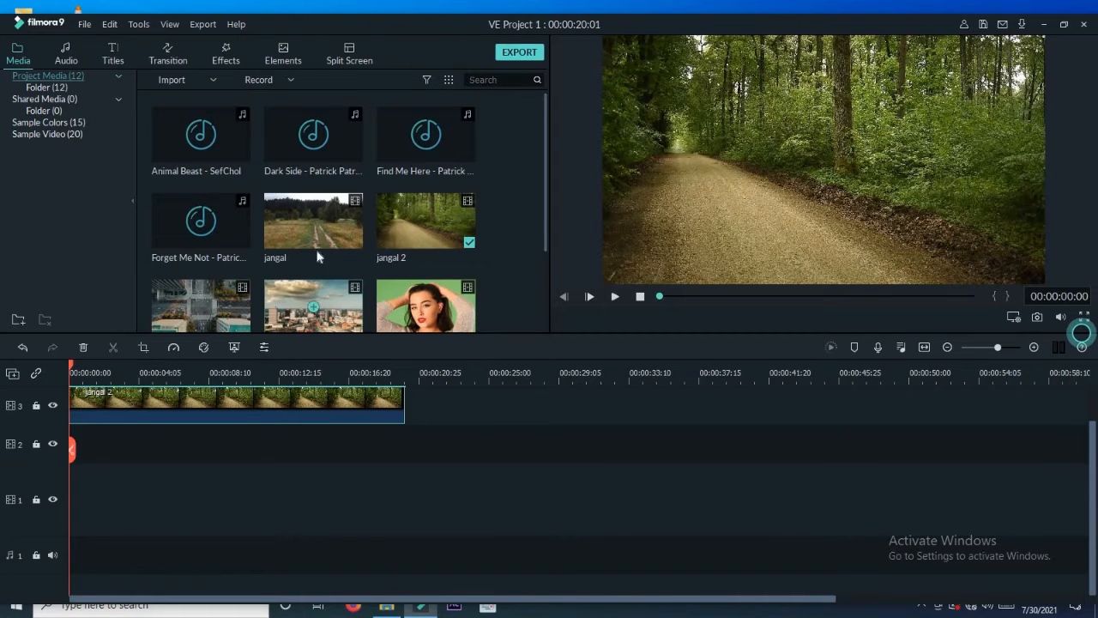
# - Add the jangal clip to video track 3 directly after the jangal 2 clip
pyautogui.moveTo(322, 231); pyautogui.dragTo(423, 399)
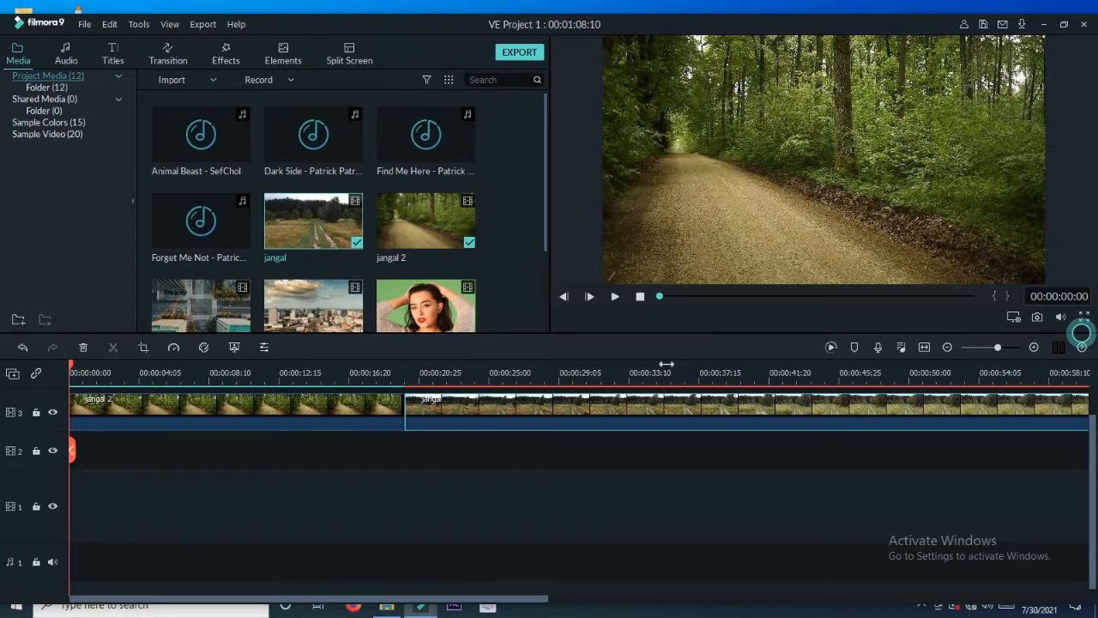
# - Add the video_2 city clip to video track 3 directly after the jangal clip
pyautogui.moveTo(667, 365); pyautogui.dragTo(355, 374)
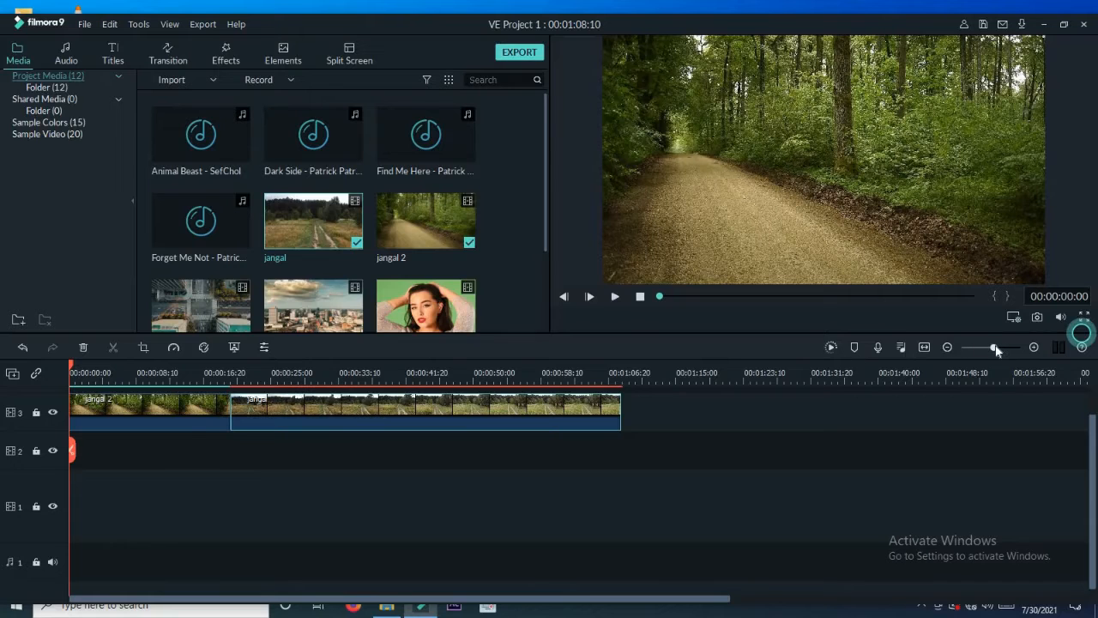
pyautogui.moveTo(996, 349)
pyautogui.mouseDown()
pyautogui.moveTo(980, 347)
pyautogui.moveTo(992, 348)
pyautogui.mouseUp()
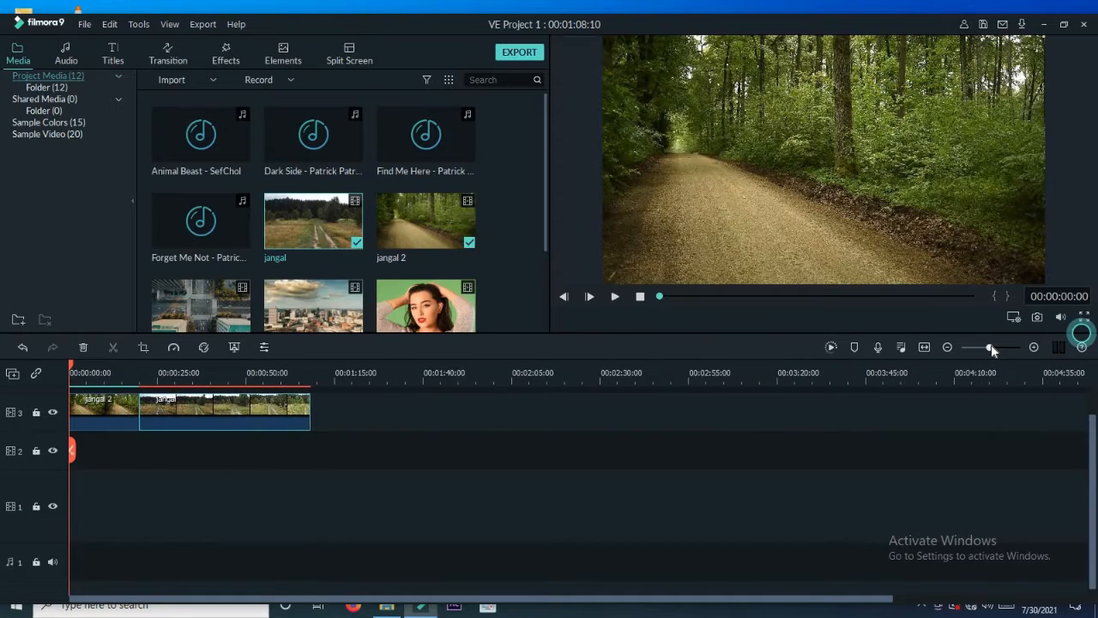
pyautogui.click(381, 419)
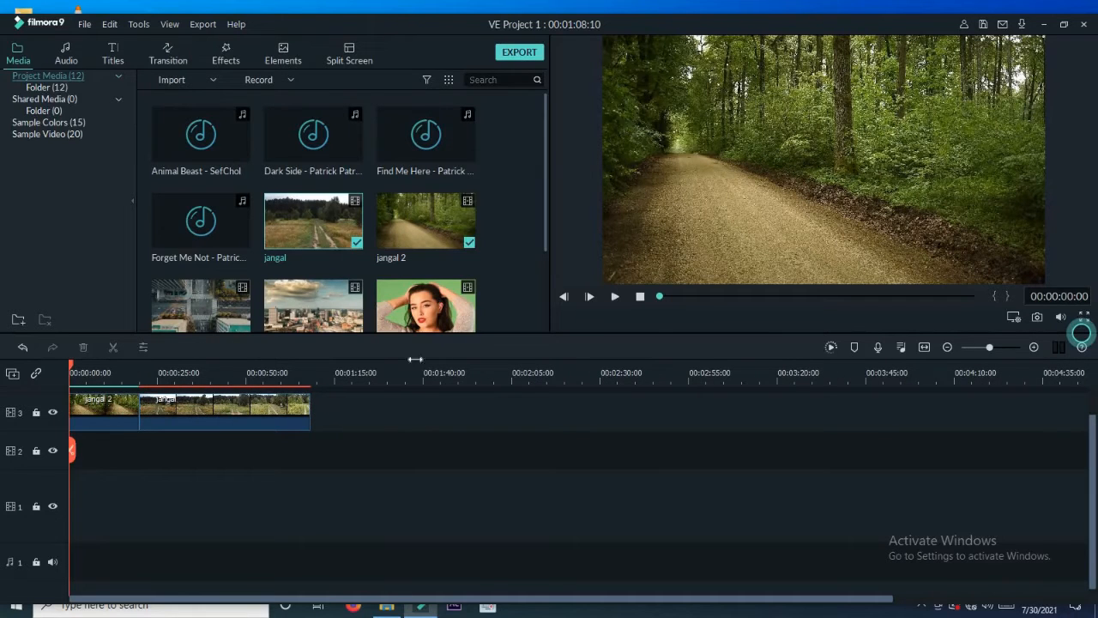
pyautogui.moveTo(241, 321)
pyautogui.moveTo(240, 321); pyautogui.dragTo(317, 414)
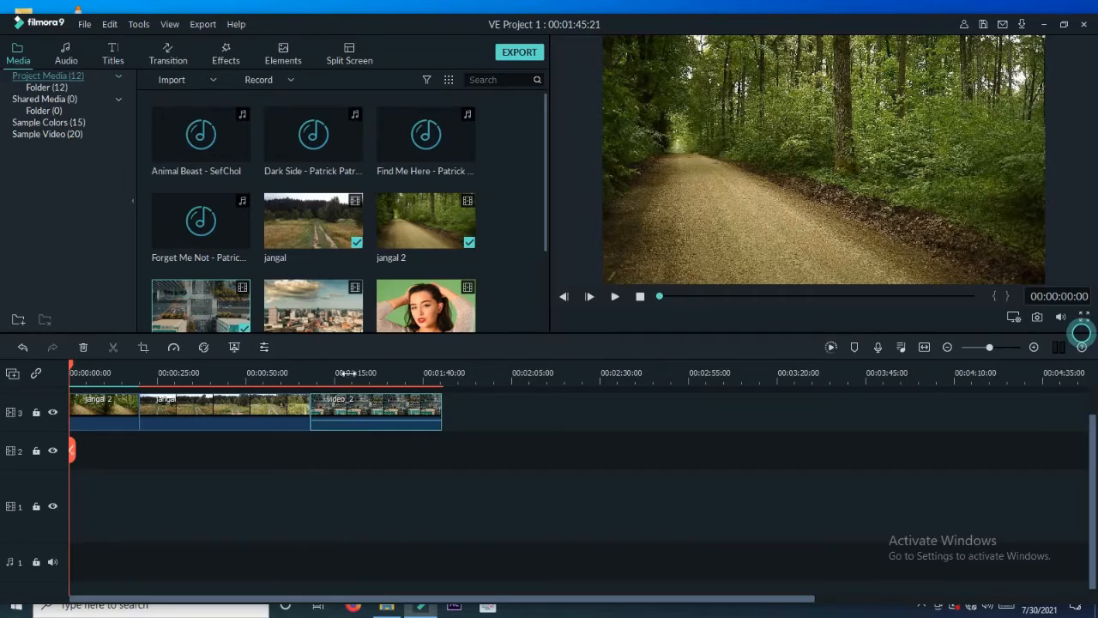
# - Play the timeline, jumping ahead to the ends of the jangal 2 and jangal clips, and pause in the video_2 clip
pyautogui.press('space')
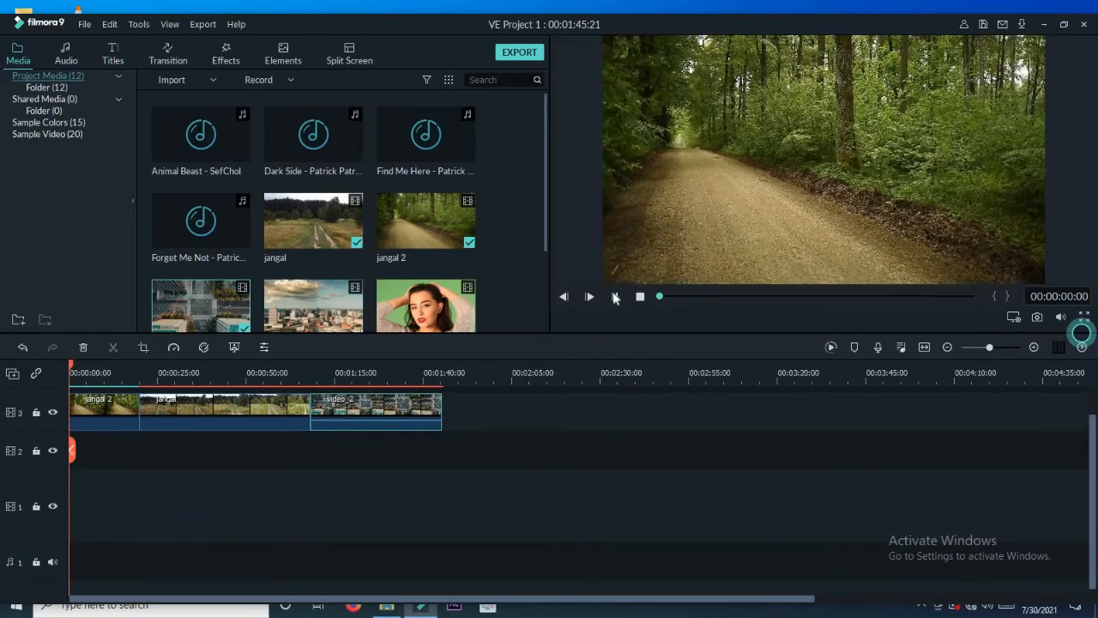
pyautogui.click(133, 371)
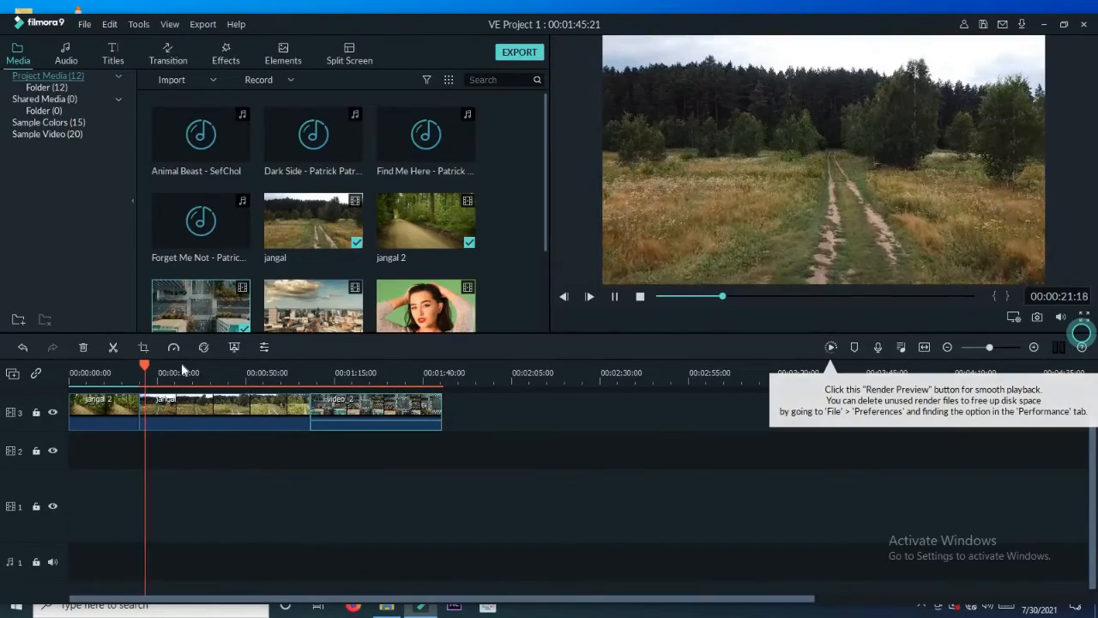
pyautogui.click(297, 371)
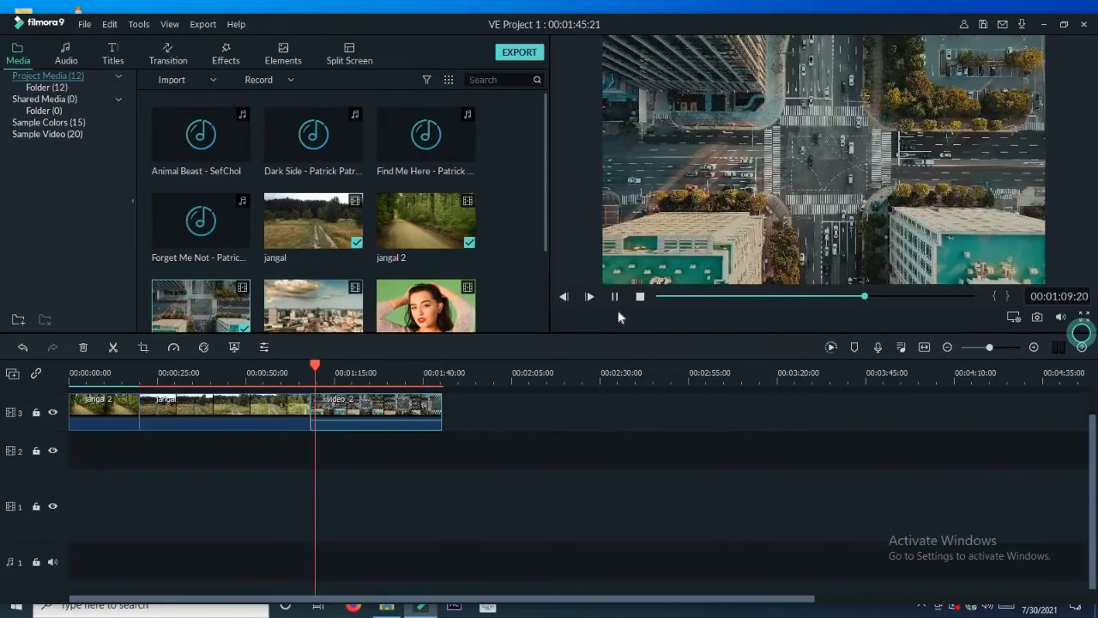
pyautogui.click(617, 298)
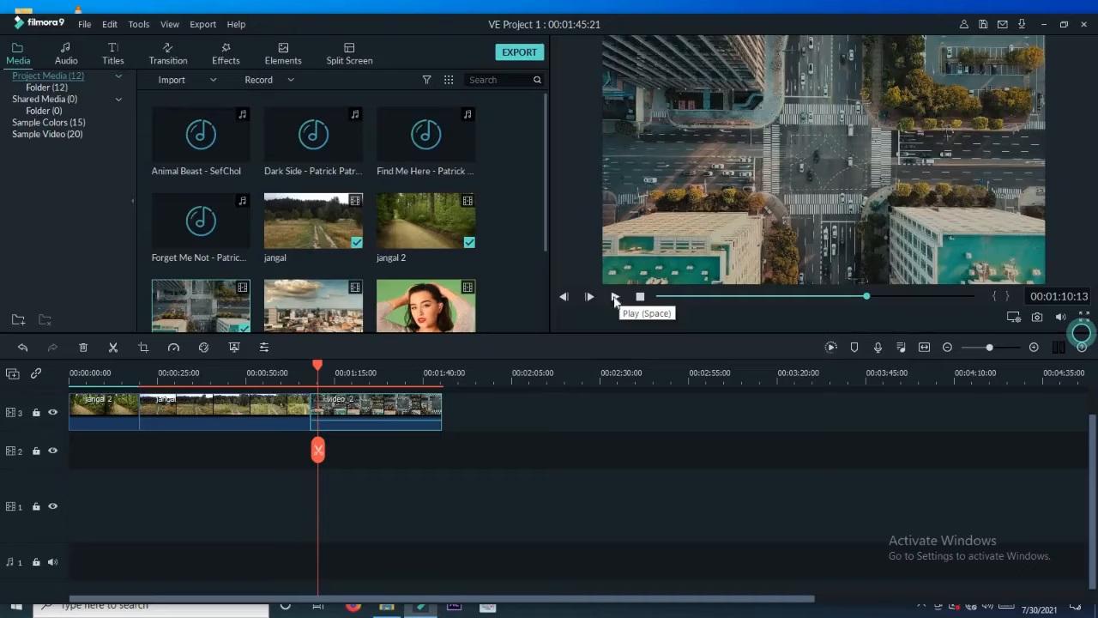
# - Move the jangal 2 clip from the start of video track 3 to directly after the video_2 clip
pyautogui.click(111, 24)
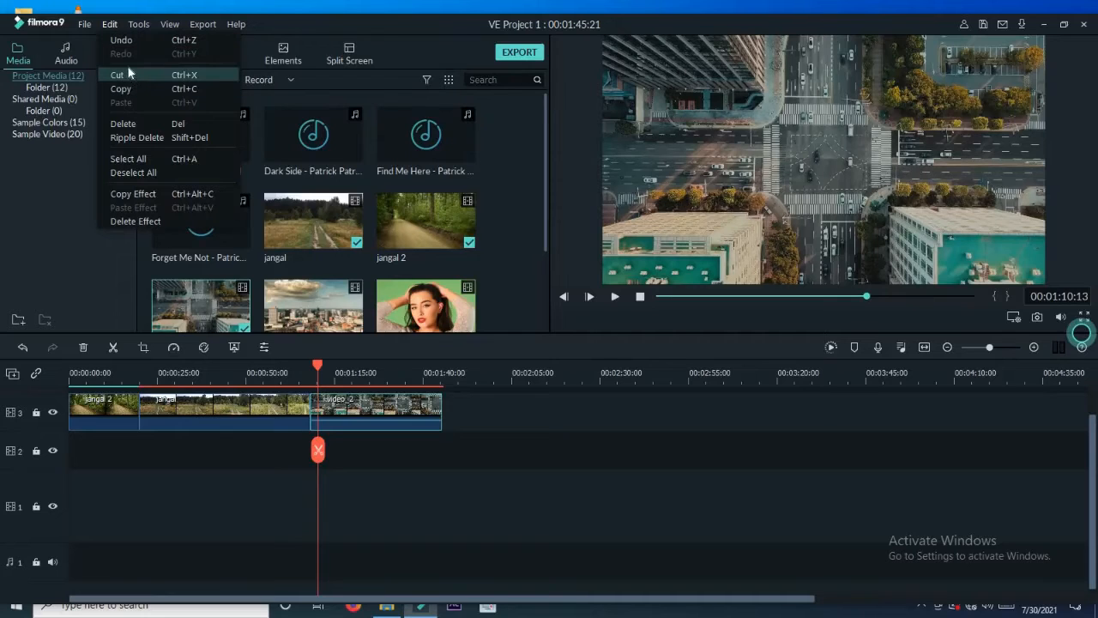
pyautogui.click(121, 405)
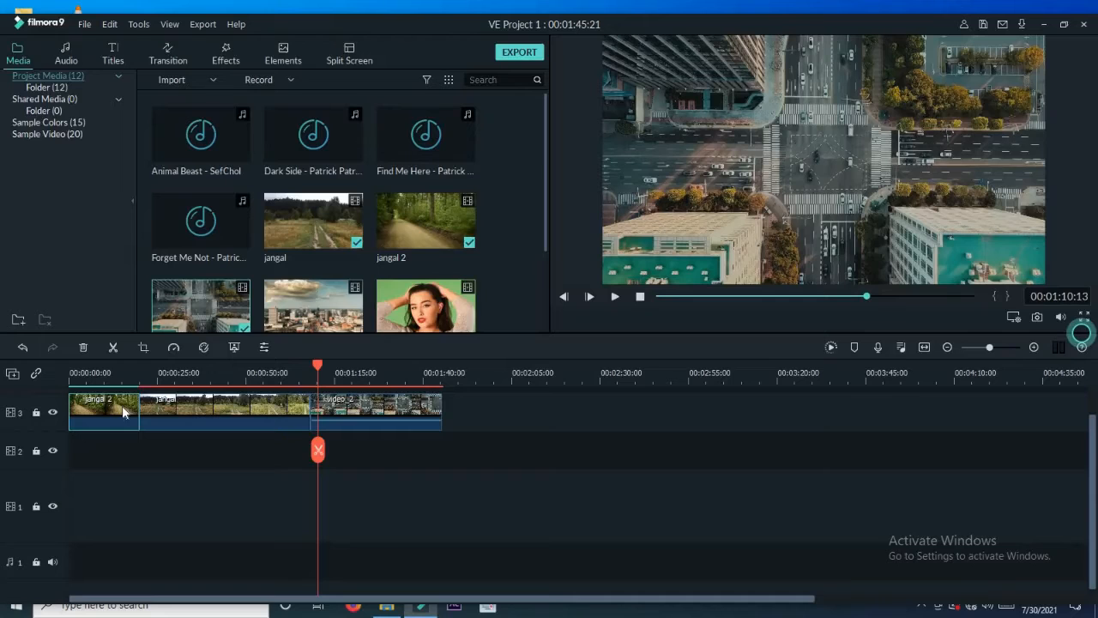
pyautogui.click(467, 415)
pyautogui.moveTo(122, 409); pyautogui.dragTo(491, 415)
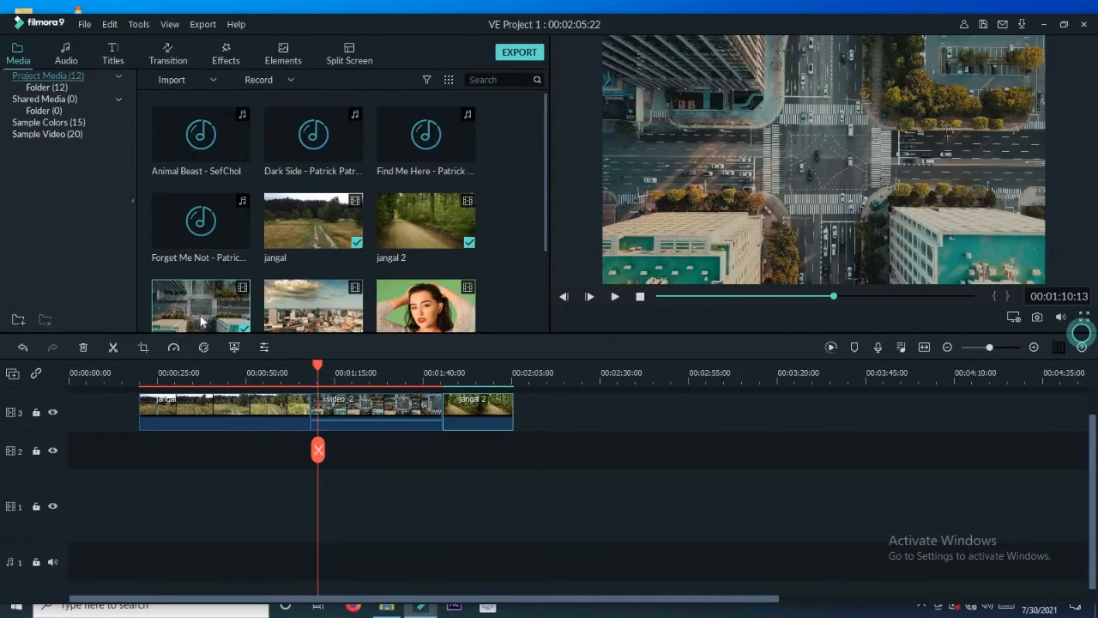
pyautogui.click(580, 407)
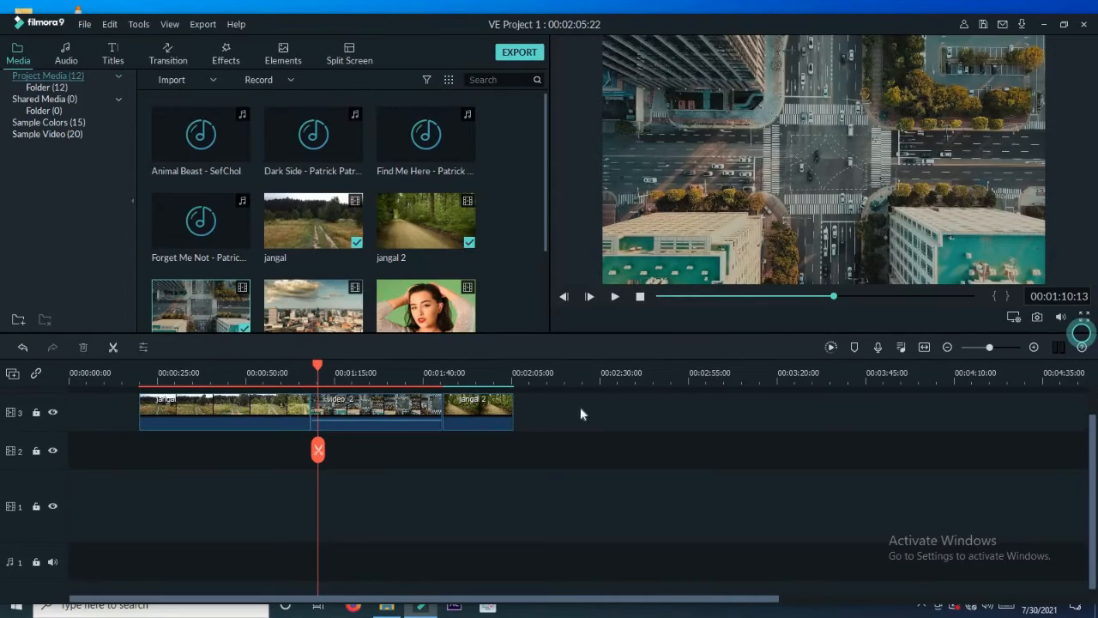
# - Cut the jangal clip, paste it at 00:01:27:06 on video track 3 and move it directly behind the jangal 2 clip
pyautogui.click(240, 407)
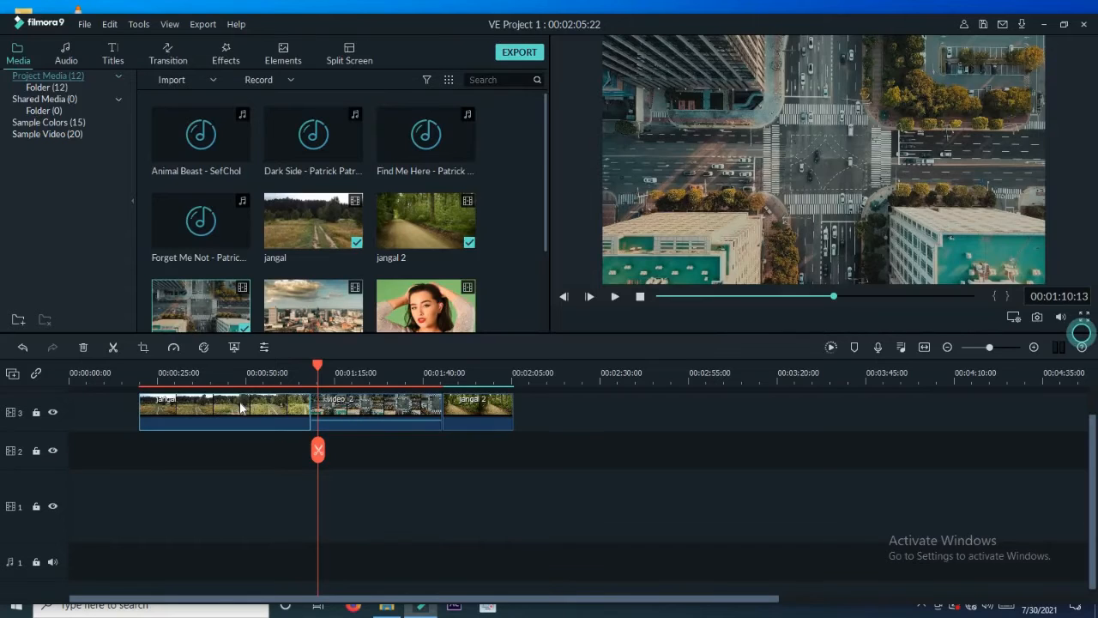
pyautogui.click(110, 24)
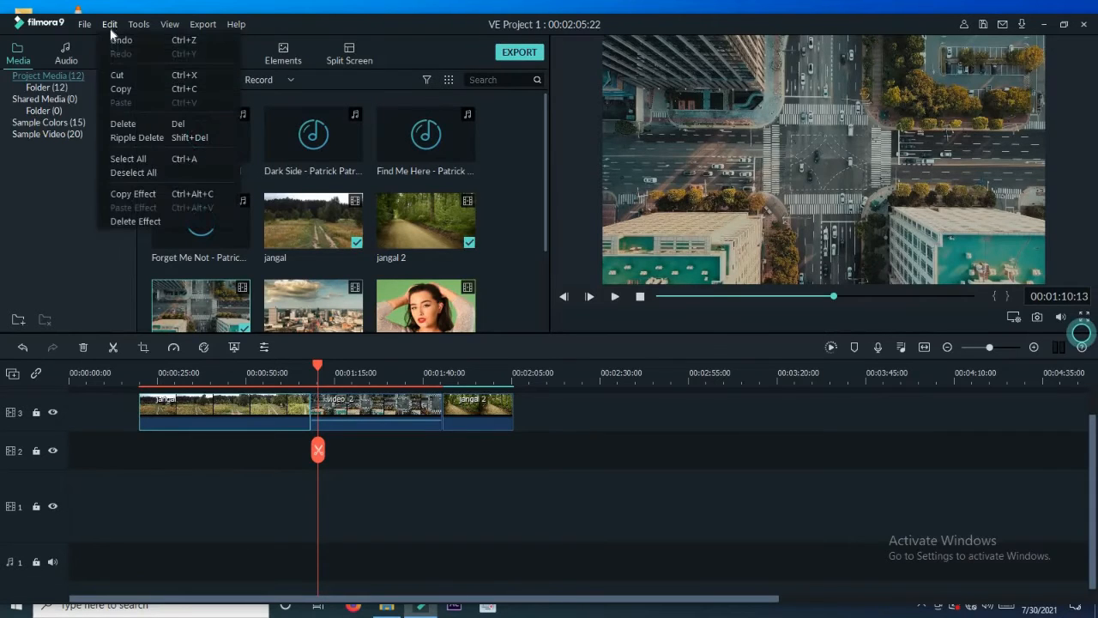
pyautogui.click(128, 74)
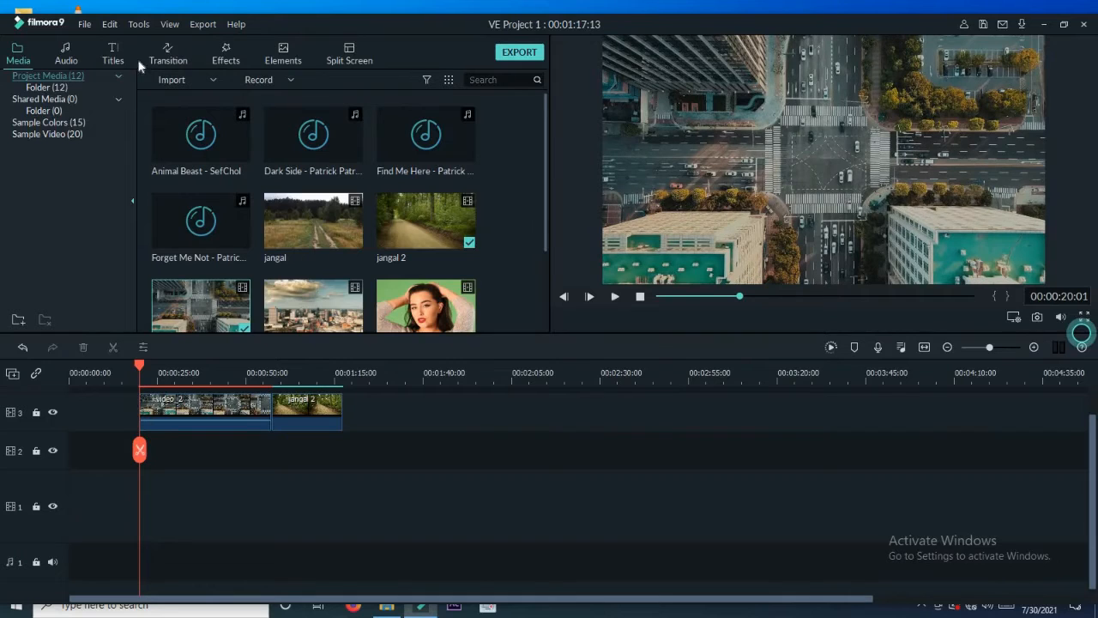
pyautogui.click(378, 372)
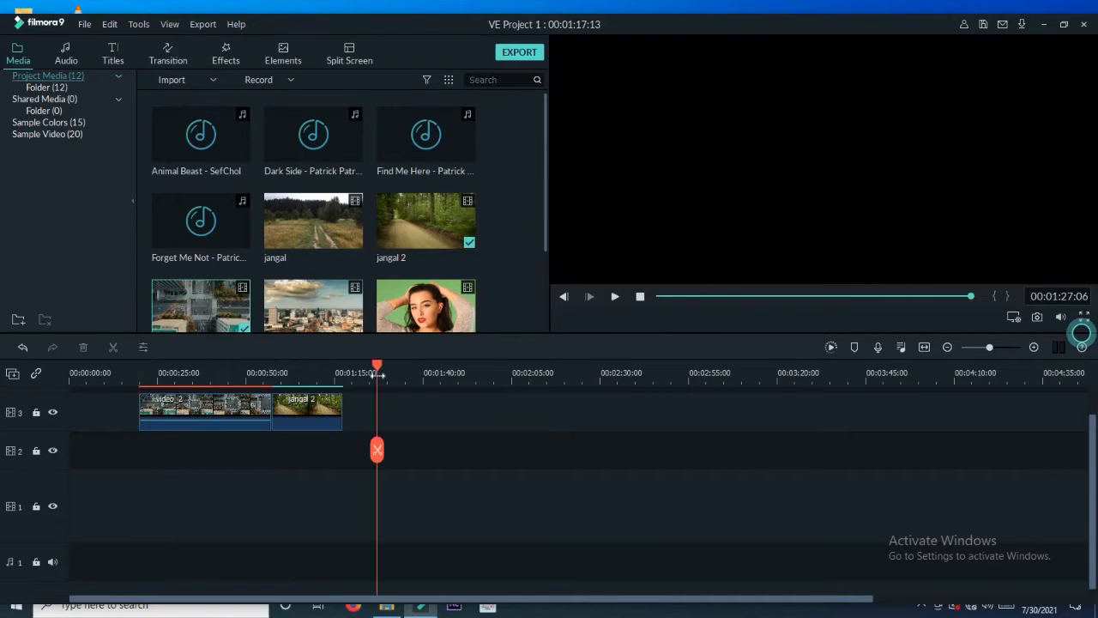
pyautogui.click(109, 26)
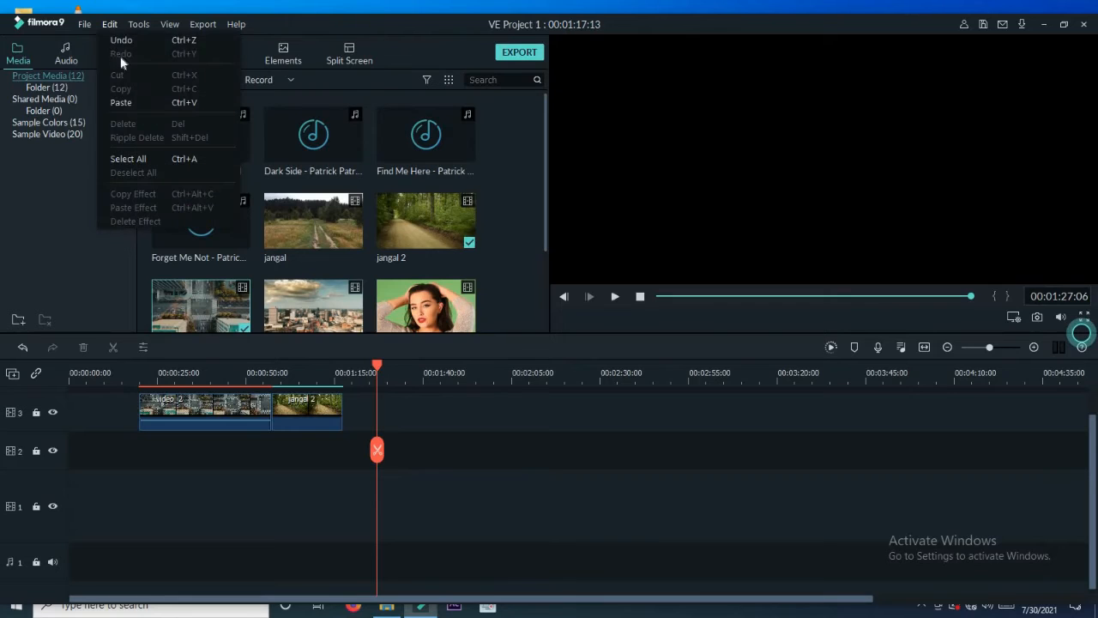
pyautogui.click(121, 102)
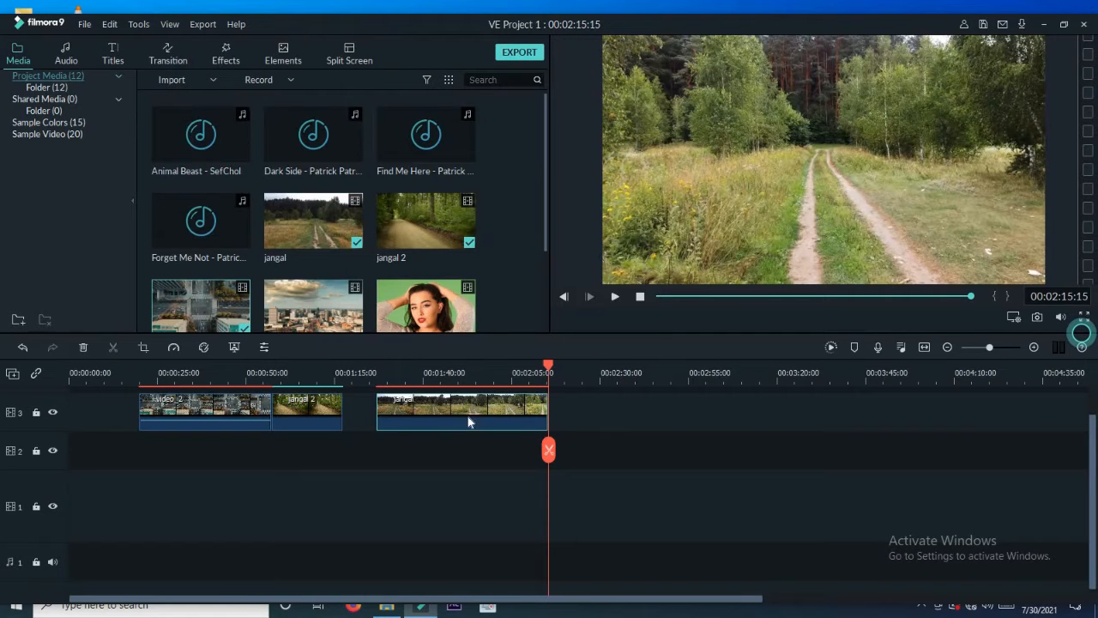
pyautogui.moveTo(463, 416); pyautogui.dragTo(444, 415)
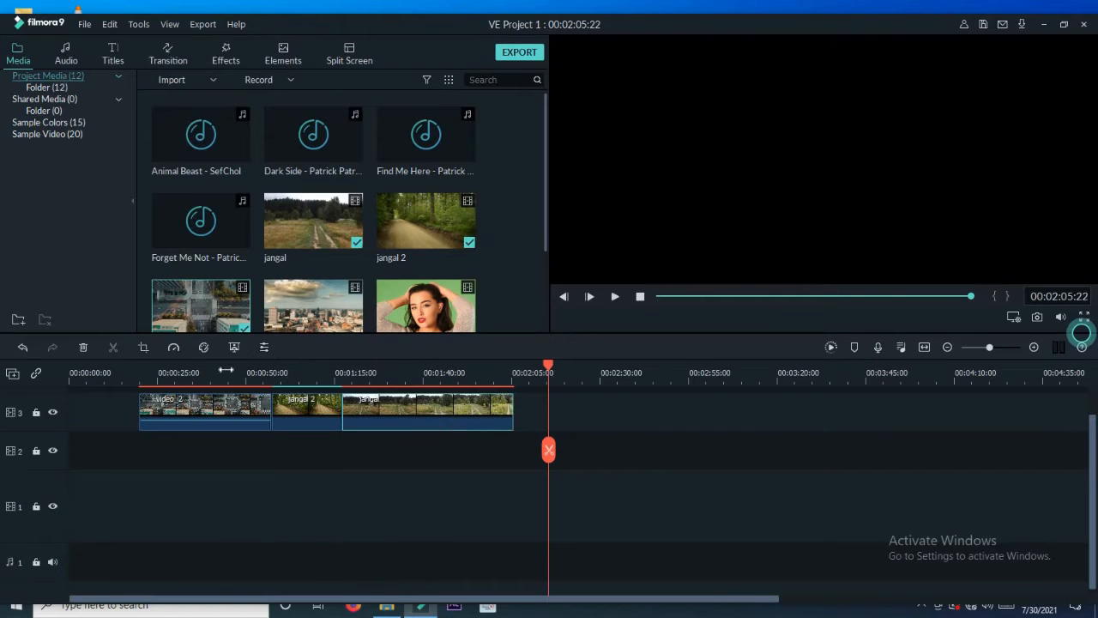
# - Shift the video_2, jangal 2 and jangal clips back to the start of video track 3 without gaps, and set the playhead to 00:00:03:20
pyautogui.click(168, 418)
pyautogui.moveTo(167, 418); pyautogui.dragTo(144, 417)
pyautogui.moveTo(275, 423); pyautogui.dragTo(235, 422)
pyautogui.click(363, 420)
pyautogui.moveTo(363, 416); pyautogui.dragTo(324, 418)
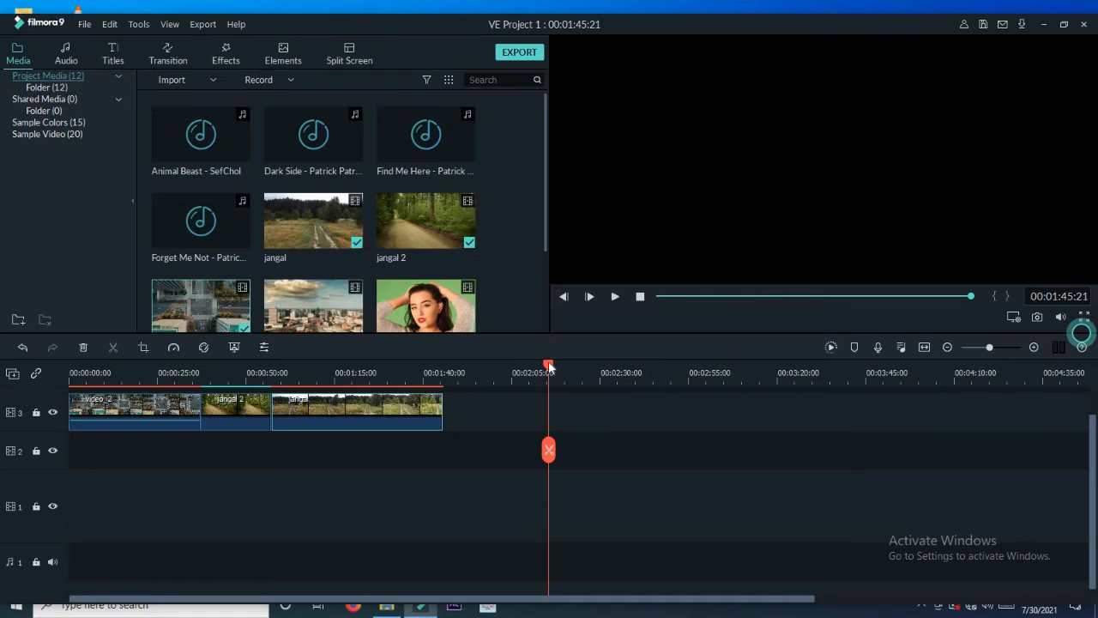
pyautogui.moveTo(548, 365); pyautogui.dragTo(81, 364)
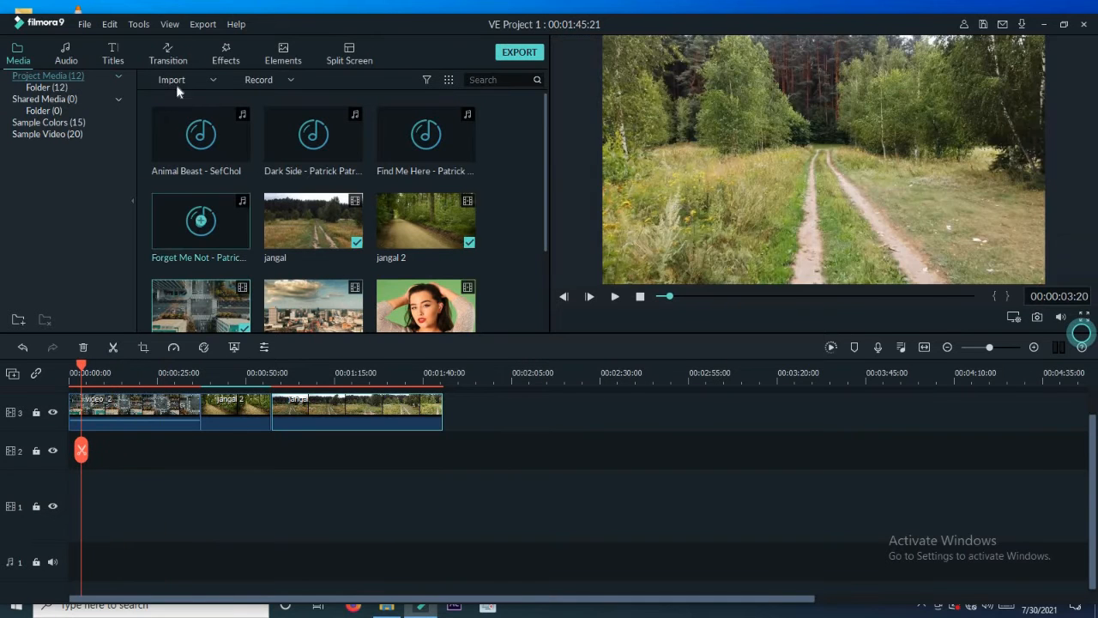
# - Copy the video_2 clip at the start of video track 3
pyautogui.click(110, 25)
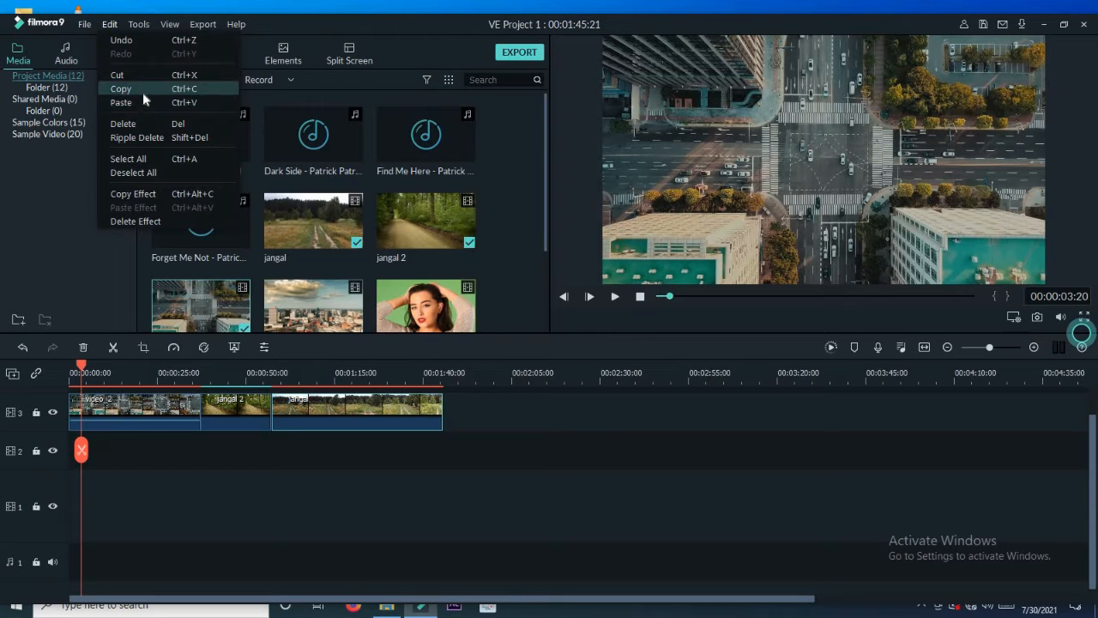
pyautogui.click(137, 416)
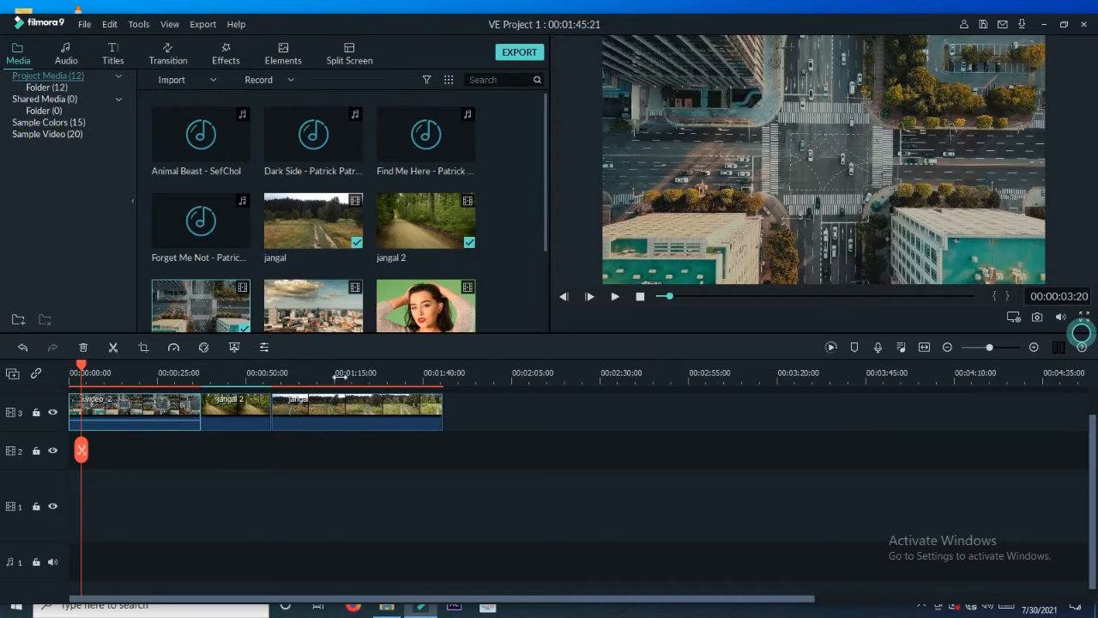
pyautogui.click(328, 414)
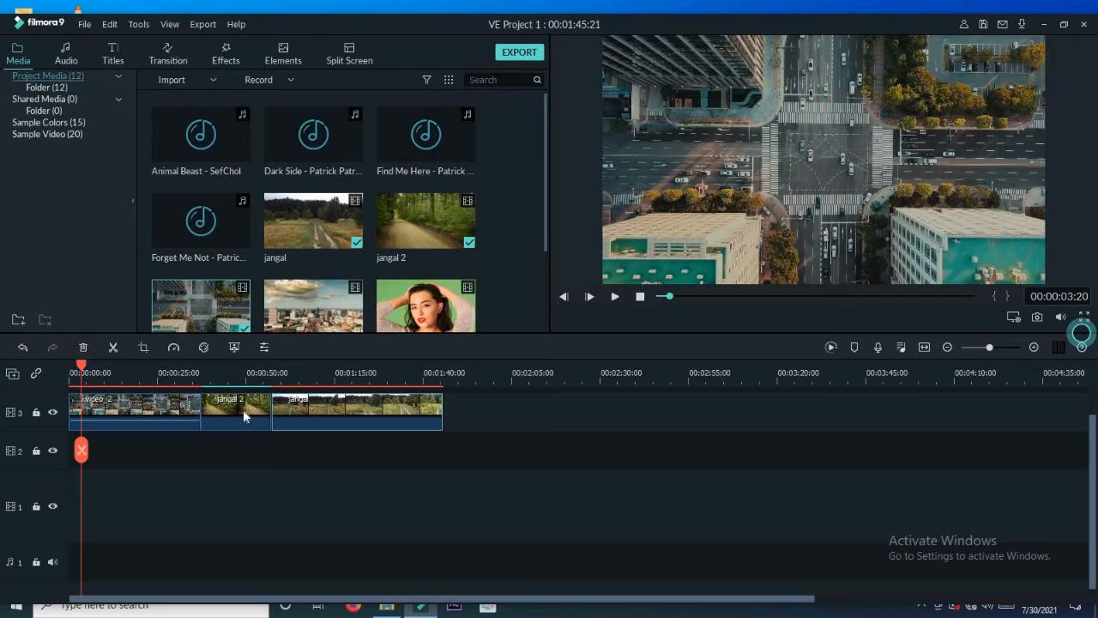
pyautogui.click(152, 413)
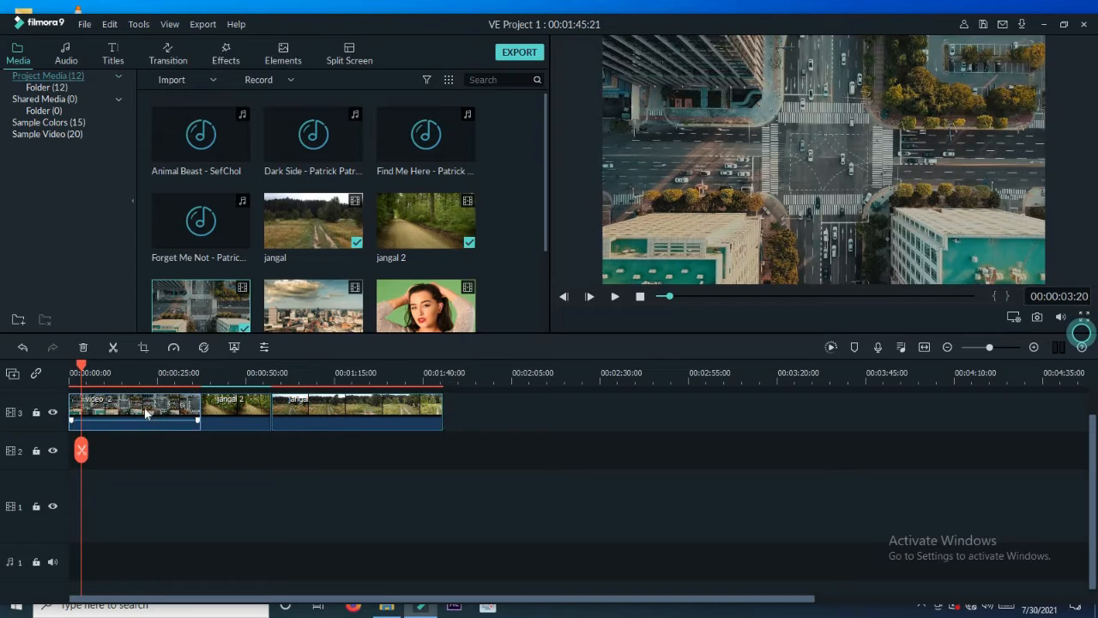
pyautogui.click(498, 404)
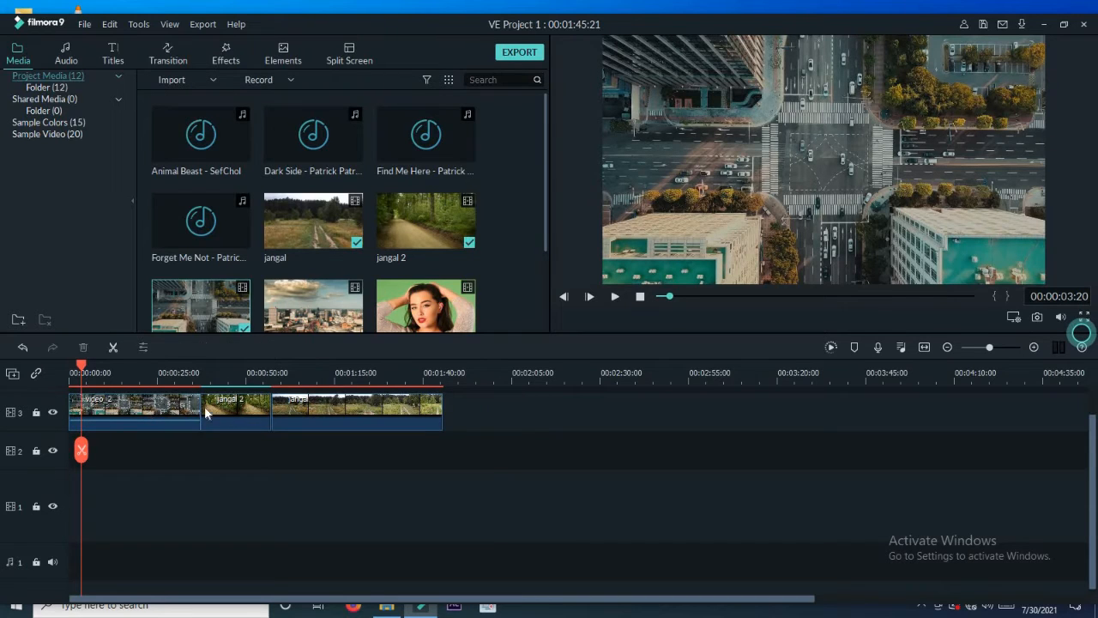
pyautogui.click(151, 407)
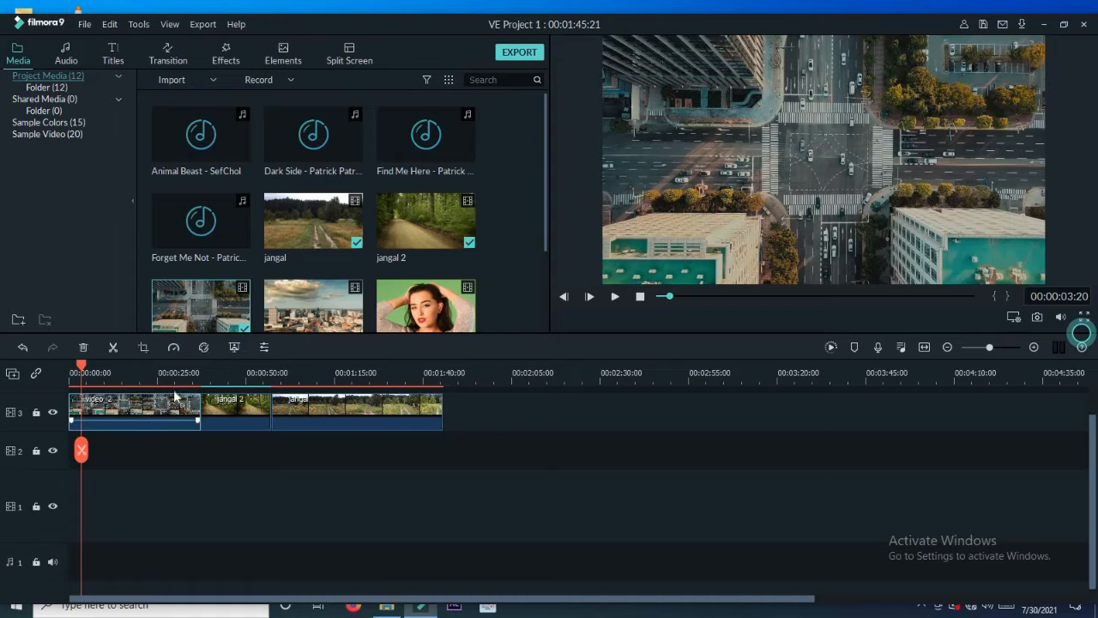
pyautogui.click(110, 25)
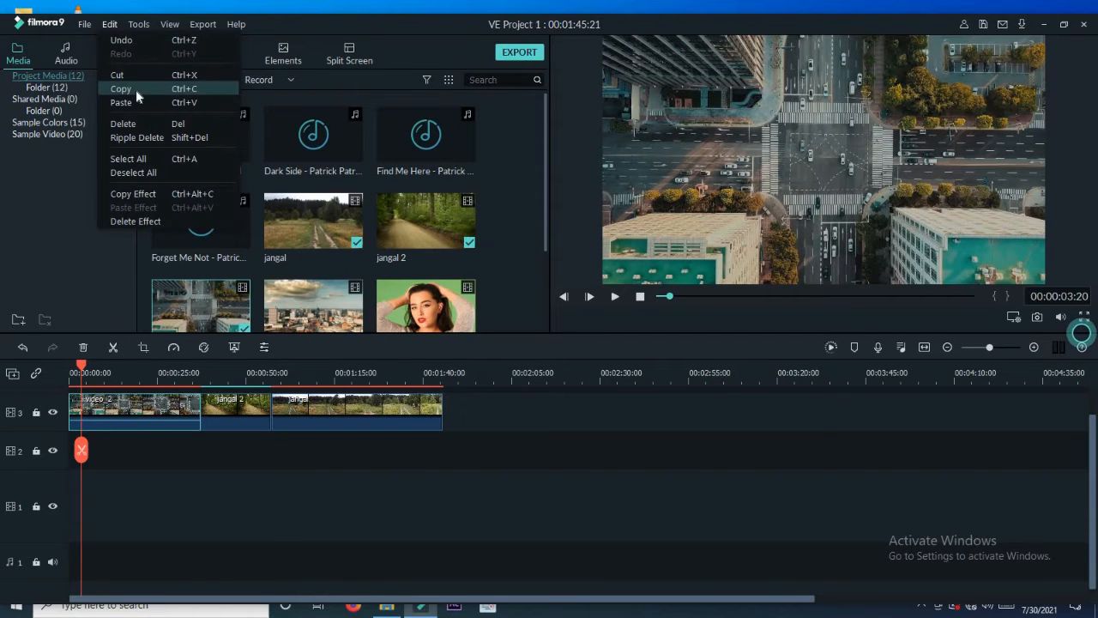
pyautogui.click(135, 89)
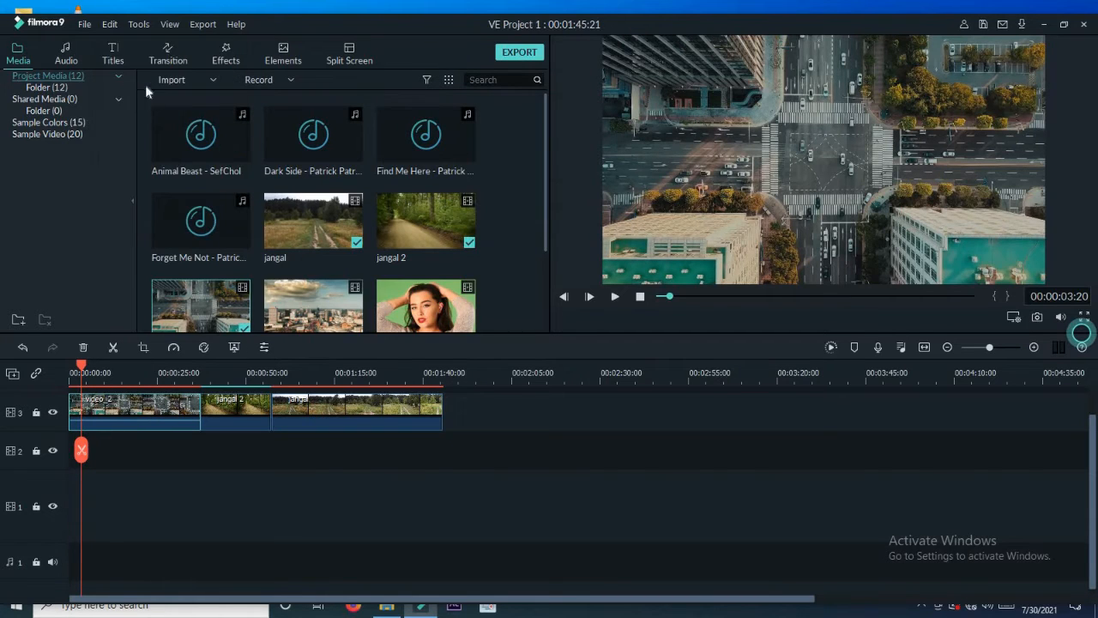
# - Paste the copied video_2 clip at 00:01:55:26 and move it directly behind the jangal clip on video track 3
pyautogui.click(479, 370)
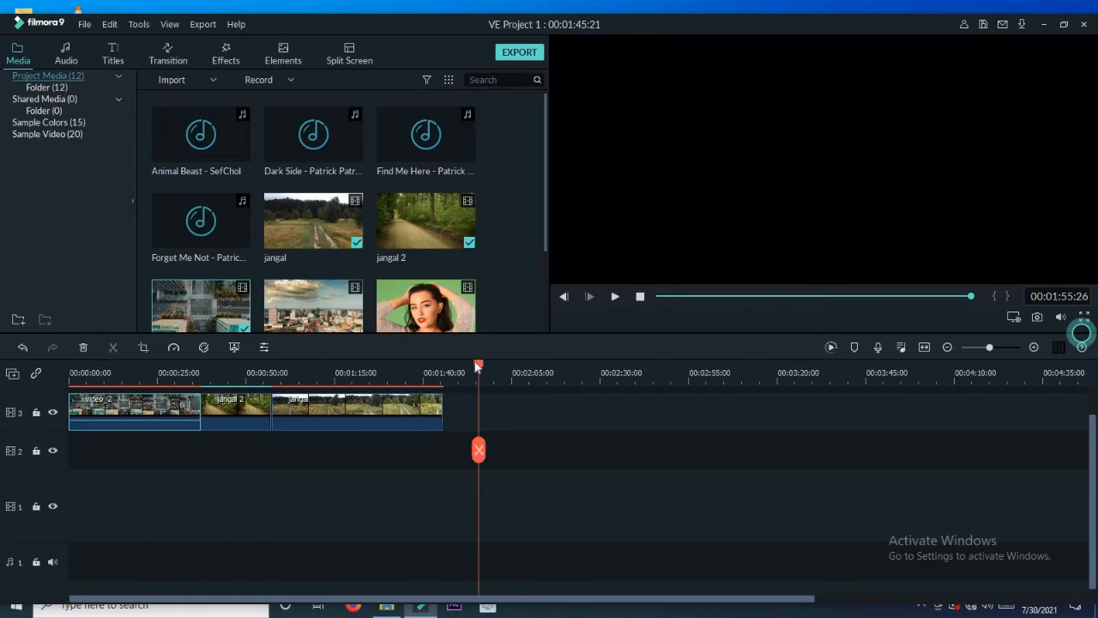
pyautogui.click(111, 25)
pyautogui.click(120, 102)
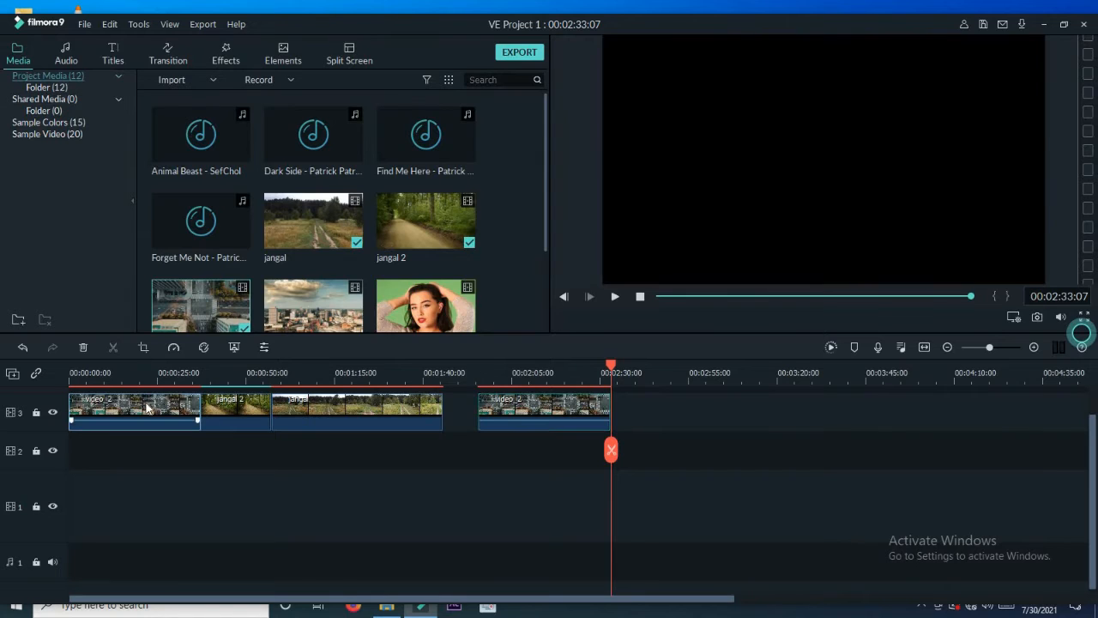
pyautogui.click(527, 416)
pyautogui.moveTo(555, 413); pyautogui.dragTo(528, 409)
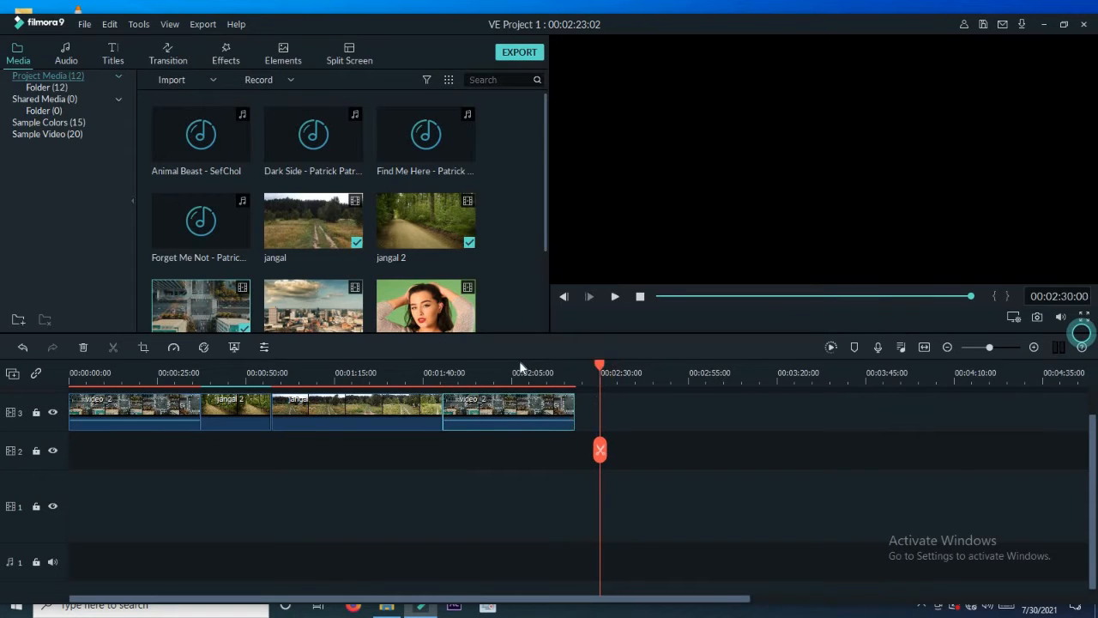
# - Preview frames of the pasted video_2 clip, the original video_2 clip and the jangal clip to compare the sequence
pyautogui.click(520, 367)
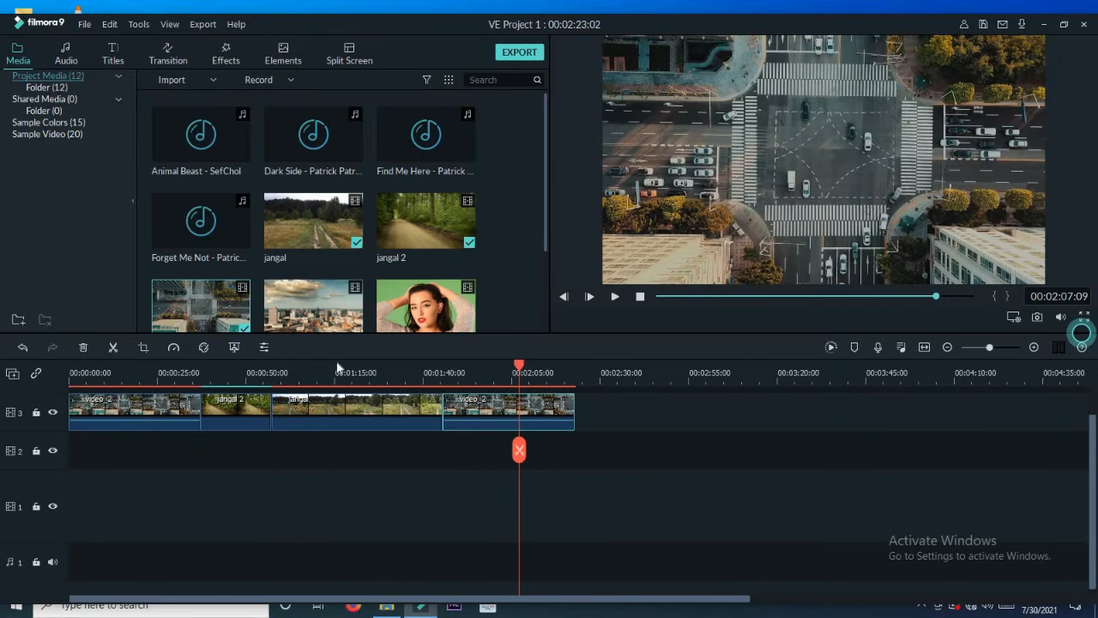
pyautogui.moveTo(110, 367); pyautogui.dragTo(95, 367)
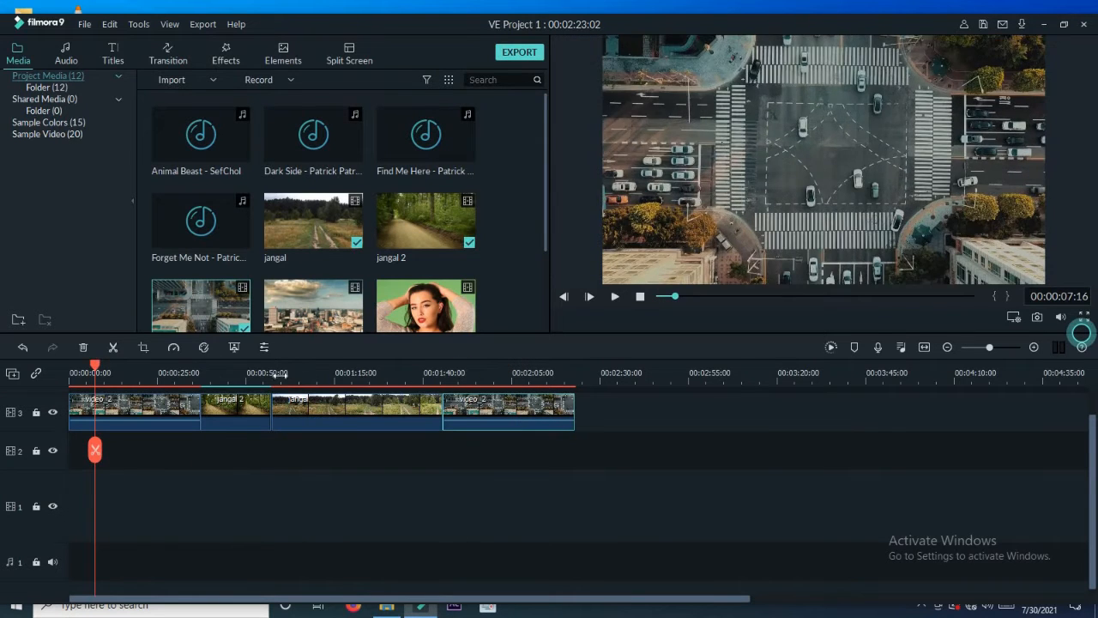
pyautogui.moveTo(240, 367); pyautogui.dragTo(251, 368)
pyautogui.click(347, 374)
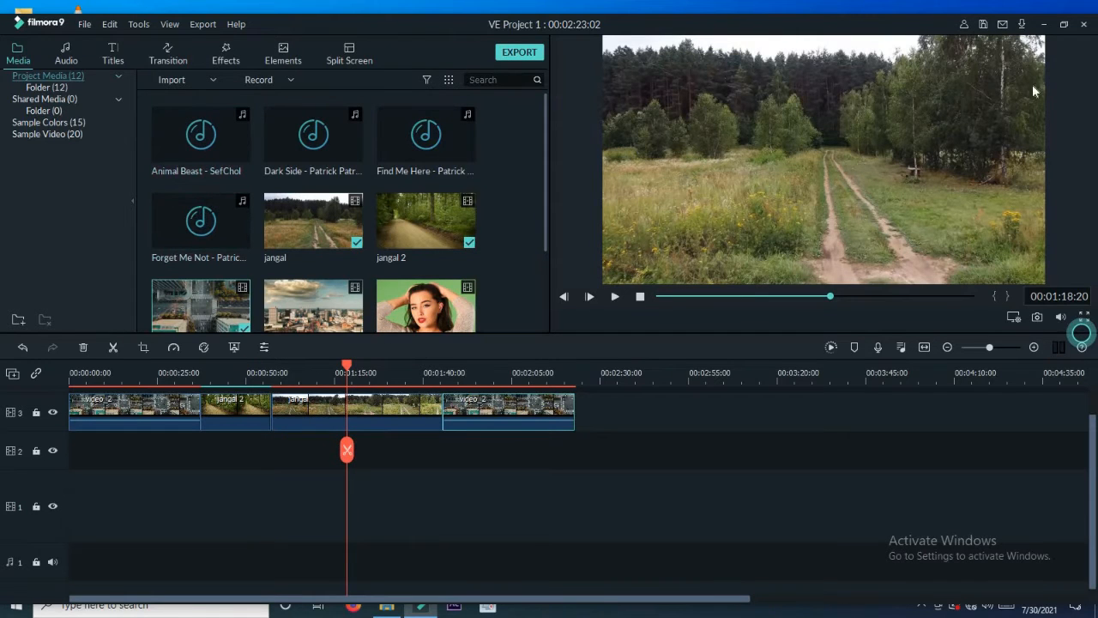
# - Delete the video_2 clip placed directly behind the jangal clip on video track 3
pyautogui.click(1063, 27)
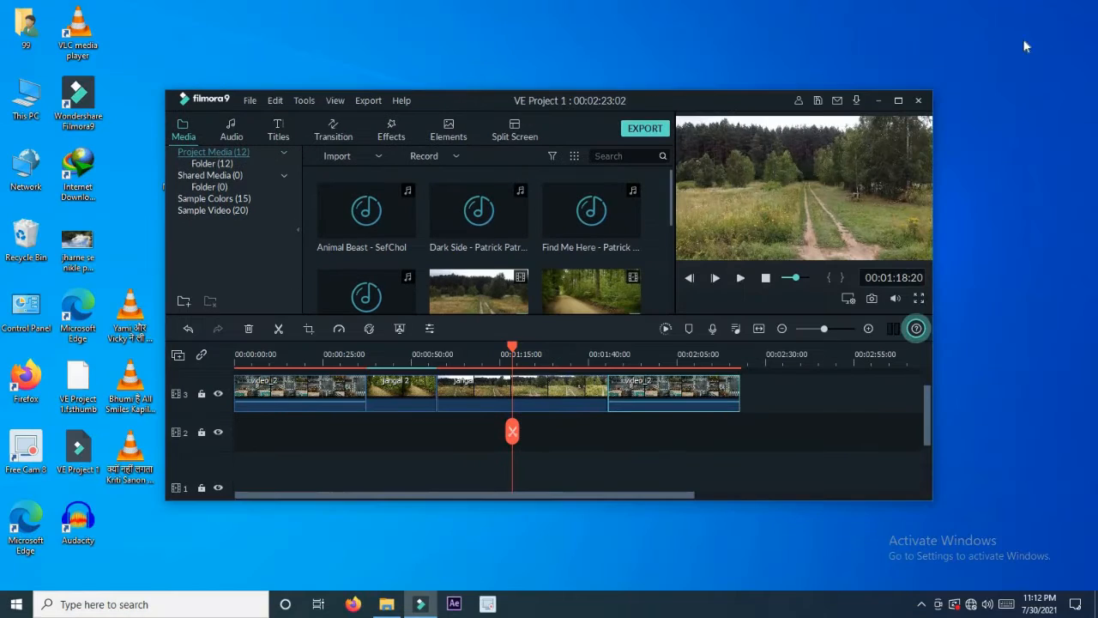
pyautogui.click(900, 97)
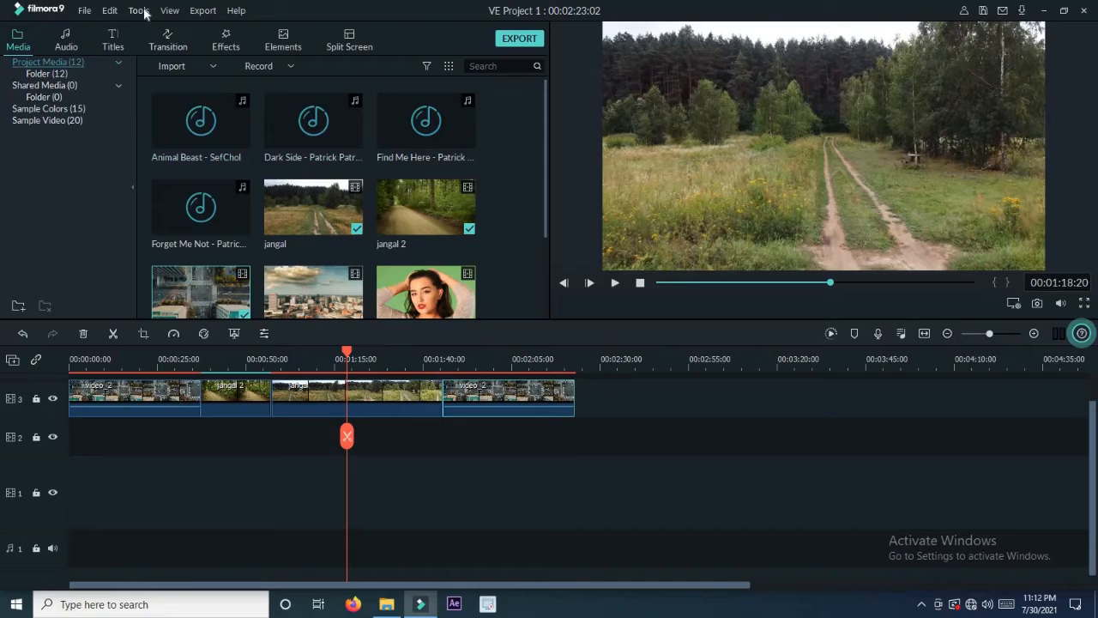
pyautogui.click(110, 11)
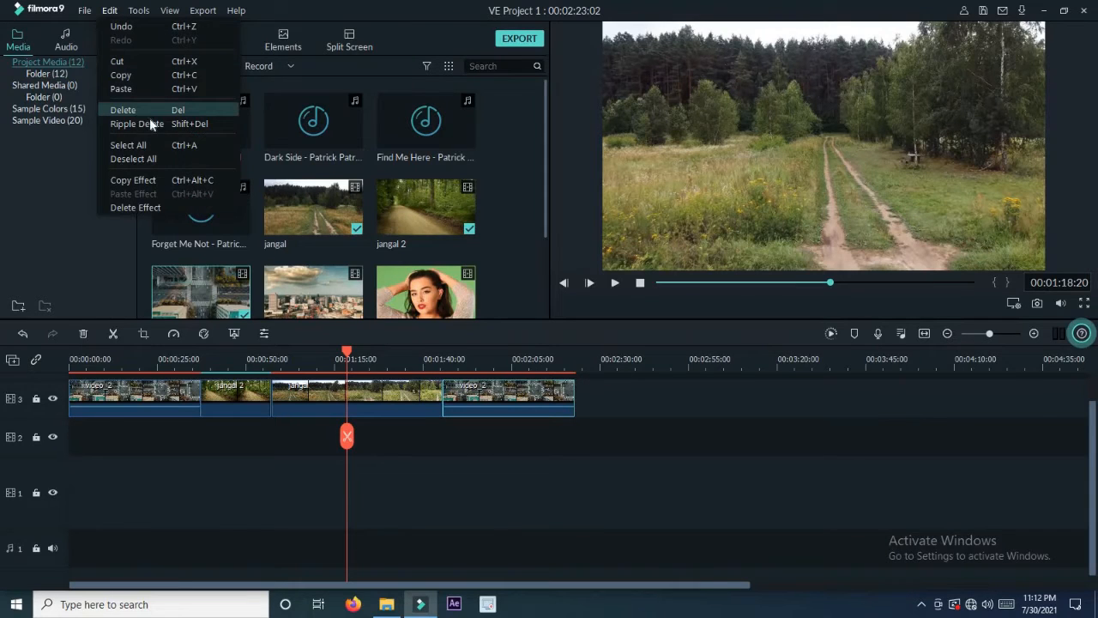
pyautogui.click(470, 393)
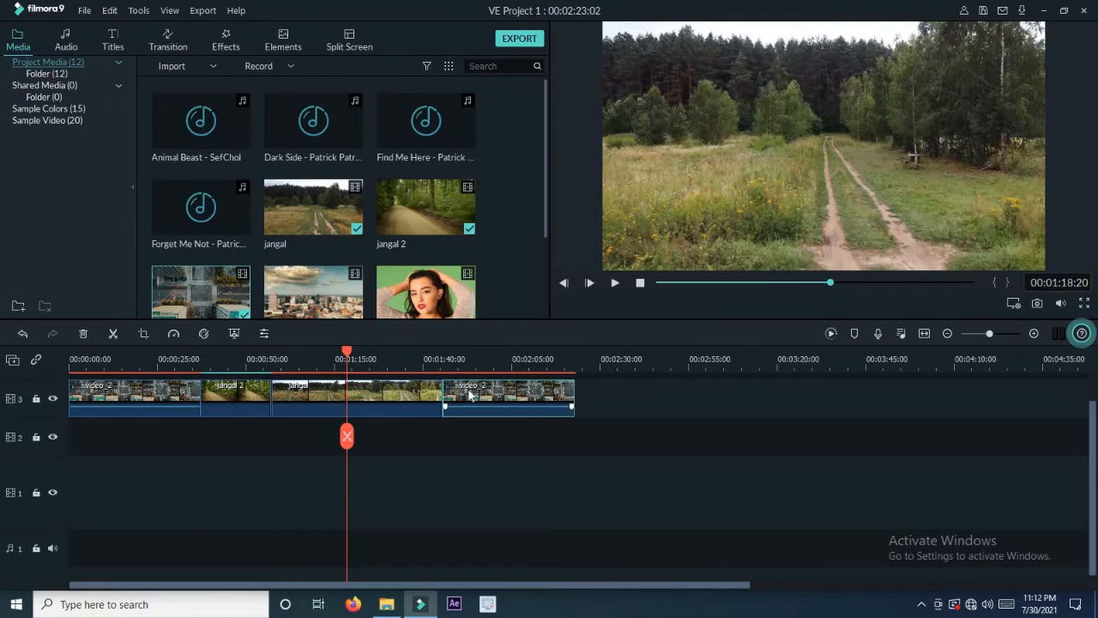
pyautogui.rightClick(469, 393)
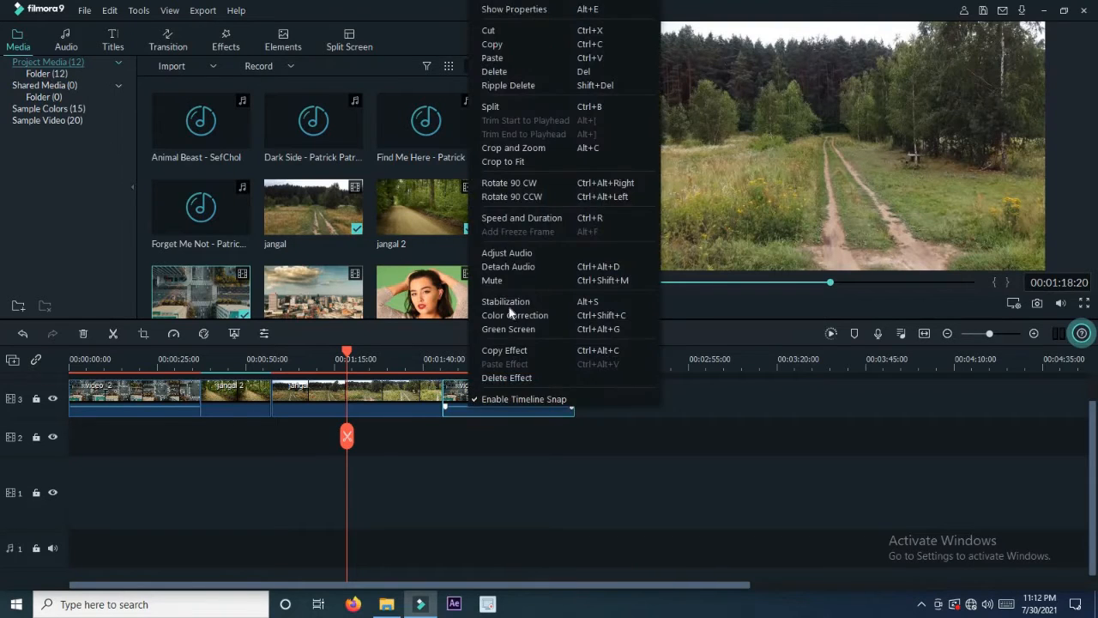
pyautogui.click(509, 72)
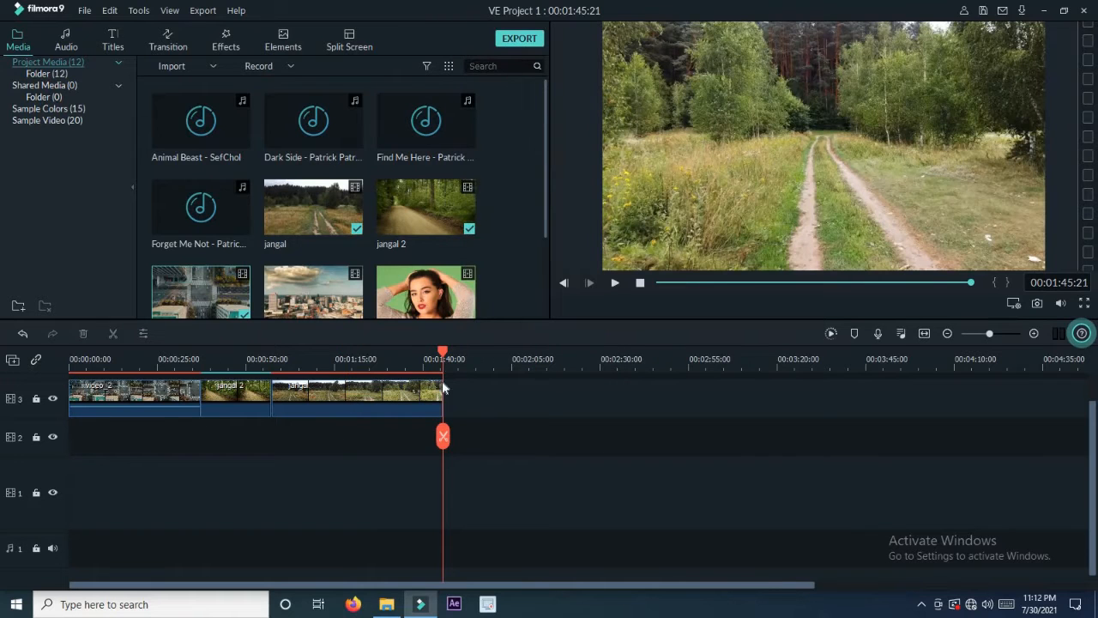
# - Delete the jangal clip behind the jangal 2 clip on video track 3
pyautogui.click(286, 357)
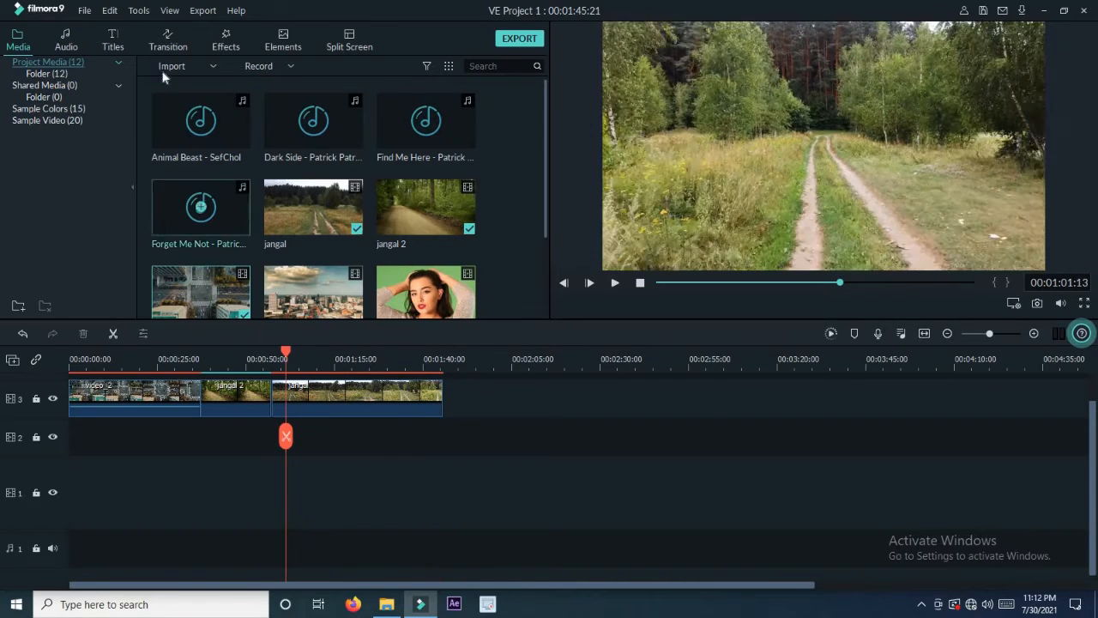
pyautogui.click(110, 12)
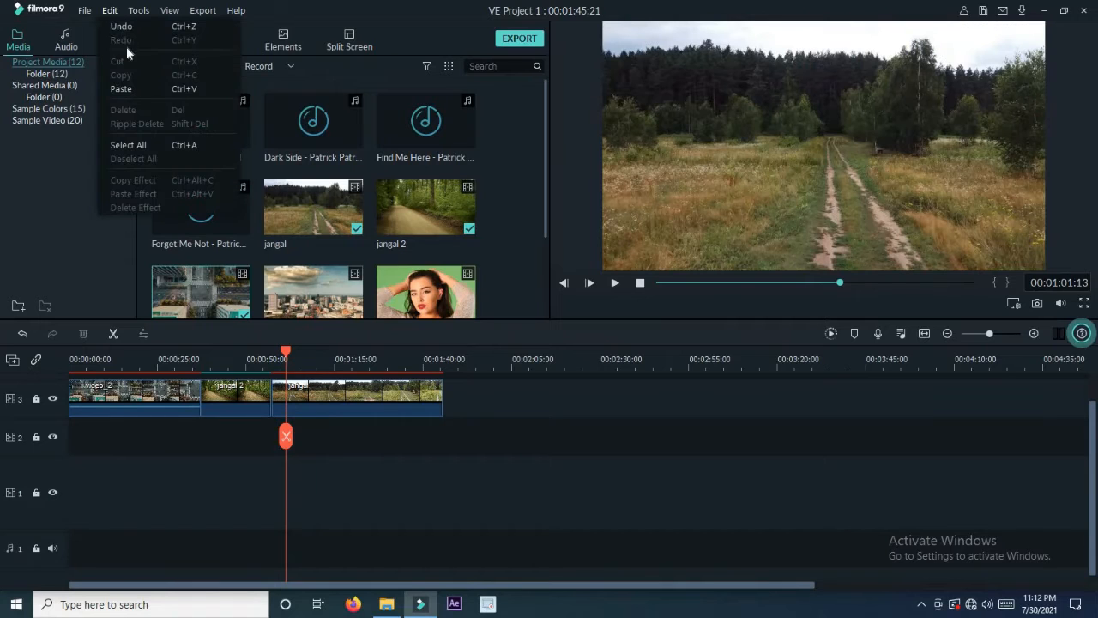
pyautogui.click(307, 418)
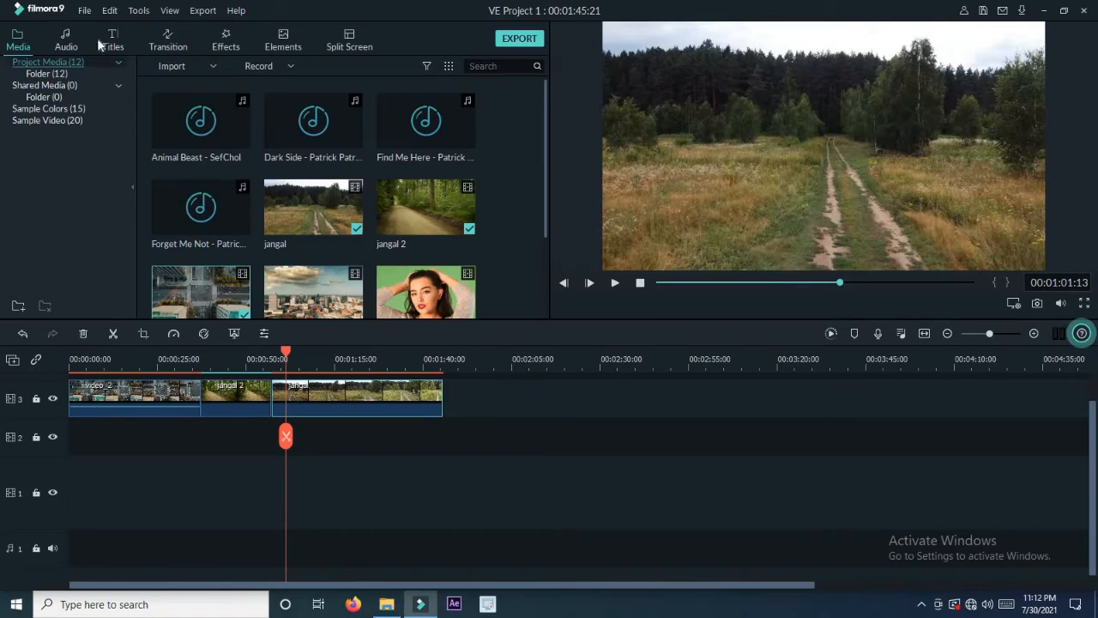
pyautogui.click(111, 11)
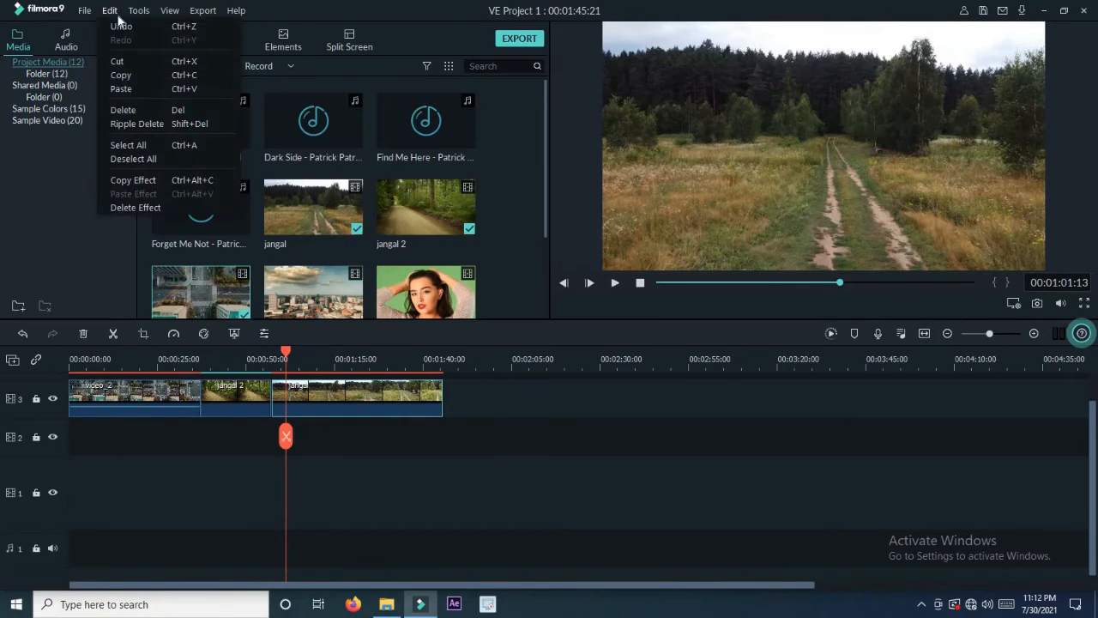
pyautogui.click(129, 110)
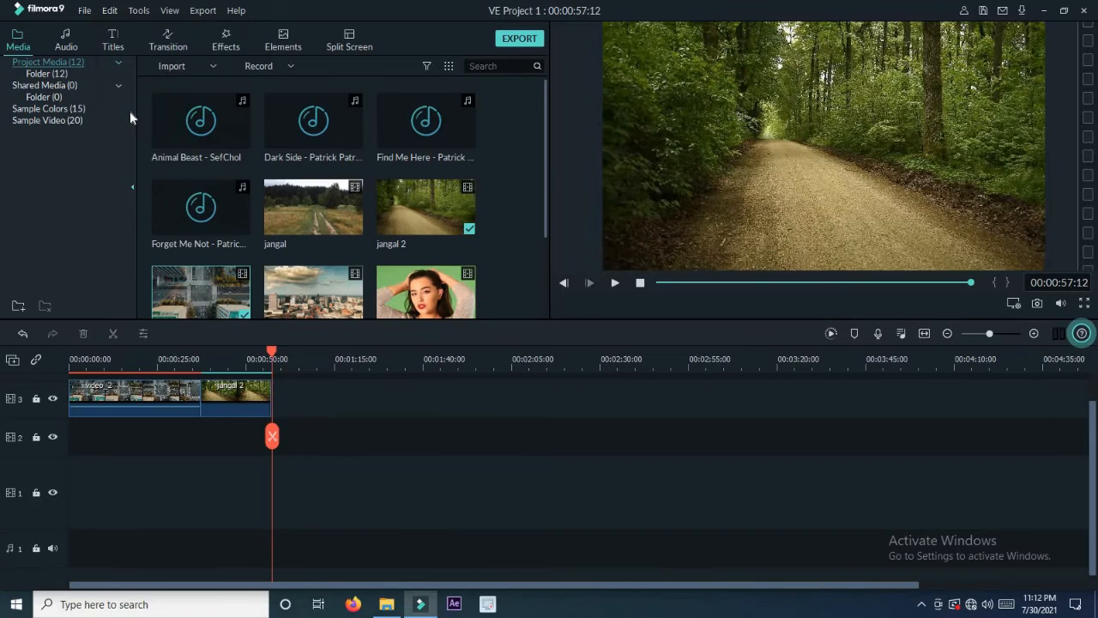
# - Ripple delete the video_2 clip at the start of video track 3 so the jangal 2 clip closes the gap
pyautogui.click(218, 354)
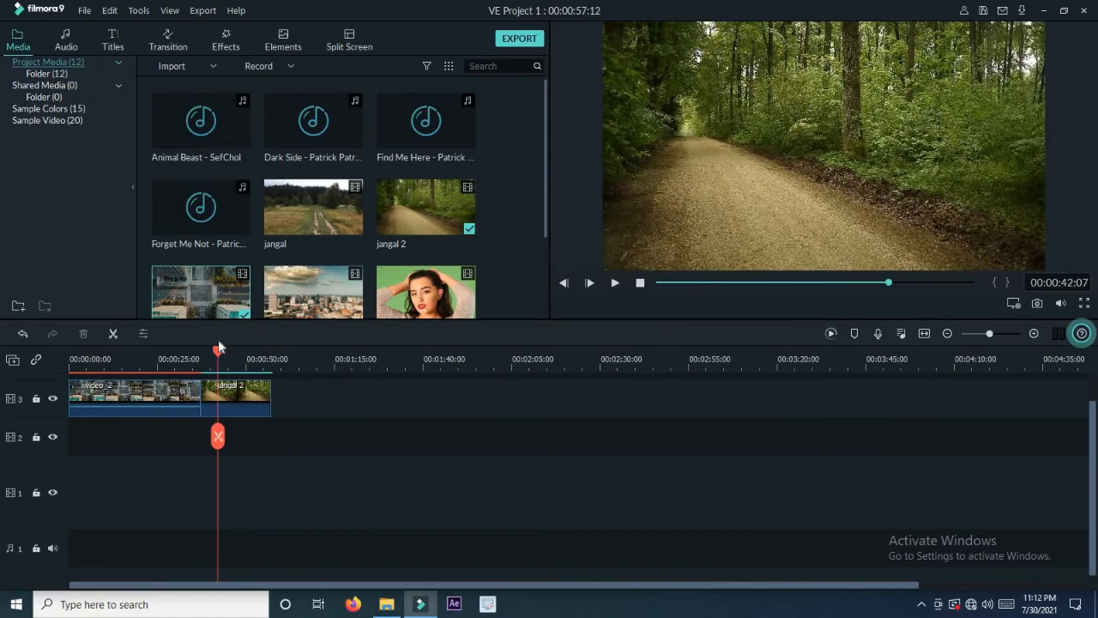
pyautogui.click(110, 11)
pyautogui.click(182, 412)
pyautogui.click(110, 10)
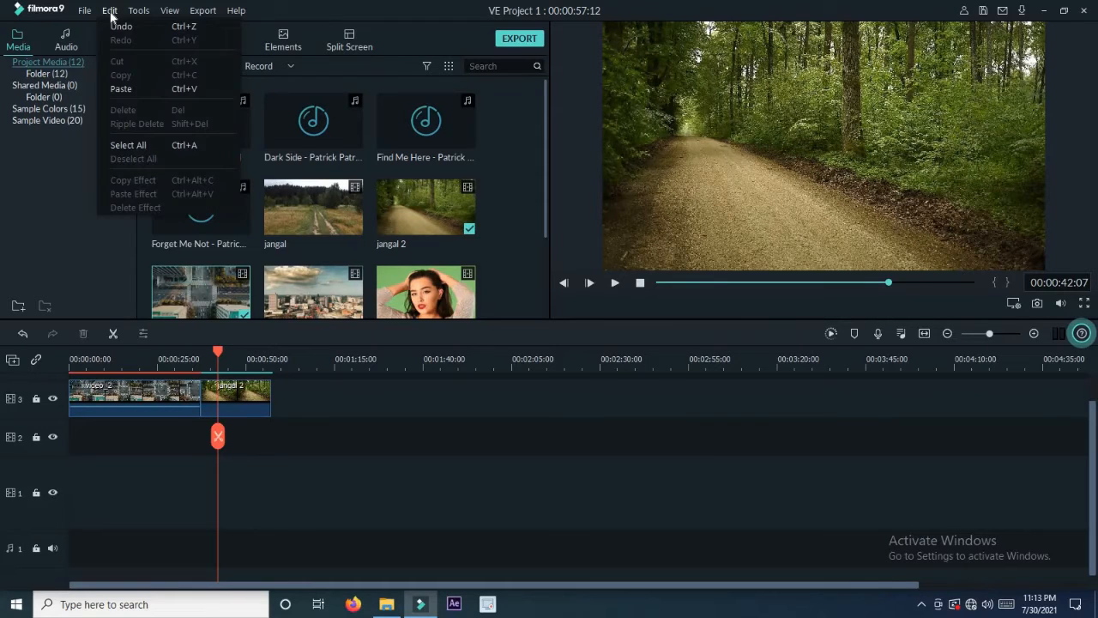
pyautogui.click(154, 396)
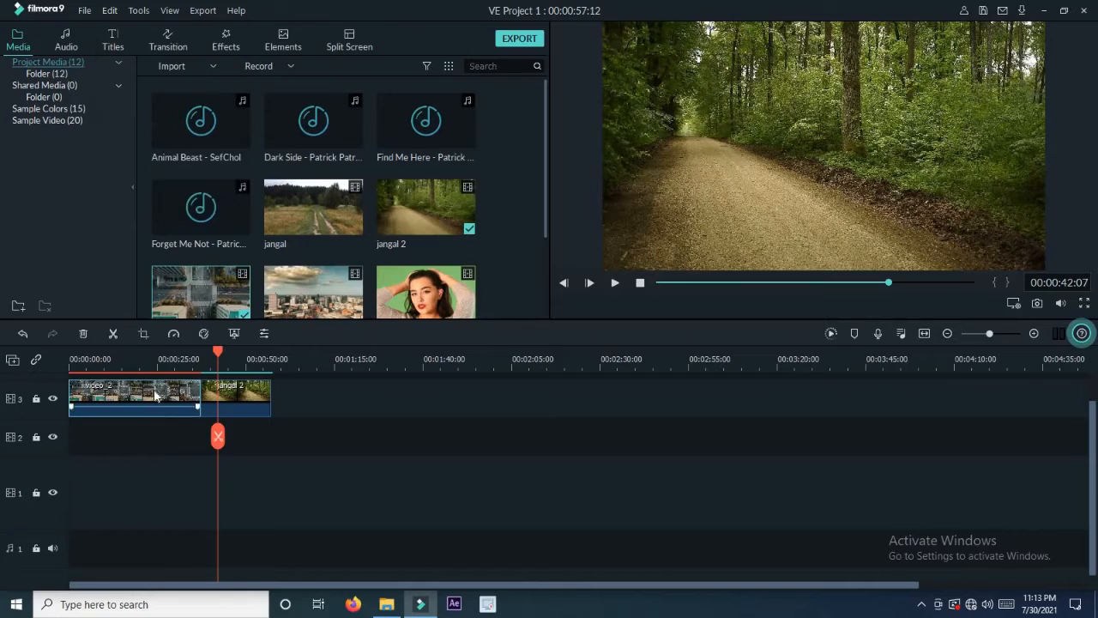
pyautogui.click(110, 11)
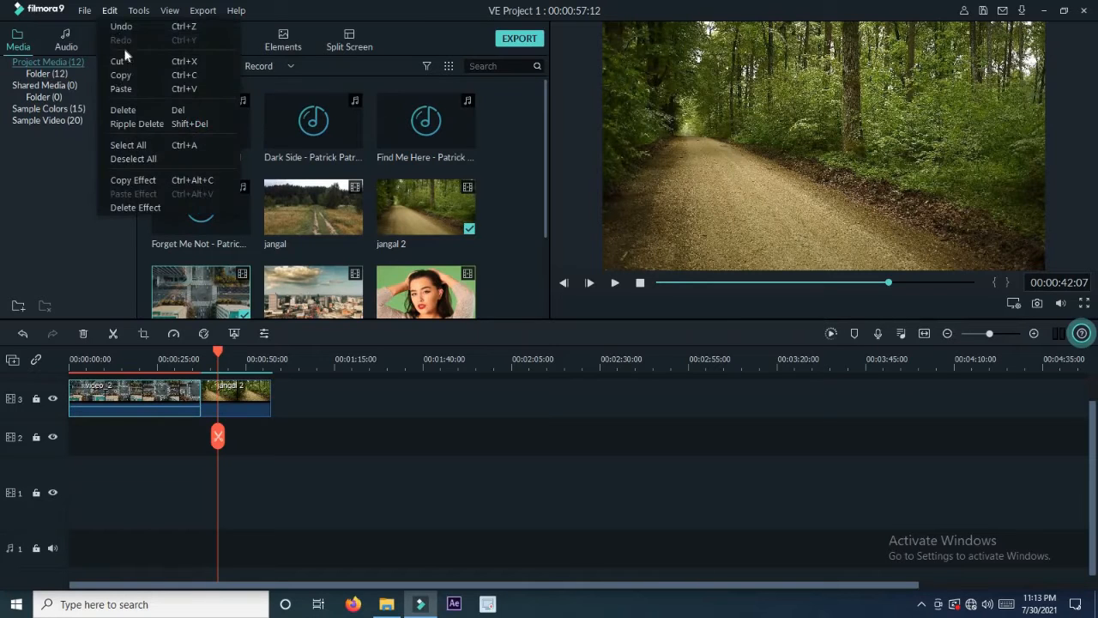
pyautogui.click(149, 125)
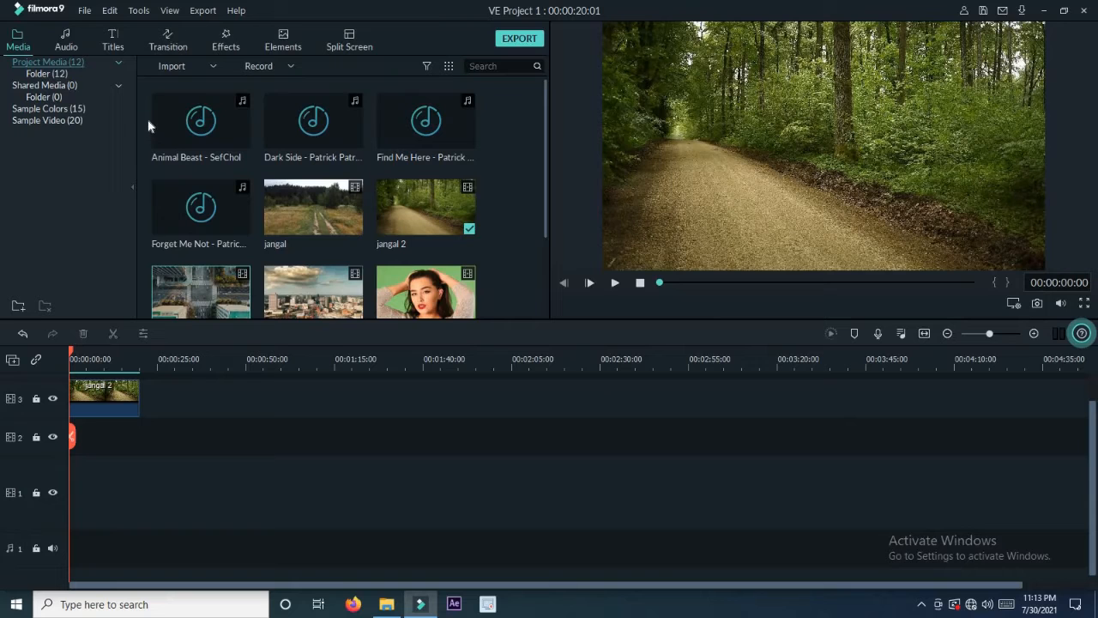
pyautogui.click(111, 12)
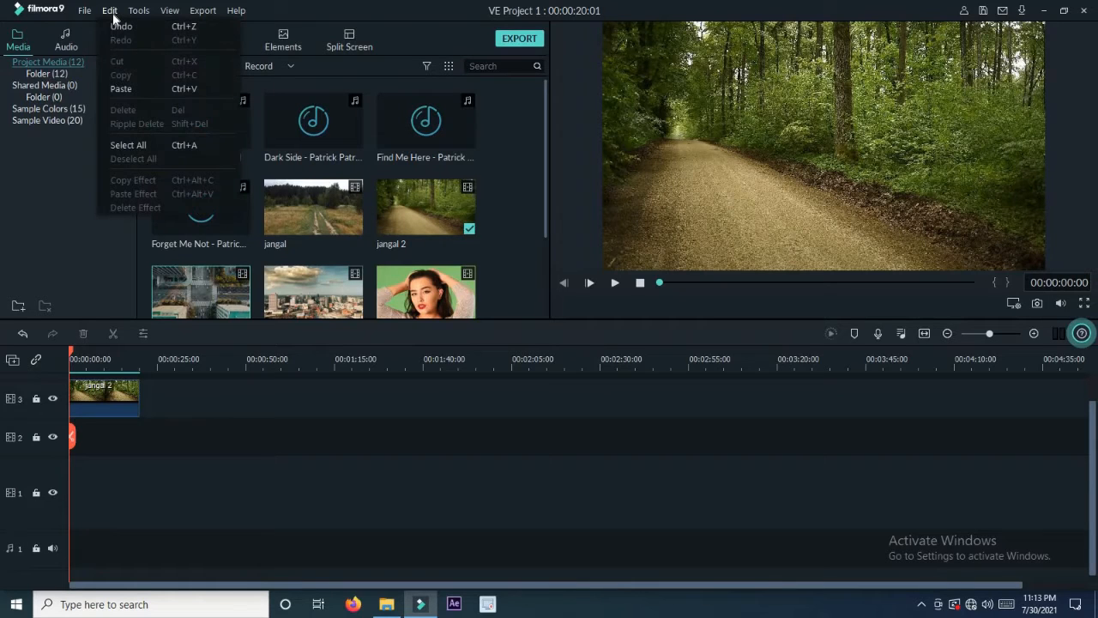
pyautogui.click(100, 393)
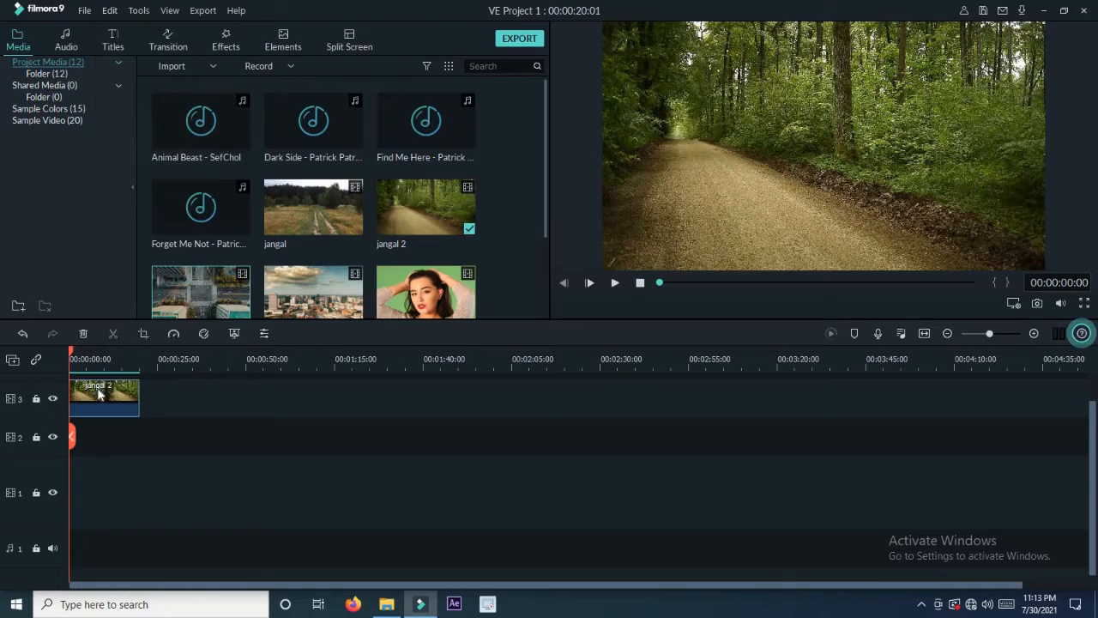
pyautogui.click(116, 12)
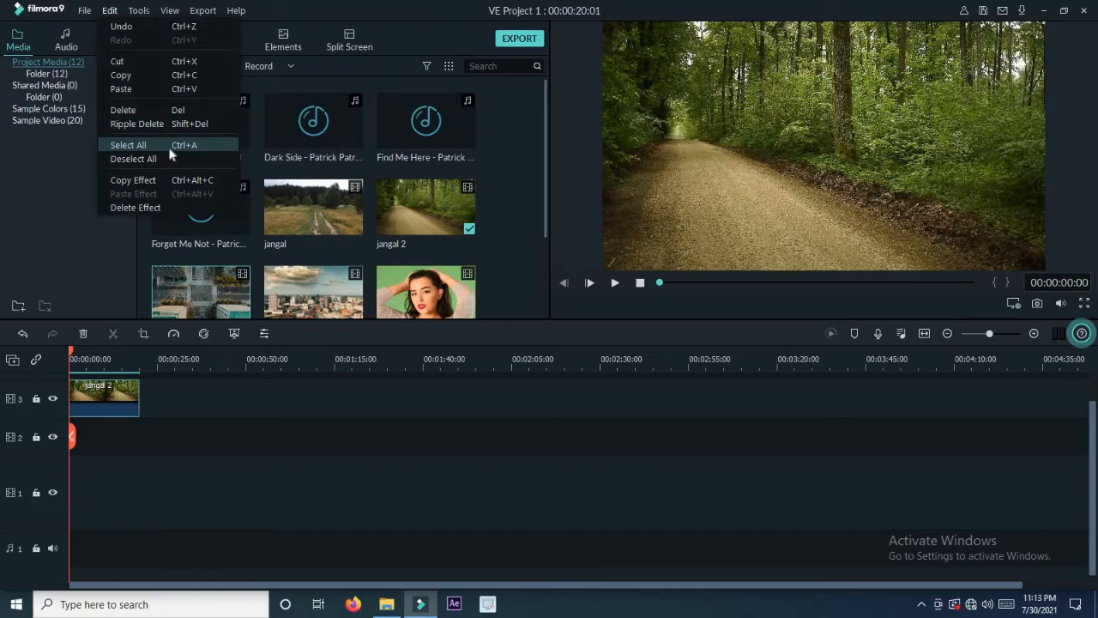
pyautogui.click(234, 451)
# - Add the jangal clip, the green-background woman clip, jangal 2 and another jangal clip to video track 3, spaced with gaps behind the first clip
pyautogui.moveTo(329, 224); pyautogui.dragTo(172, 396)
pyautogui.moveTo(427, 296); pyautogui.dragTo(457, 422)
pyautogui.moveTo(437, 218); pyautogui.dragTo(541, 397)
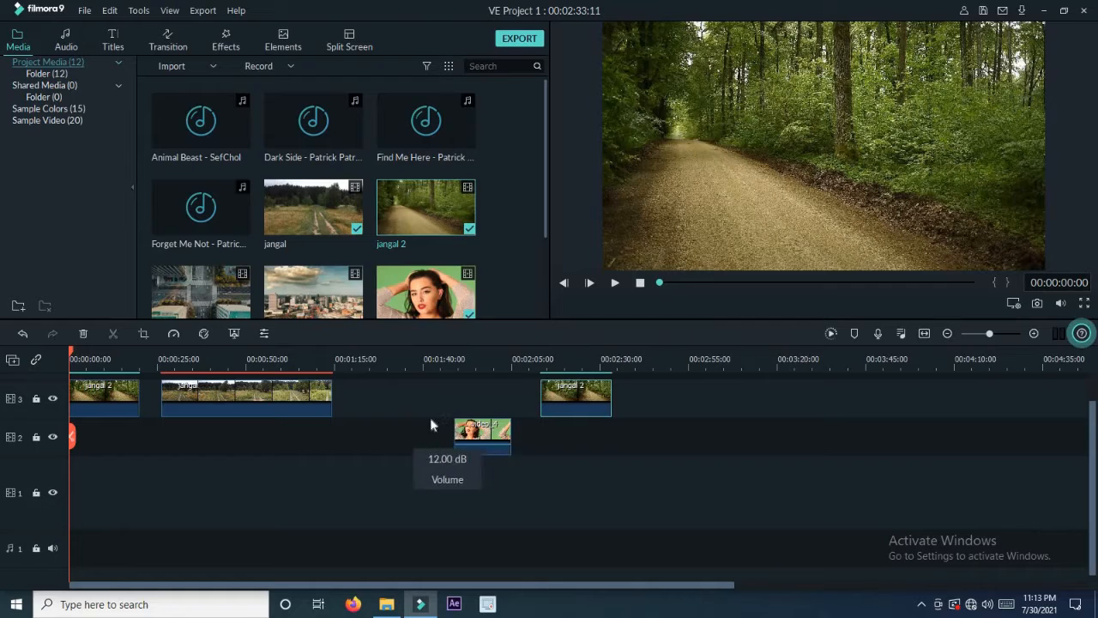
pyautogui.moveTo(480, 439); pyautogui.dragTo(460, 398)
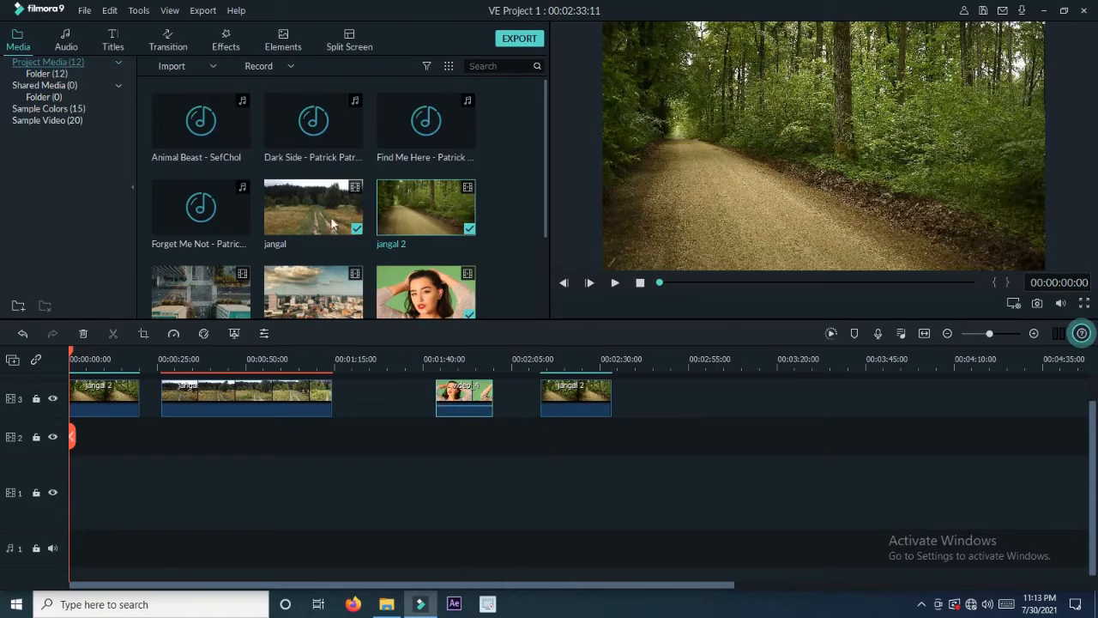
pyautogui.moveTo(329, 214); pyautogui.dragTo(667, 398)
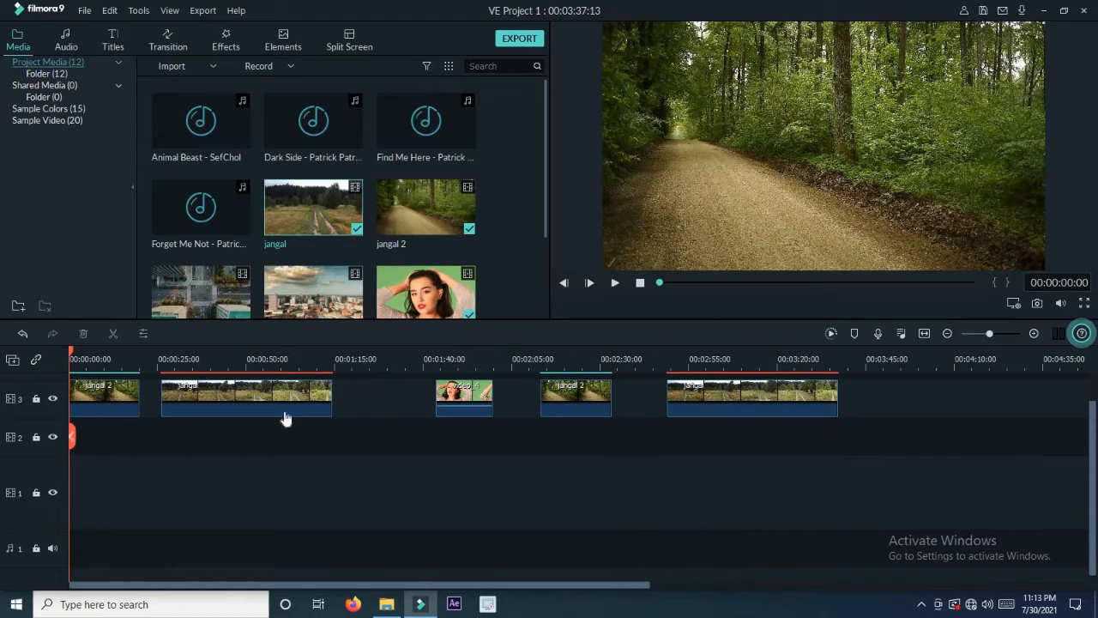
# - Select all the clips on the timeline and deselect them all again
pyautogui.moveTo(458, 408)
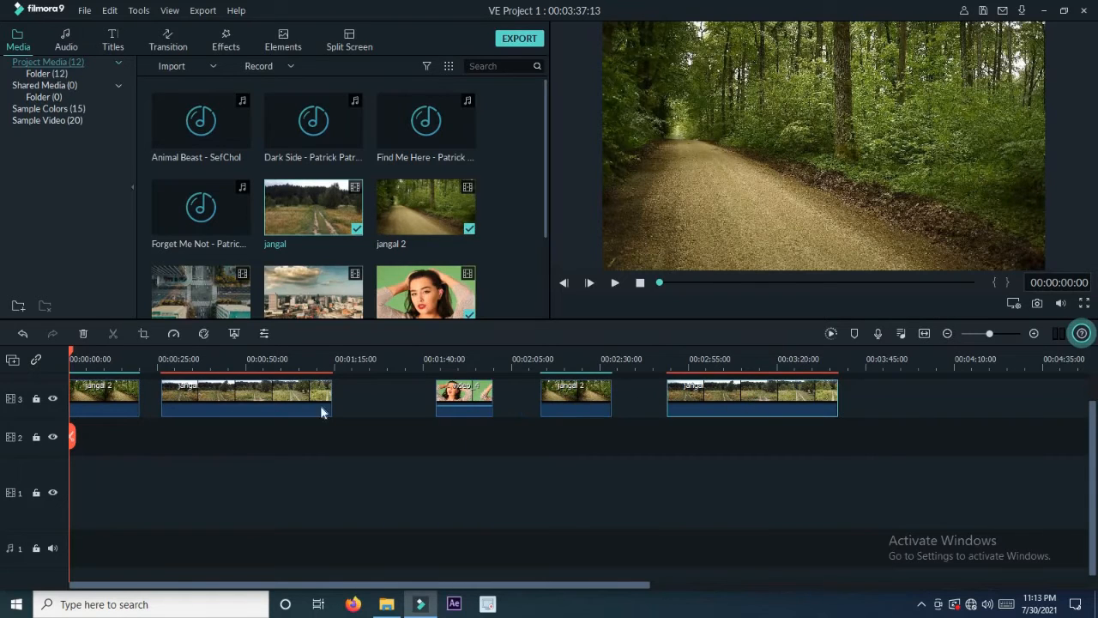
pyautogui.click(371, 438)
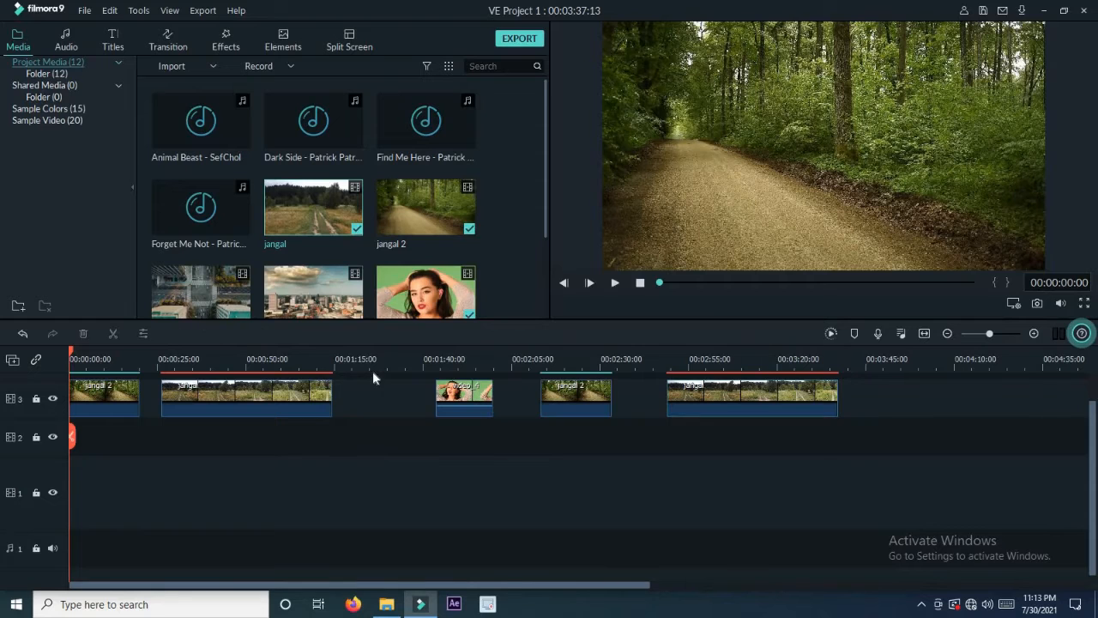
pyautogui.click(128, 395)
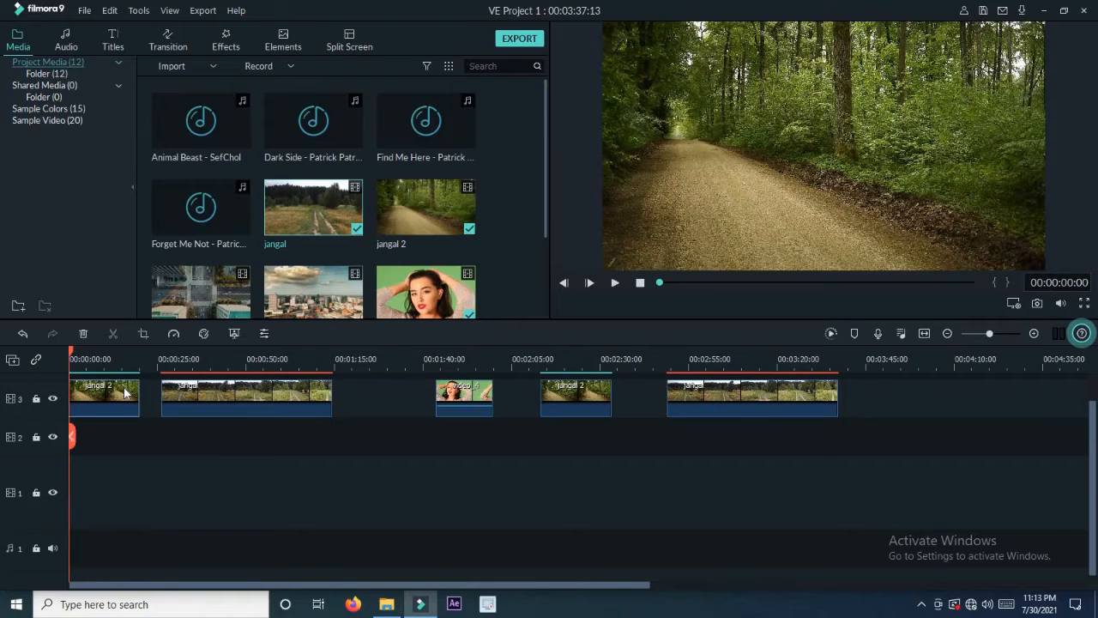
pyautogui.click(110, 11)
pyautogui.click(135, 145)
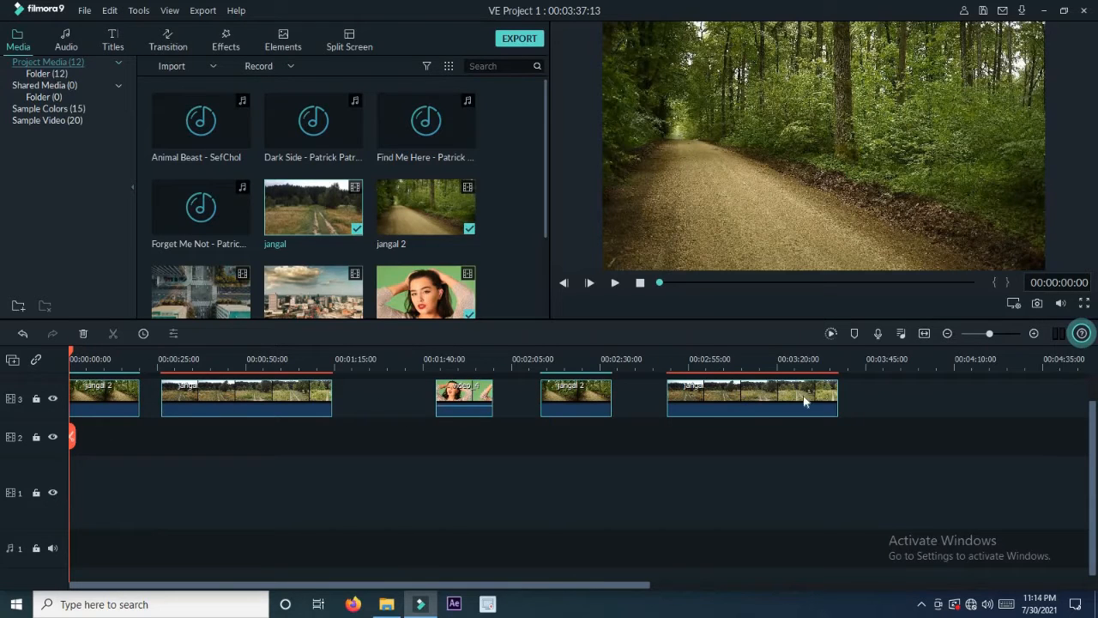
pyautogui.click(113, 16)
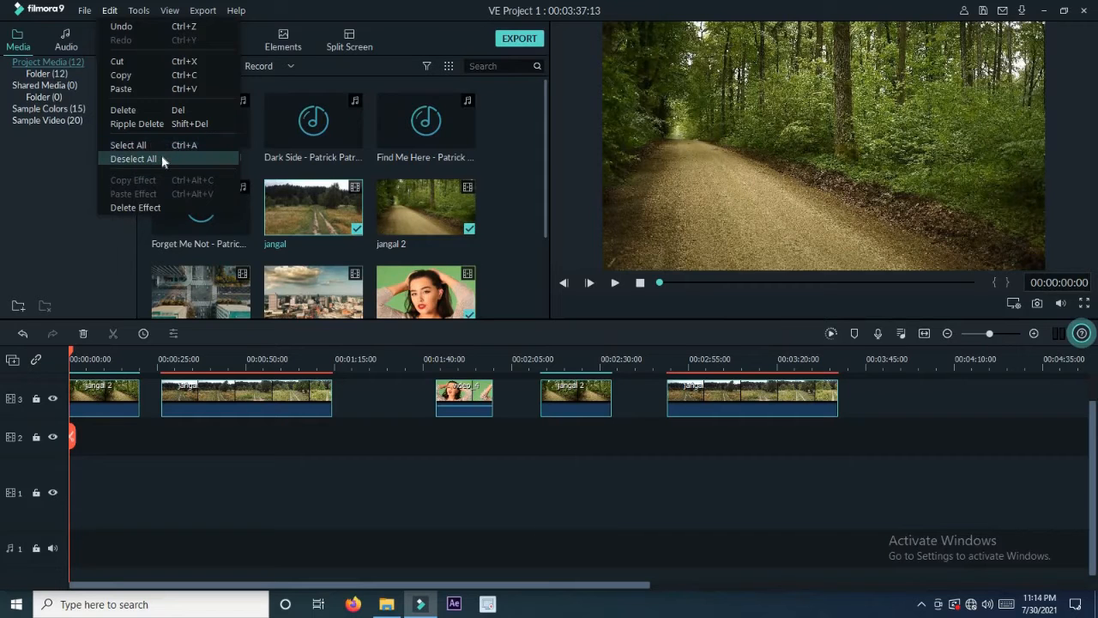
pyautogui.click(162, 157)
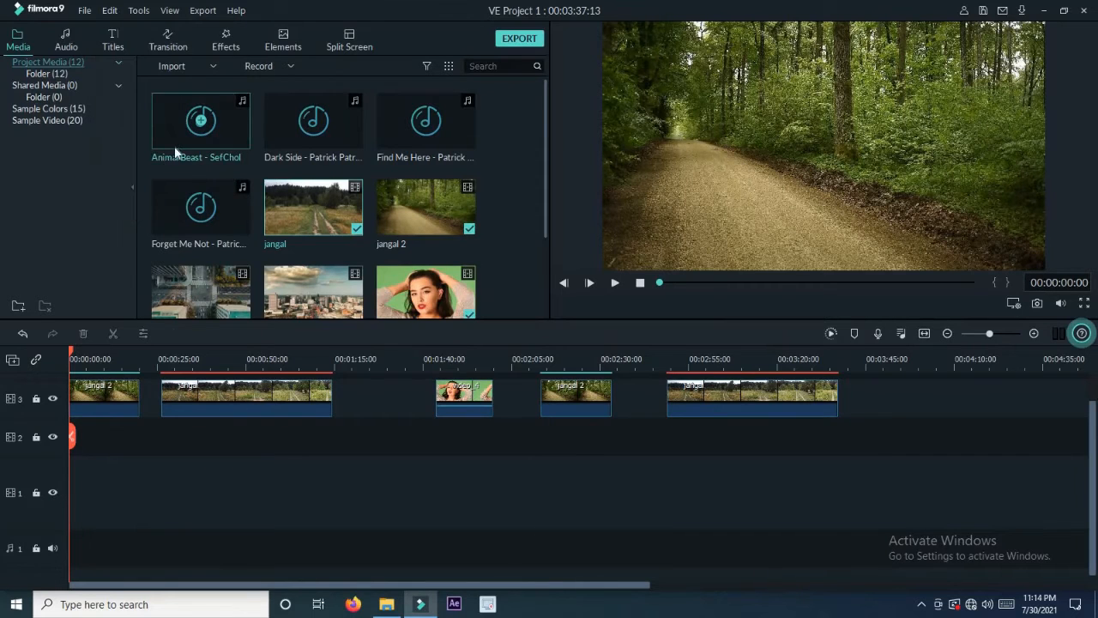
# - Copy the effect of the first jangal clip on video track 3 and apply Paste Effect
pyautogui.click(210, 391)
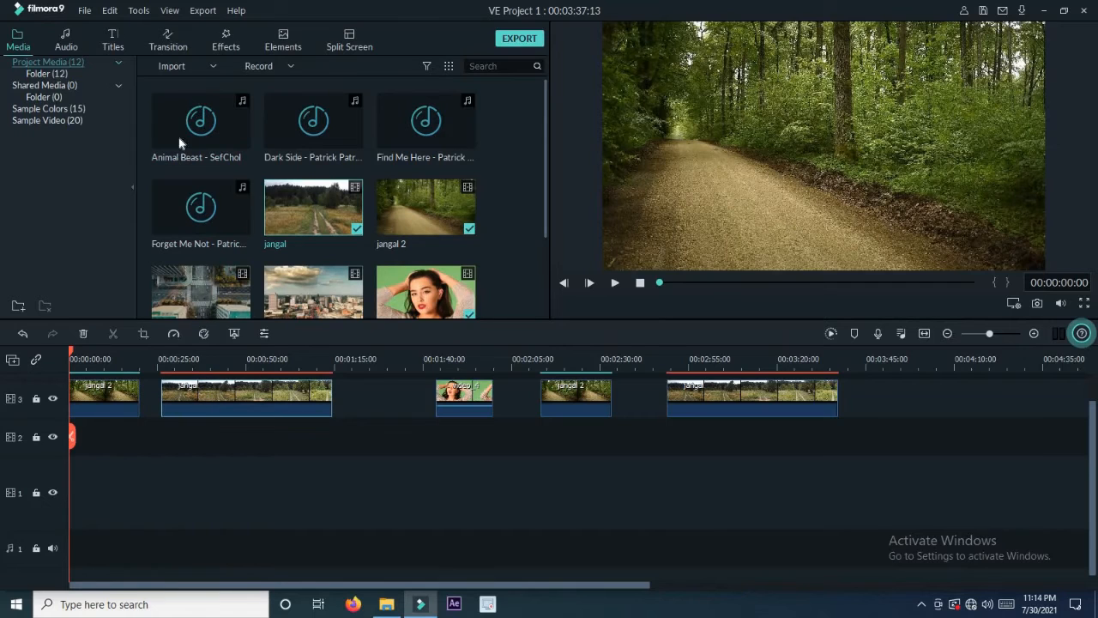
pyautogui.click(112, 14)
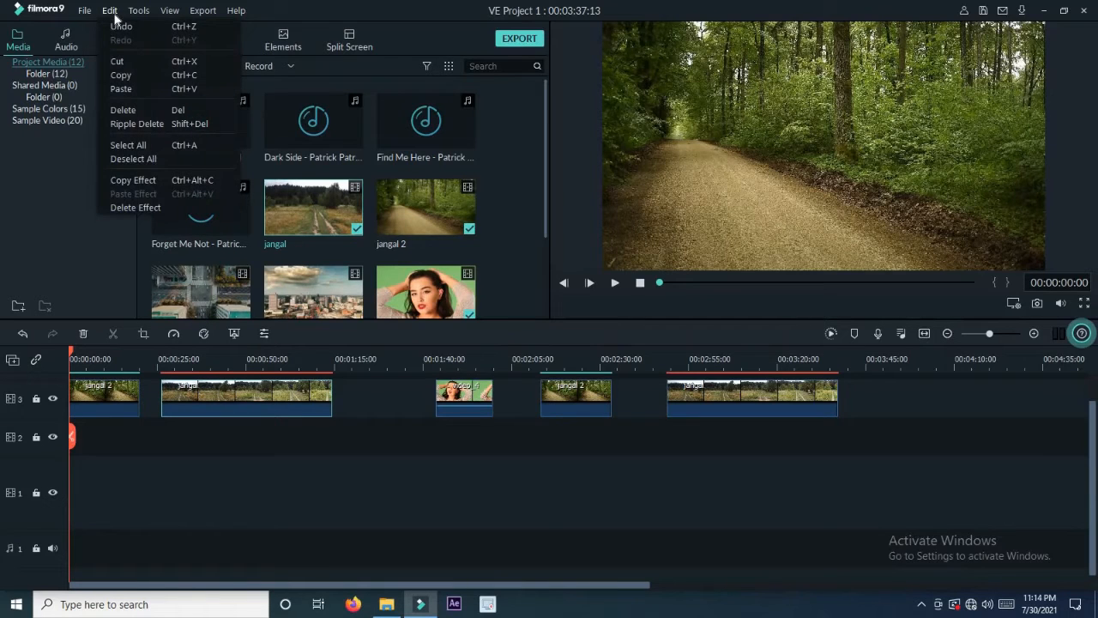
pyautogui.click(149, 180)
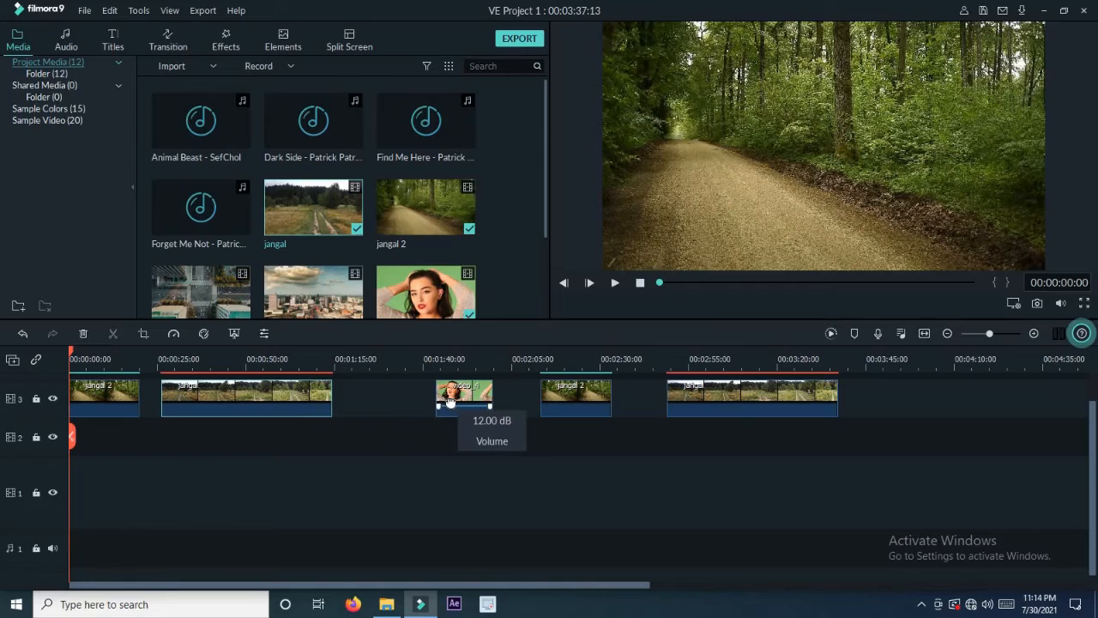
pyautogui.click(109, 13)
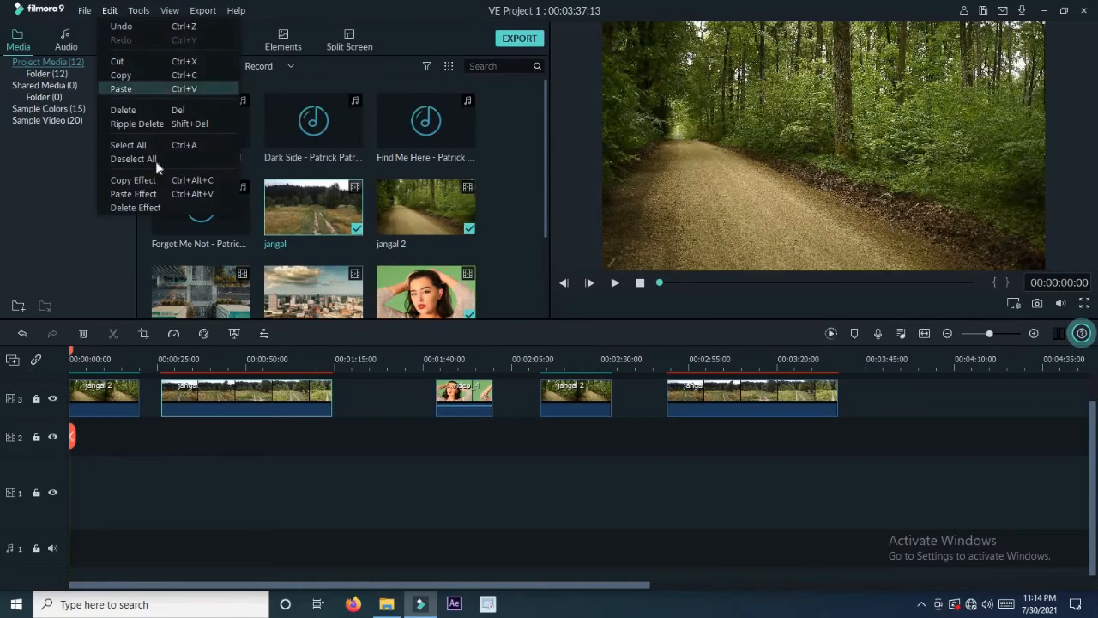
pyautogui.click(153, 192)
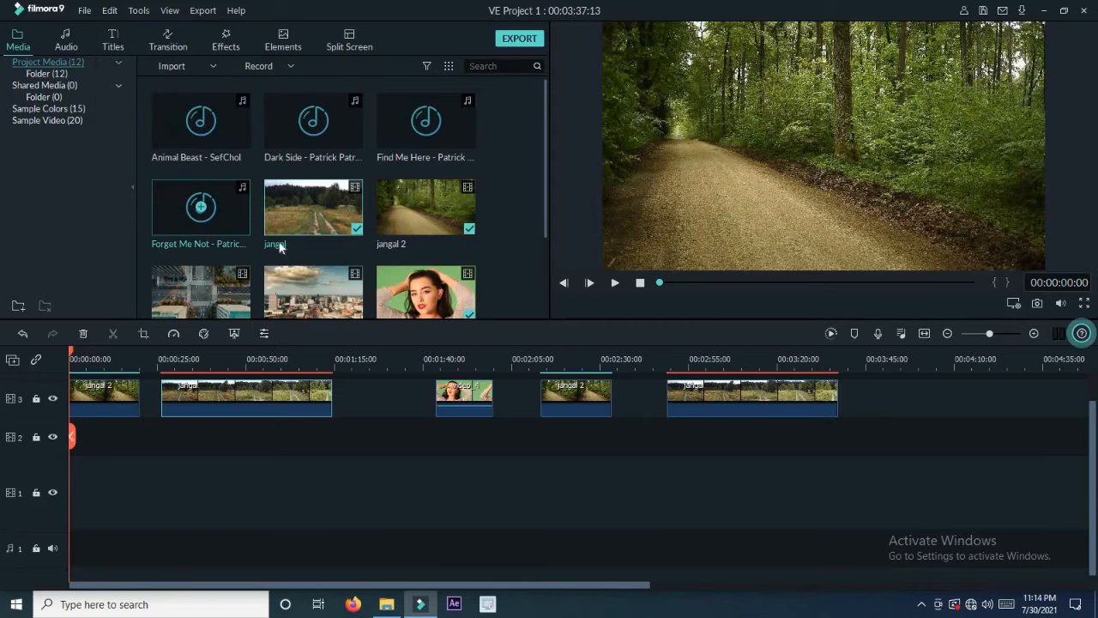
# - Delete the effect of the first jangal clip on video track 3
pyautogui.moveTo(461, 361)
pyautogui.mouseDown()
pyautogui.moveTo(441, 354)
pyautogui.moveTo(457, 352)
pyautogui.mouseUp()
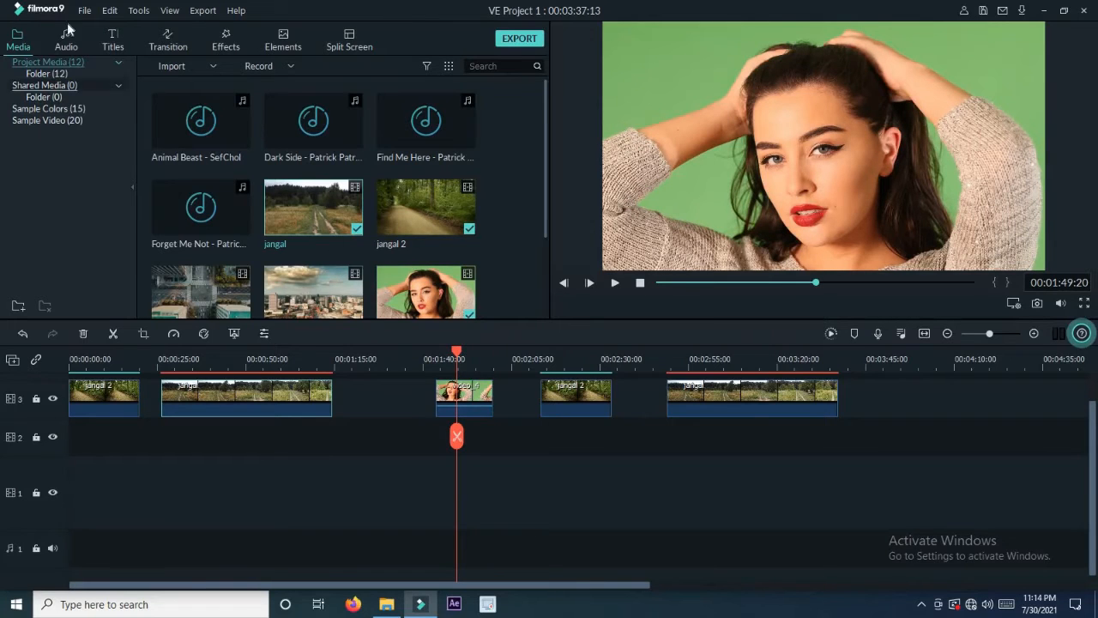
pyautogui.click(109, 11)
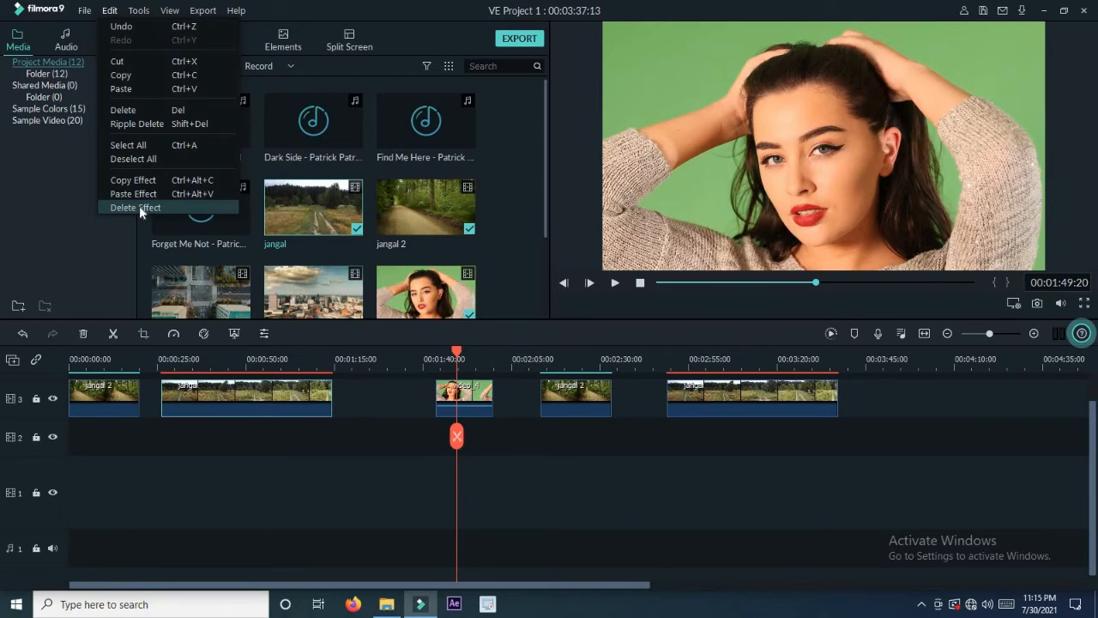
pyautogui.click(248, 388)
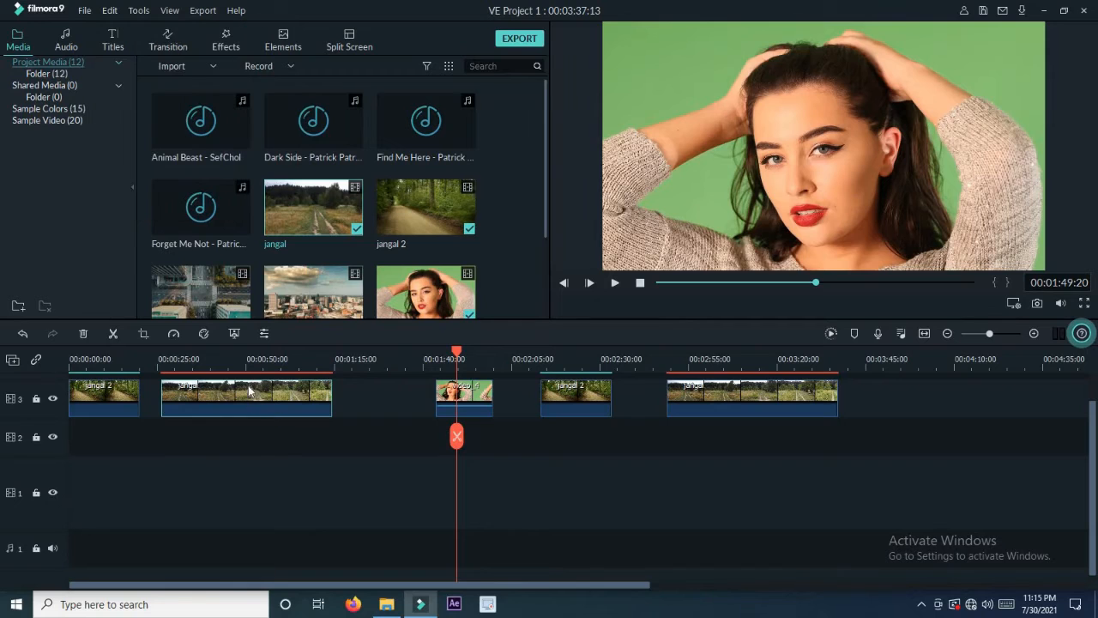
pyautogui.click(115, 14)
pyautogui.click(153, 210)
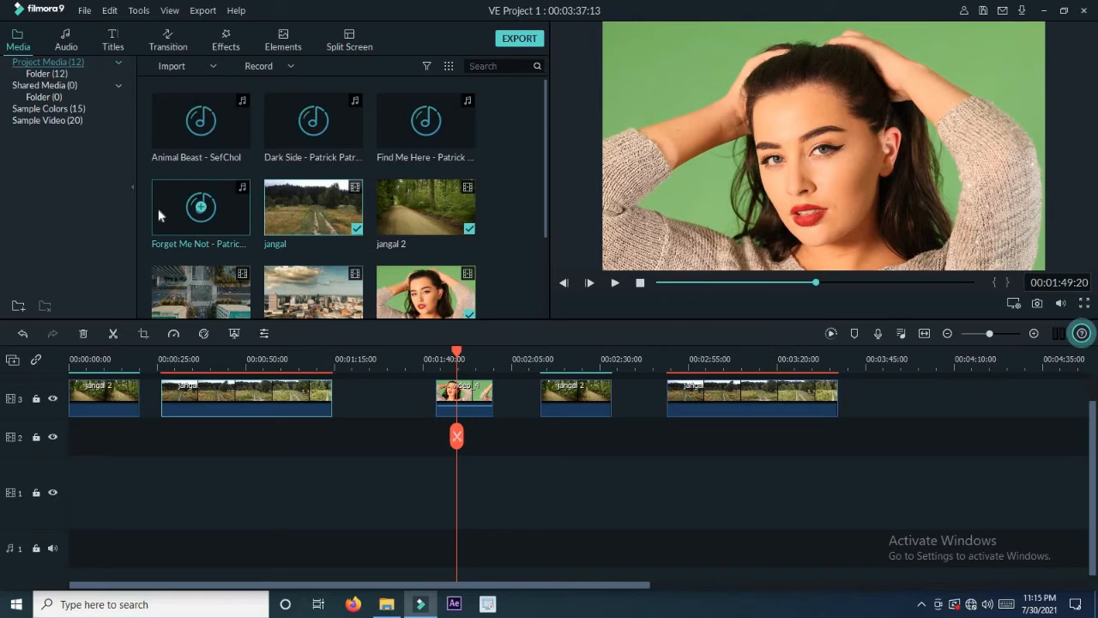
pyautogui.click(271, 393)
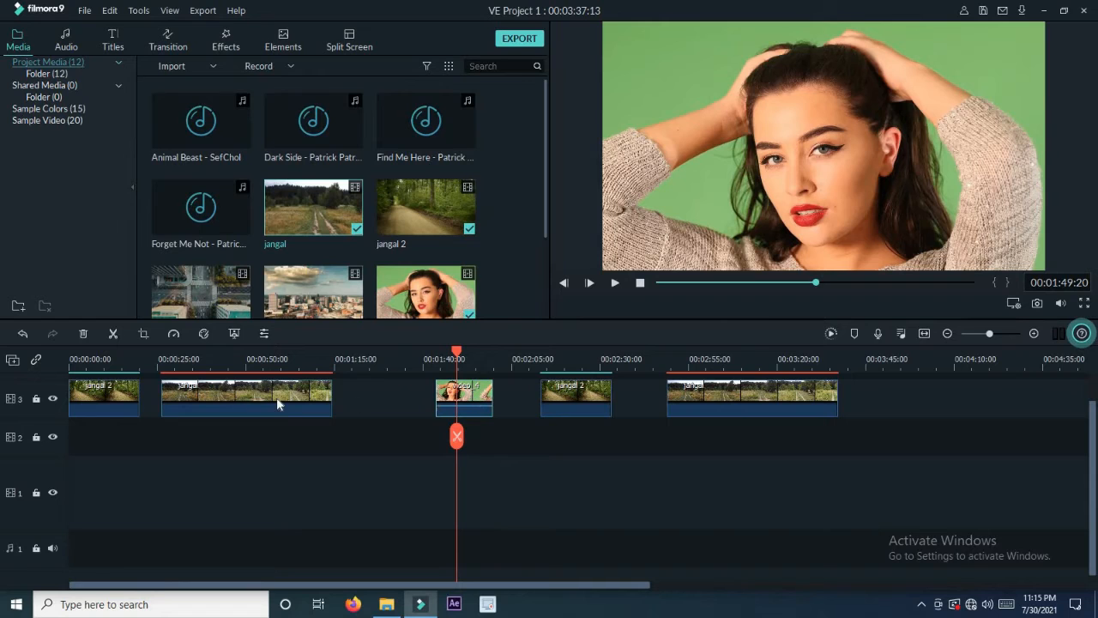
pyautogui.click(111, 15)
pyautogui.click(139, 204)
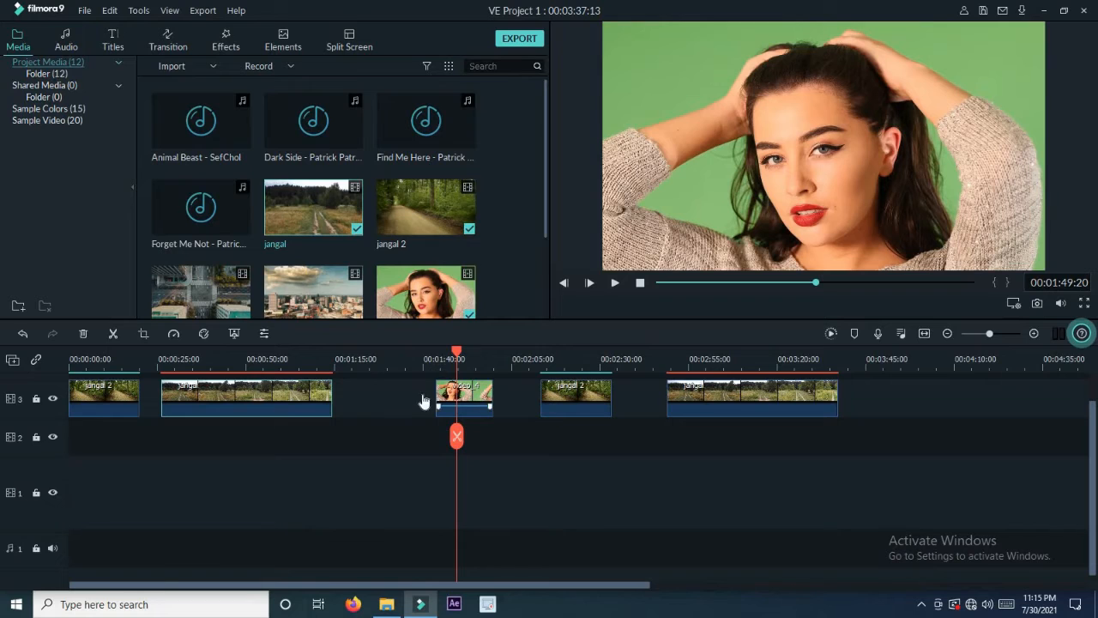
# - Move the first jangal 2 and jangal clips down to video track 2 and place the green-background woman clip above the jangal clip
pyautogui.moveTo(277, 404); pyautogui.dragTo(269, 435)
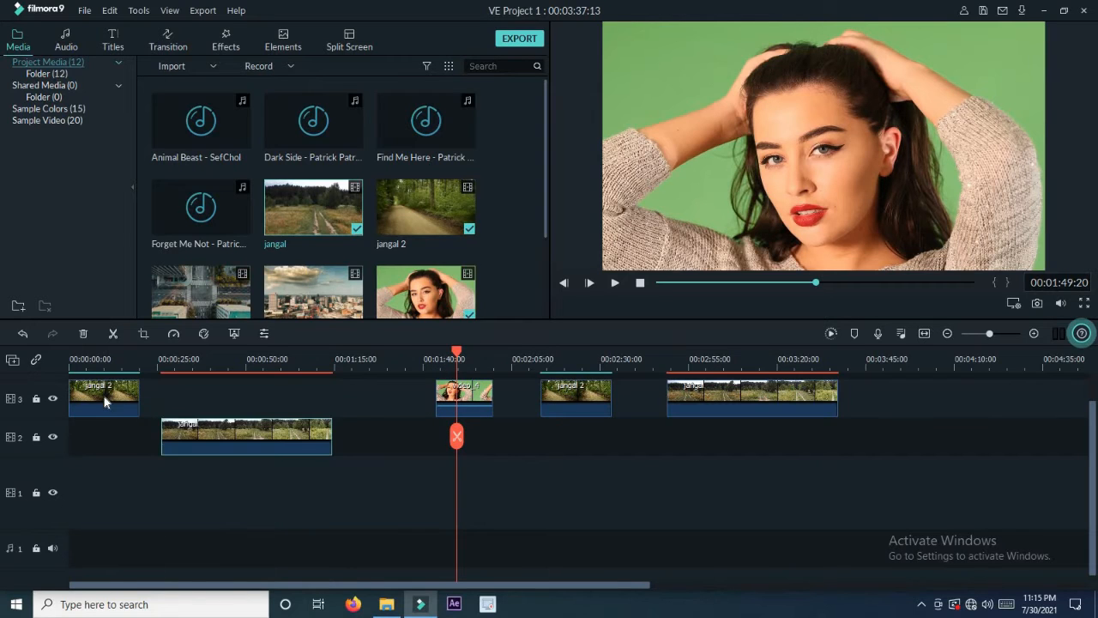
pyautogui.moveTo(107, 397); pyautogui.dragTo(104, 425)
pyautogui.moveTo(475, 400); pyautogui.dragTo(290, 390)
# - With the playhead at 00:00:57:10, enable Chroma Key on the green-background woman clip and set its offset to 20
pyautogui.click(292, 353)
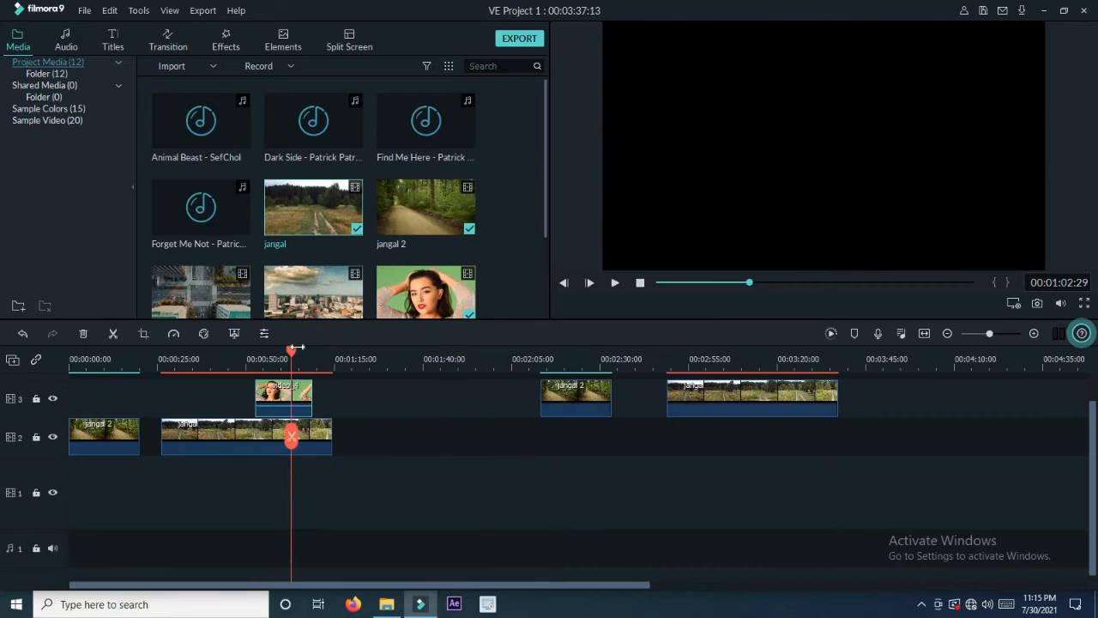
pyautogui.moveTo(292, 351)
pyautogui.mouseDown()
pyautogui.moveTo(243, 346)
pyautogui.moveTo(272, 348)
pyautogui.mouseUp()
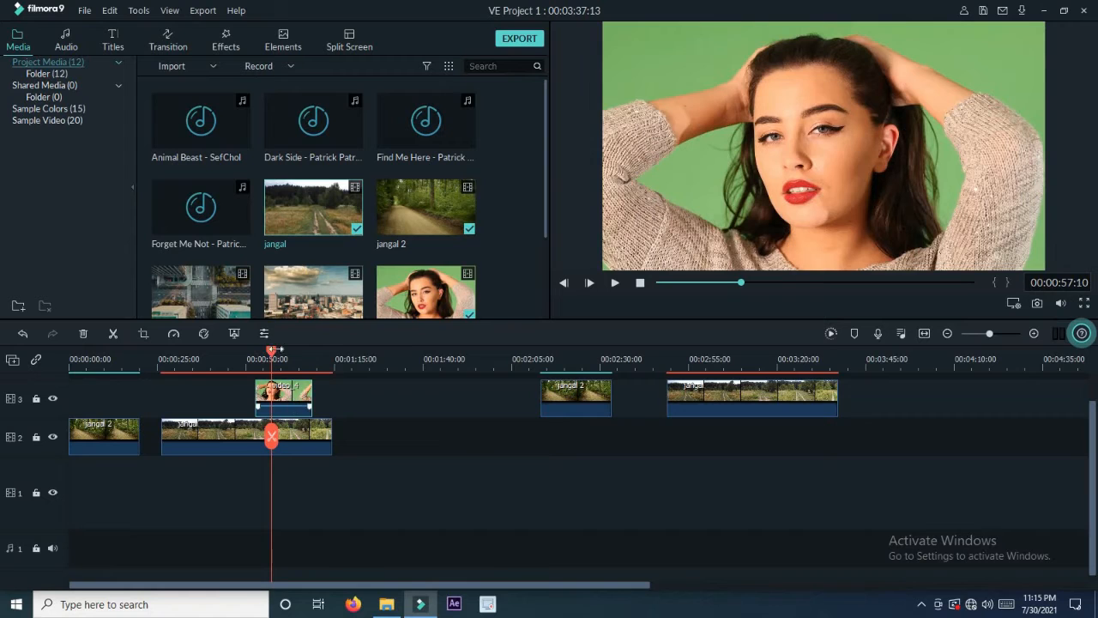
pyautogui.click(265, 334)
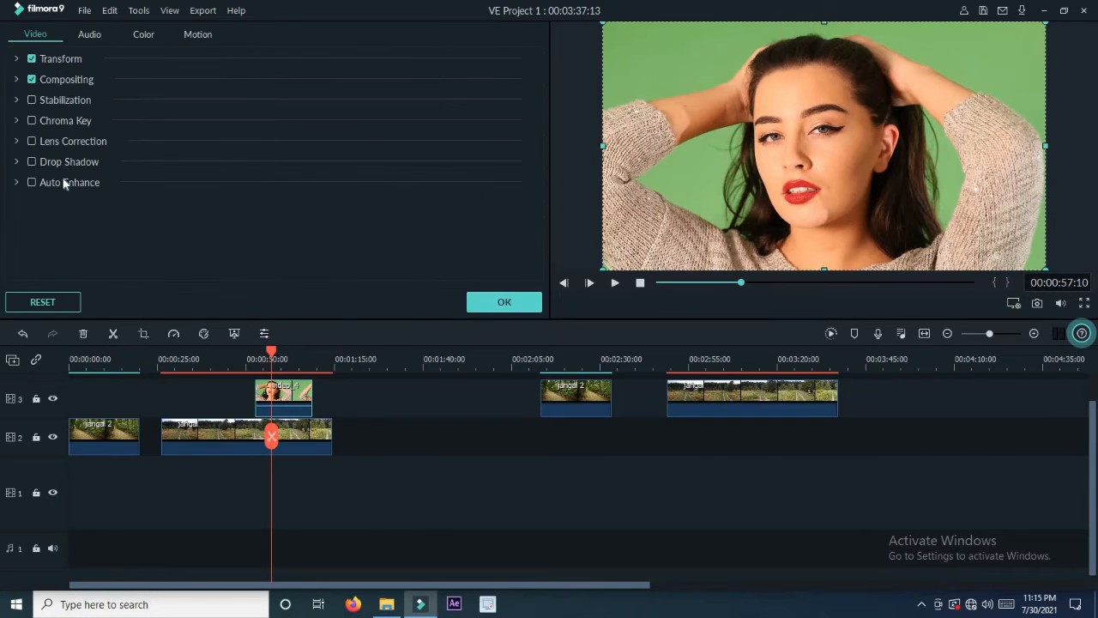
pyautogui.click(32, 121)
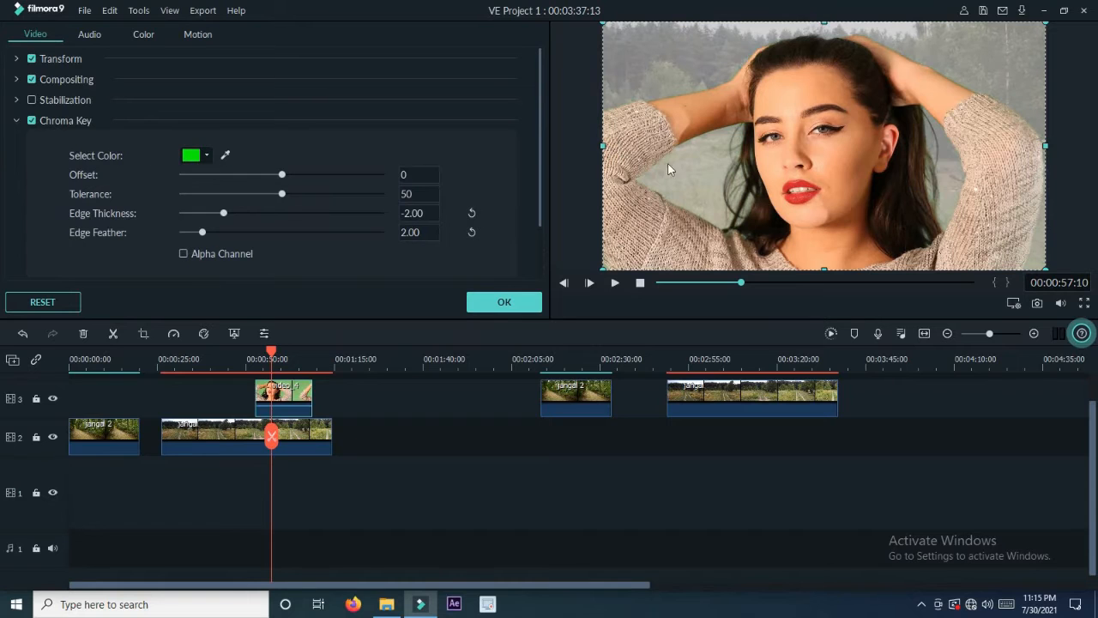
pyautogui.moveTo(282, 174); pyautogui.dragTo(306, 176)
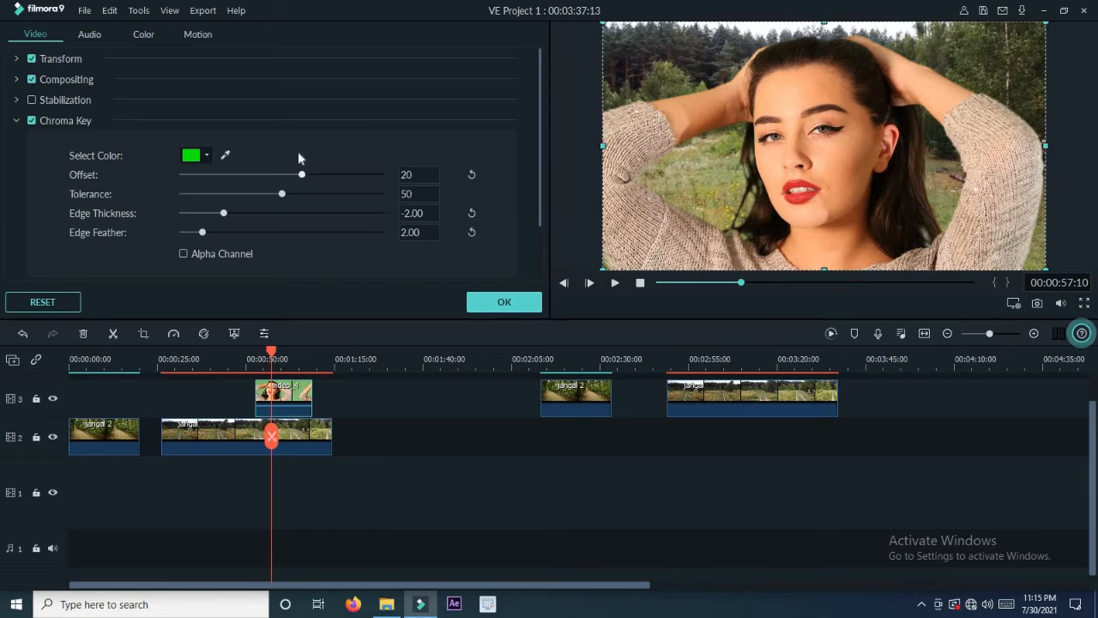
pyautogui.click(525, 303)
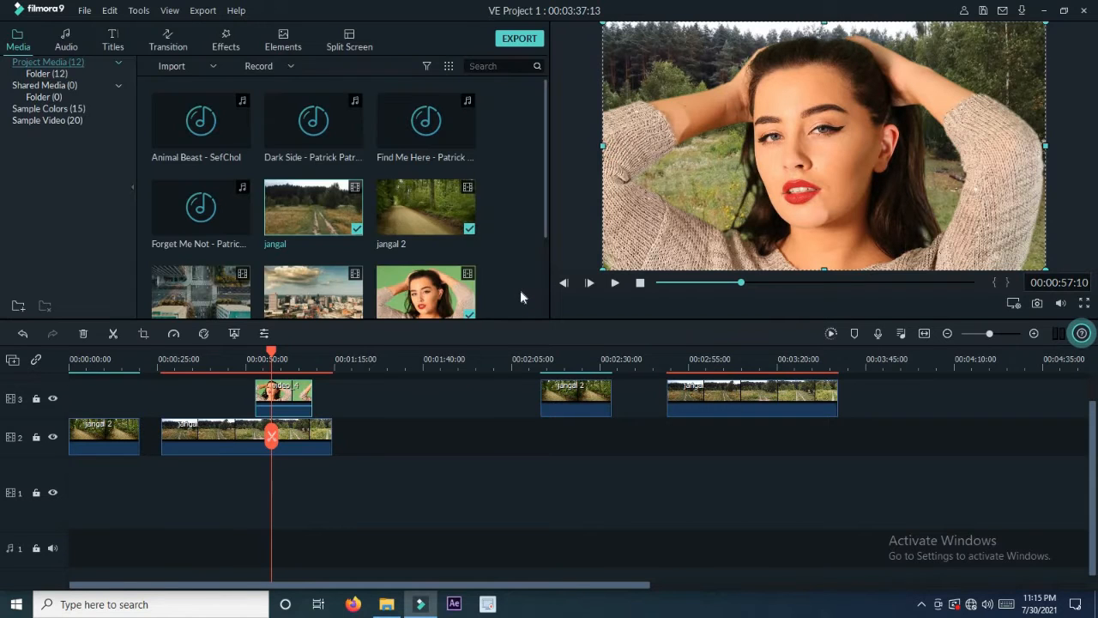
pyautogui.doubleClick(300, 383)
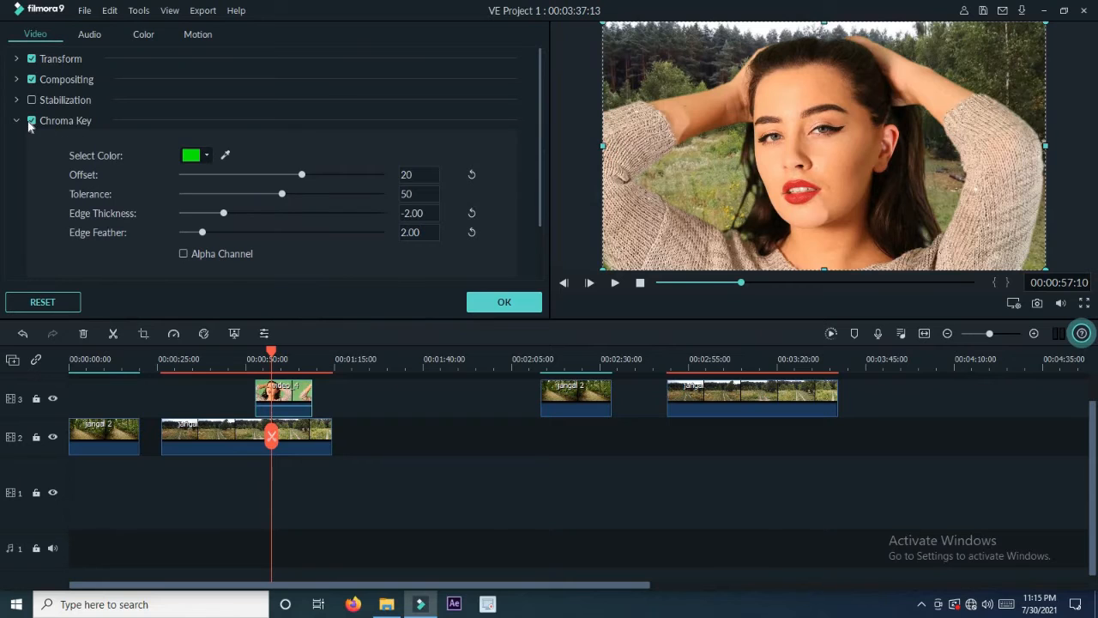
pyautogui.click(504, 302)
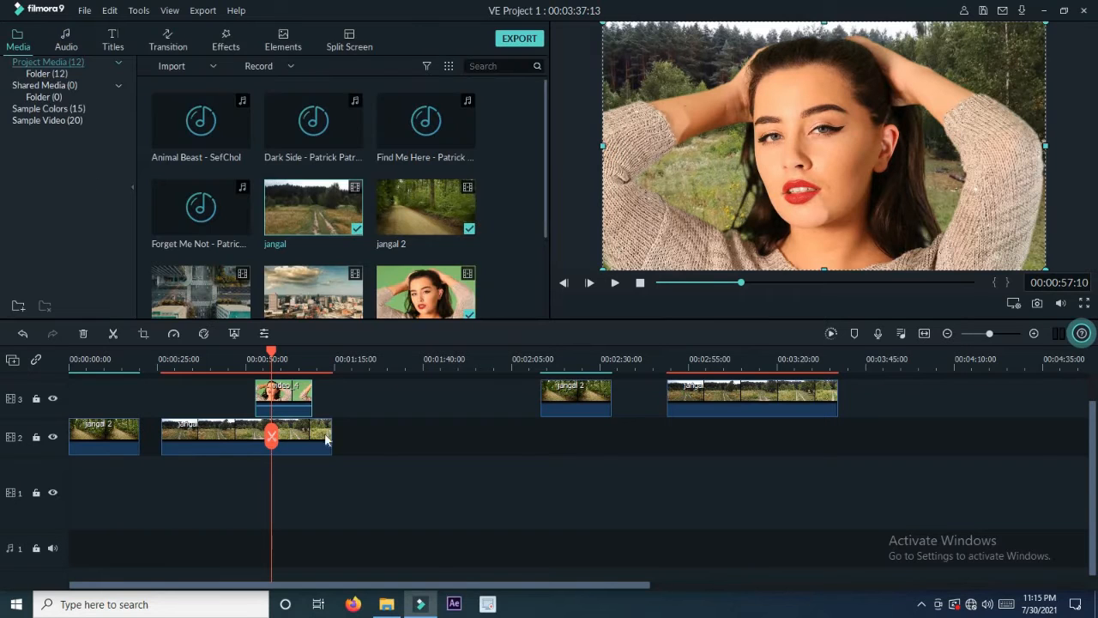
# - Delete the effect of the green-background woman clip on video track 3
pyautogui.click(290, 403)
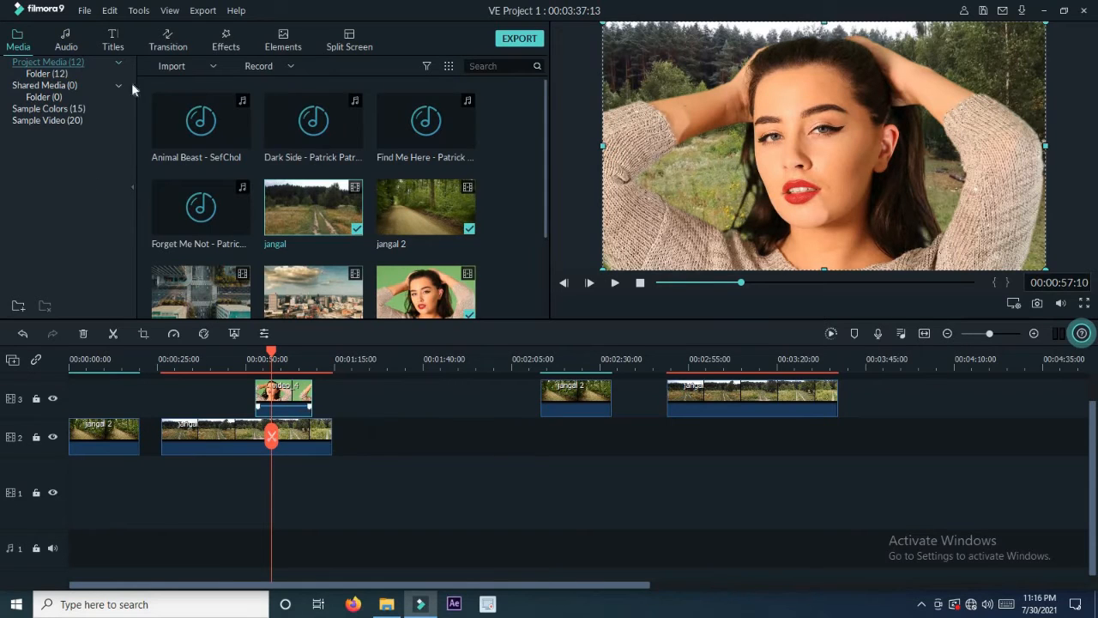
pyautogui.click(109, 10)
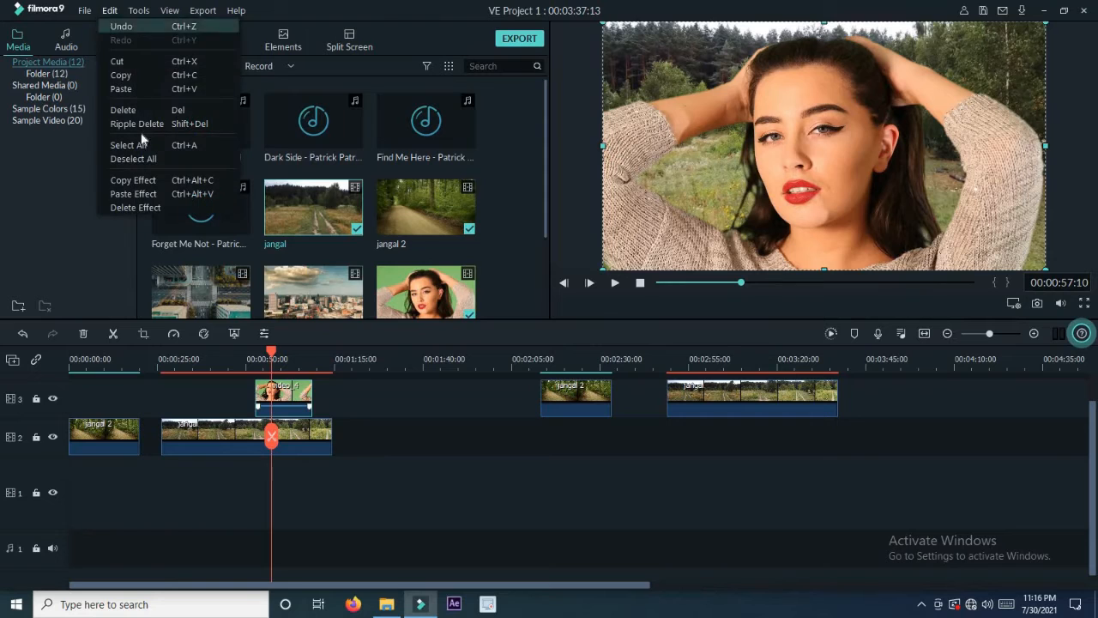
pyautogui.click(151, 208)
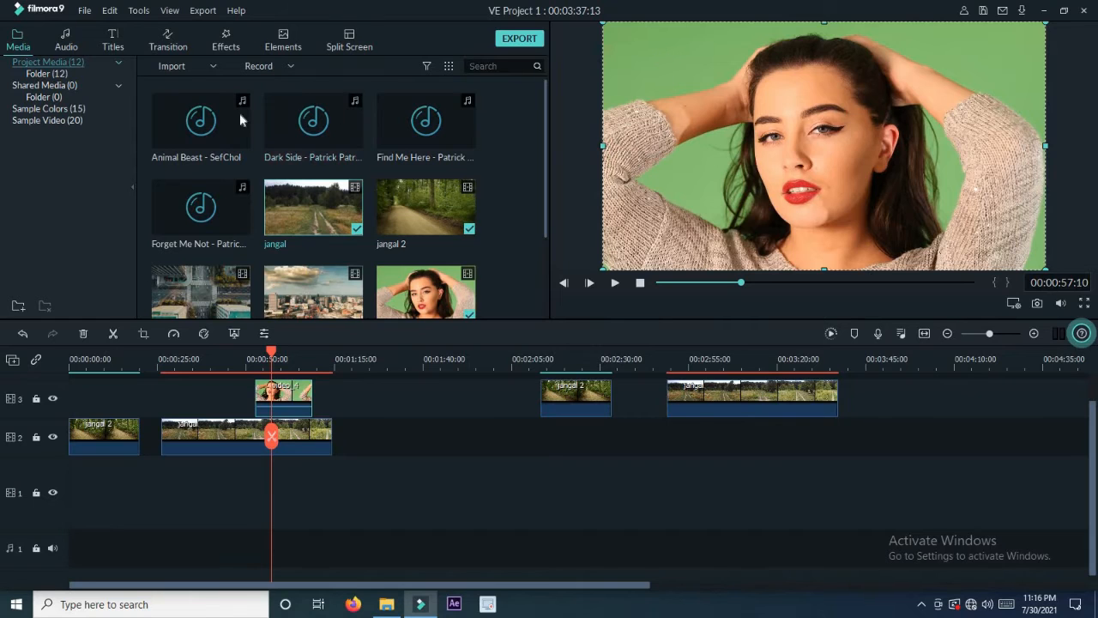
# - Show the properties of the jangal clip on video track 2
pyautogui.click(110, 12)
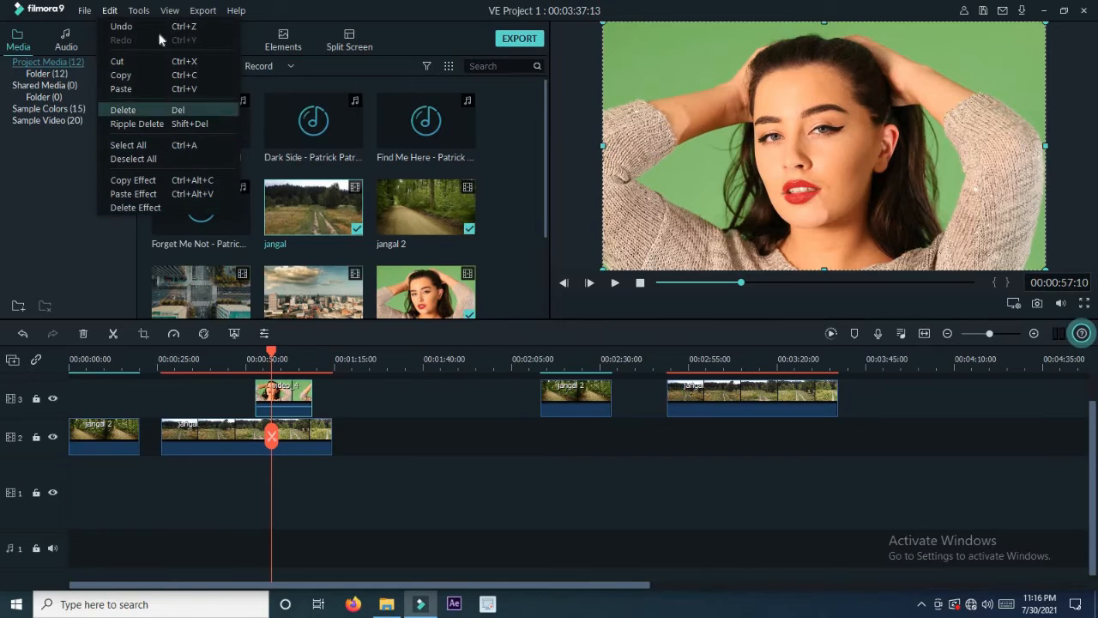
pyautogui.moveTo(140, 12)
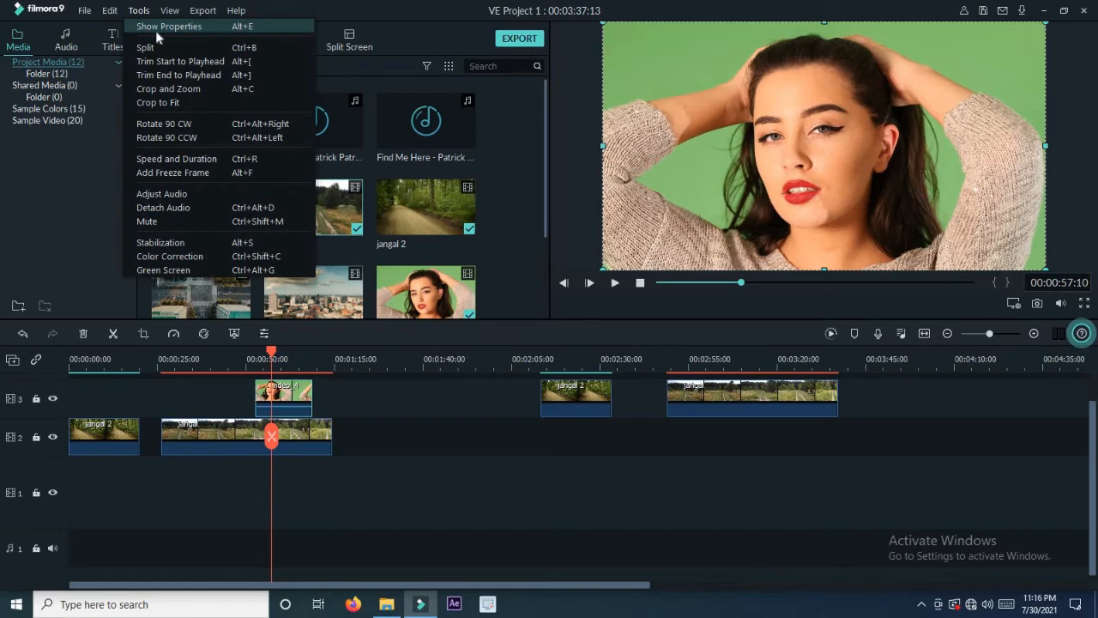
pyautogui.click(197, 431)
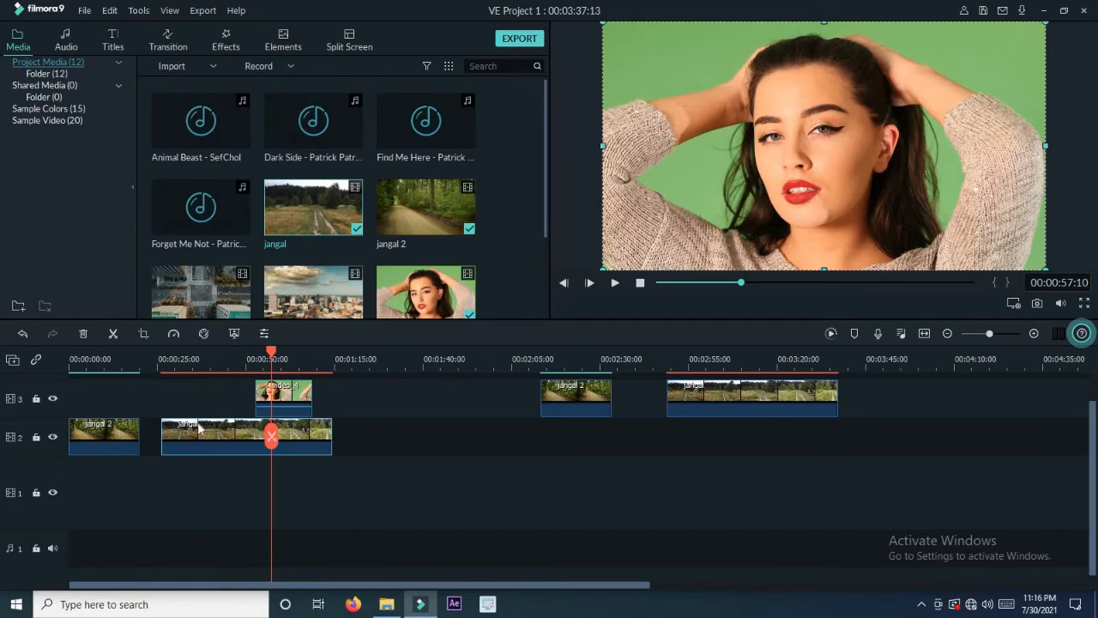
pyautogui.click(138, 11)
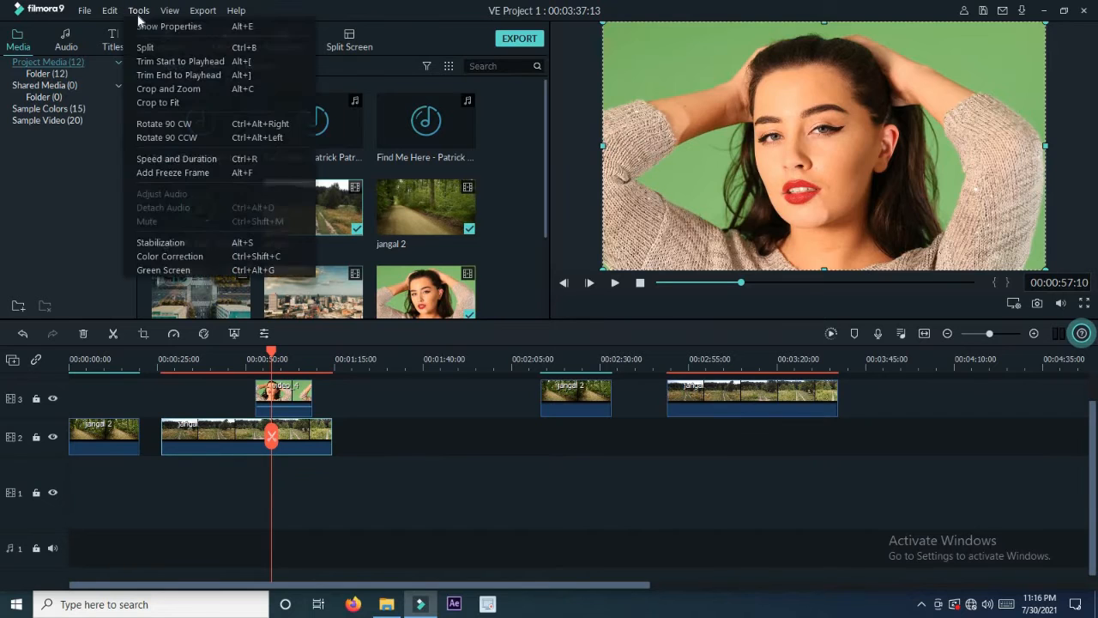
pyautogui.click(141, 25)
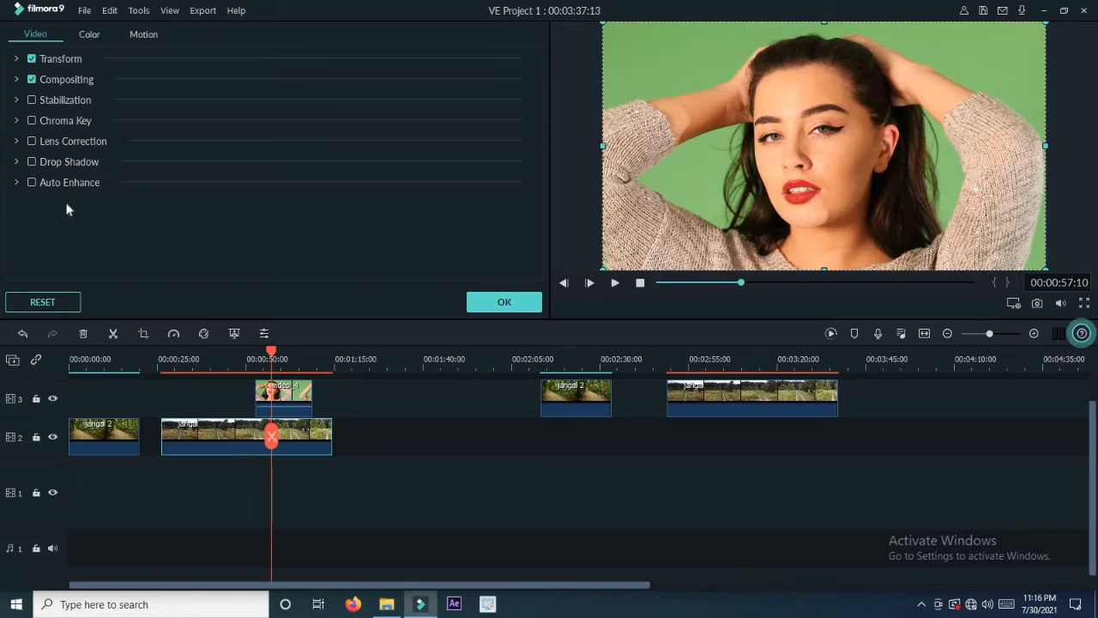
# - Split the jangal clip on video track 2 at 00:00:57:10, shift its second part along to leave a gap, and close the clip properties
pyautogui.click(140, 11)
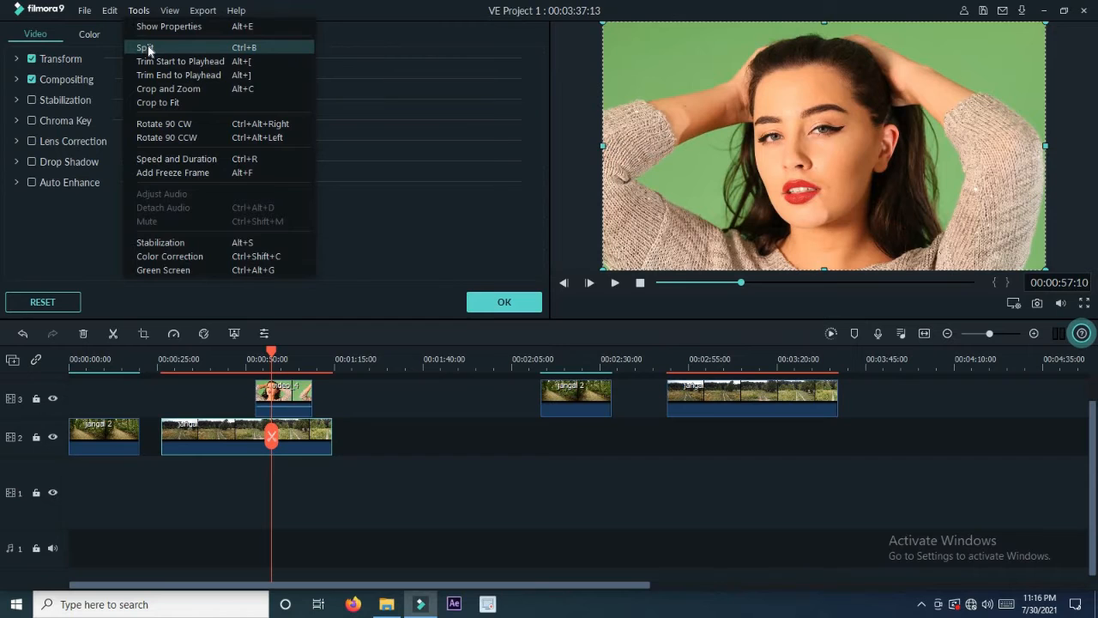
pyautogui.click(148, 49)
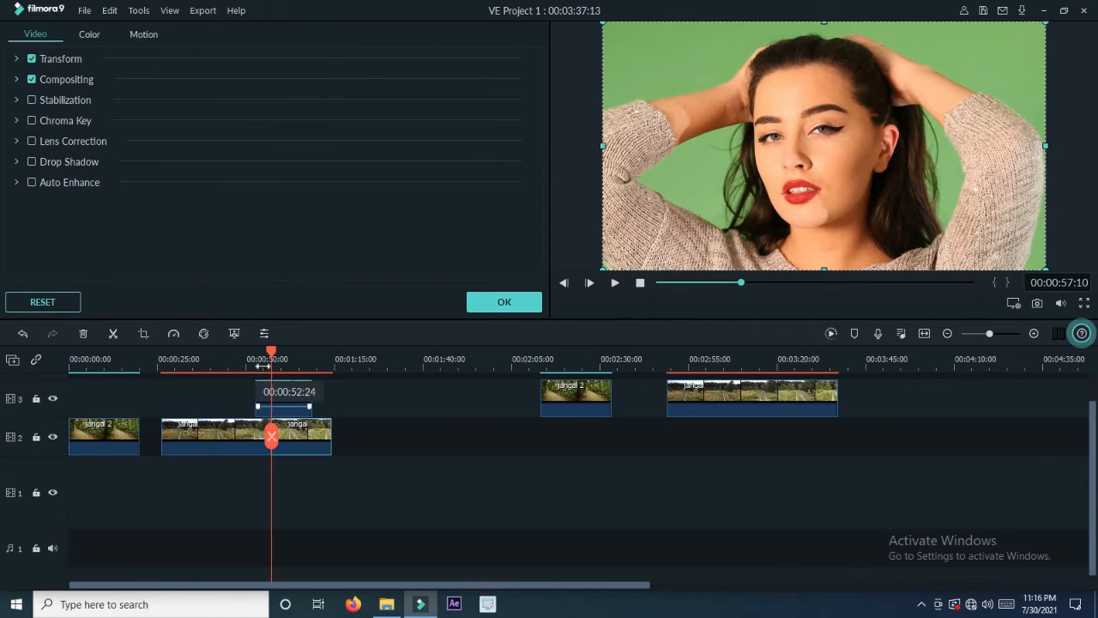
pyautogui.moveTo(241, 352); pyautogui.dragTo(231, 352)
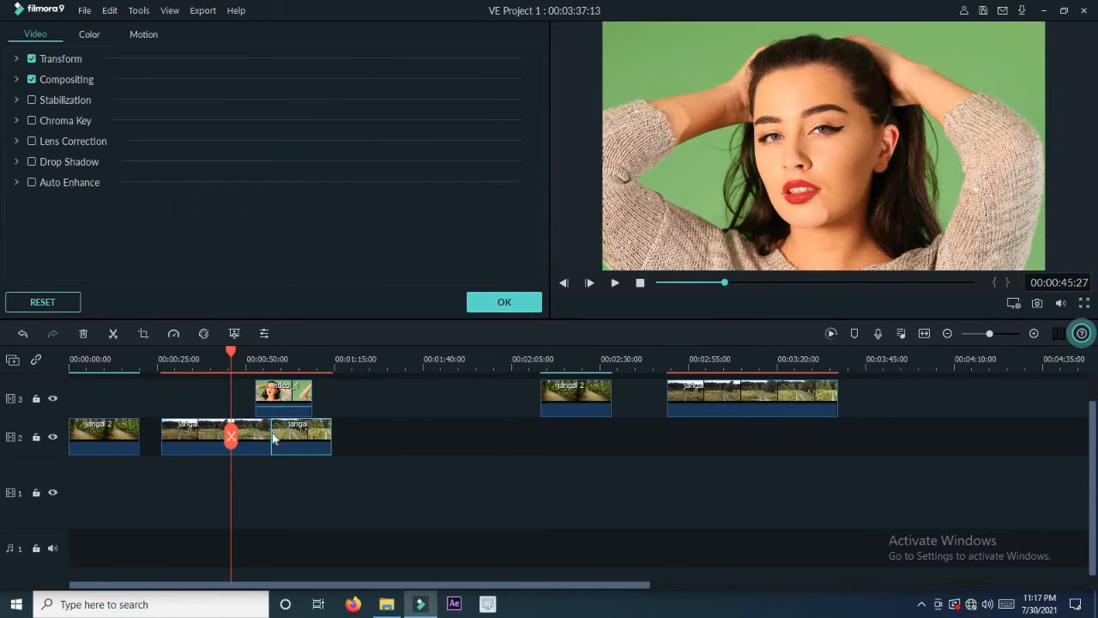
pyautogui.moveTo(299, 441); pyautogui.dragTo(340, 435)
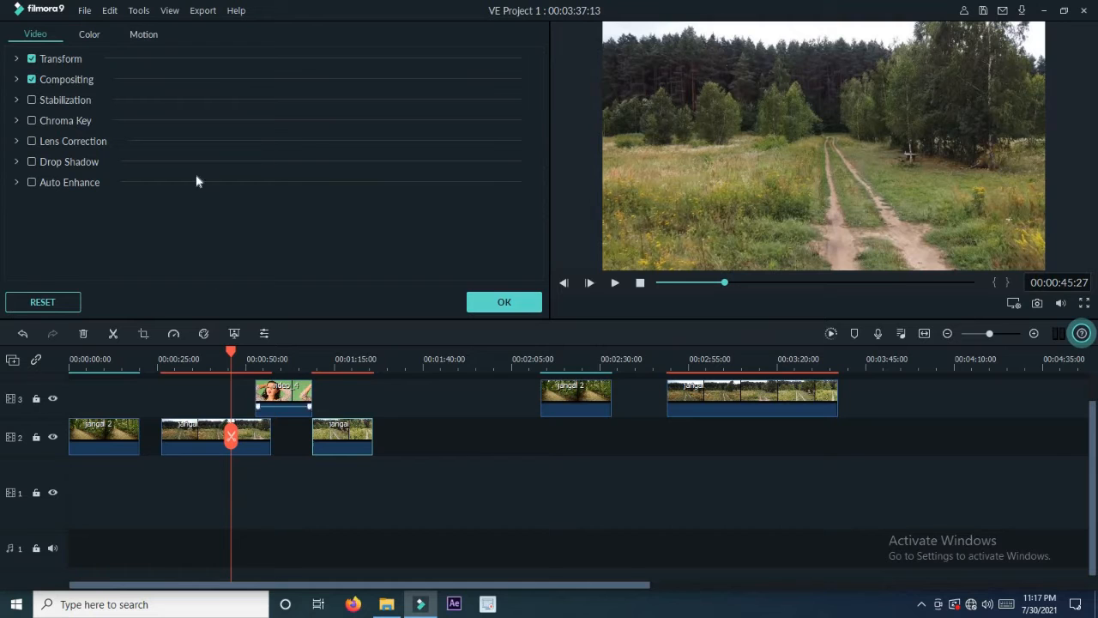
pyautogui.click(497, 302)
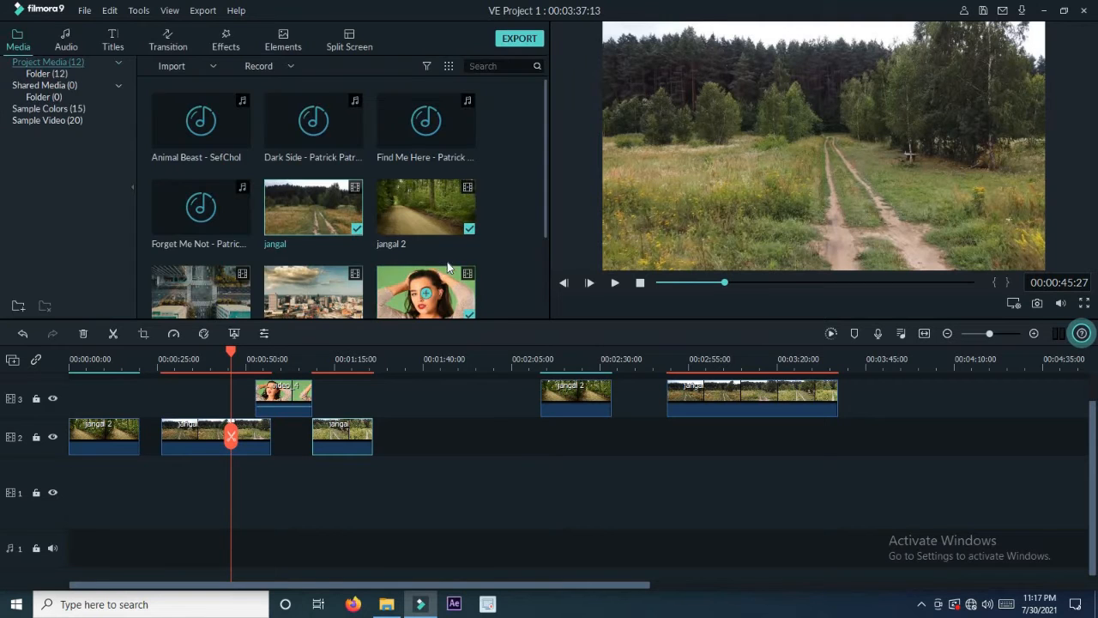
# - Ripple delete the first part of the split jangal clip on video track 2
pyautogui.click(141, 11)
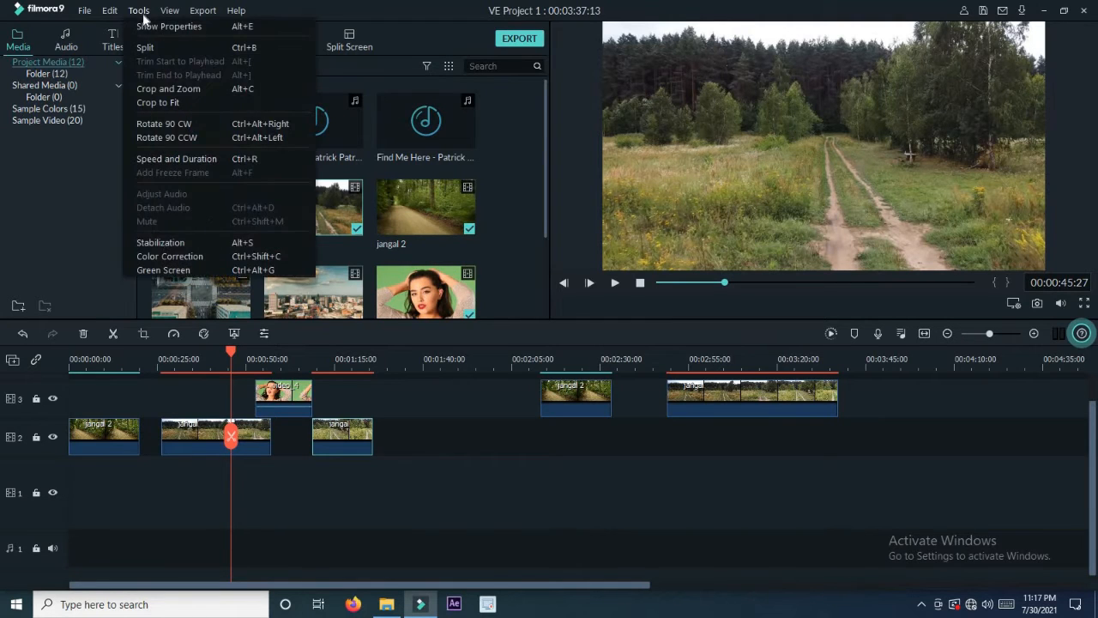
pyautogui.click(261, 438)
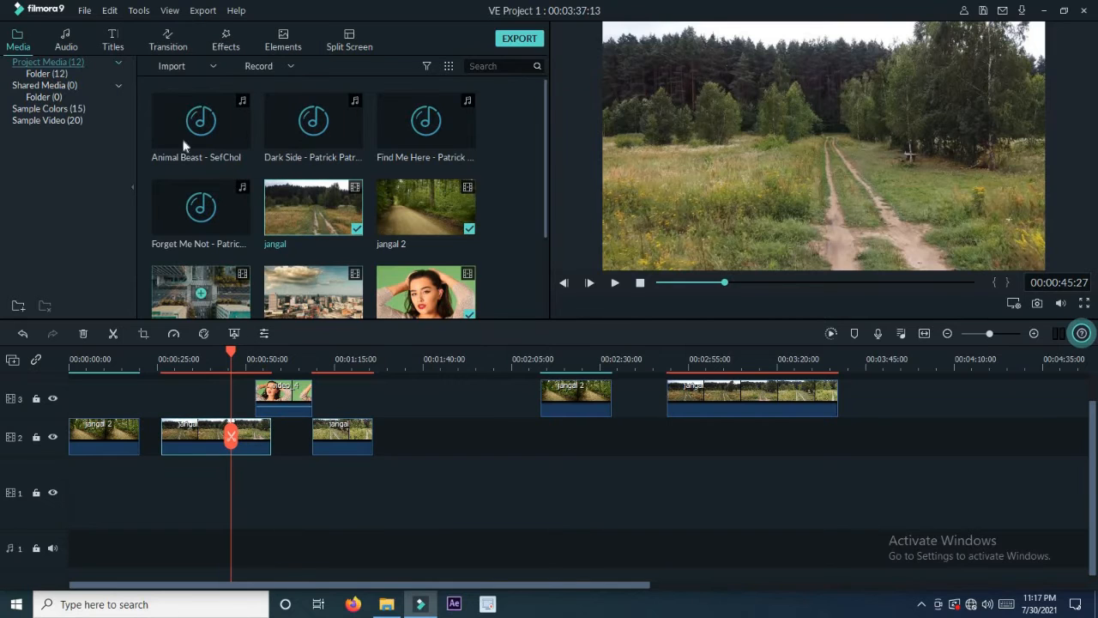
pyautogui.click(140, 11)
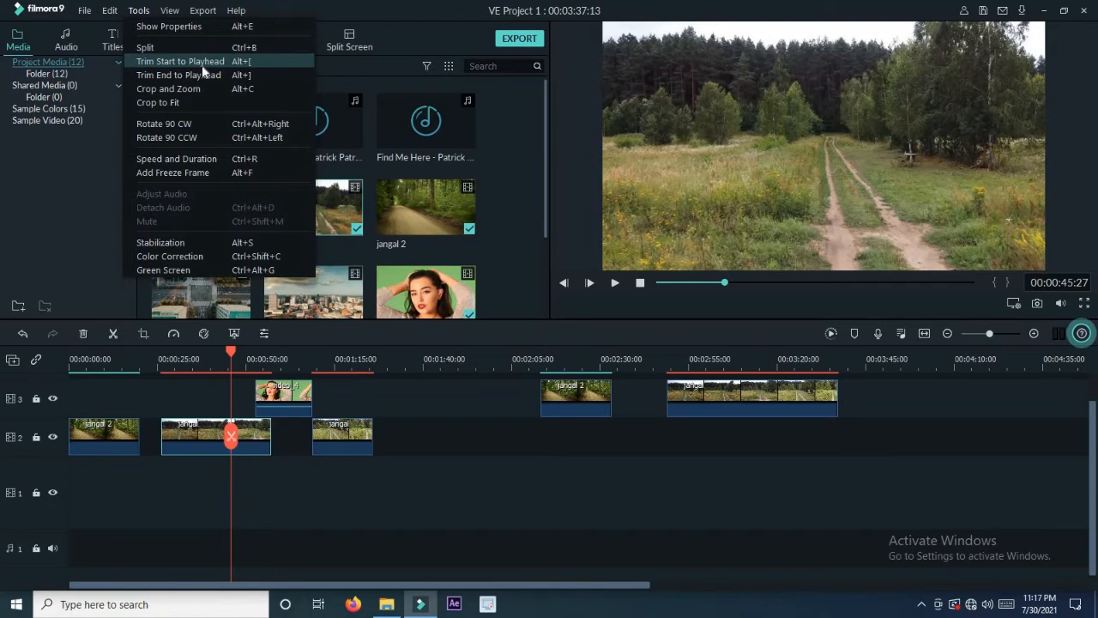
pyautogui.click(257, 433)
pyautogui.rightClick(252, 432)
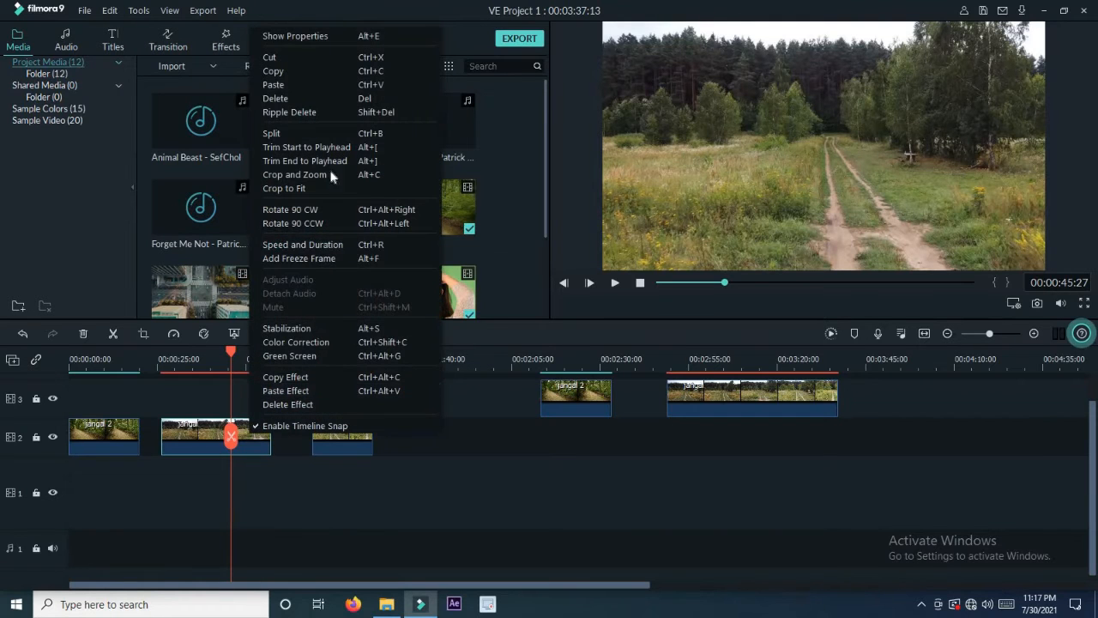
pyautogui.click(284, 98)
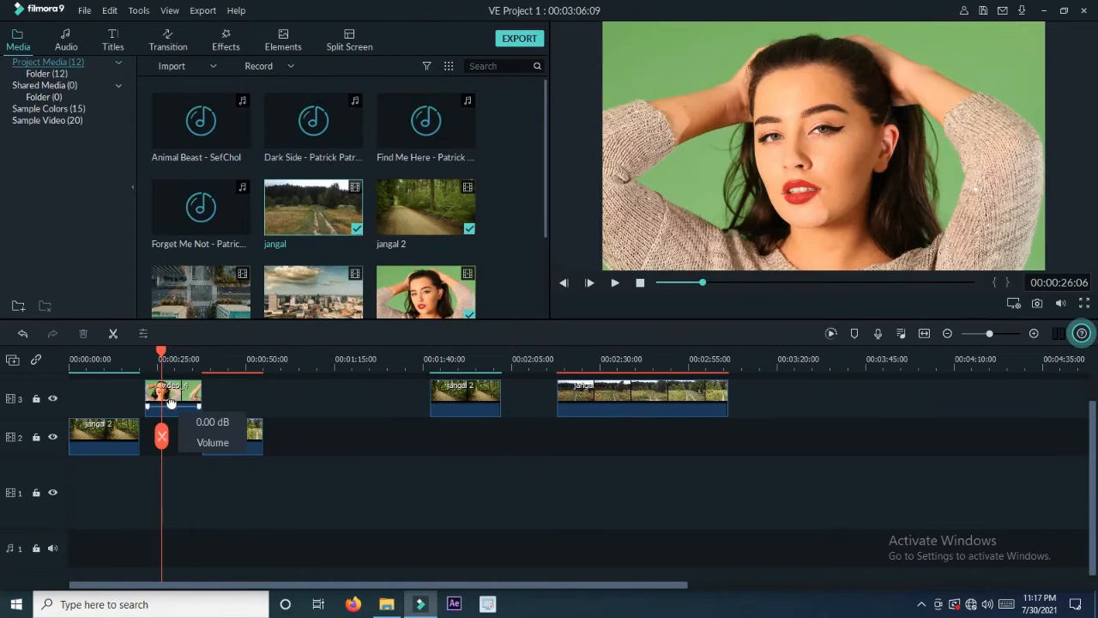
# - Ripple delete the remaining part of the jangal clip on video track 2
pyautogui.rightClick(171, 403)
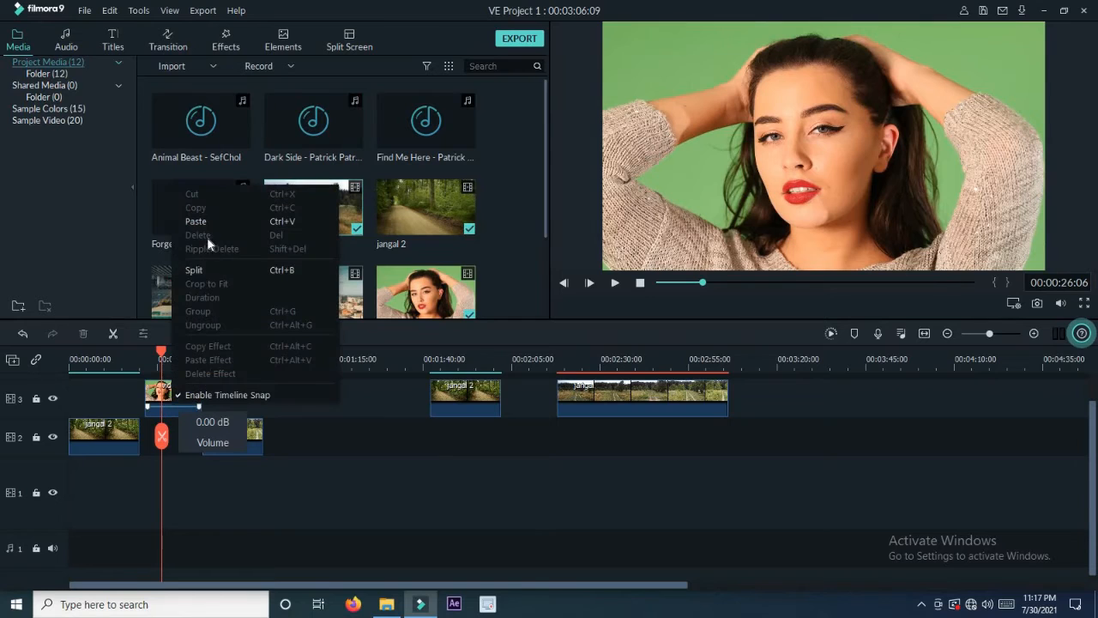
pyautogui.click(254, 441)
pyautogui.rightClick(254, 440)
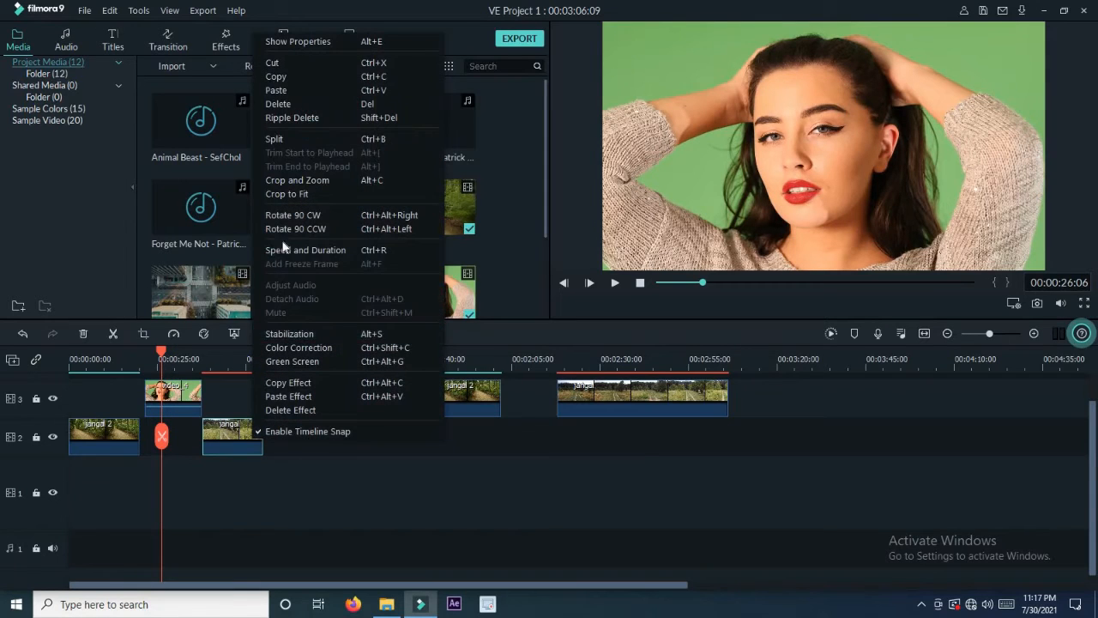
pyautogui.click(288, 103)
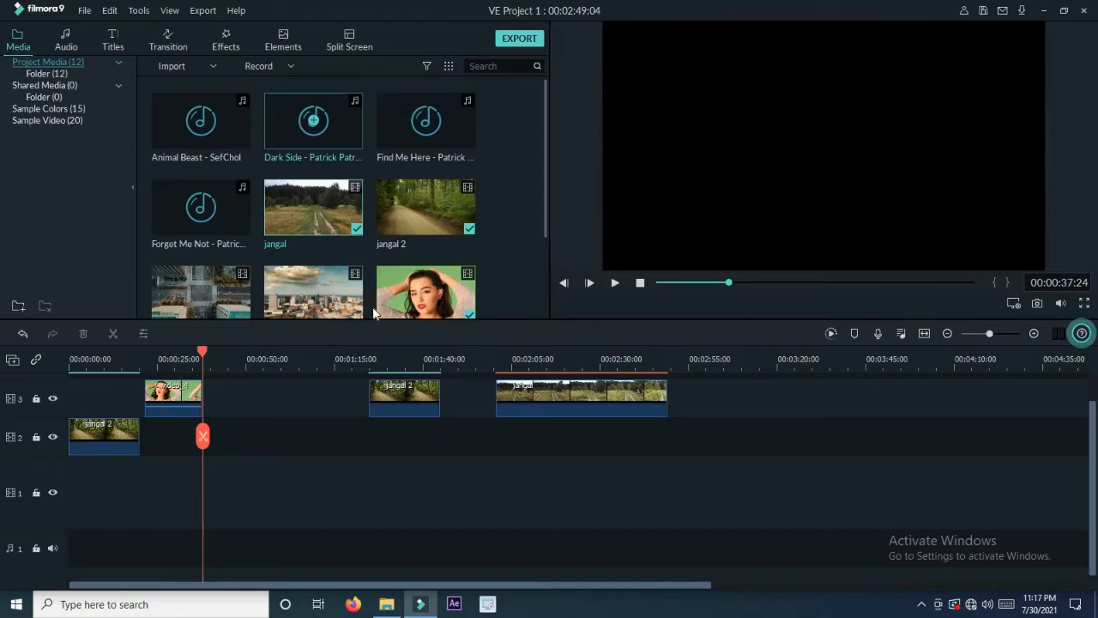
# - Split the jangal clip on video track 3 at 00:02:04:00 and shift its second part along to leave a gap
pyautogui.click(397, 394)
pyautogui.click(551, 393)
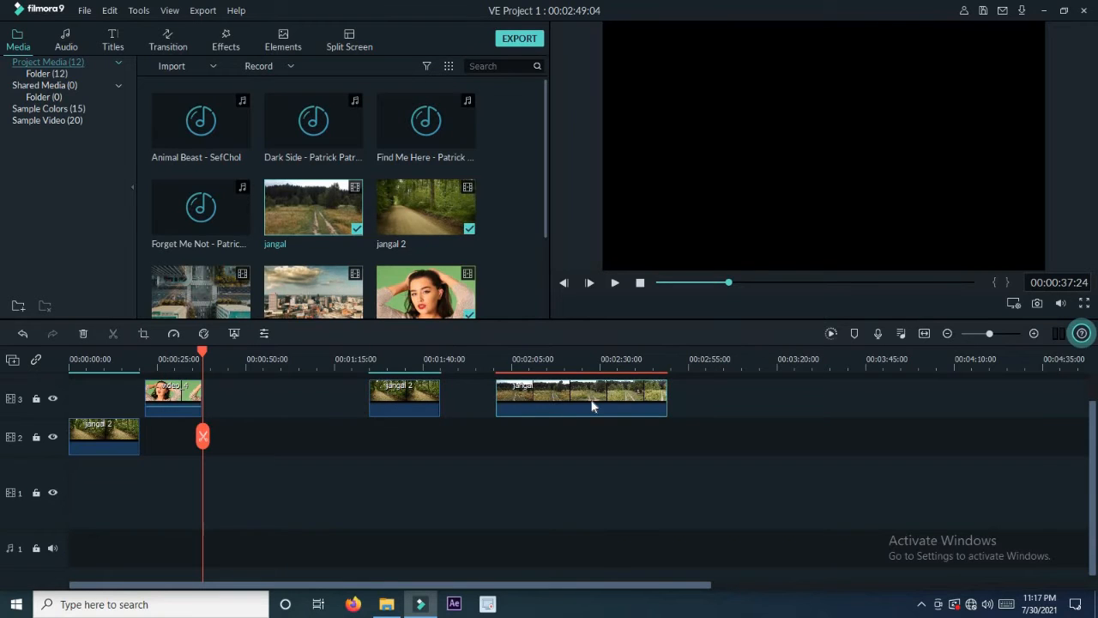
pyautogui.click(523, 352)
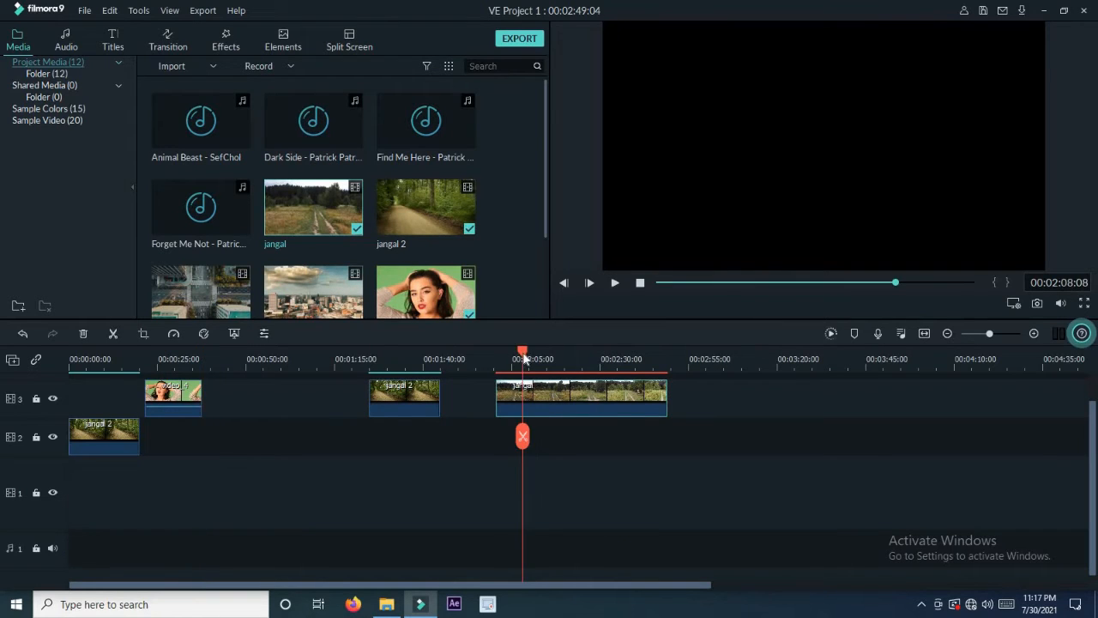
pyautogui.moveTo(523, 350); pyautogui.dragTo(508, 351)
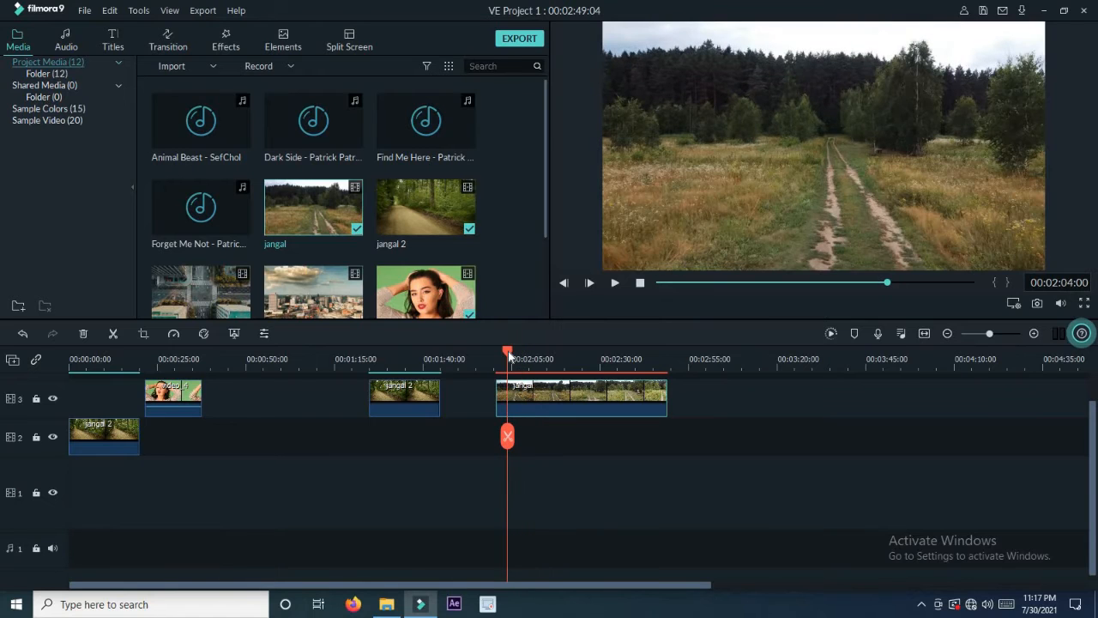
pyautogui.click(508, 436)
pyautogui.moveTo(569, 349); pyautogui.dragTo(648, 347)
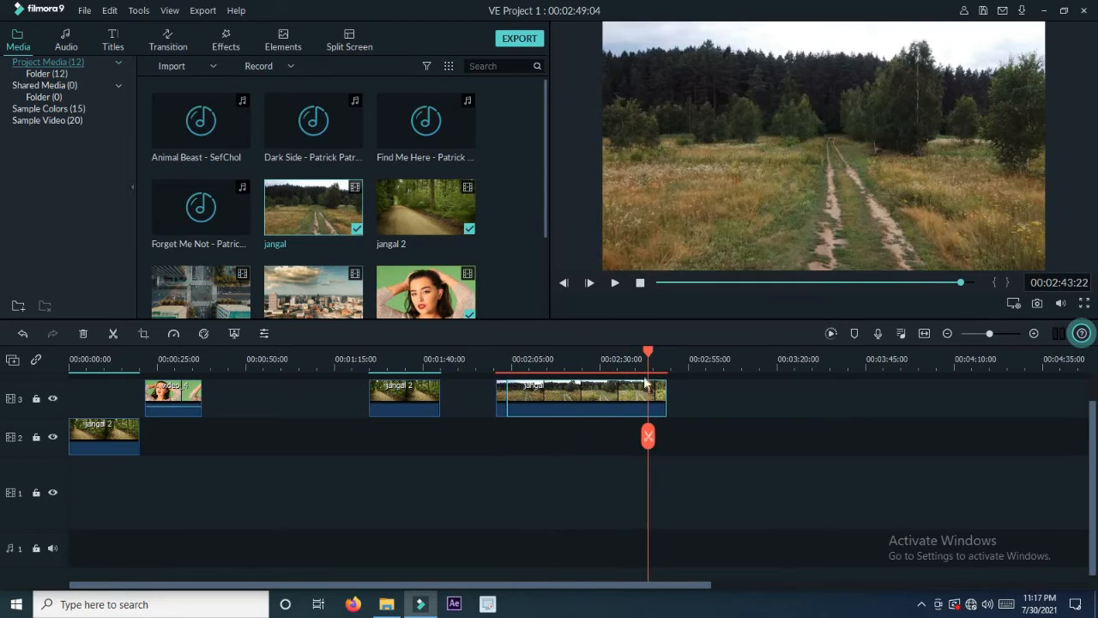
pyautogui.moveTo(596, 396); pyautogui.dragTo(659, 399)
pyautogui.moveTo(584, 410); pyautogui.dragTo(542, 408)
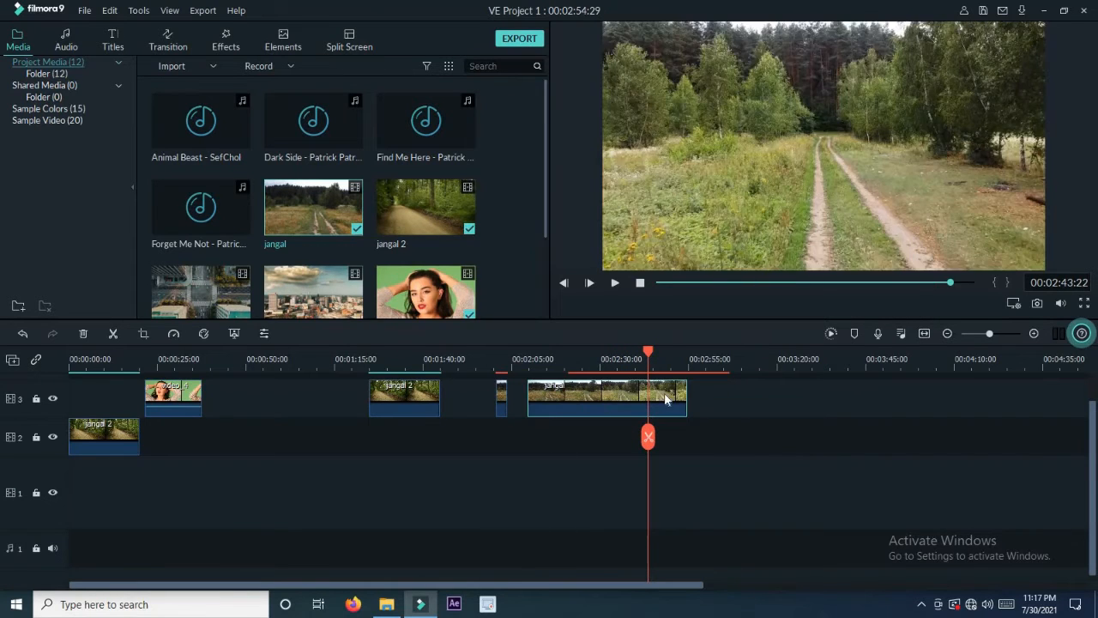
# - Split the long jangal part on video track 3 at 00:02:43:22, shift its end piece along, and move the playhead to 00:02:23:18
pyautogui.moveTo(648, 437); pyautogui.dragTo(709, 411)
pyautogui.click(647, 437)
pyautogui.moveTo(595, 361); pyautogui.dragTo(576, 359)
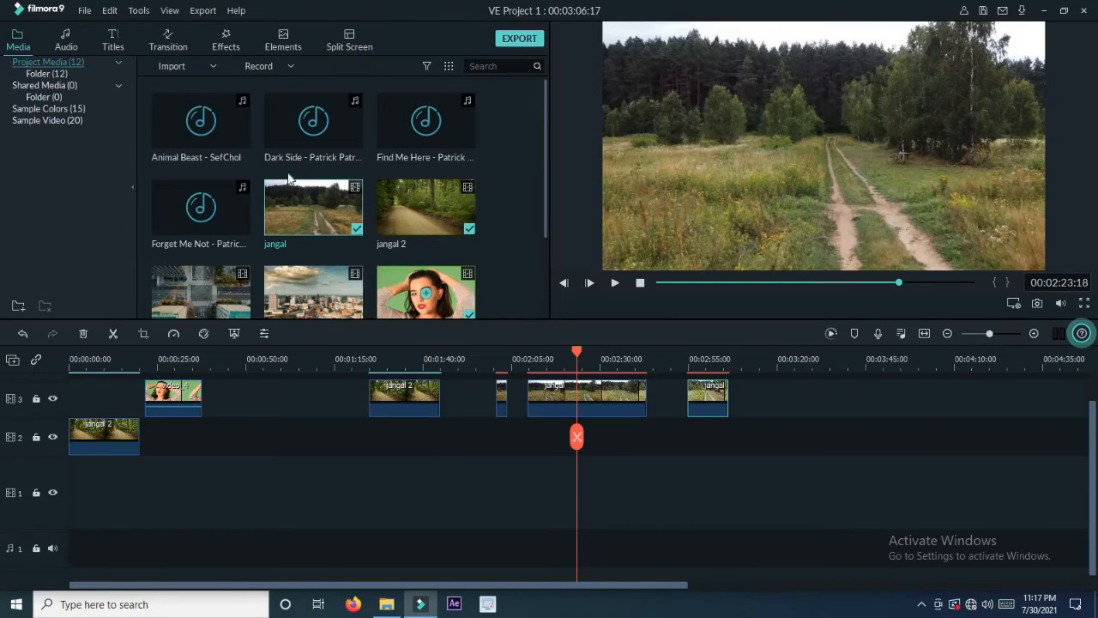
pyautogui.click(140, 11)
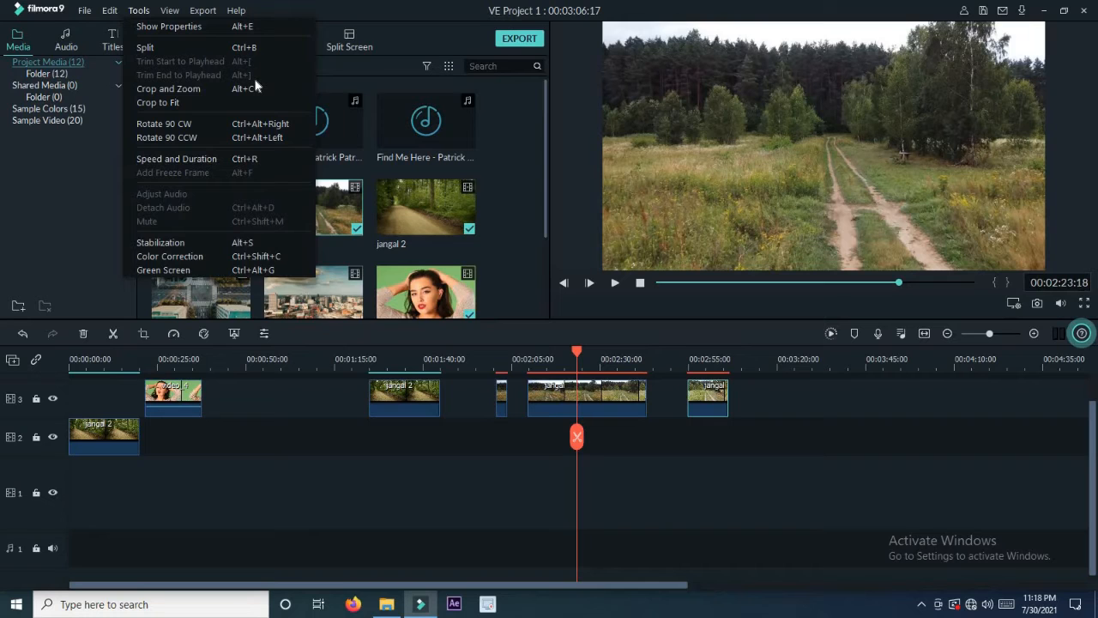
pyautogui.click(579, 396)
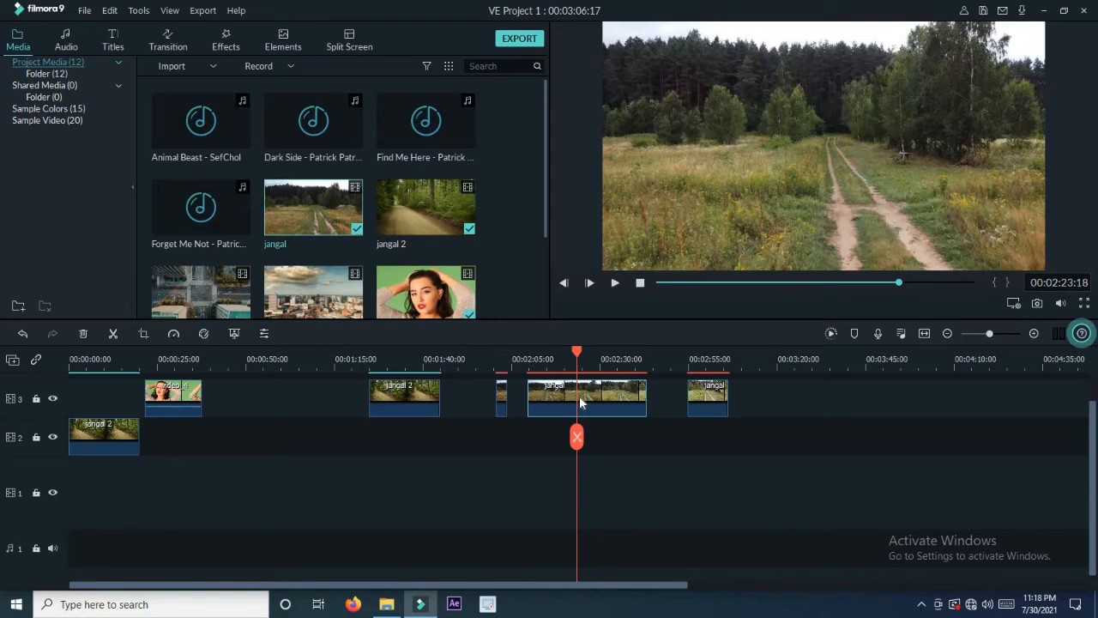
pyautogui.click(138, 10)
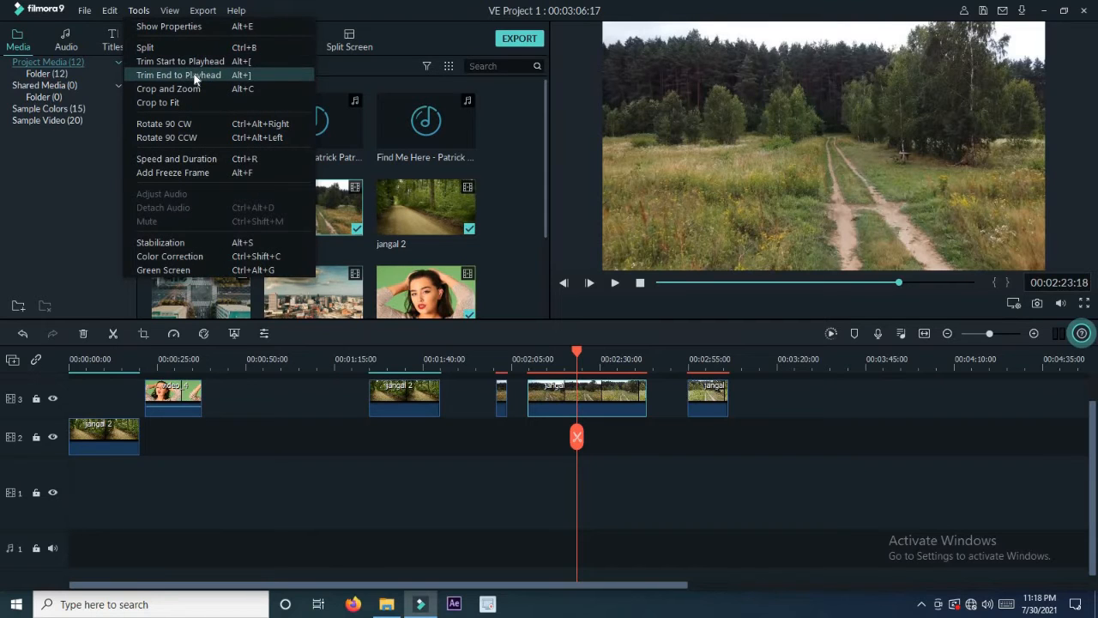
pyautogui.click(592, 397)
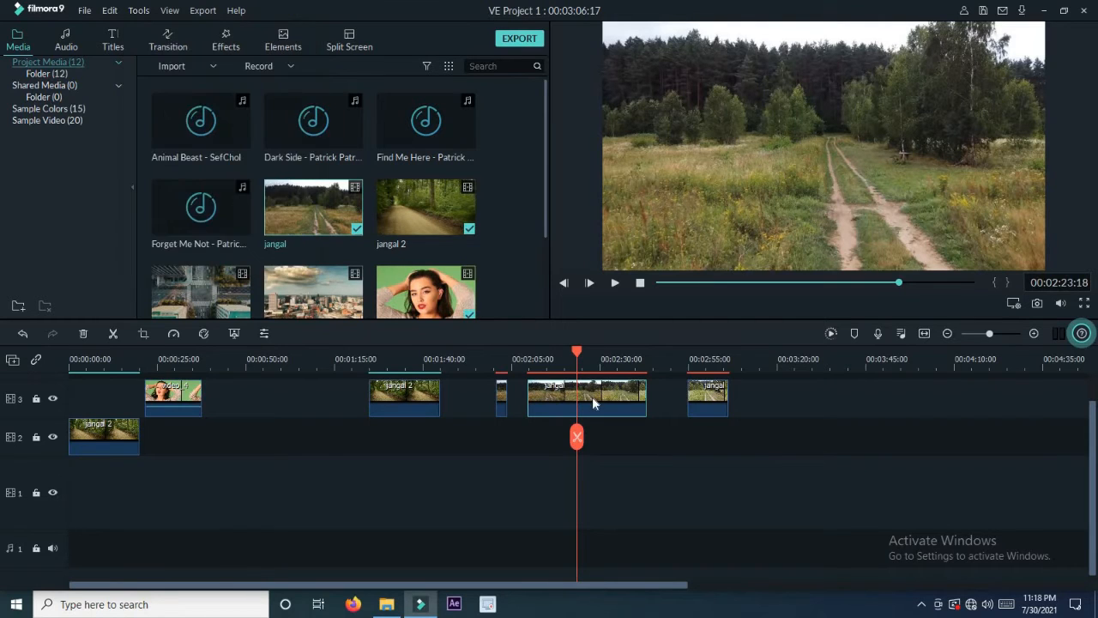
pyautogui.click(138, 13)
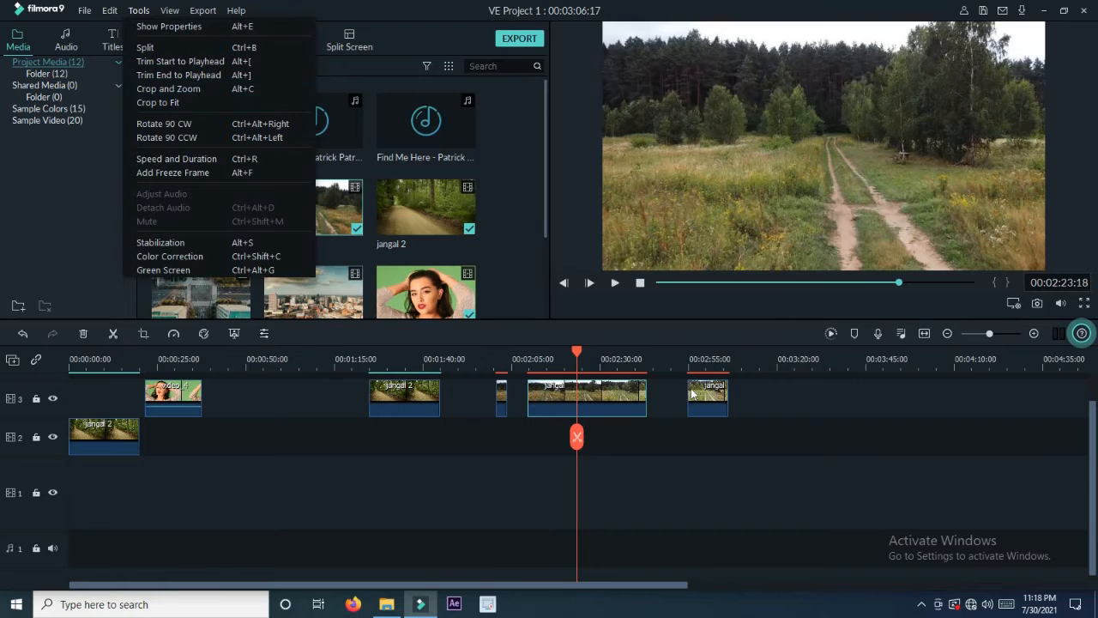
pyautogui.click(792, 410)
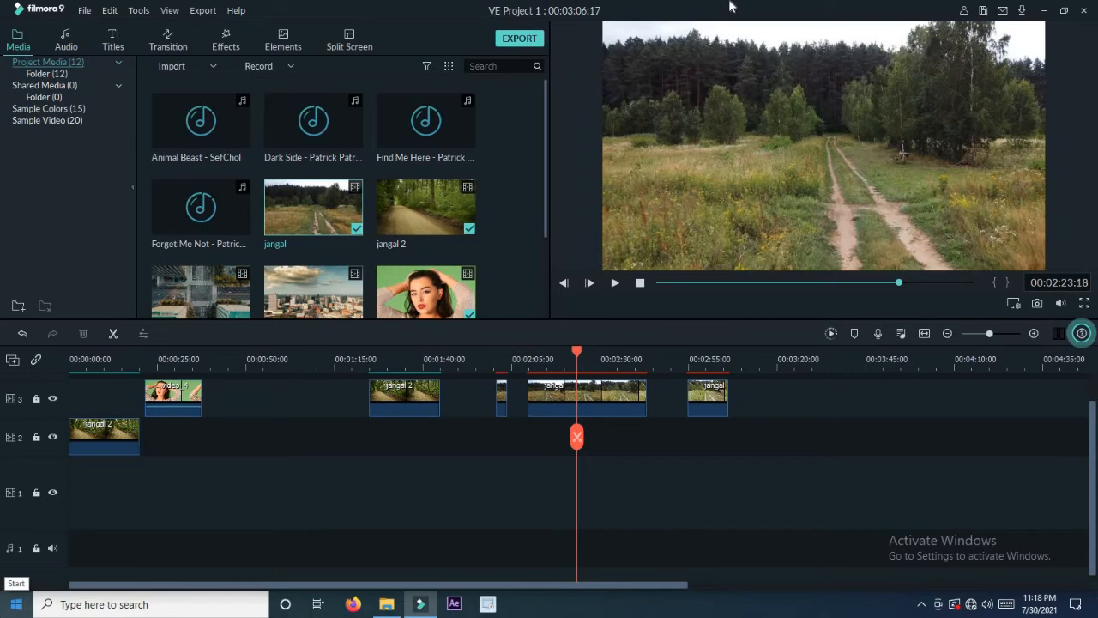
# - Delete the three split parts of the jangal clip from video track 3
pyautogui.click(704, 409)
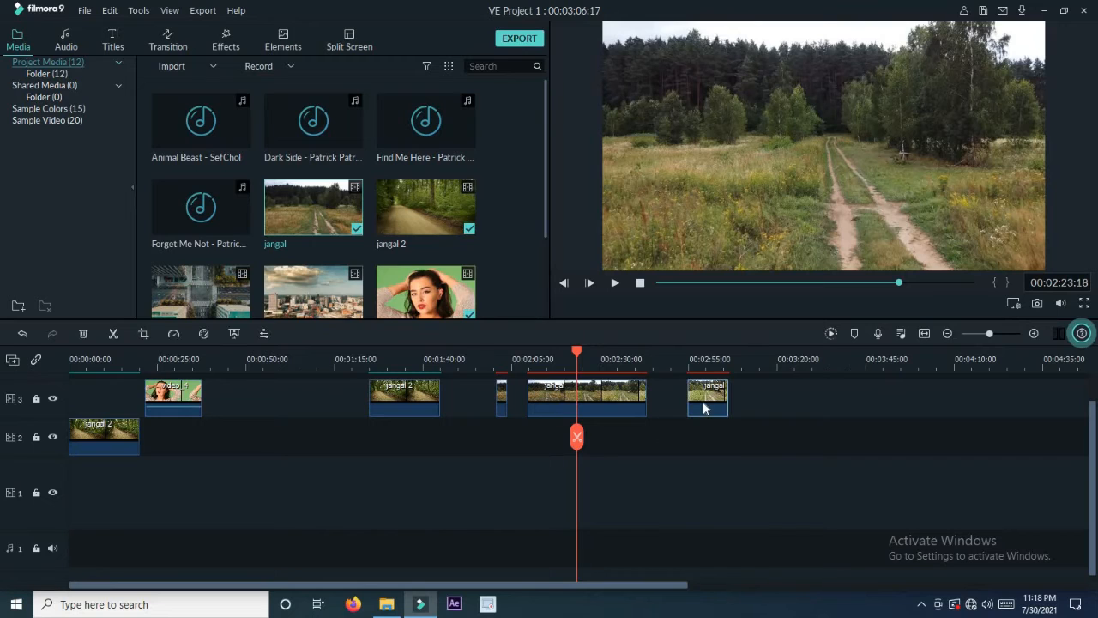
pyautogui.press('Delete')
pyautogui.click(530, 400)
pyautogui.press('Delete')
pyautogui.click(504, 400)
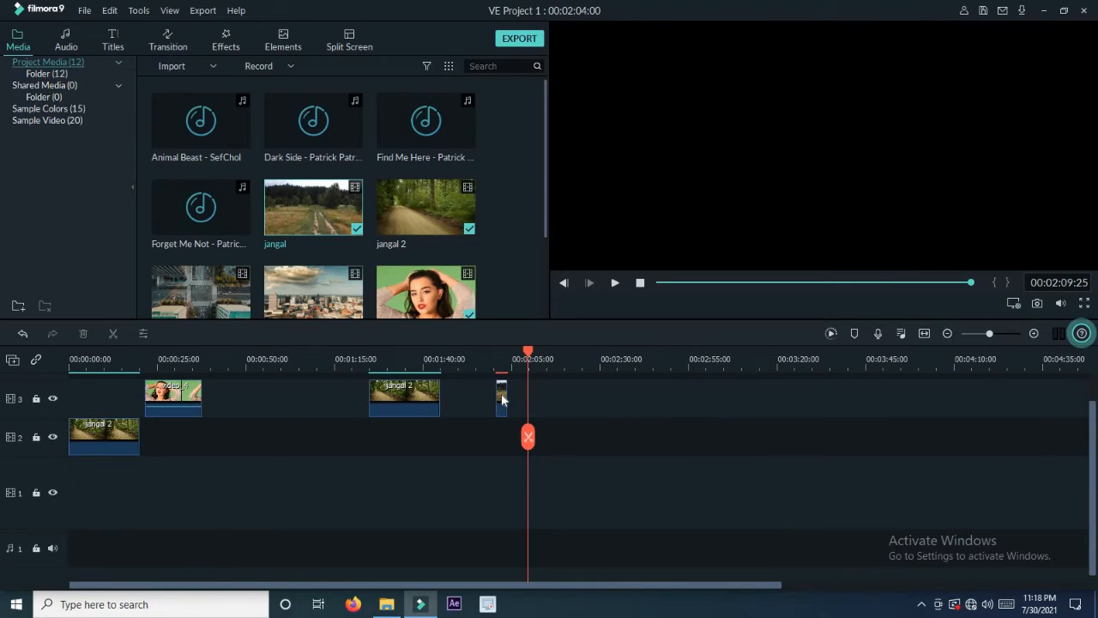
pyautogui.press('Delete')
# - Delete the jangal 2 and green-background woman clips from video track 3 and the jangal 2 clip from video track 2
pyautogui.click(410, 401)
pyautogui.press('Delete')
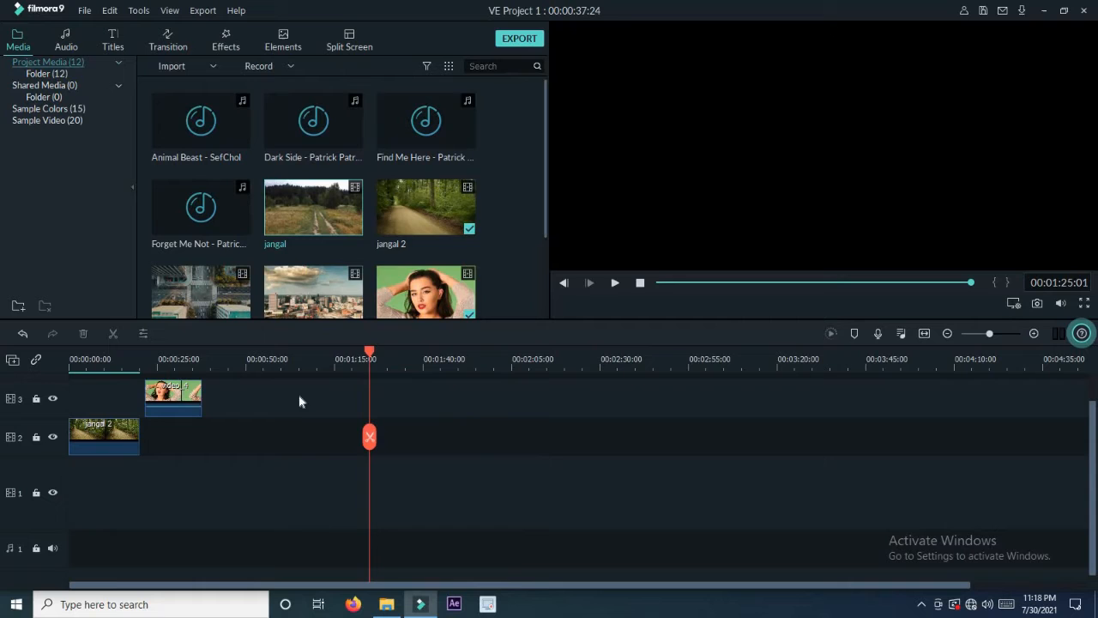
pyautogui.click(180, 401)
pyautogui.press('Delete')
pyautogui.click(99, 434)
pyautogui.press('Delete')
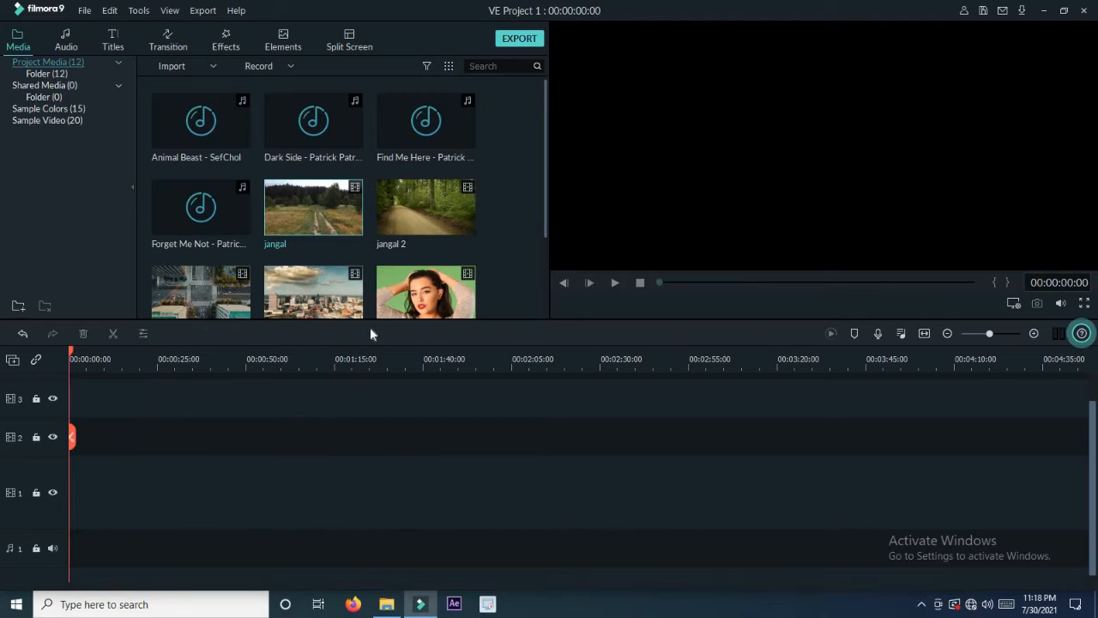
pyautogui.moveTo(544, 229); pyautogui.dragTo(544, 318)
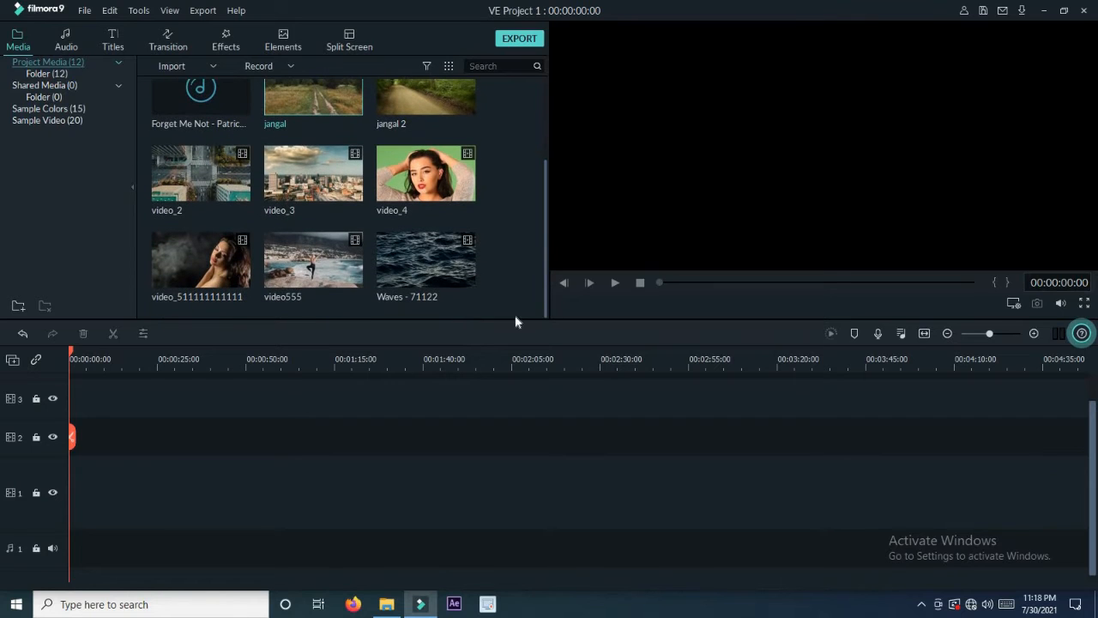
# - Place the video555 clip at the start of video track 3, matching the project settings to 1920 x 1080 24fps
pyautogui.moveTo(343, 272); pyautogui.dragTo(102, 397)
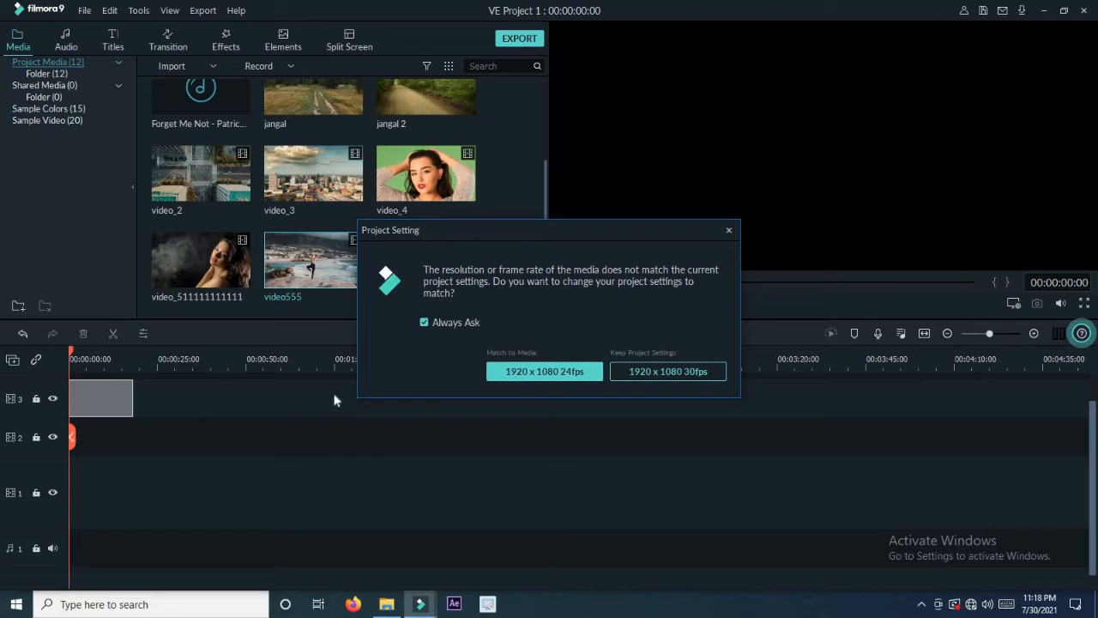
pyautogui.click(515, 372)
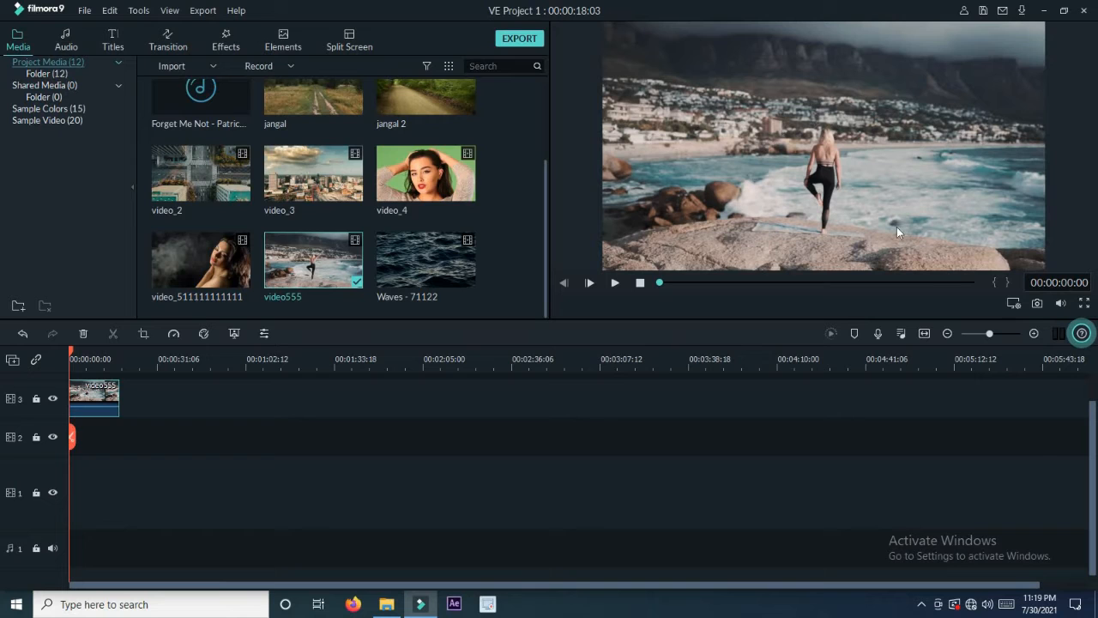
# - Crop the video555 clip to a region of about 922 x 519 in the frame's upper-left corner, keeping the original ratio
pyautogui.click(91, 402)
pyautogui.click(140, 12)
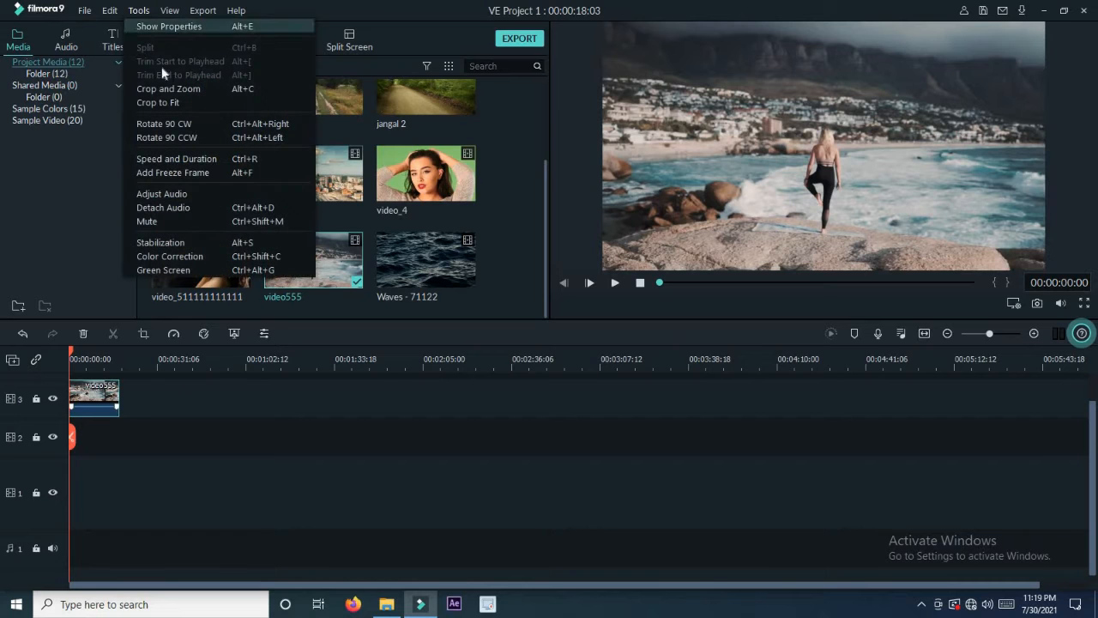
pyautogui.click(173, 89)
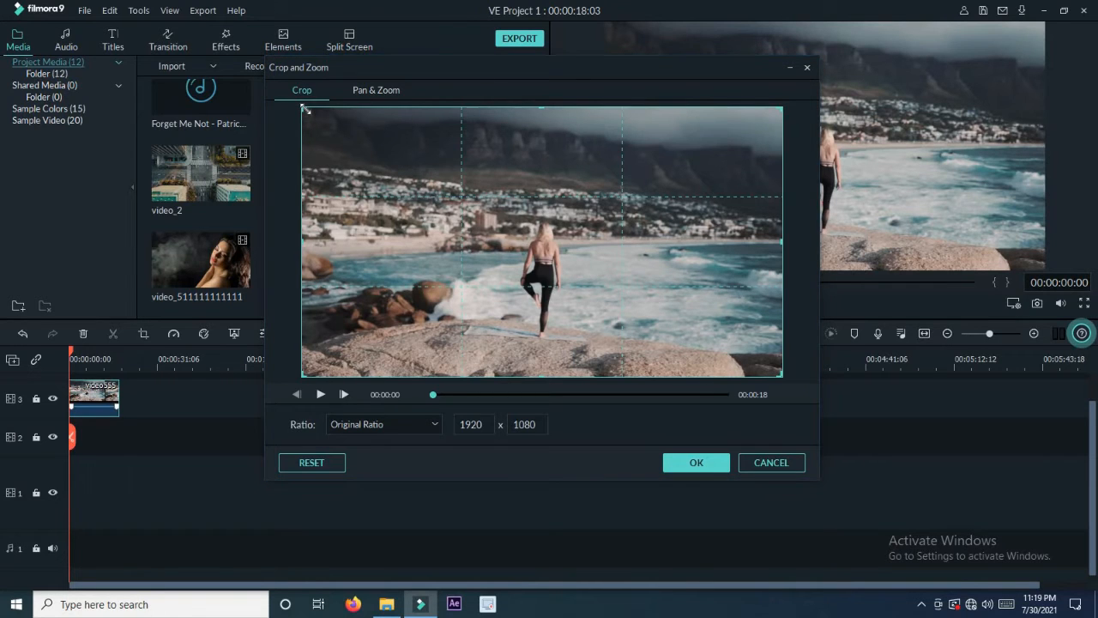
pyautogui.moveTo(305, 110); pyautogui.dragTo(477, 269)
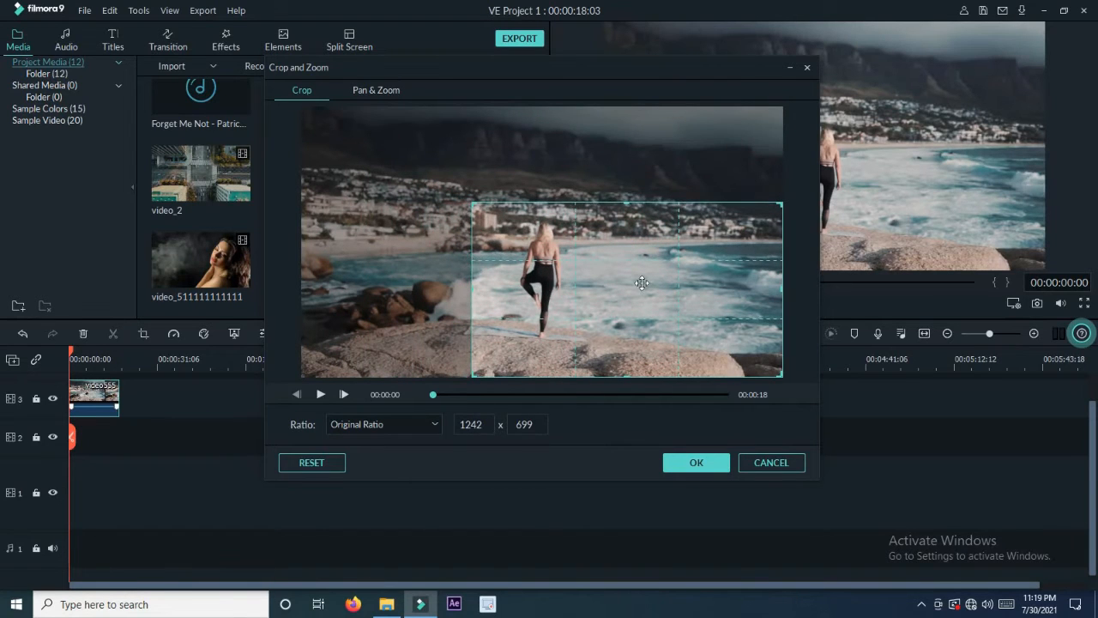
pyautogui.moveTo(641, 283); pyautogui.dragTo(474, 214)
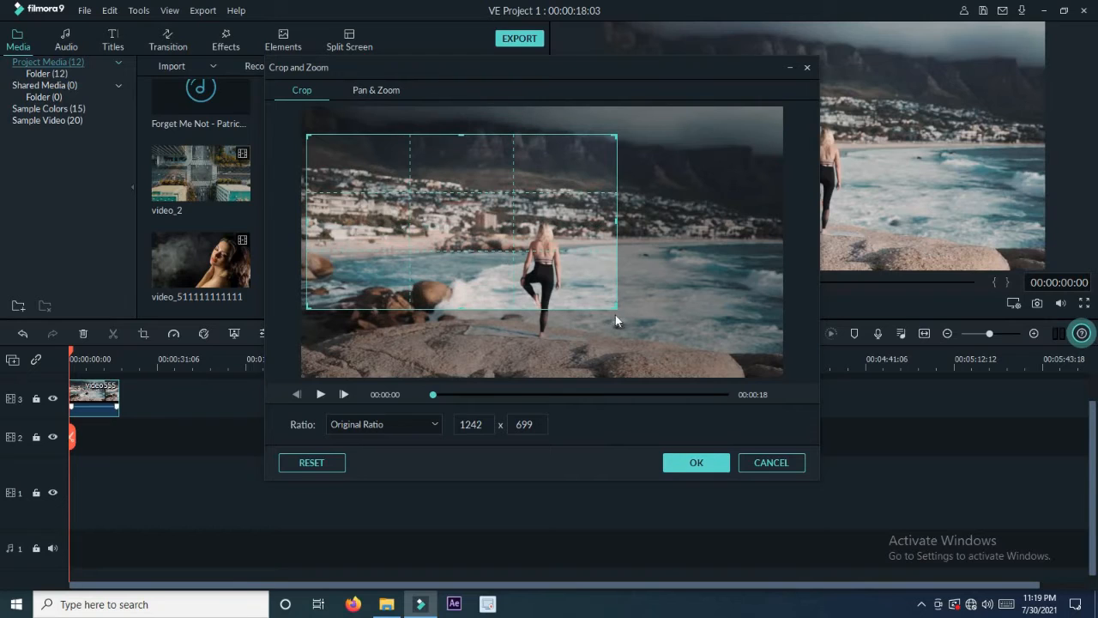
pyautogui.moveTo(615, 315); pyautogui.dragTo(531, 292)
pyautogui.moveTo(470, 218); pyautogui.dragTo(468, 185)
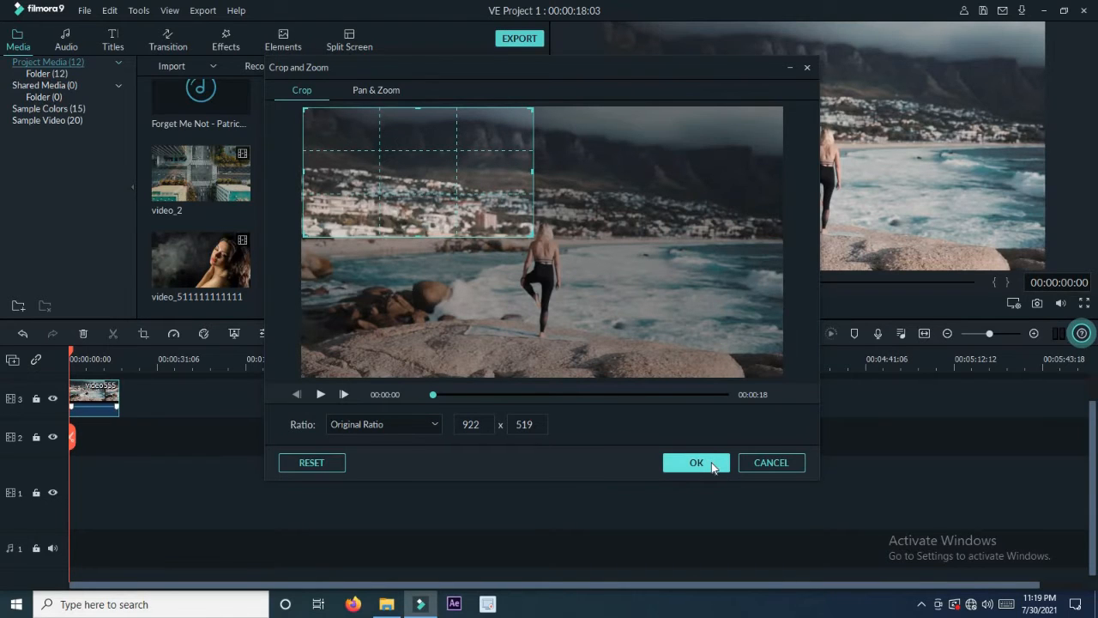
pyautogui.click(696, 463)
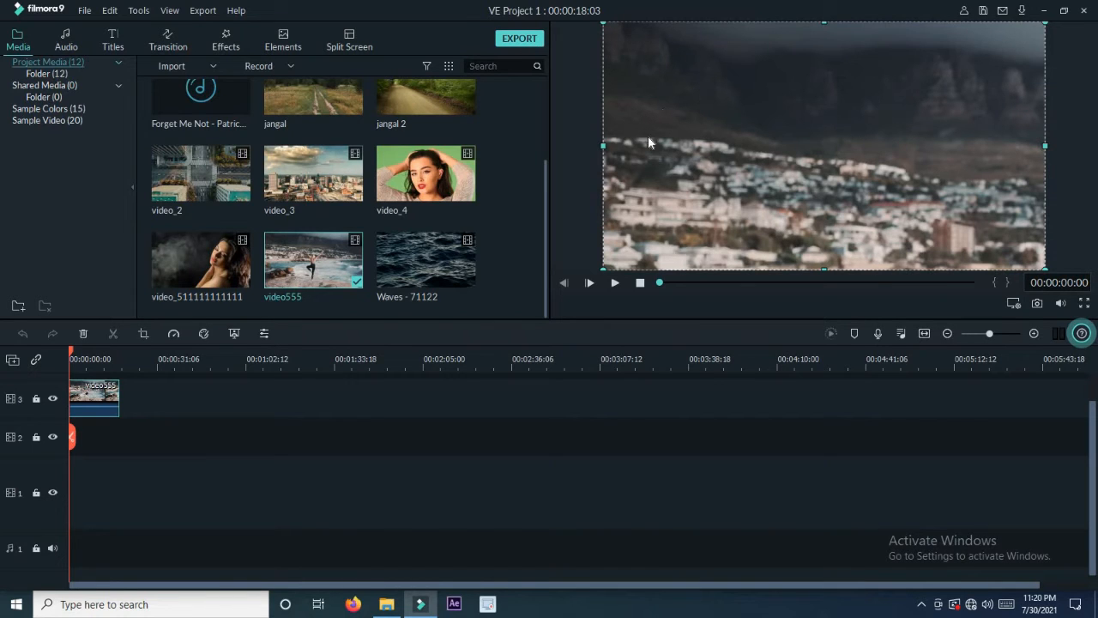
# - Play back the cropped video555 clip and apply Crop to Fit to it
pyautogui.click(615, 283)
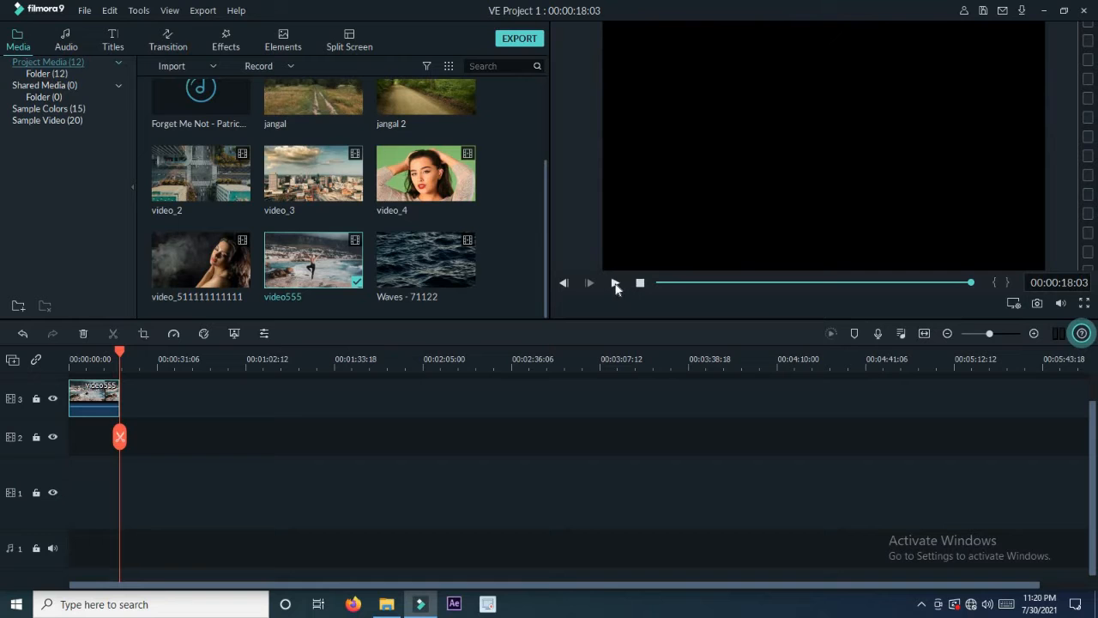
pyautogui.click(614, 283)
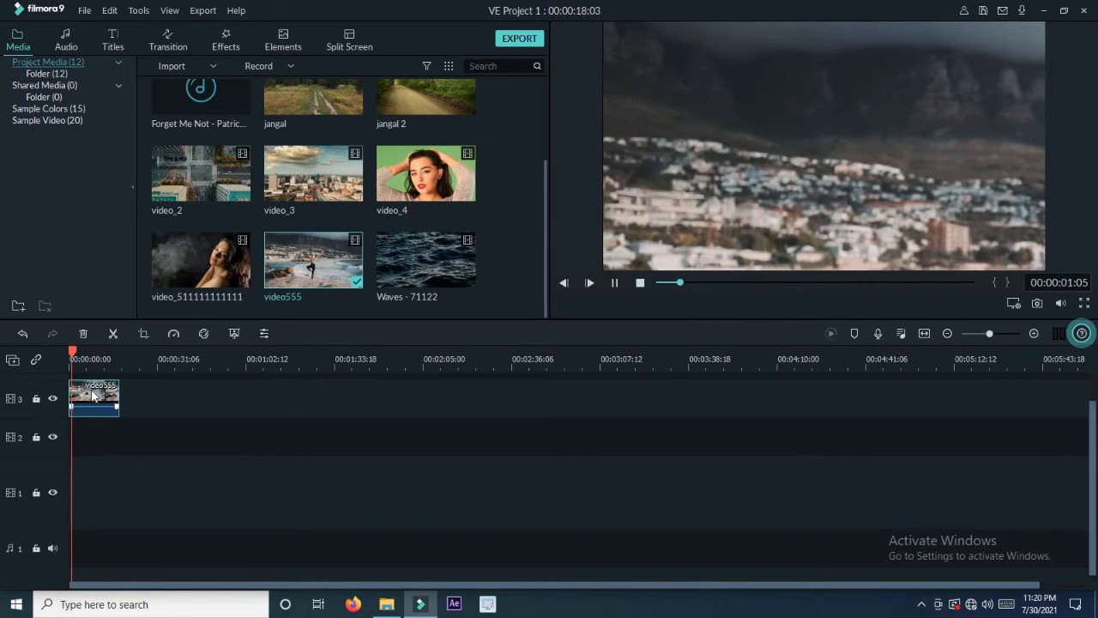
pyautogui.click(614, 283)
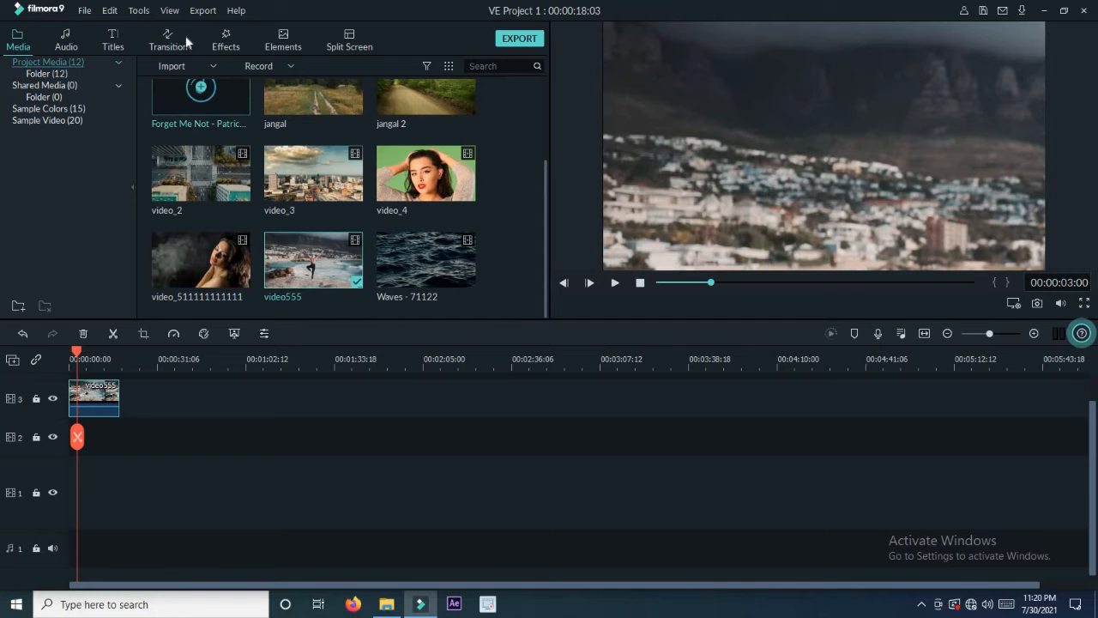
pyautogui.click(139, 12)
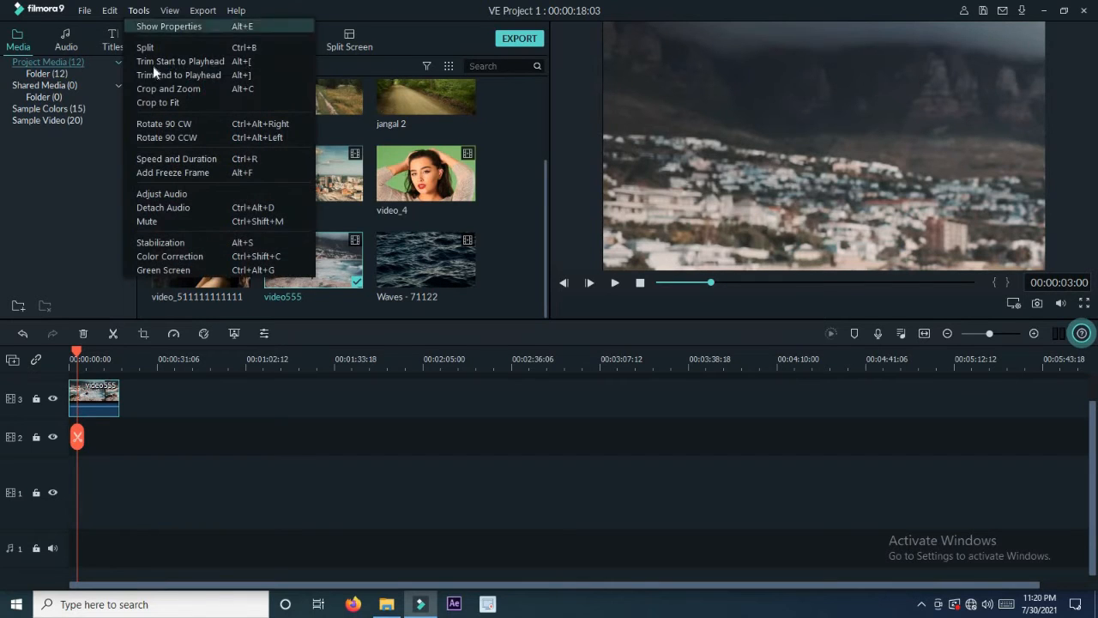
pyautogui.click(189, 102)
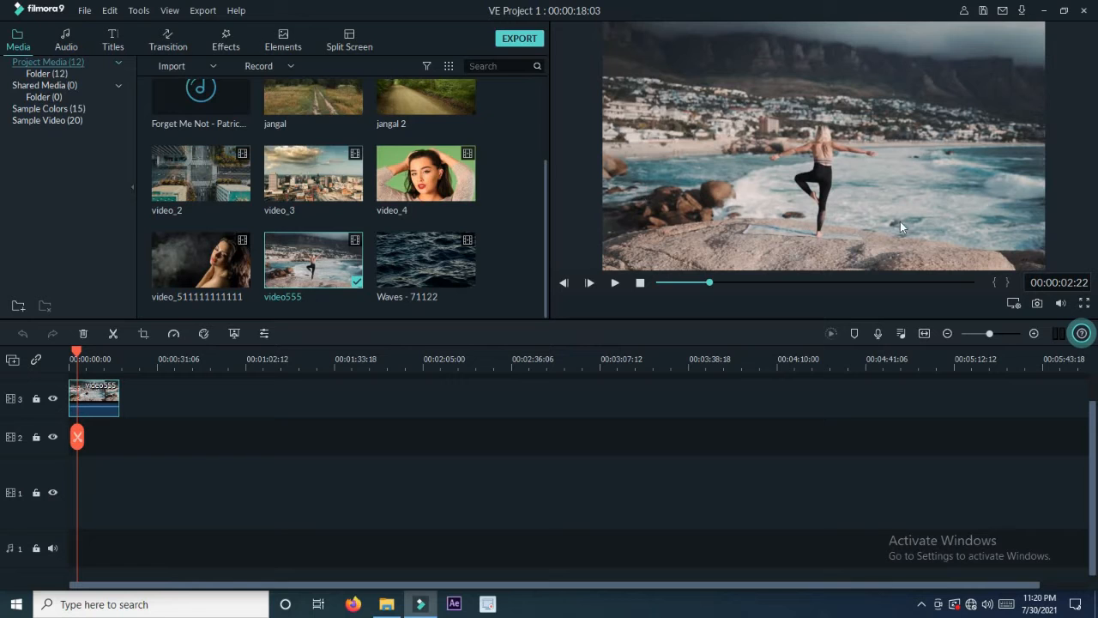
# - Rotate the video555 clip 90 degrees clockwise four times, through a full turn
pyautogui.click(139, 11)
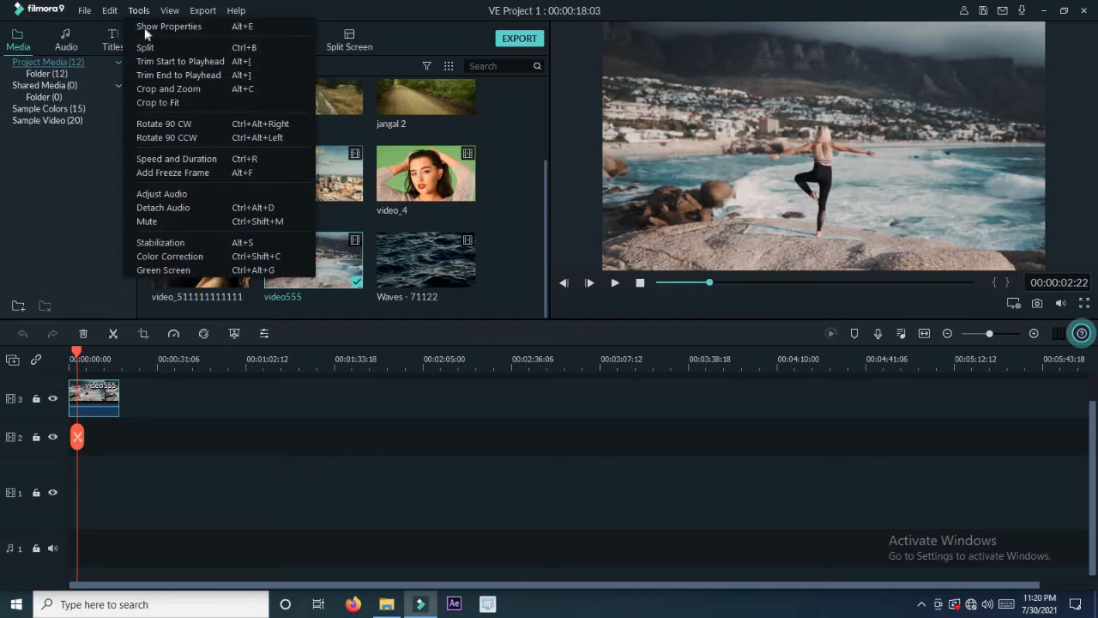
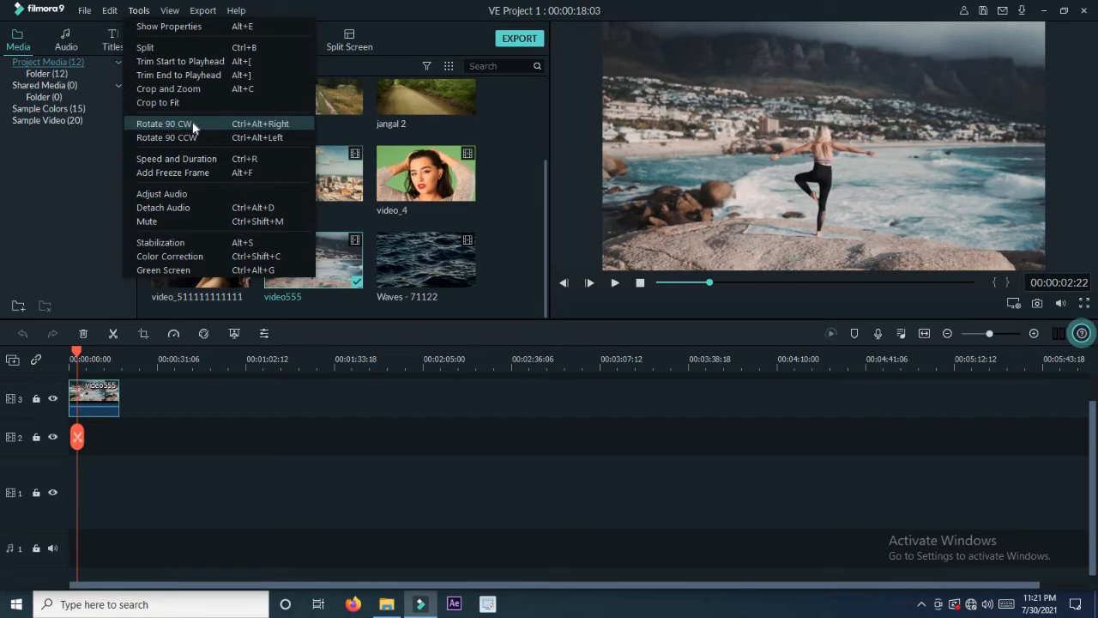
pyautogui.click(192, 124)
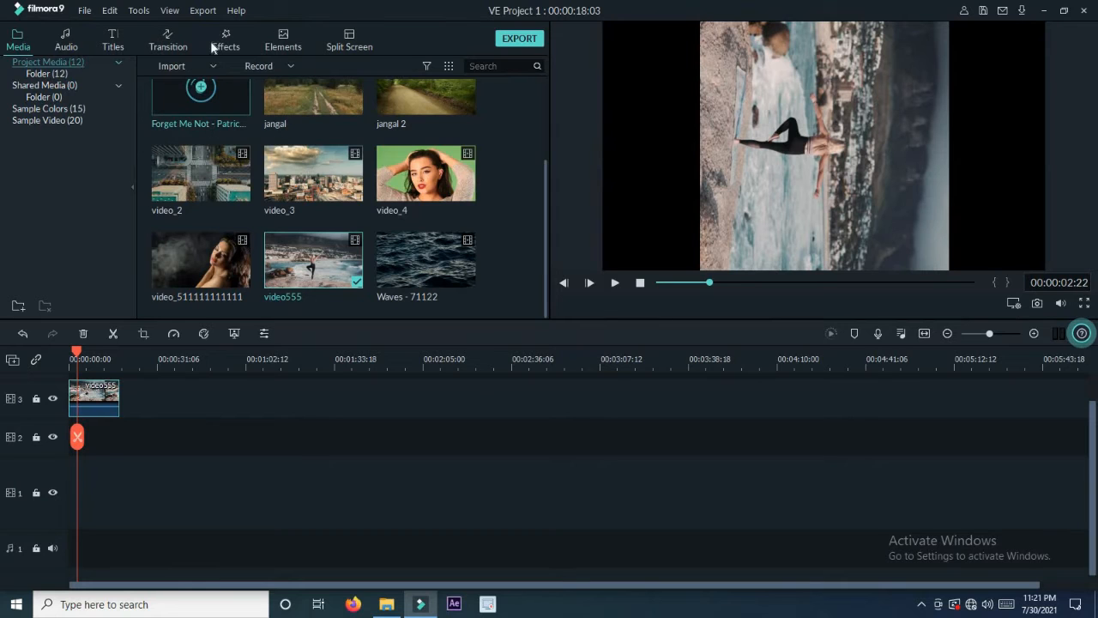
pyautogui.click(141, 11)
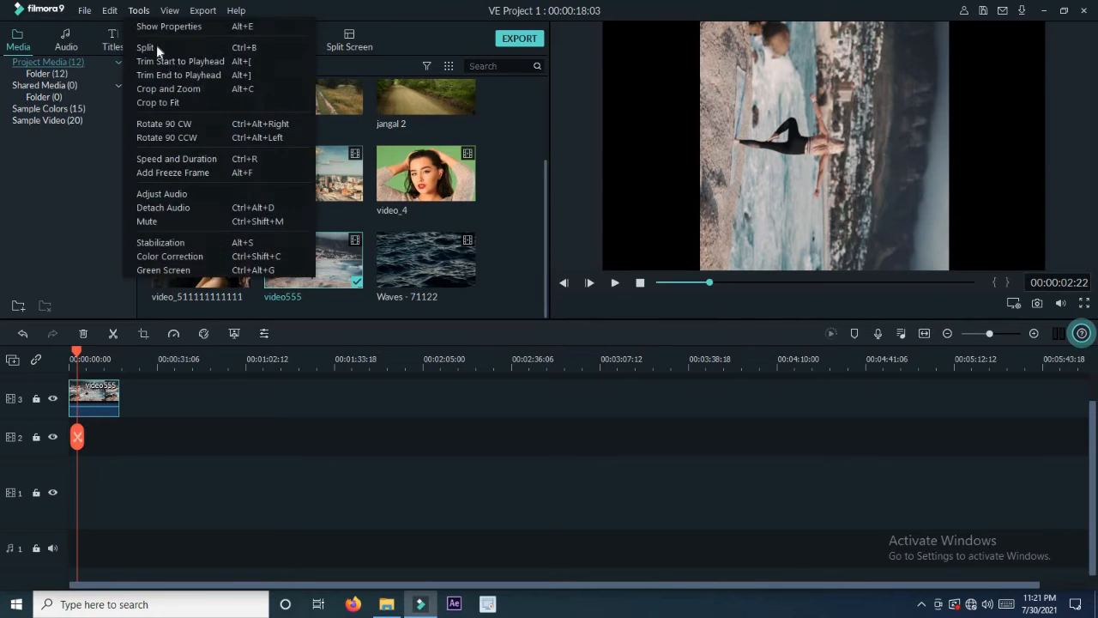
pyautogui.click(184, 123)
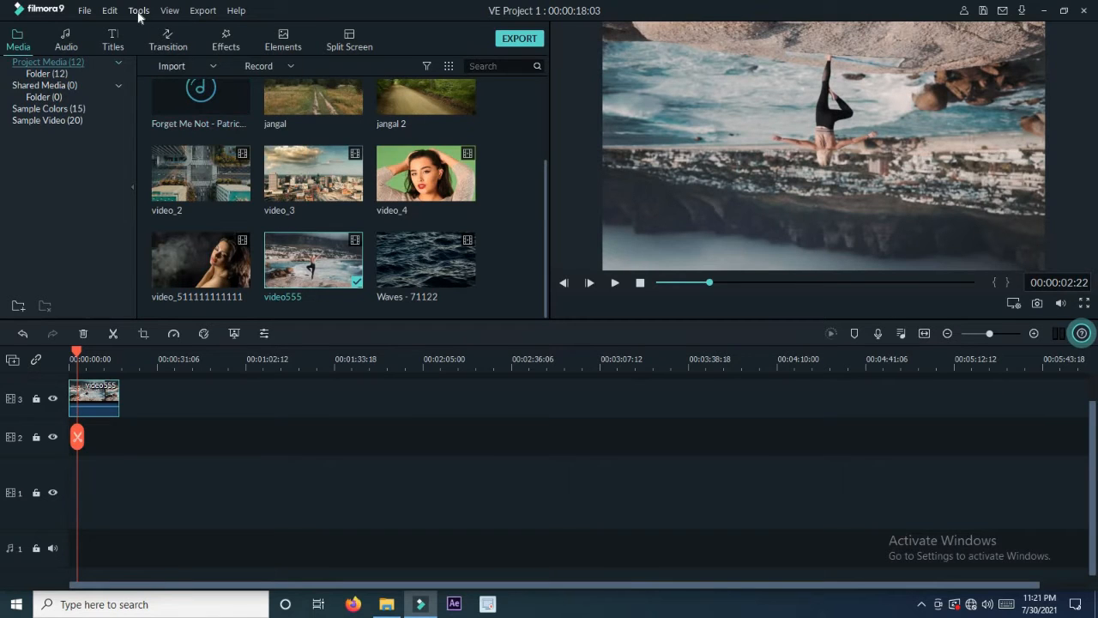
pyautogui.click(139, 12)
pyautogui.click(183, 126)
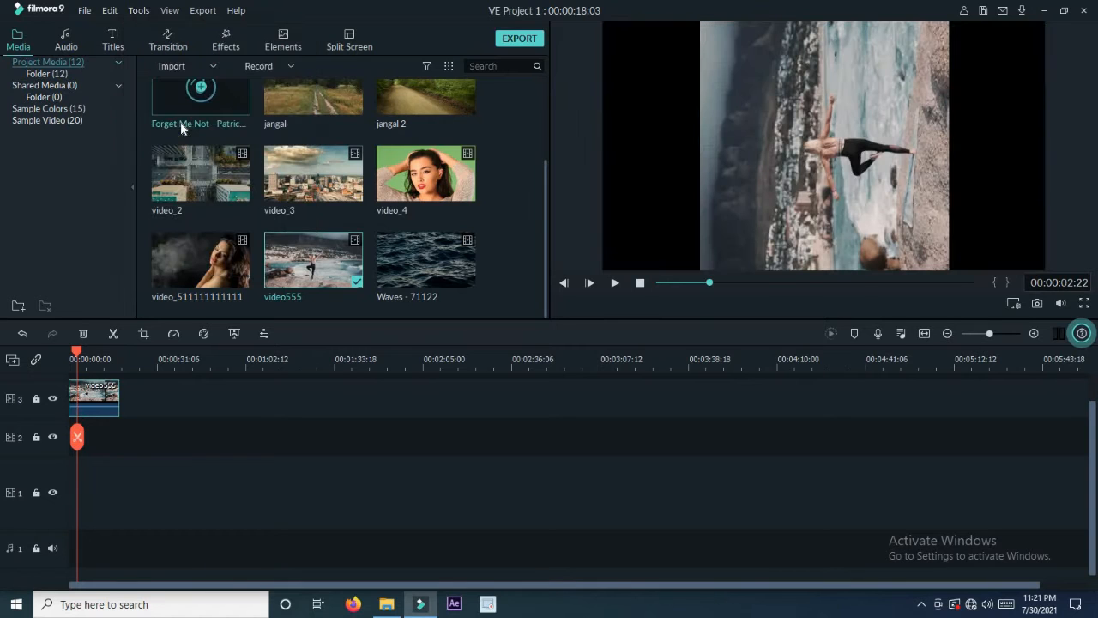
pyautogui.click(140, 10)
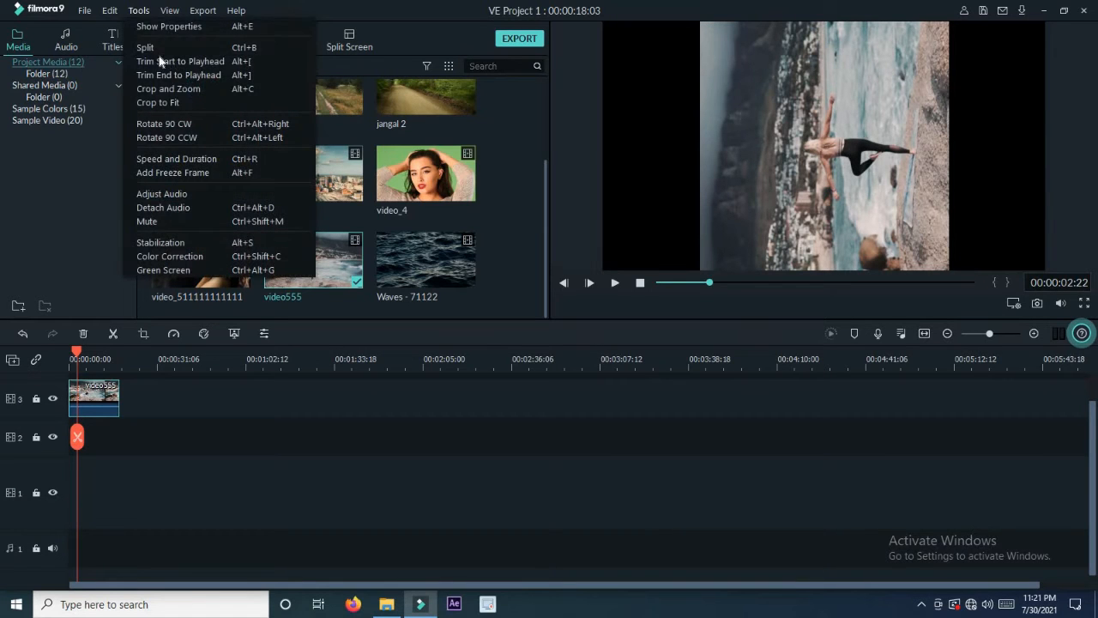
pyautogui.click(183, 123)
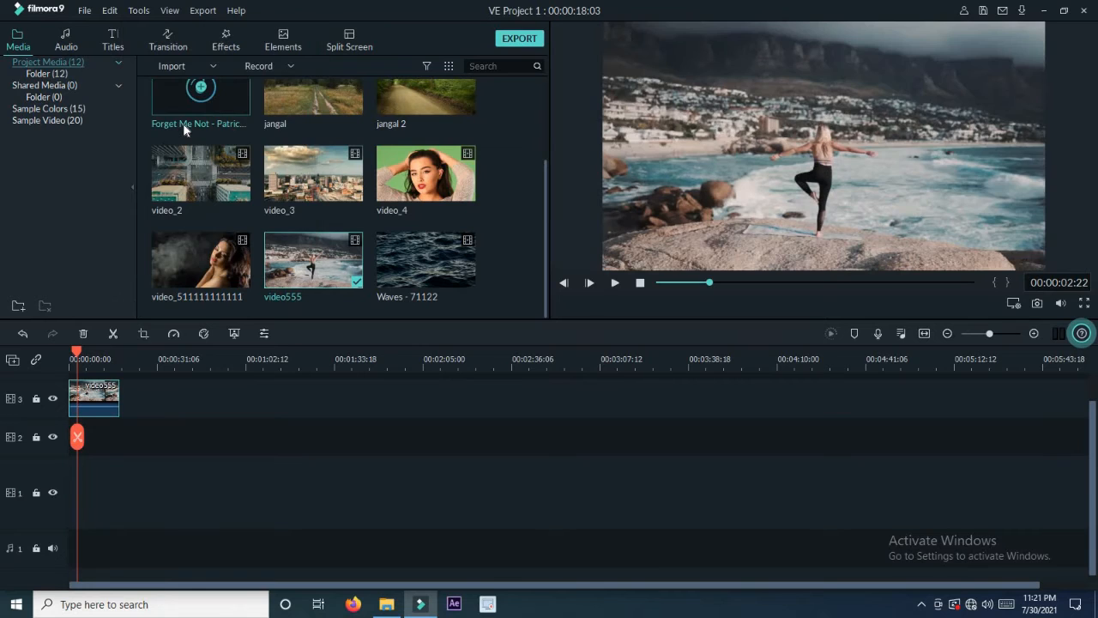
# - Rotate the video555 clip 90 degrees counterclockwise four times, through a full turn
pyautogui.click(152, 12)
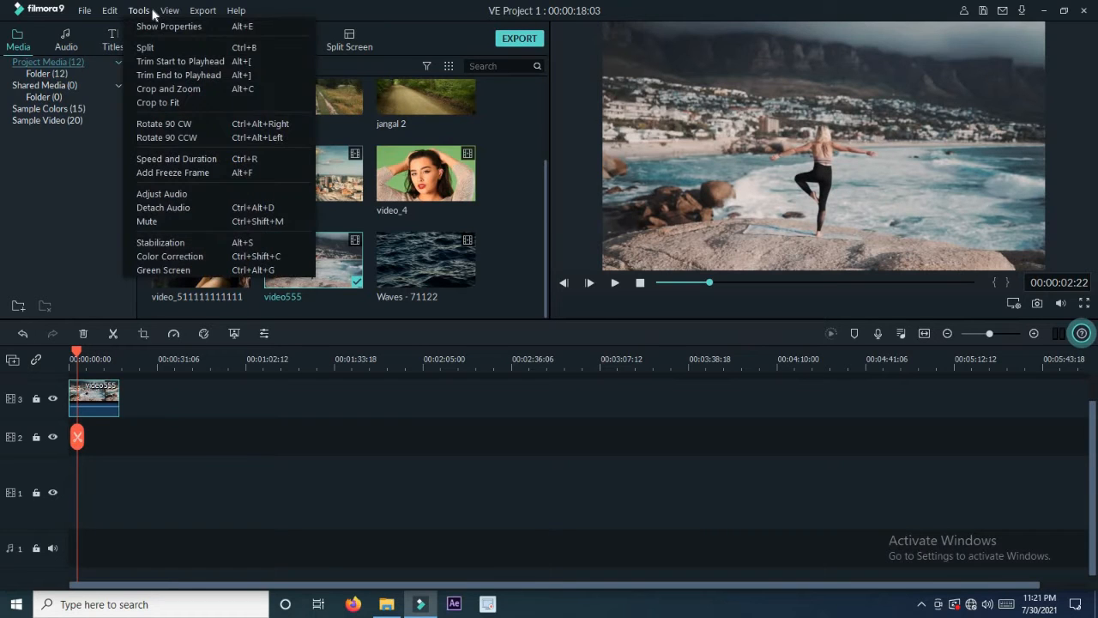
pyautogui.click(197, 138)
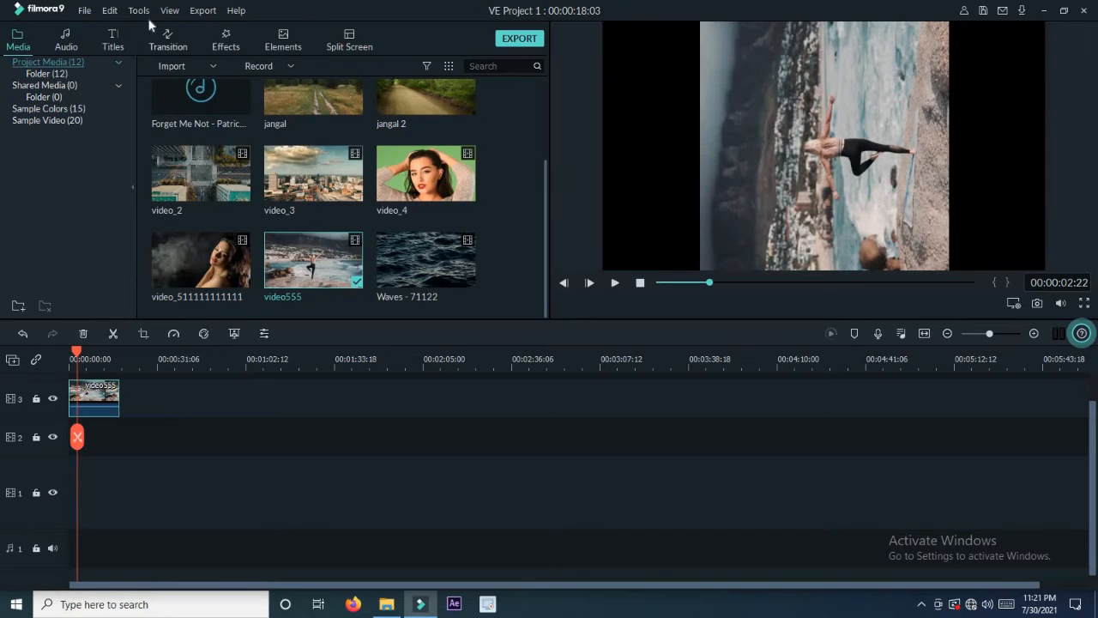
pyautogui.click(139, 11)
pyautogui.click(181, 138)
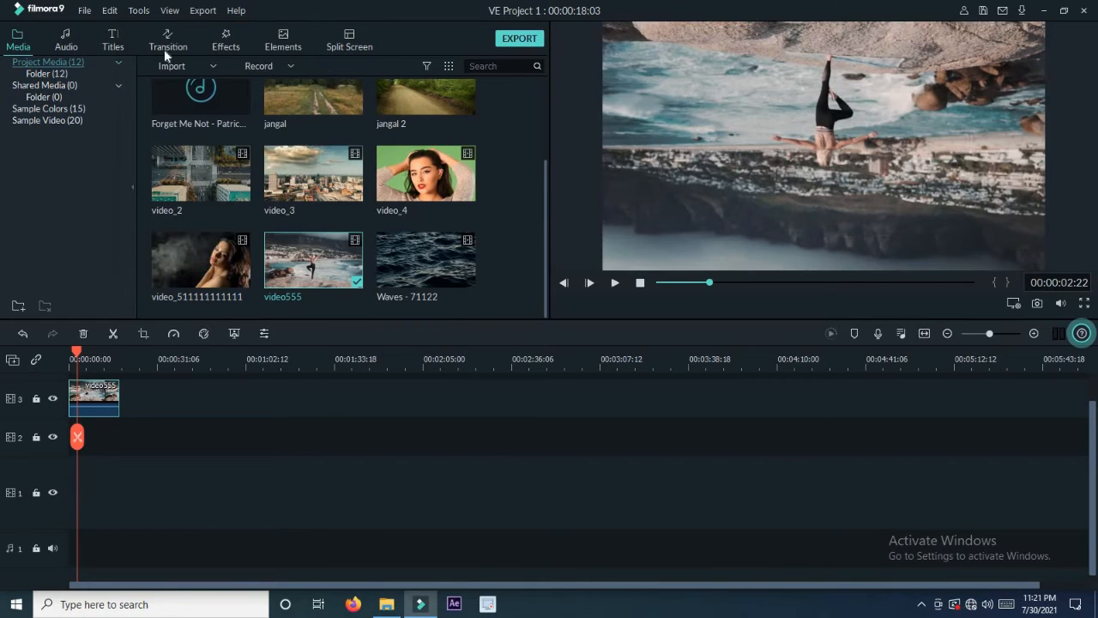
pyautogui.click(140, 10)
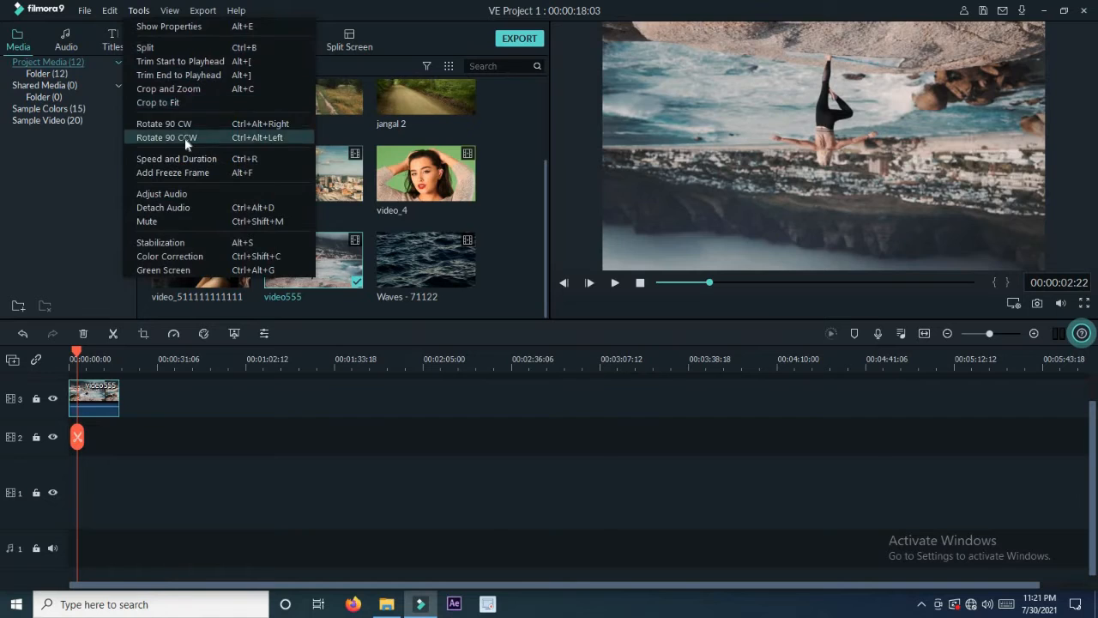
pyautogui.click(185, 137)
pyautogui.click(143, 12)
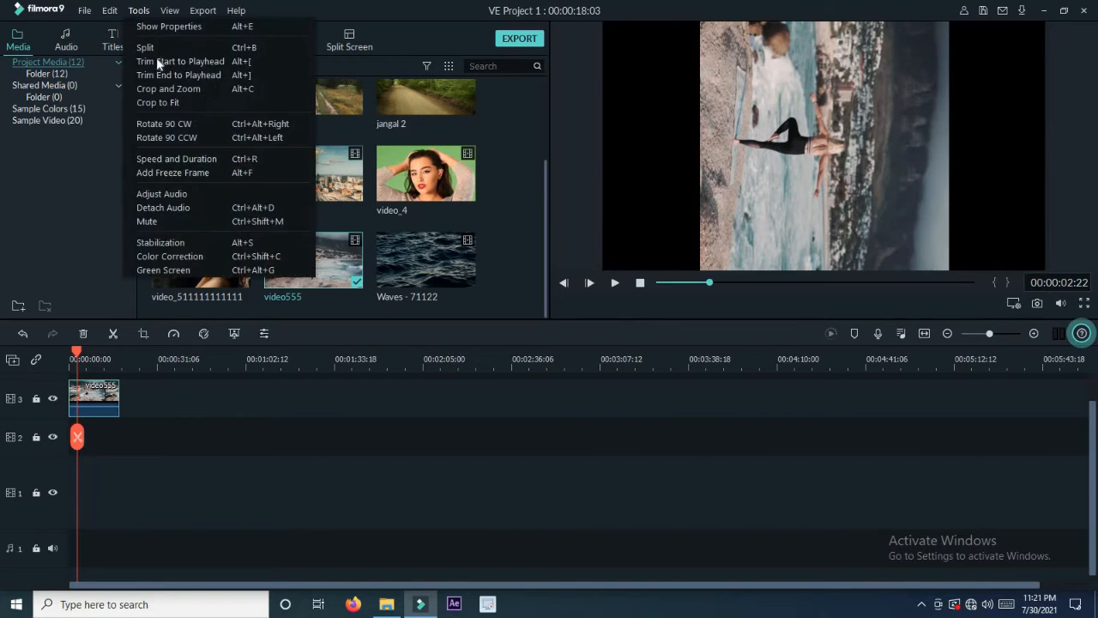
pyautogui.click(190, 132)
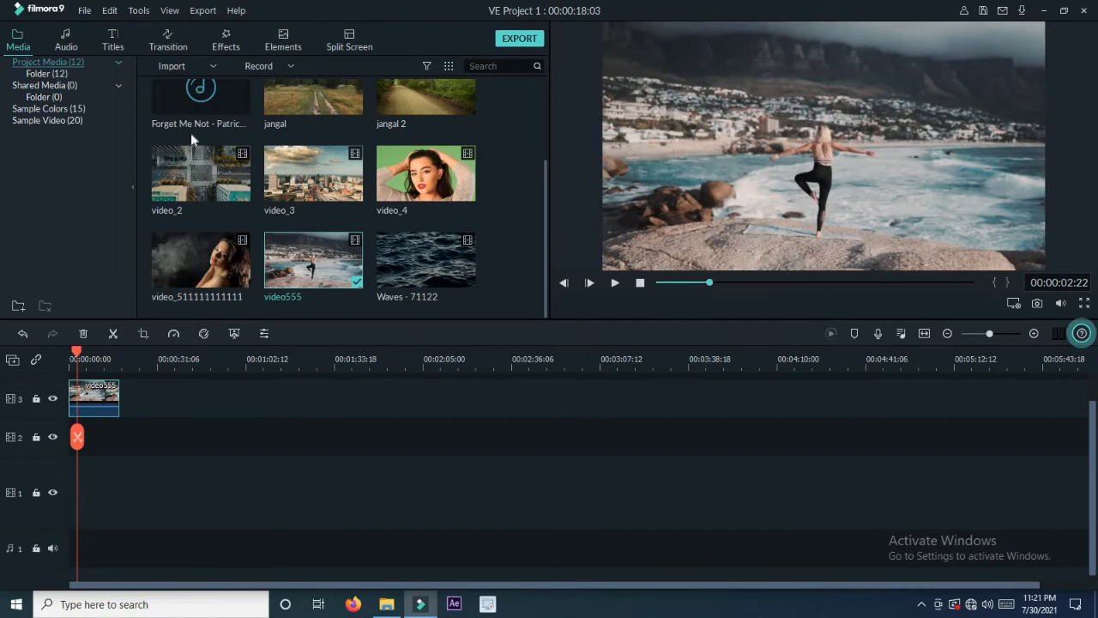
pyautogui.click(140, 12)
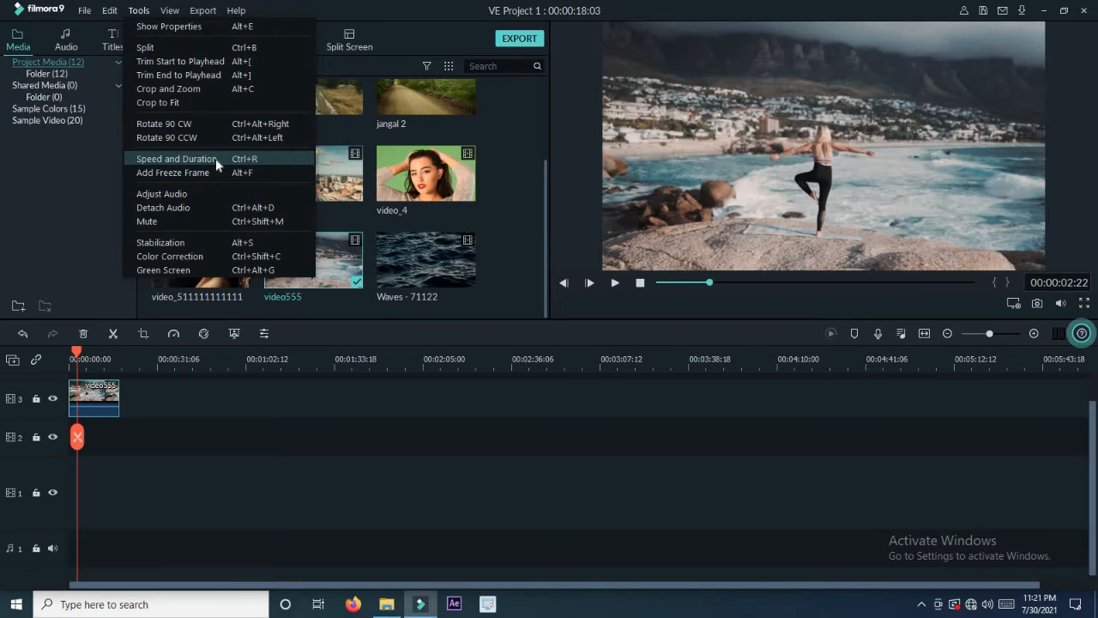
pyautogui.click(215, 158)
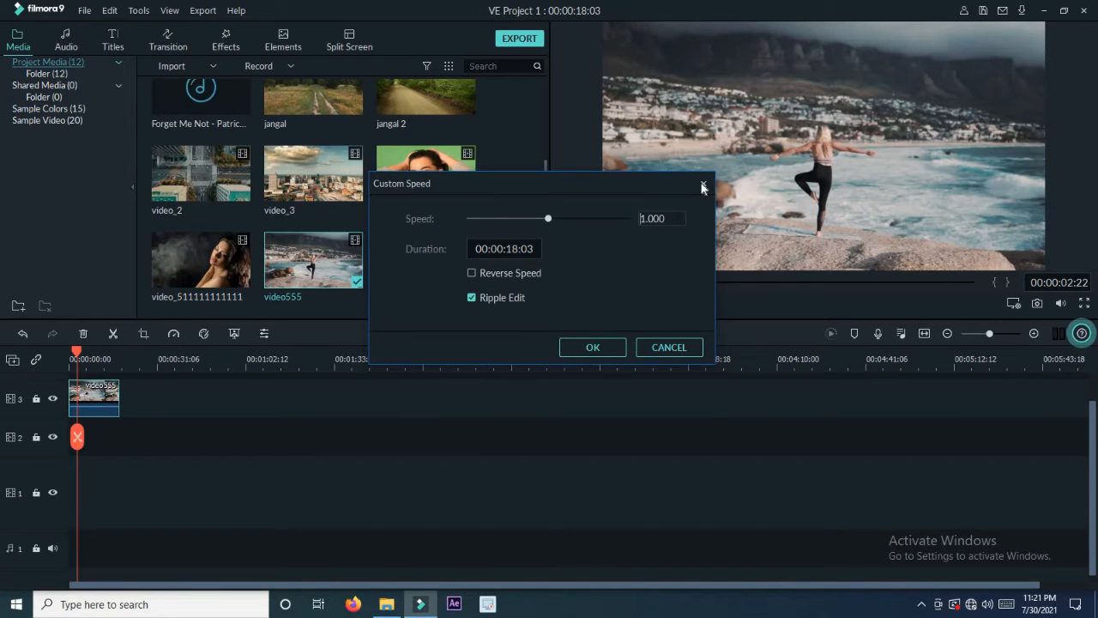
pyautogui.click(666, 345)
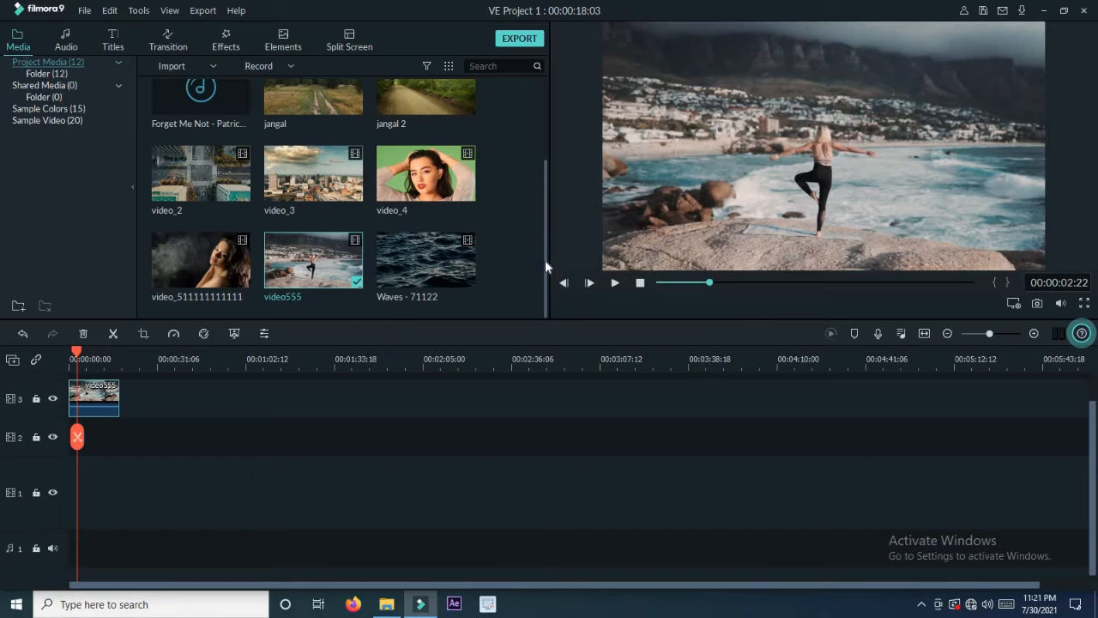
# - Delete the video555 clip from the timeline
pyautogui.moveTo(544, 260); pyautogui.dragTo(544, 235)
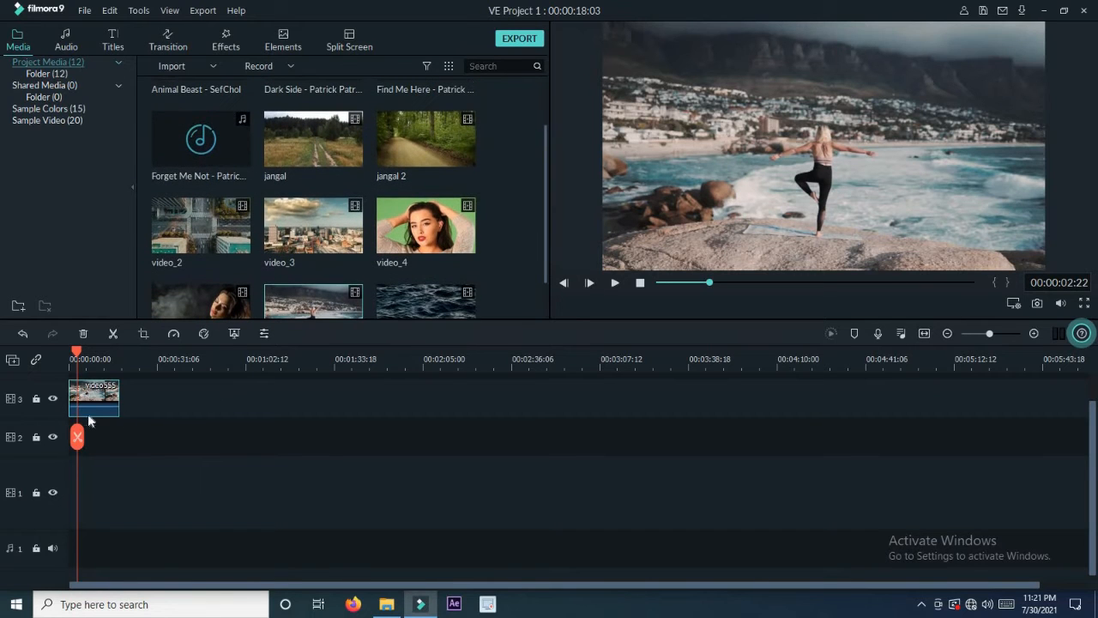
pyautogui.press('Delete')
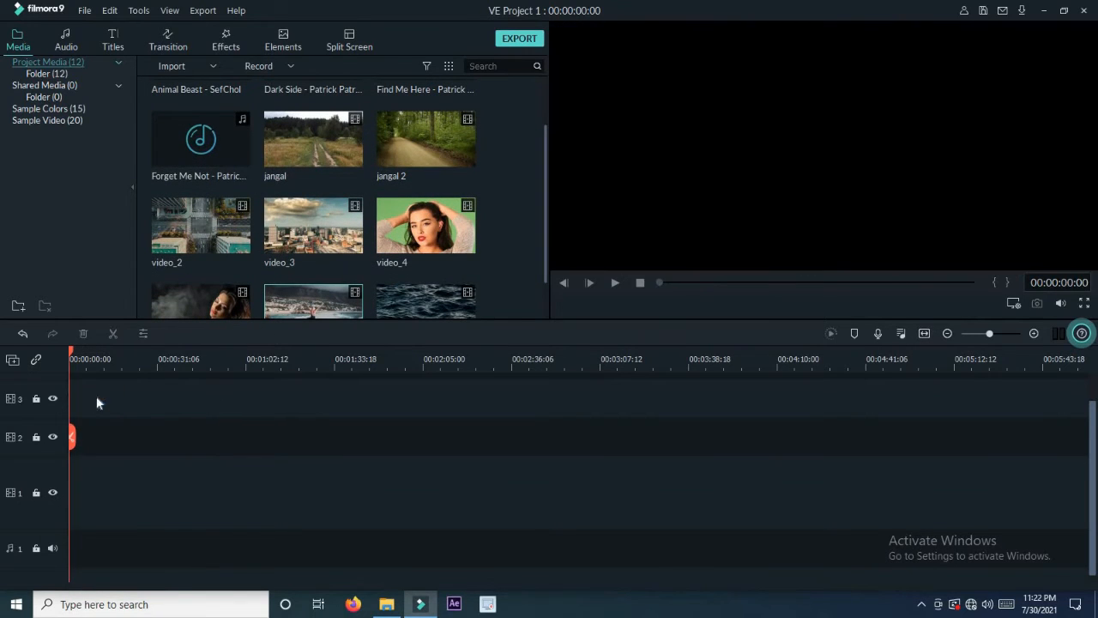
# - Place the jangal clip at the start of a new video track 4, matching the project to 1920 x 1080 60fps, and play it
pyautogui.moveTo(334, 152); pyautogui.dragTo(134, 376)
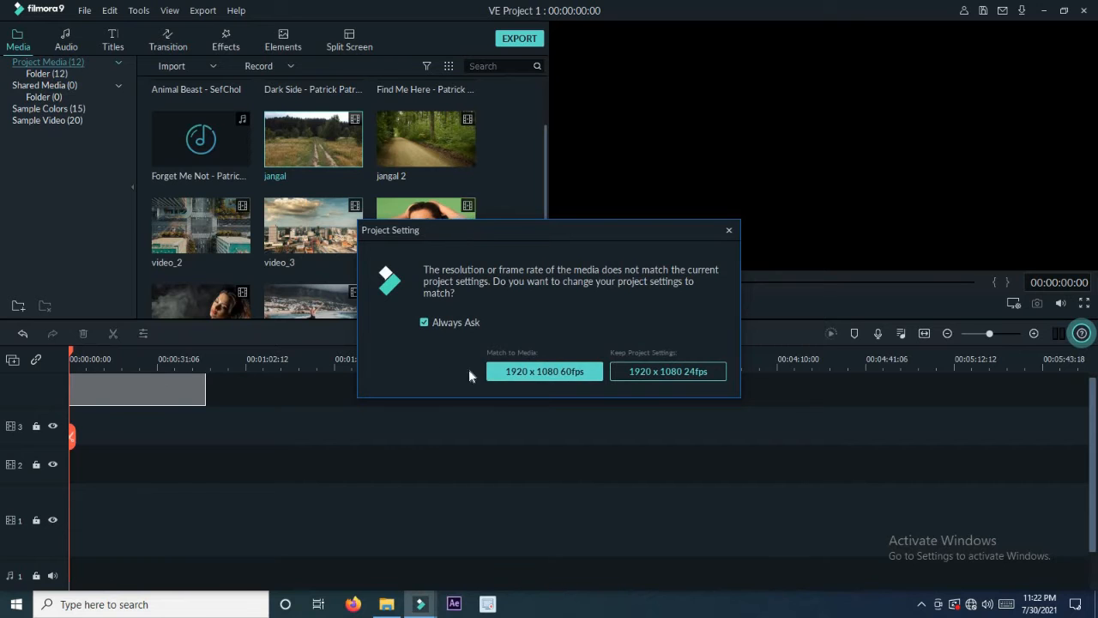
pyautogui.click(558, 375)
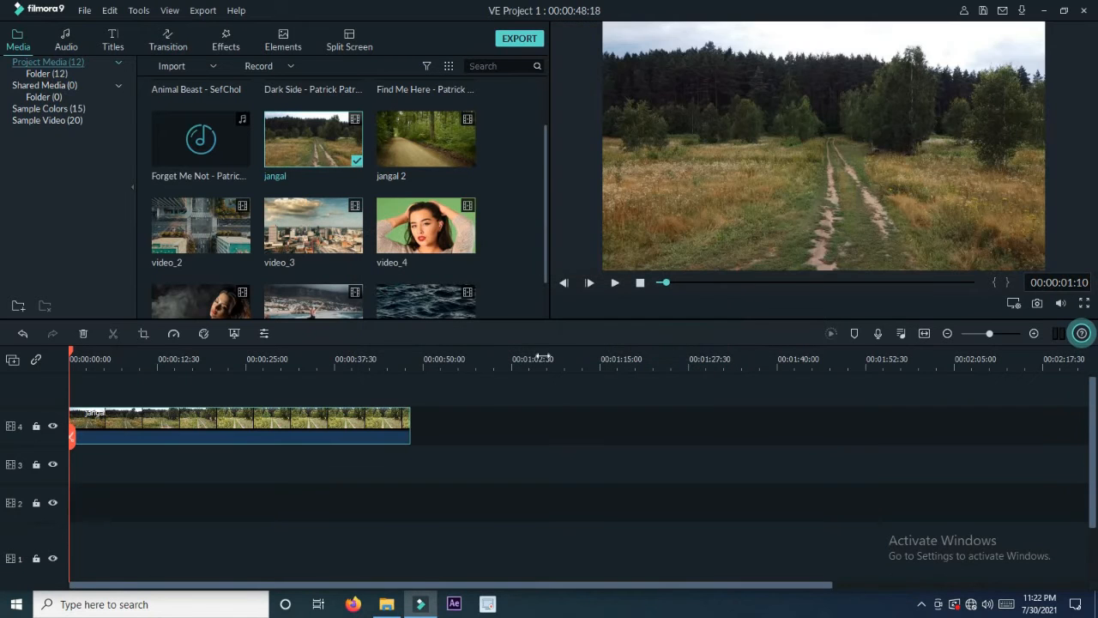
pyautogui.click(614, 282)
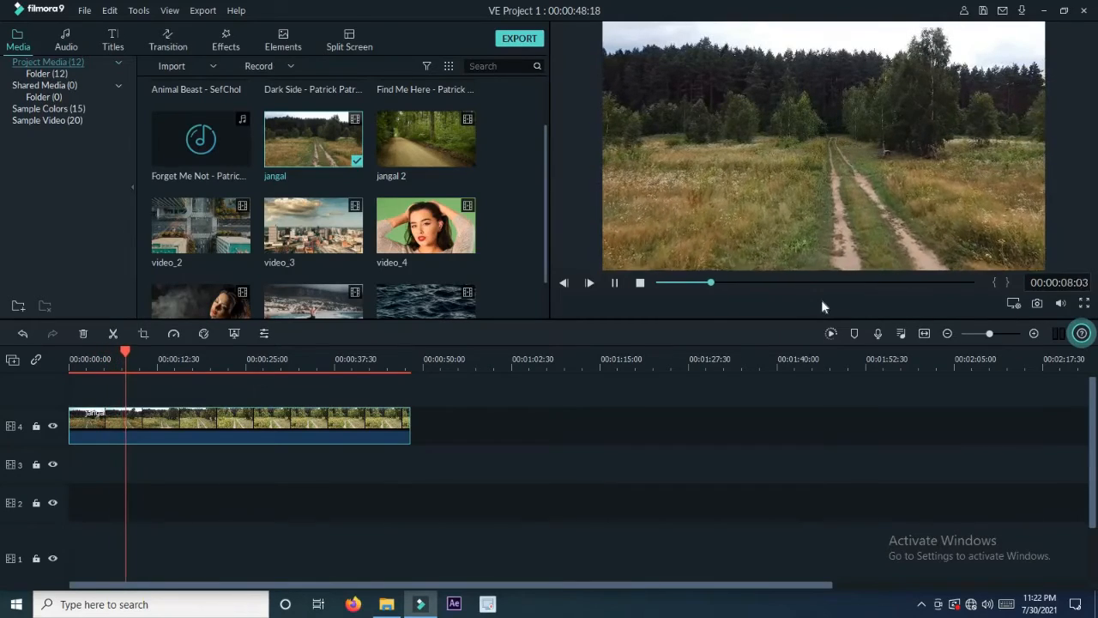
# - Pause the playback and return the playhead to the start of the jangal clip
pyautogui.click(615, 283)
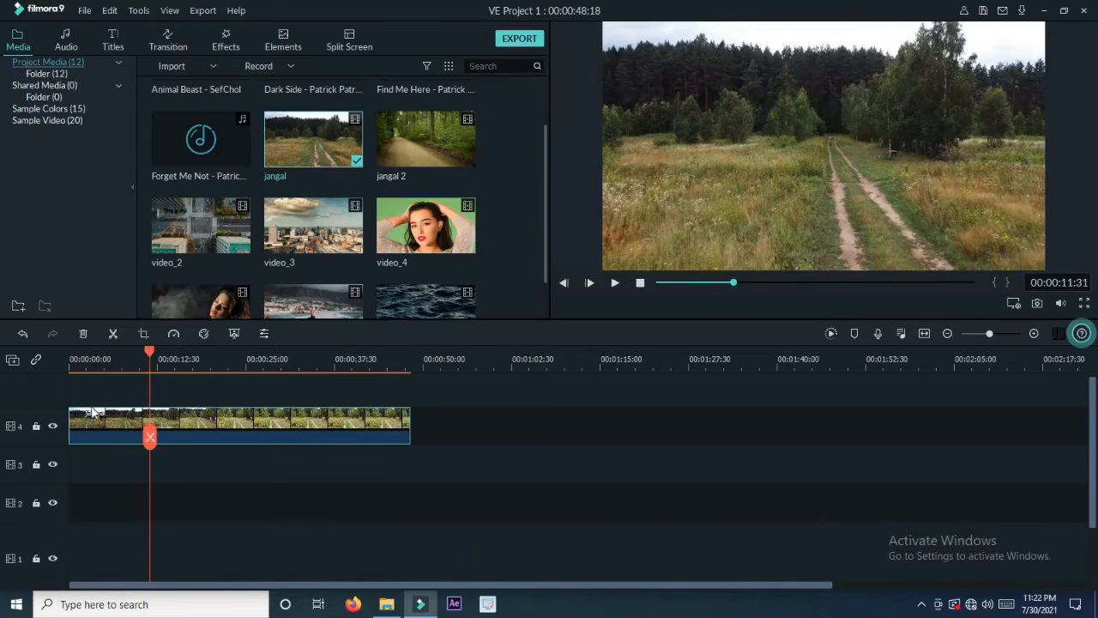
pyautogui.moveTo(85, 353); pyautogui.dragTo(68, 348)
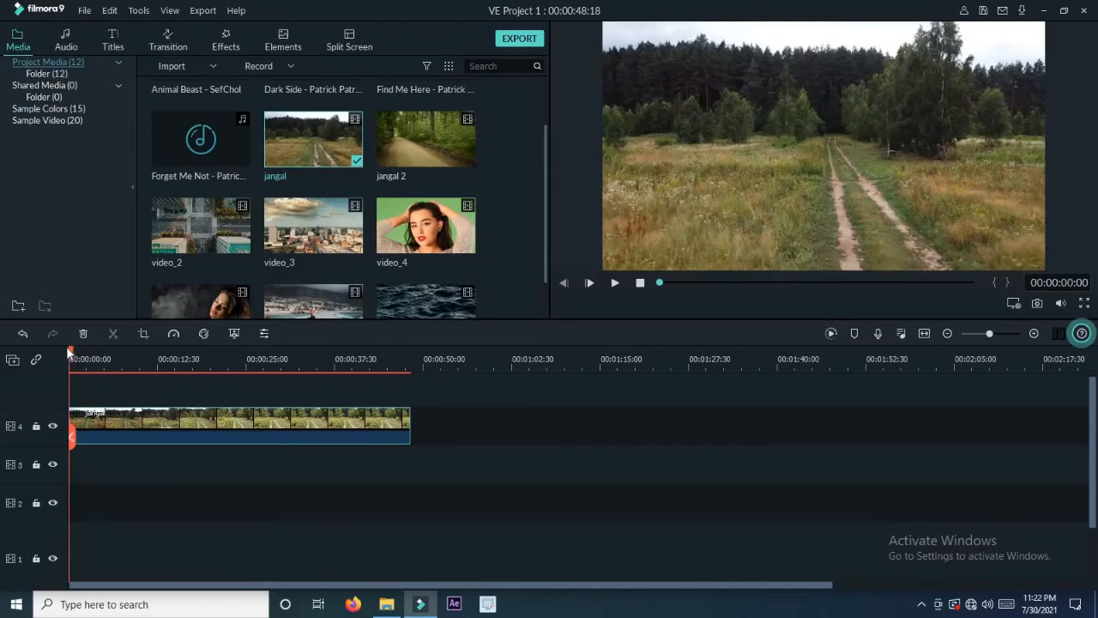
pyautogui.click(140, 11)
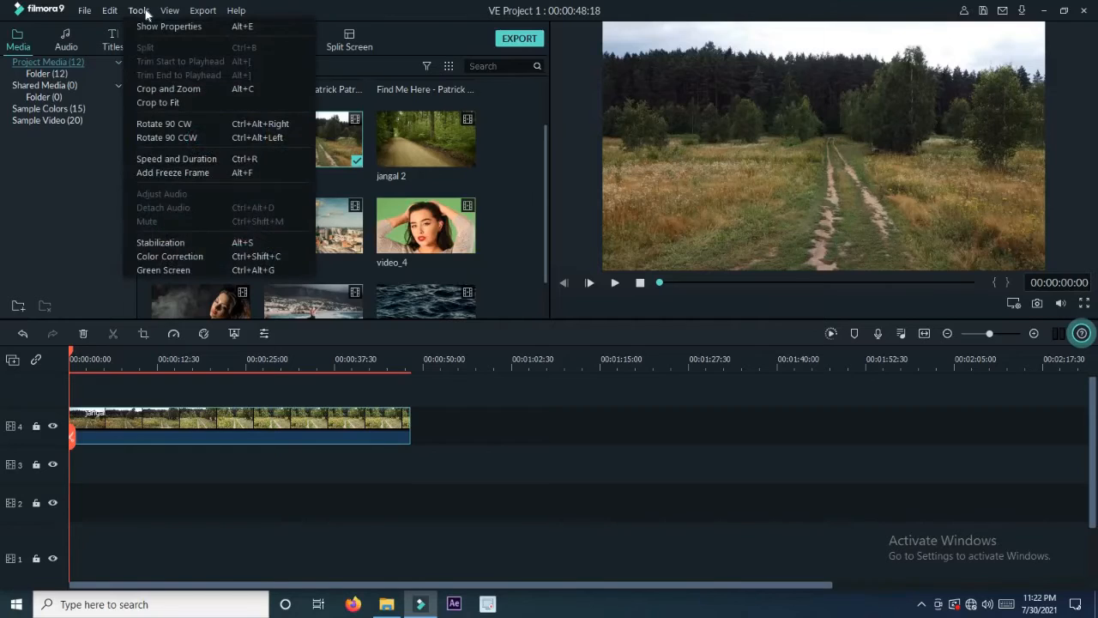
pyautogui.click(228, 417)
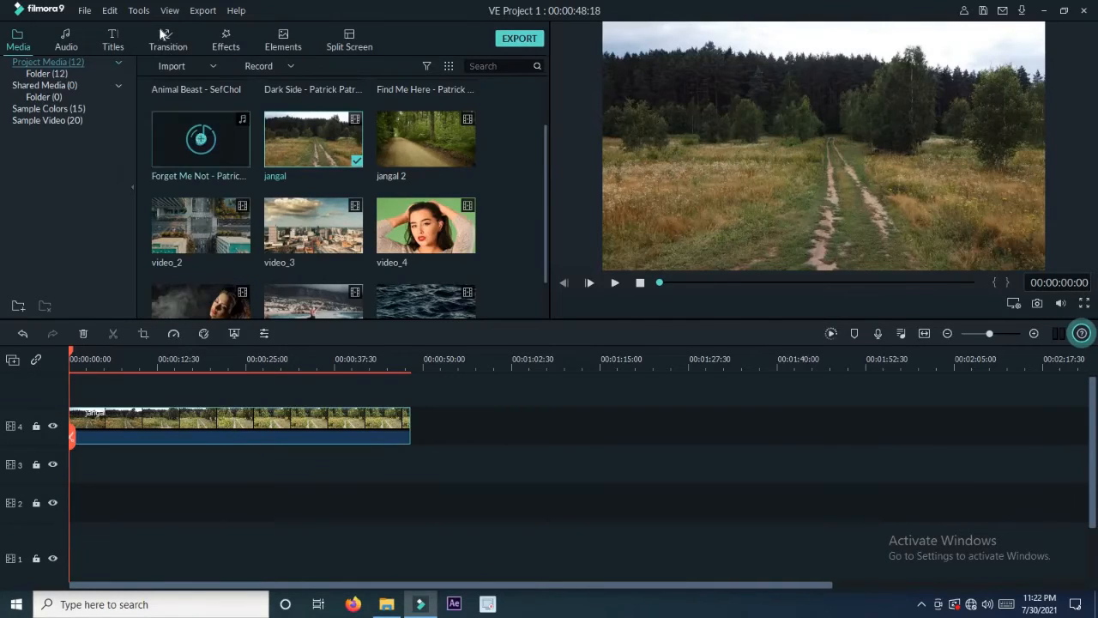
# - Speed up the jangal clip to 4.453 with a custom speed
pyautogui.click(139, 11)
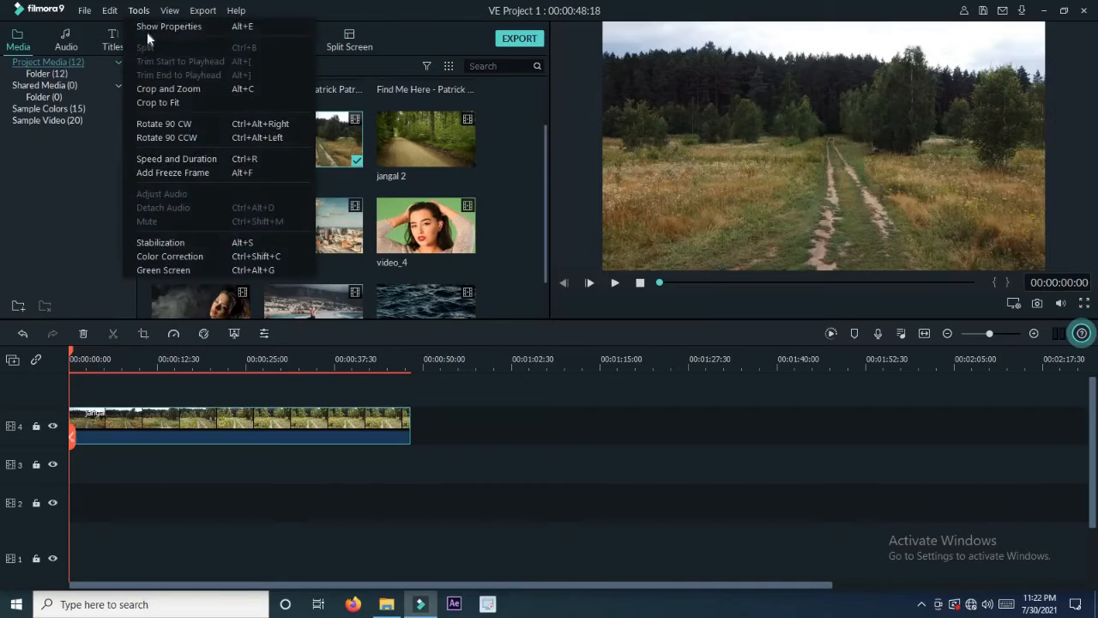
pyautogui.click(198, 163)
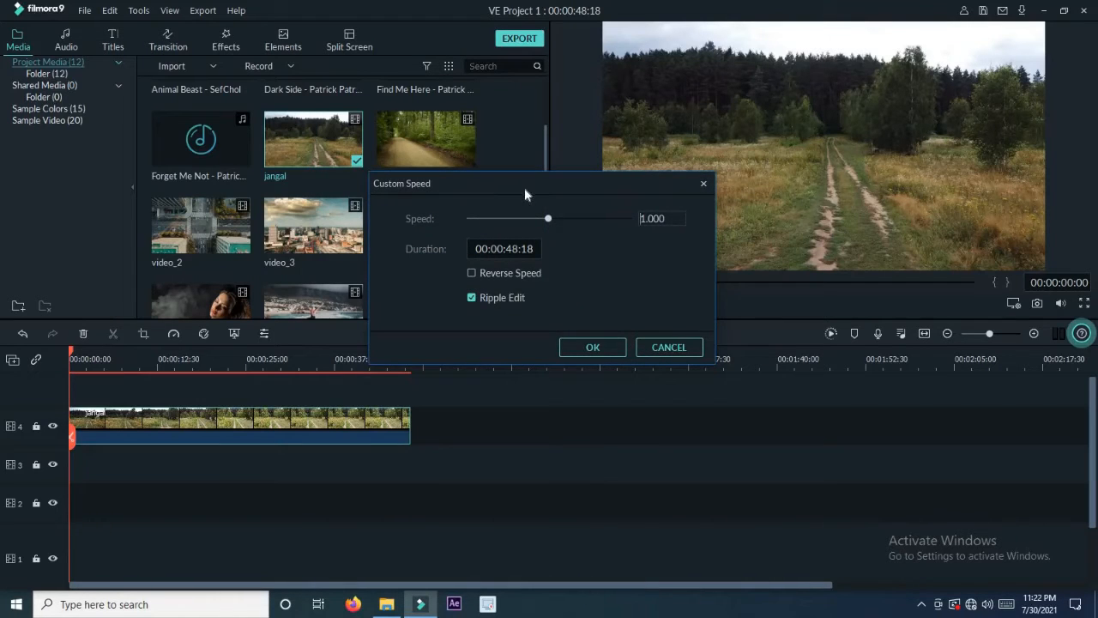
pyautogui.moveTo(512, 183); pyautogui.dragTo(430, 150)
pyautogui.moveTo(352, 122); pyautogui.dragTo(340, 107)
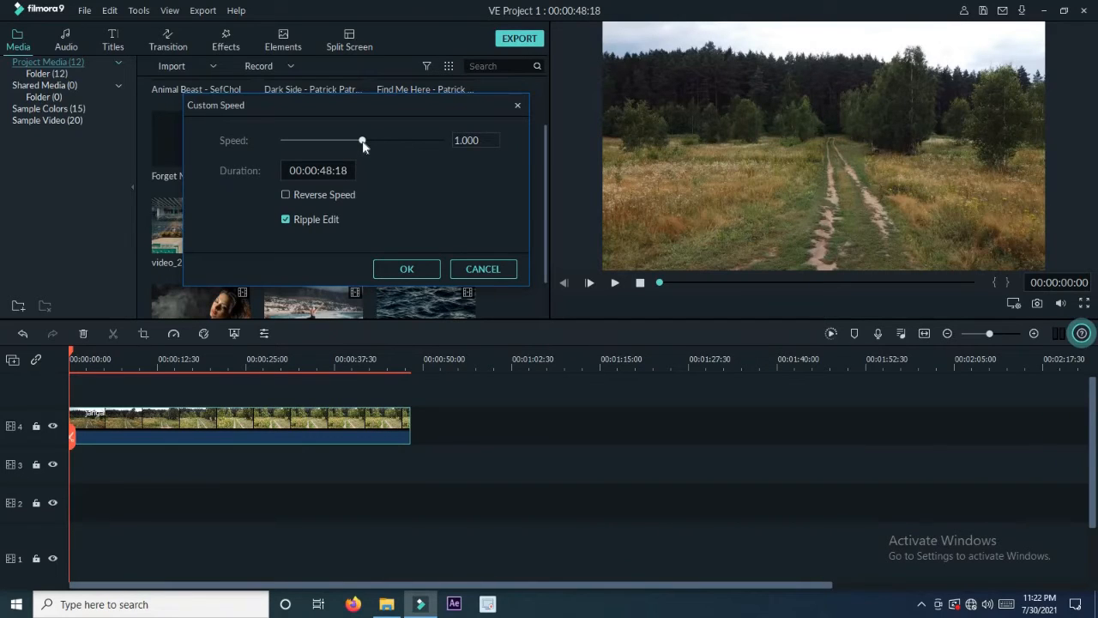
pyautogui.moveTo(363, 144); pyautogui.dragTo(372, 146)
pyautogui.moveTo(369, 144); pyautogui.dragTo(364, 143)
pyautogui.click(406, 271)
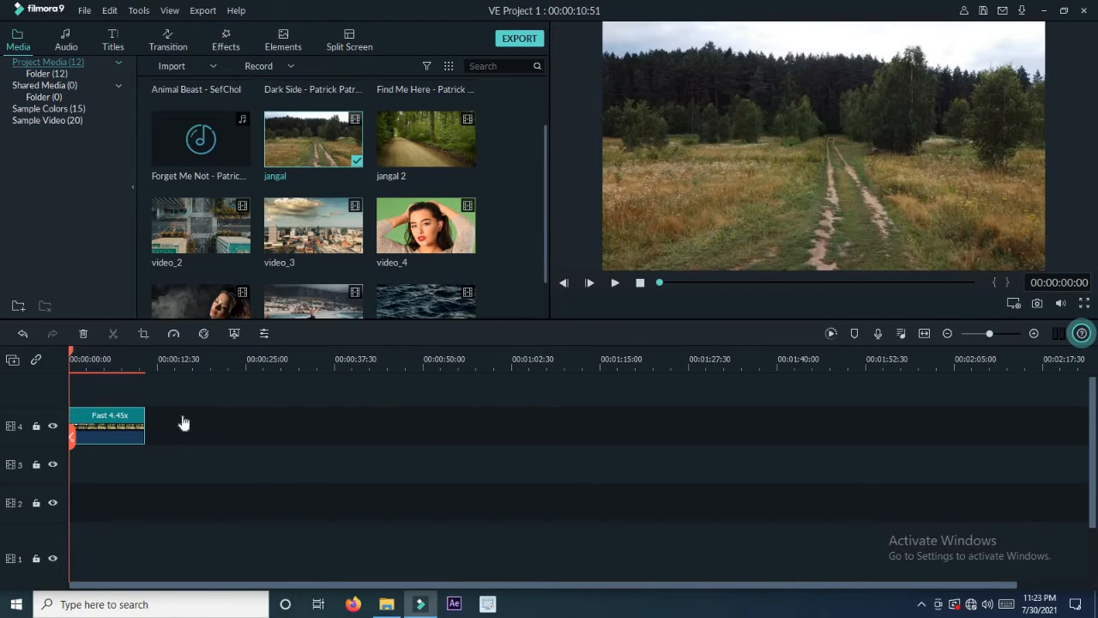
# - Play the sped-up jangal clip to check the faster motion, pausing partway through the replay
pyautogui.click(617, 284)
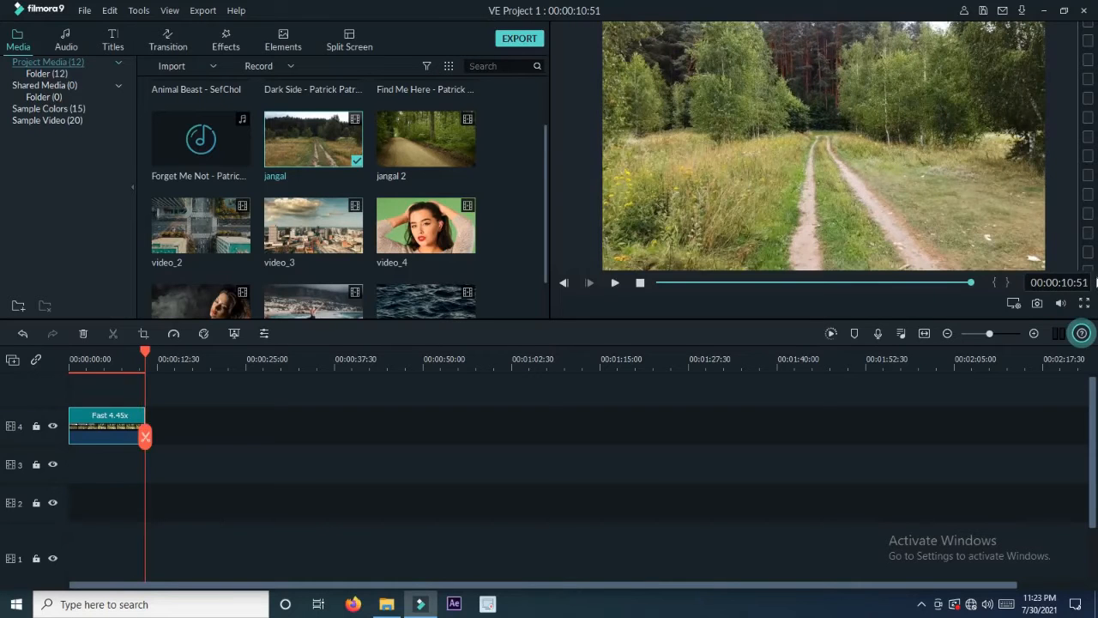
pyautogui.click(614, 284)
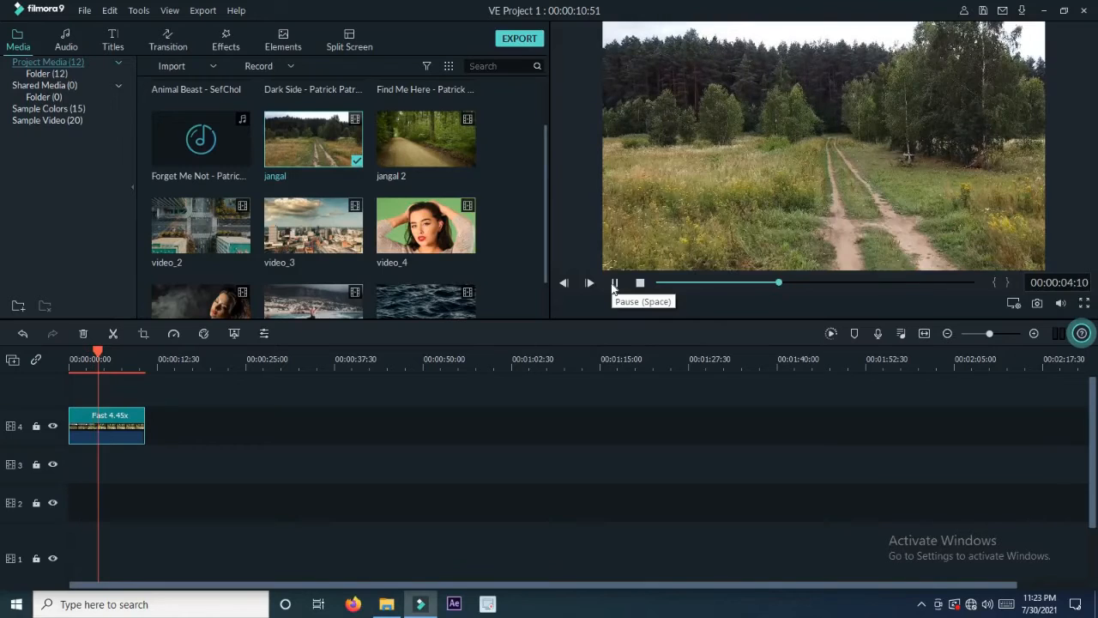
pyautogui.click(615, 283)
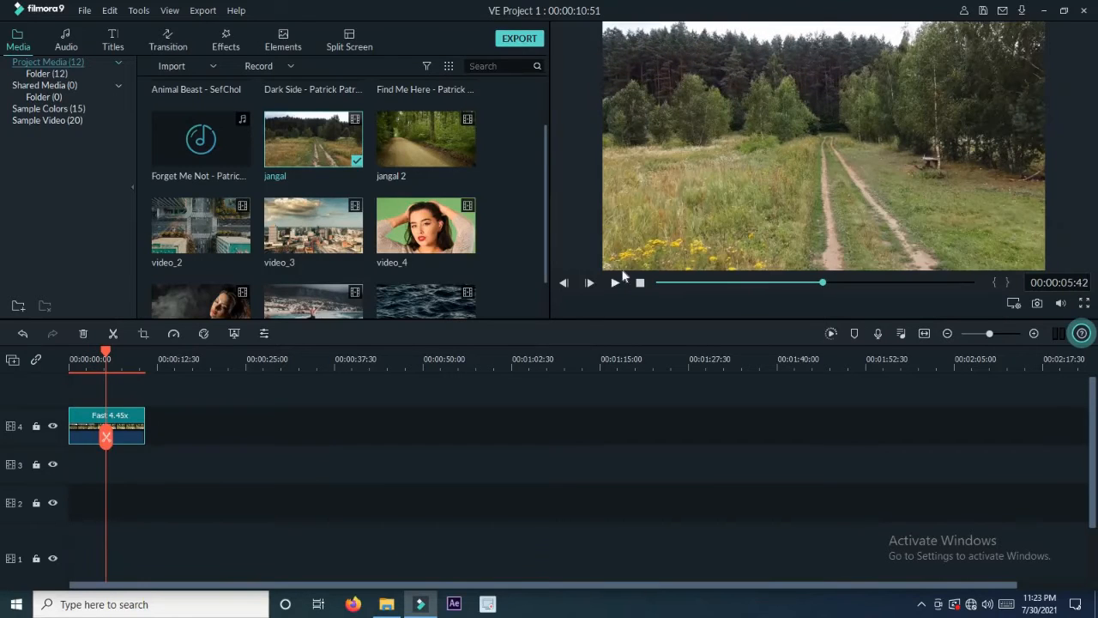
# - Slow the jangal clip down to a custom speed of 0.484 and preview part of the slow motion
pyautogui.click(138, 10)
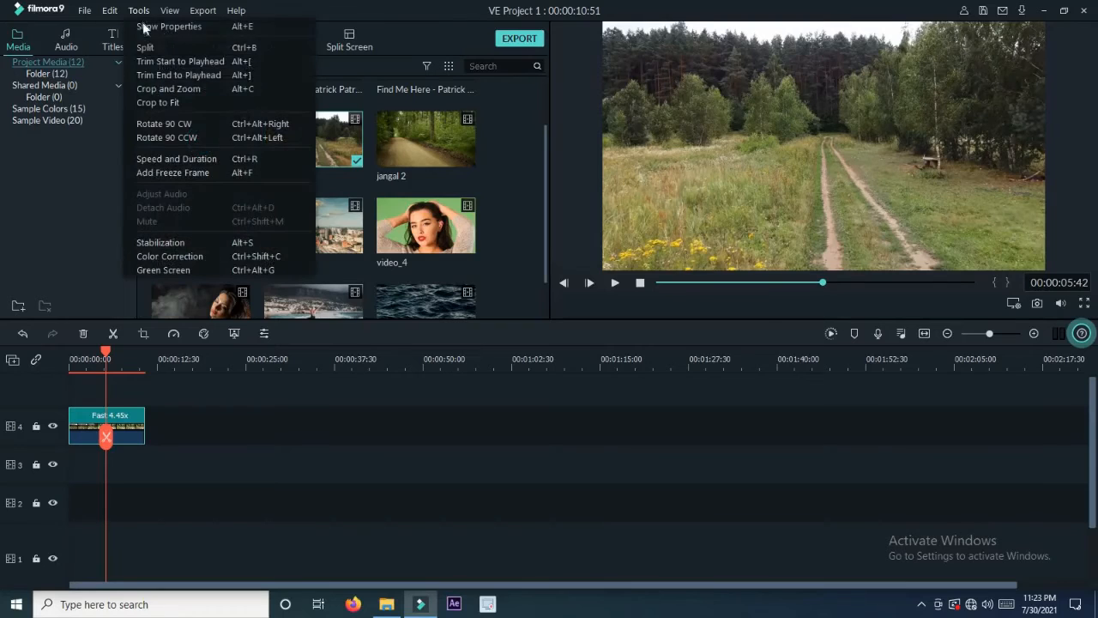
pyautogui.click(183, 160)
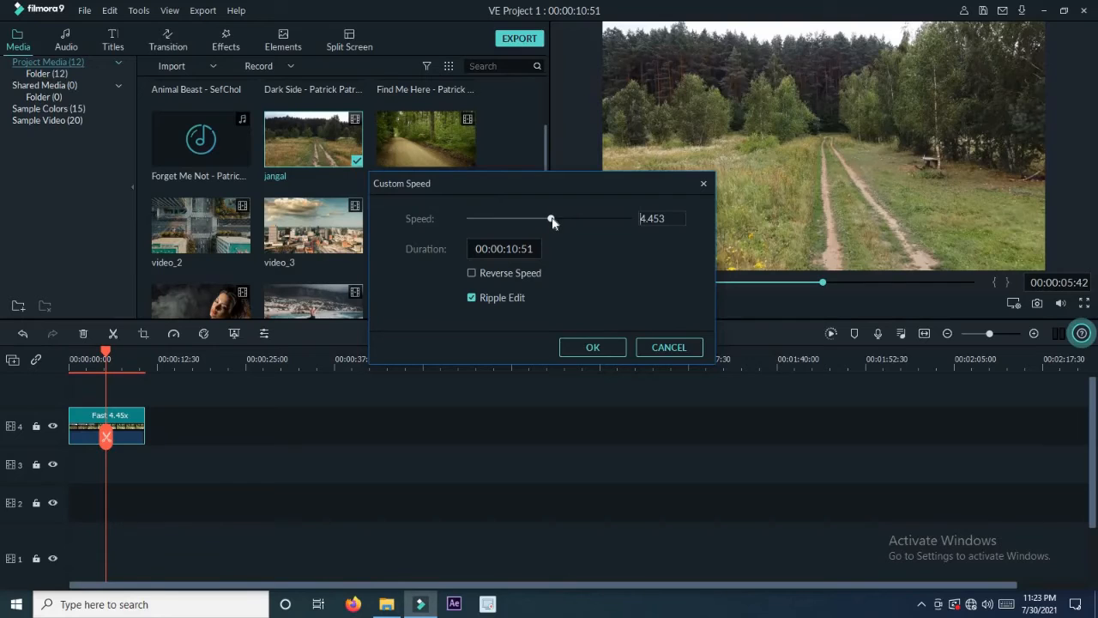
pyautogui.moveTo(553, 221); pyautogui.dragTo(511, 222)
pyautogui.click(593, 347)
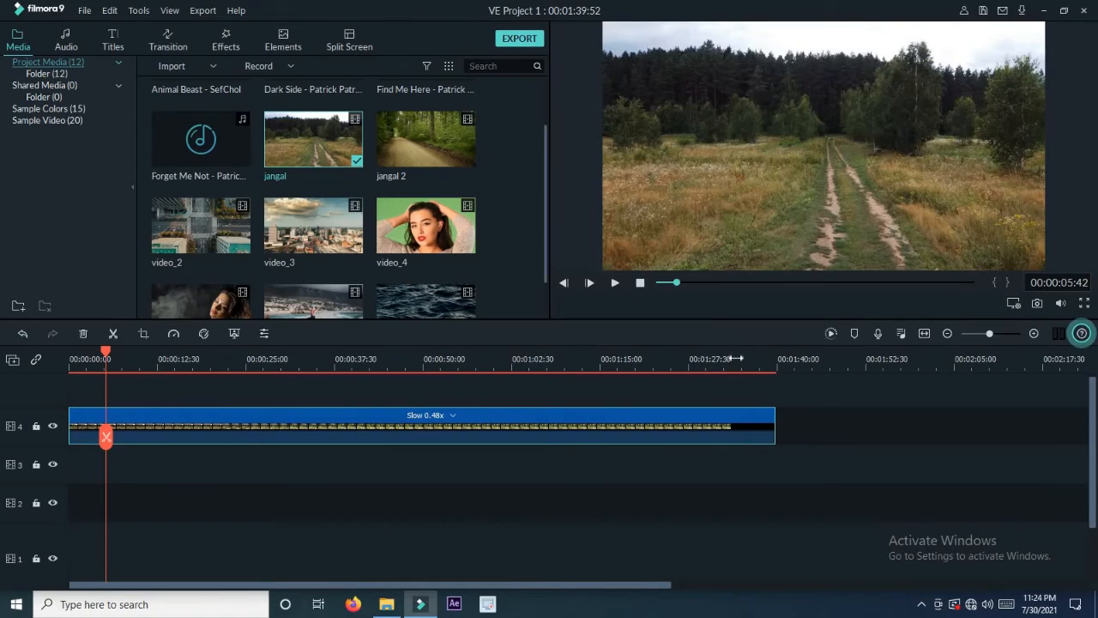
pyautogui.click(613, 283)
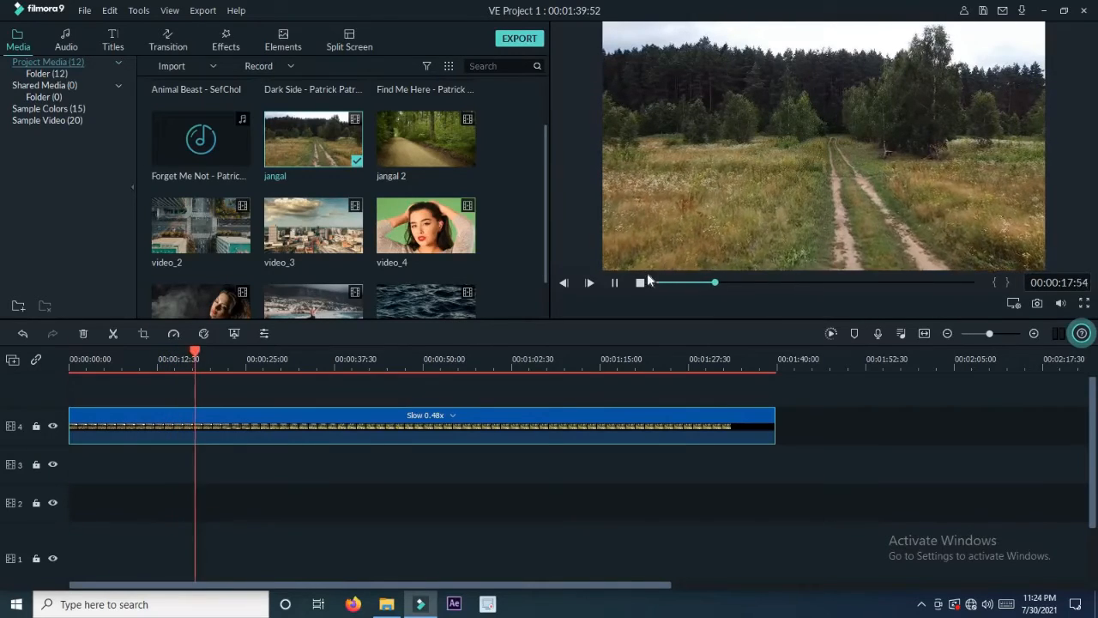
pyautogui.click(616, 281)
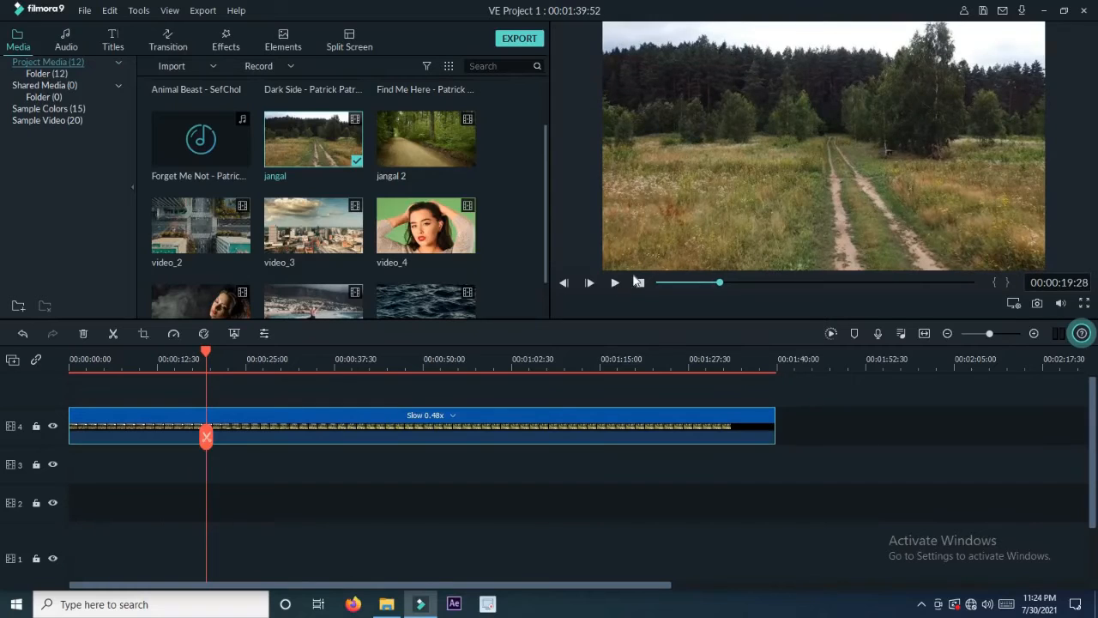
# - Set the jangal clip's custom speed to 0.811 with Reverse Speed enabled, and create a proxy file for it
pyautogui.click(135, 11)
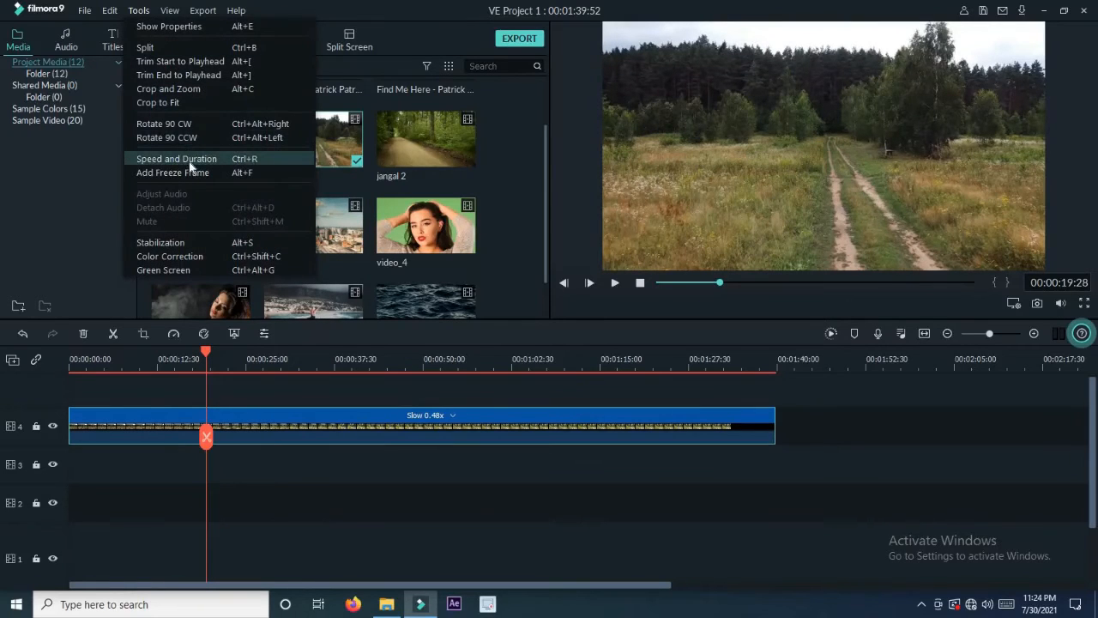
pyautogui.click(190, 163)
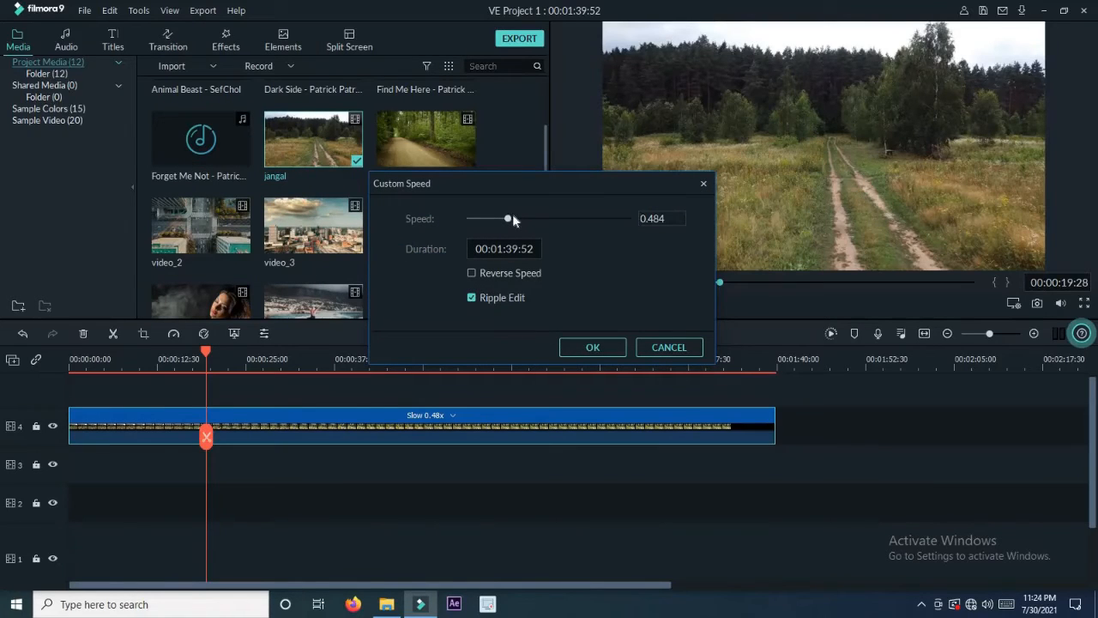
pyautogui.moveTo(528, 220)
pyautogui.mouseDown()
pyautogui.moveTo(547, 220)
pyautogui.moveTo(536, 220)
pyautogui.mouseUp()
pyautogui.click(480, 272)
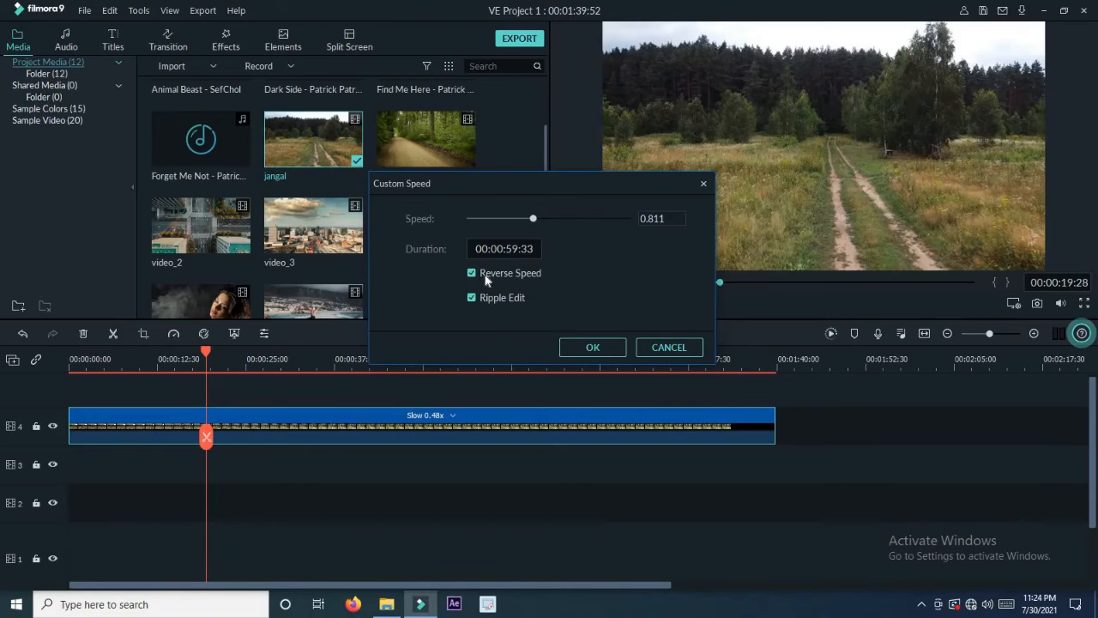
pyautogui.click(602, 348)
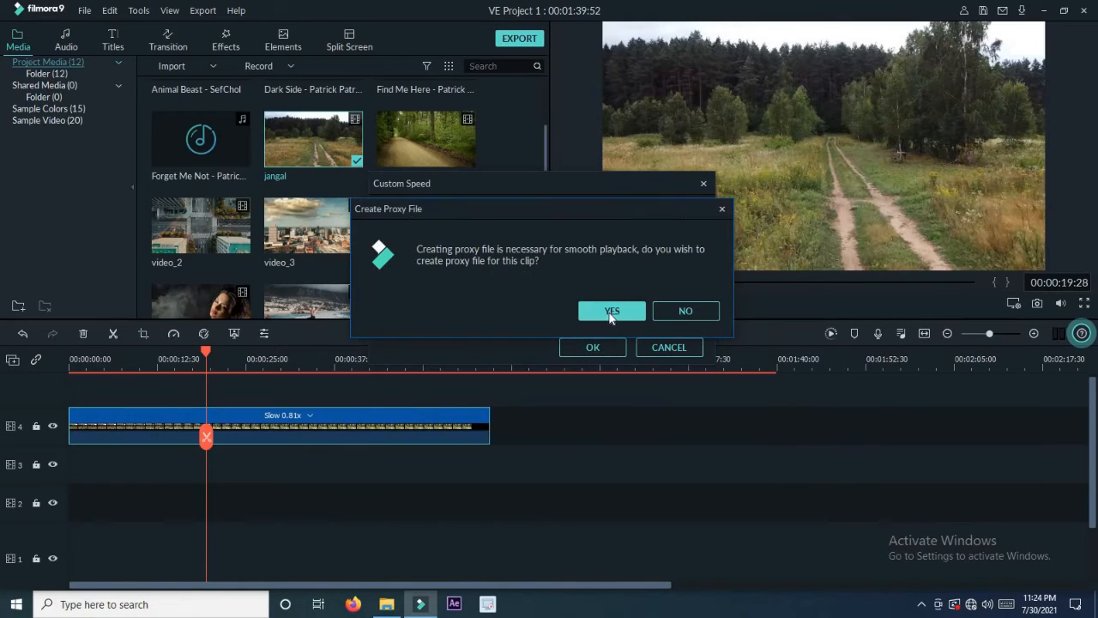
pyautogui.click(611, 312)
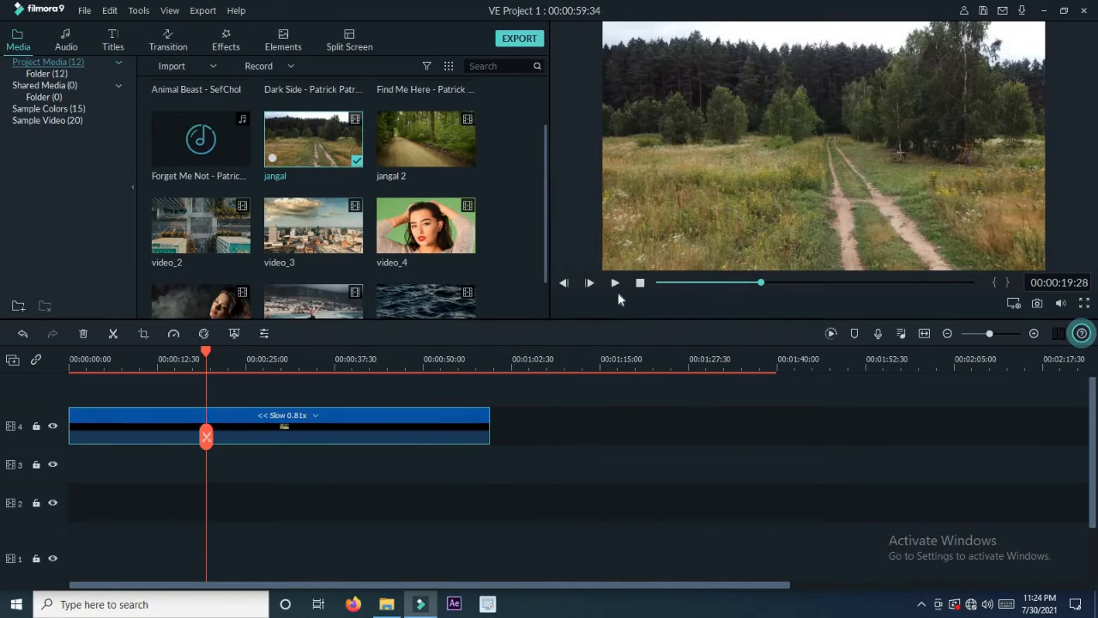
# - Play the reversed jangal clip in short stretches to check its backward motion
pyautogui.click(614, 284)
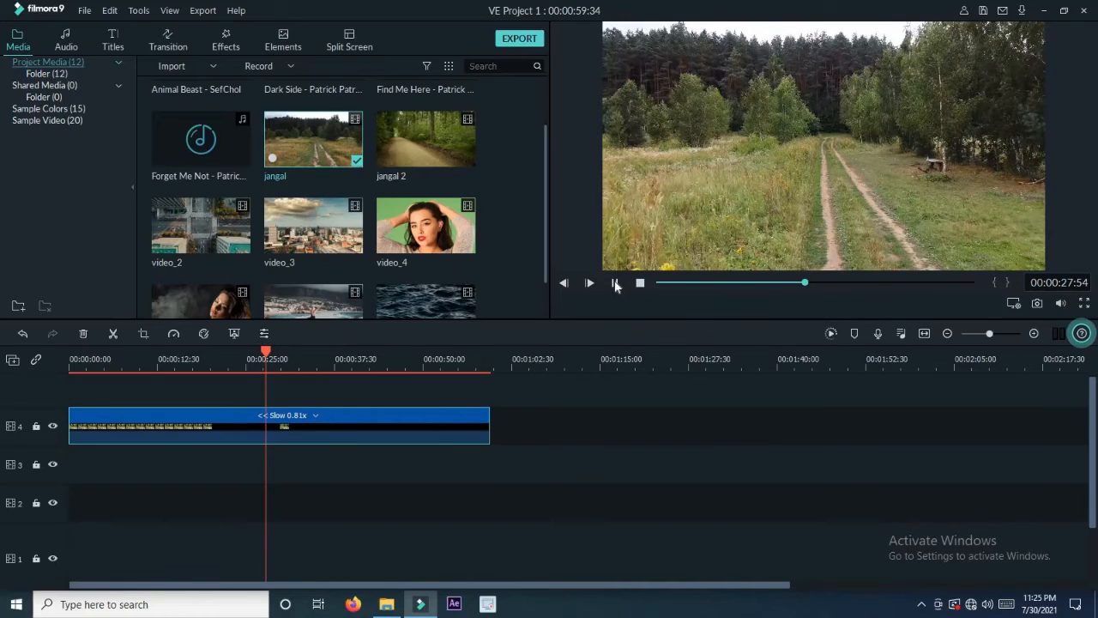
pyautogui.click(615, 284)
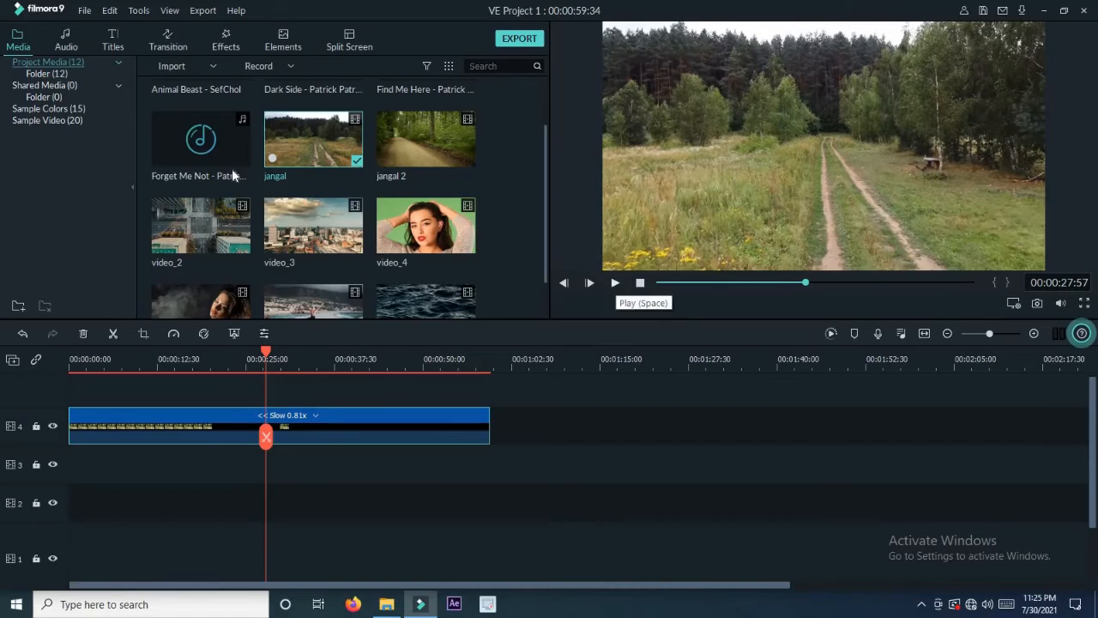
pyautogui.click(140, 12)
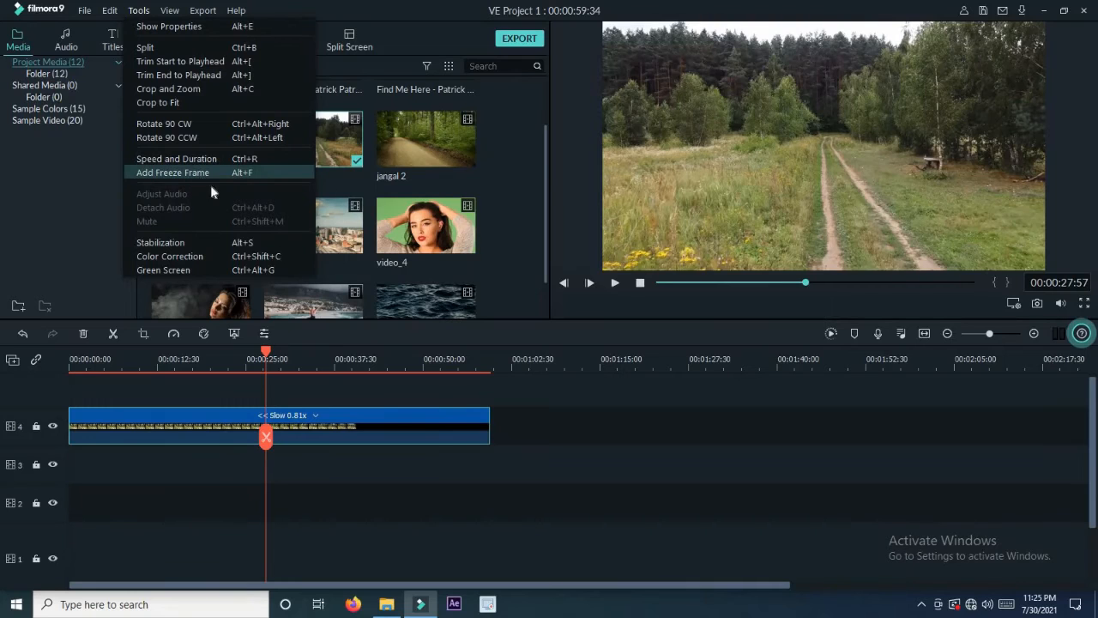
pyautogui.click(323, 435)
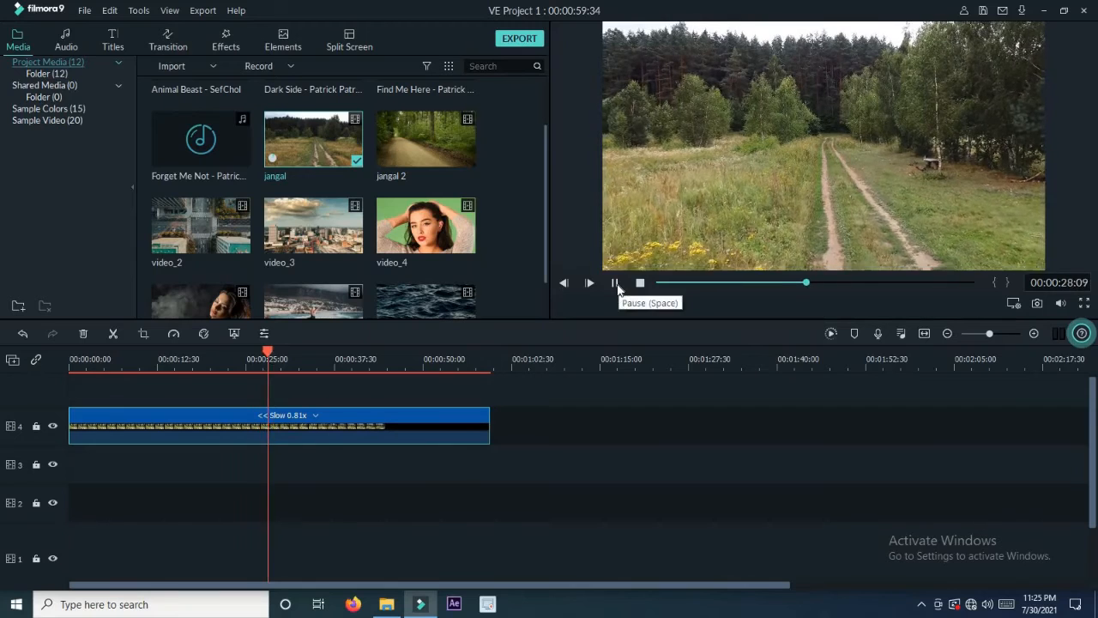
pyautogui.click(617, 286)
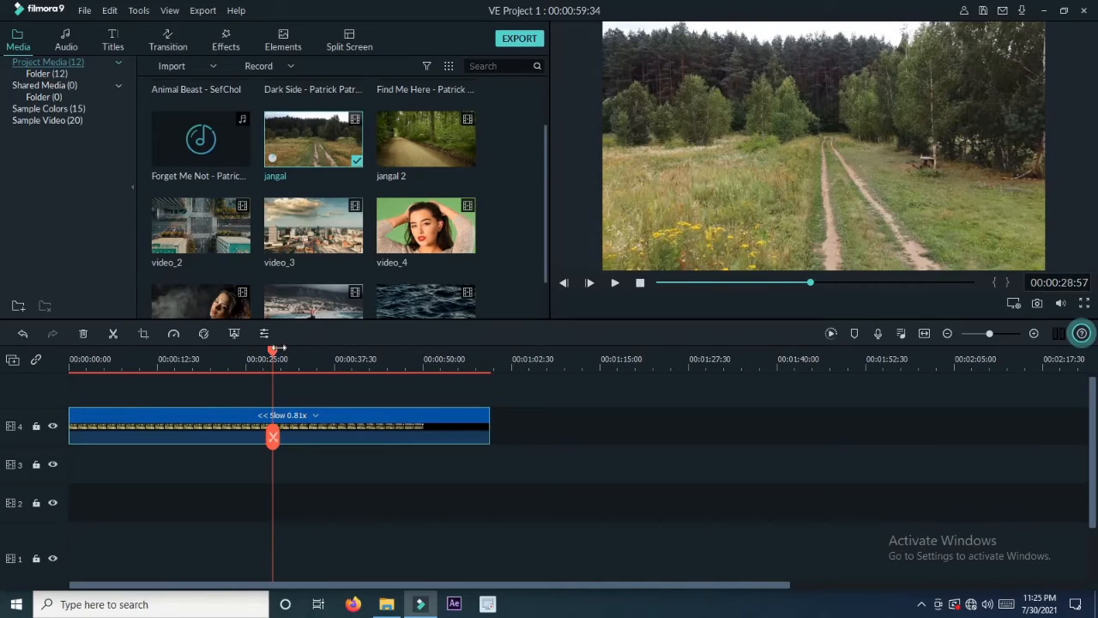
# - Add a freeze frame to the jangal clip at 00:00:01:27
pyautogui.moveTo(326, 352); pyautogui.dragTo(78, 351)
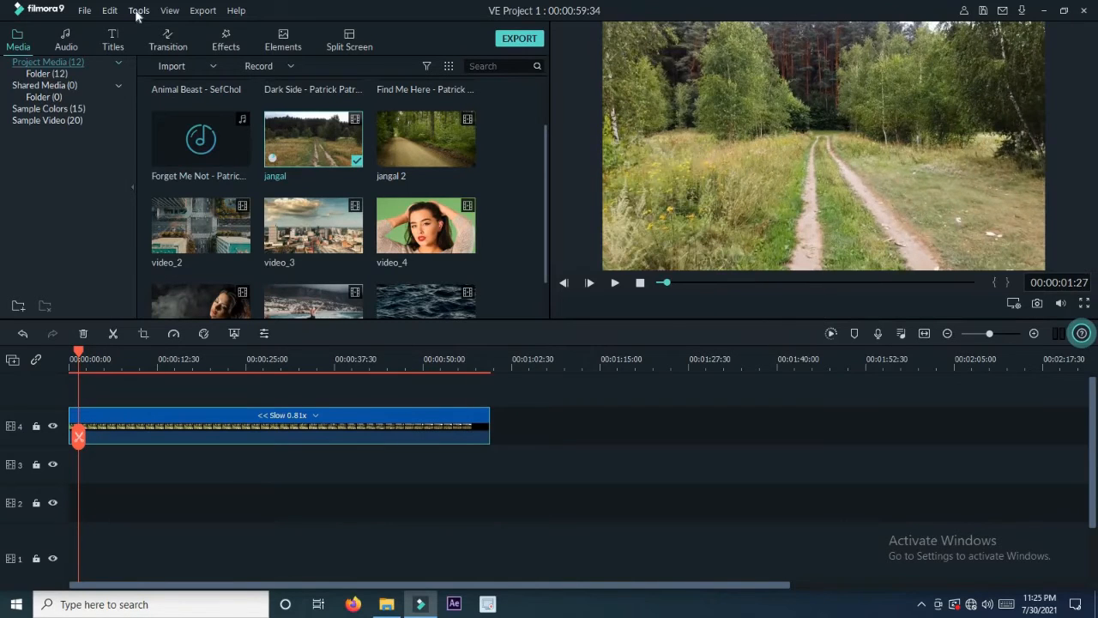
pyautogui.click(139, 10)
pyautogui.click(172, 172)
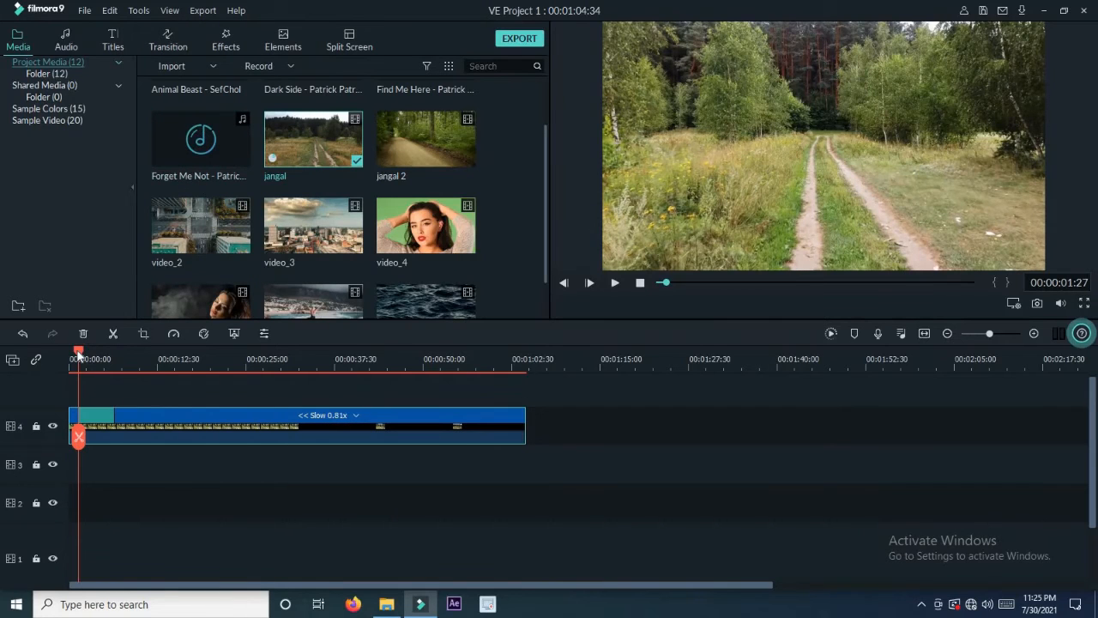
# - Scrub through the jangal clip to check the freeze frame and reversed footage, and return to the start
pyautogui.moveTo(90, 357); pyautogui.dragTo(488, 371)
pyautogui.moveTo(414, 371); pyautogui.dragTo(509, 372)
pyautogui.moveTo(251, 366); pyautogui.dragTo(26, 353)
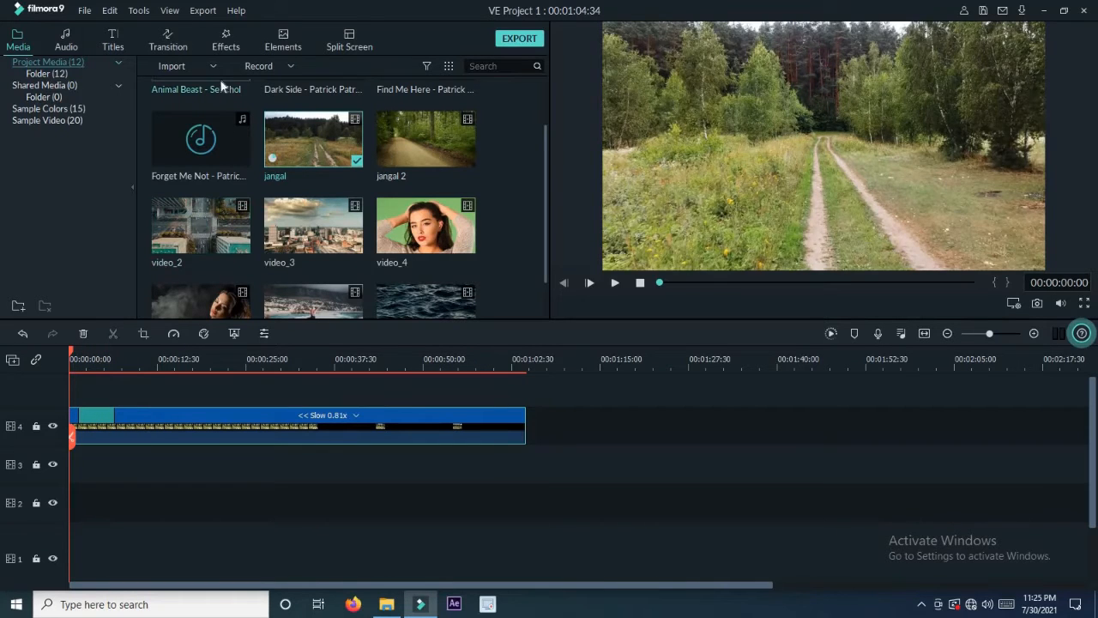
# - Turn on stabilization for the jangal clip and accept the setting
pyautogui.click(139, 10)
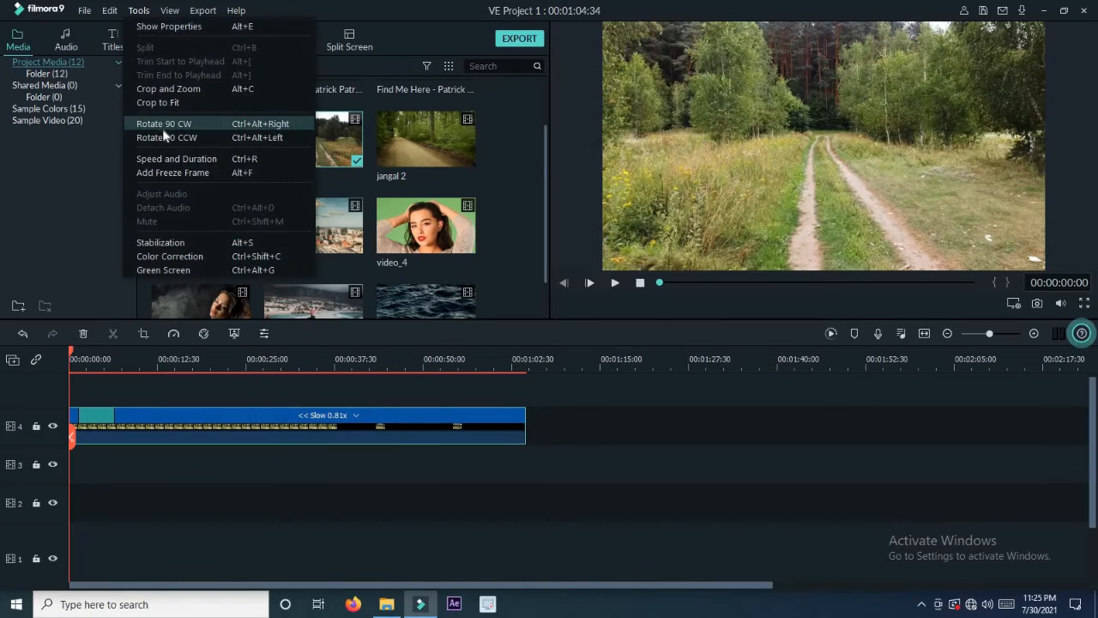
pyautogui.click(179, 245)
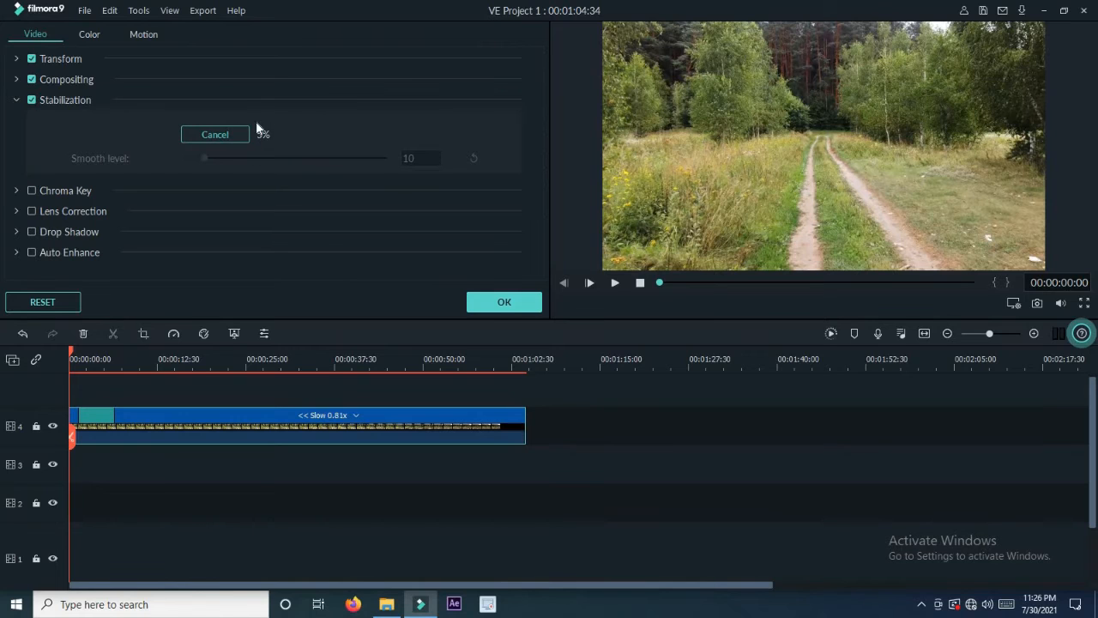
pyautogui.click(506, 302)
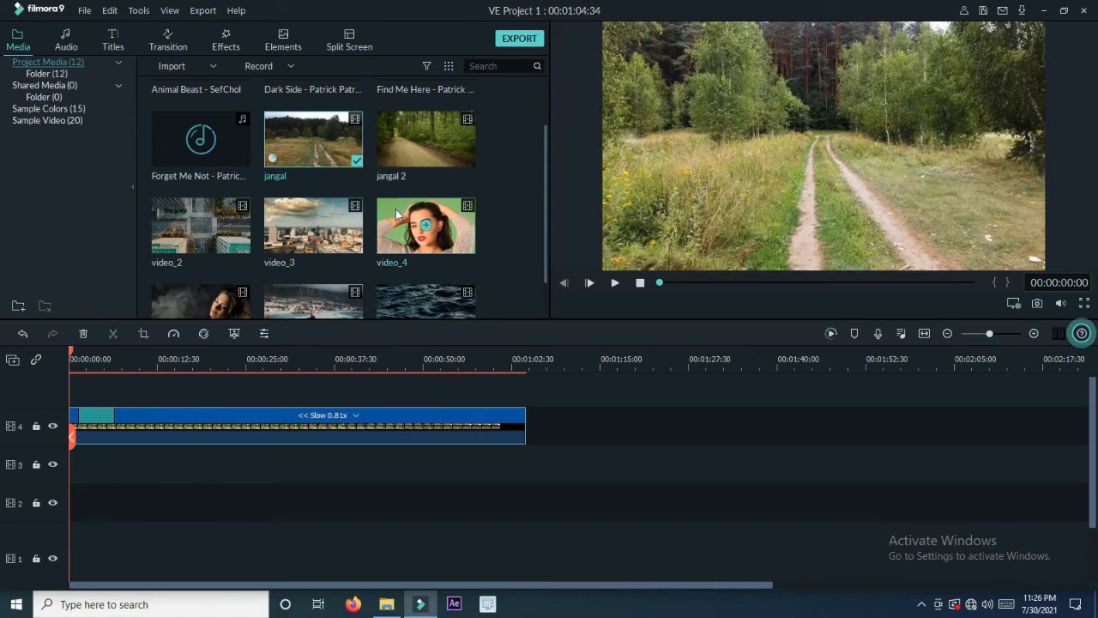
# - Open color correction for the jangal clip and set the white balance temperature to 42.86 and tint to -3.20
pyautogui.moveTo(214, 139)
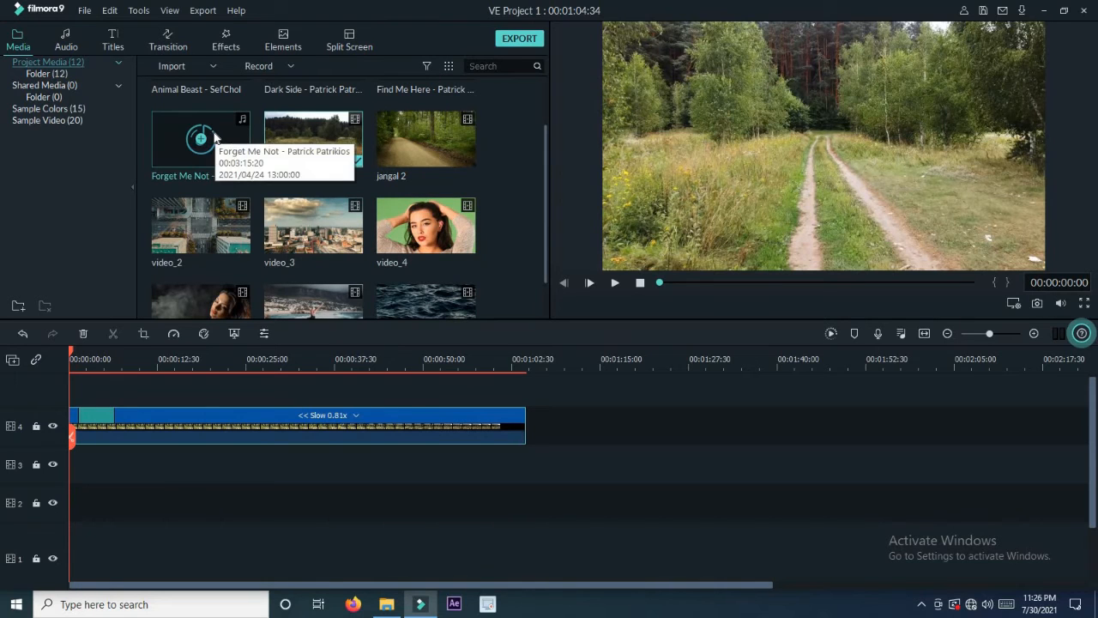
pyautogui.click(142, 11)
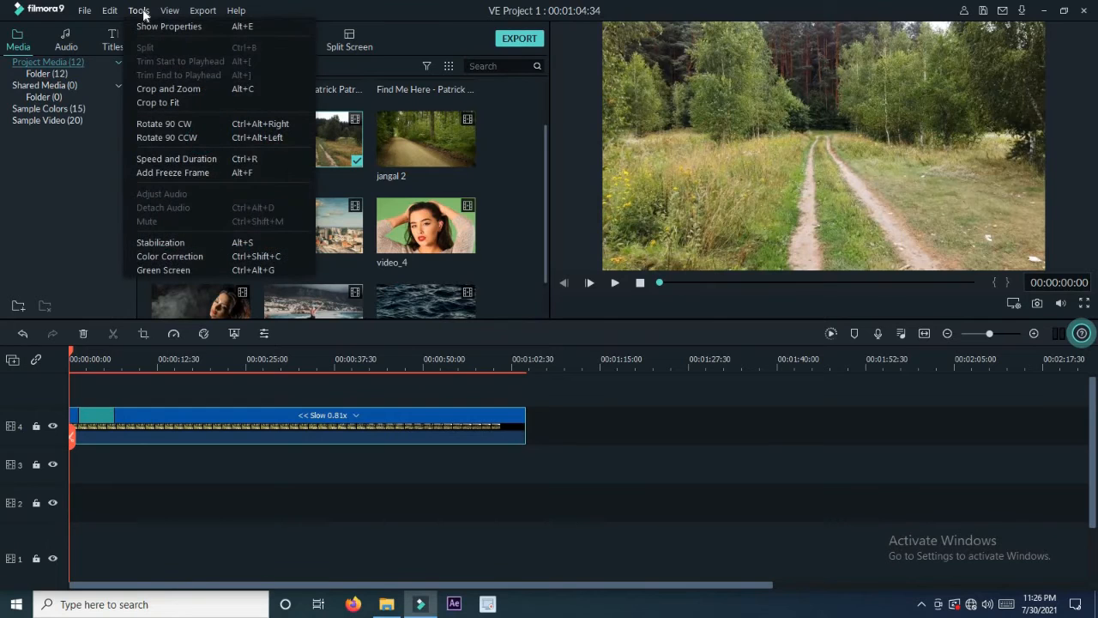
pyautogui.click(208, 256)
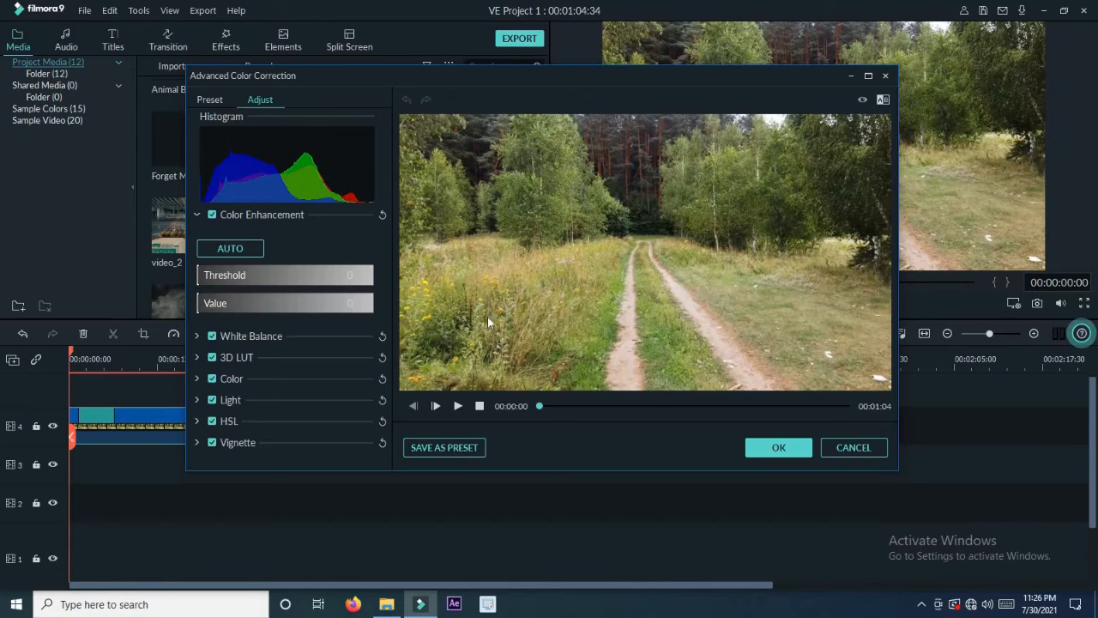
pyautogui.click(198, 336)
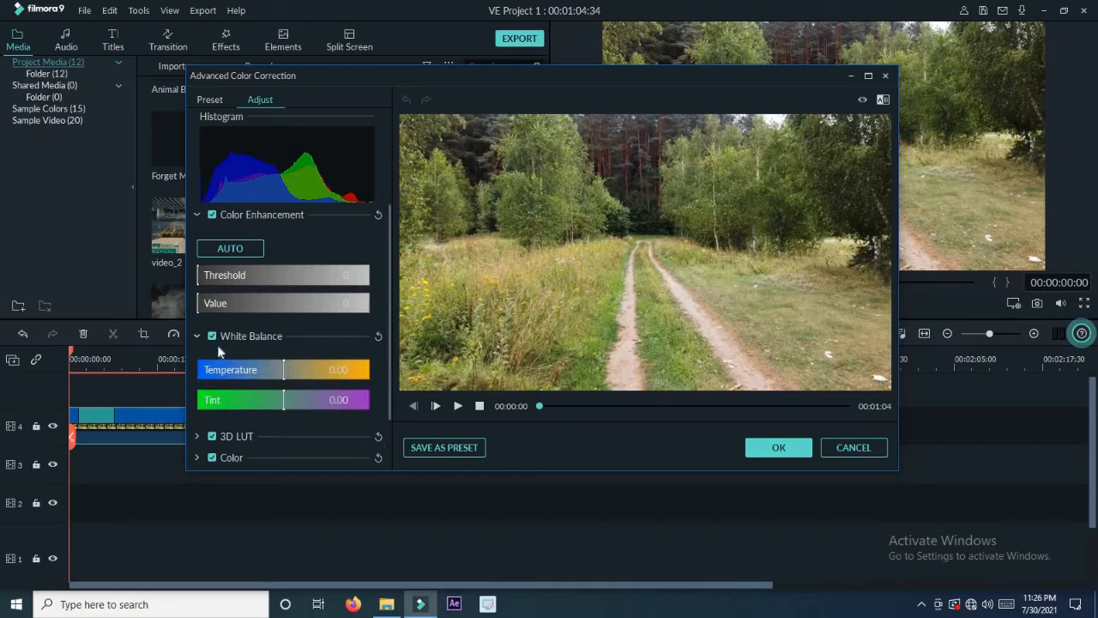
pyautogui.moveTo(285, 370); pyautogui.dragTo(348, 370)
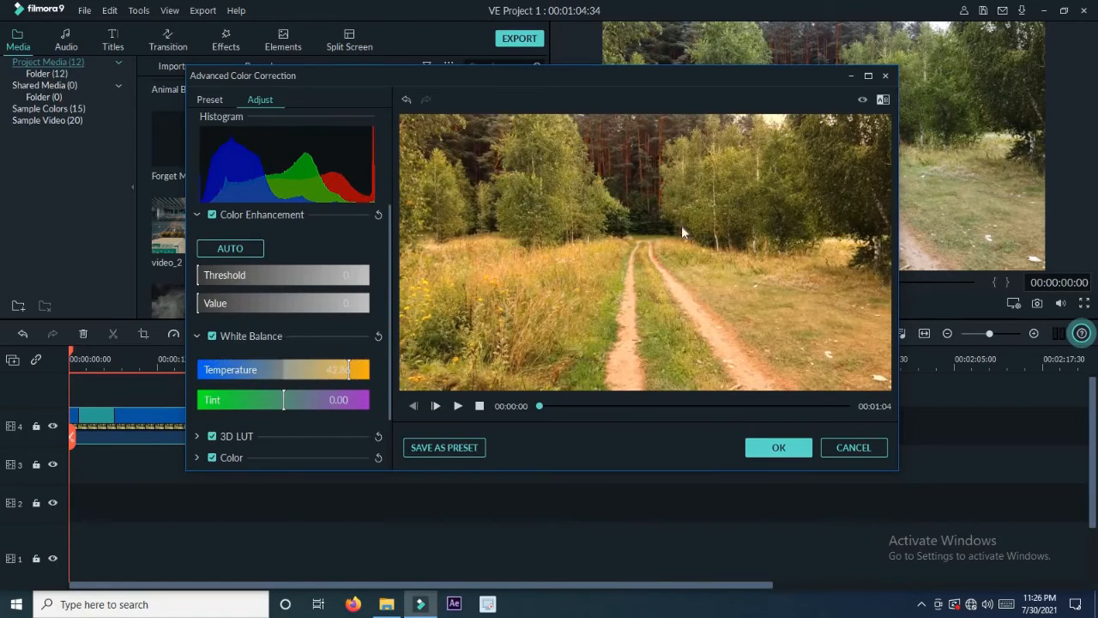
pyautogui.moveTo(282, 409); pyautogui.dragTo(256, 415)
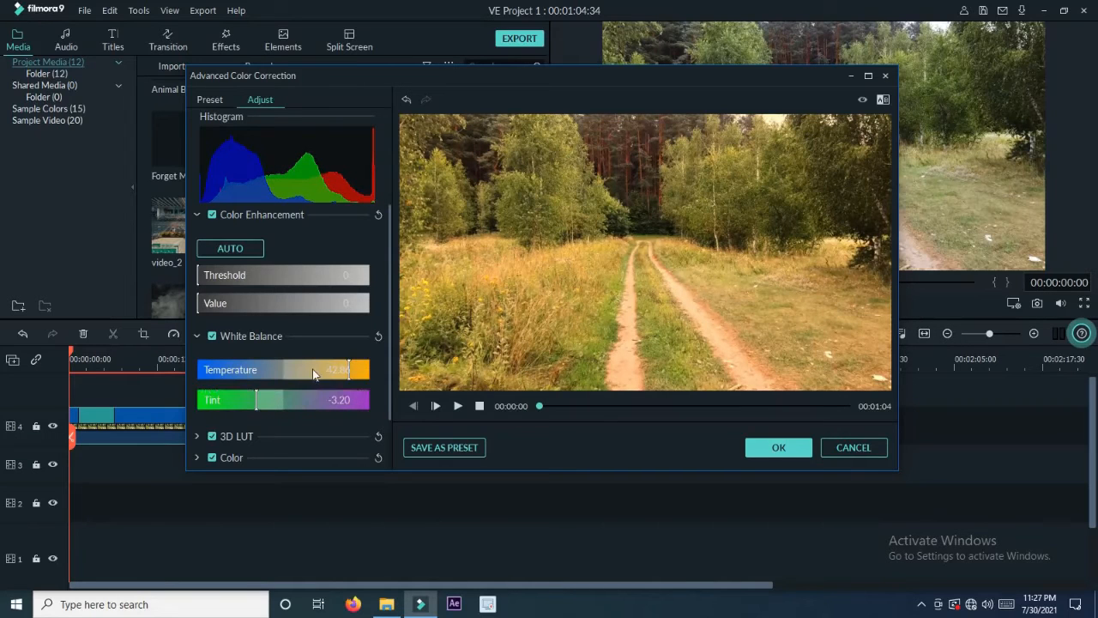
# - Set the white balance temperature to -80.07 and tint to -32.92, and the color enhancement threshold to 16
pyautogui.moveTo(312, 369); pyautogui.dragTo(204, 374)
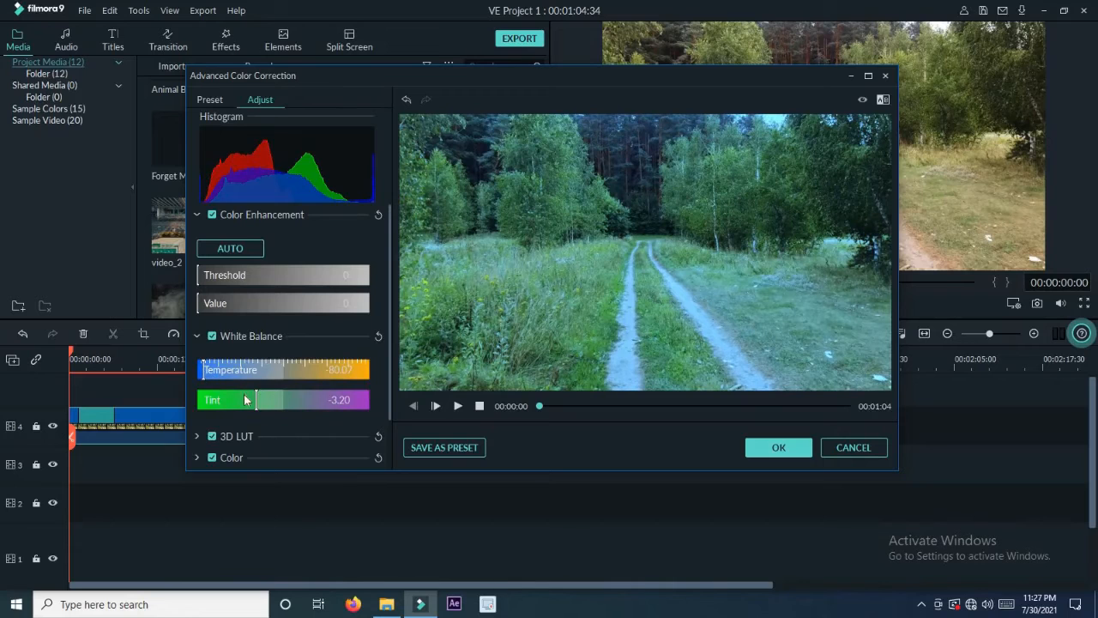
pyautogui.moveTo(259, 407); pyautogui.dragTo(225, 410)
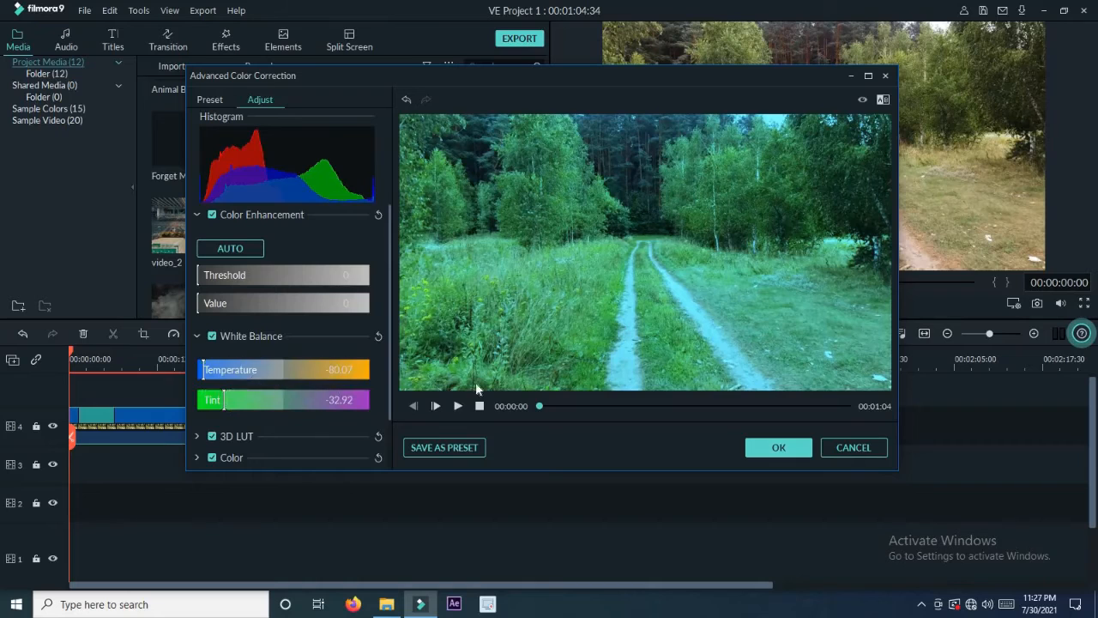
pyautogui.click(200, 335)
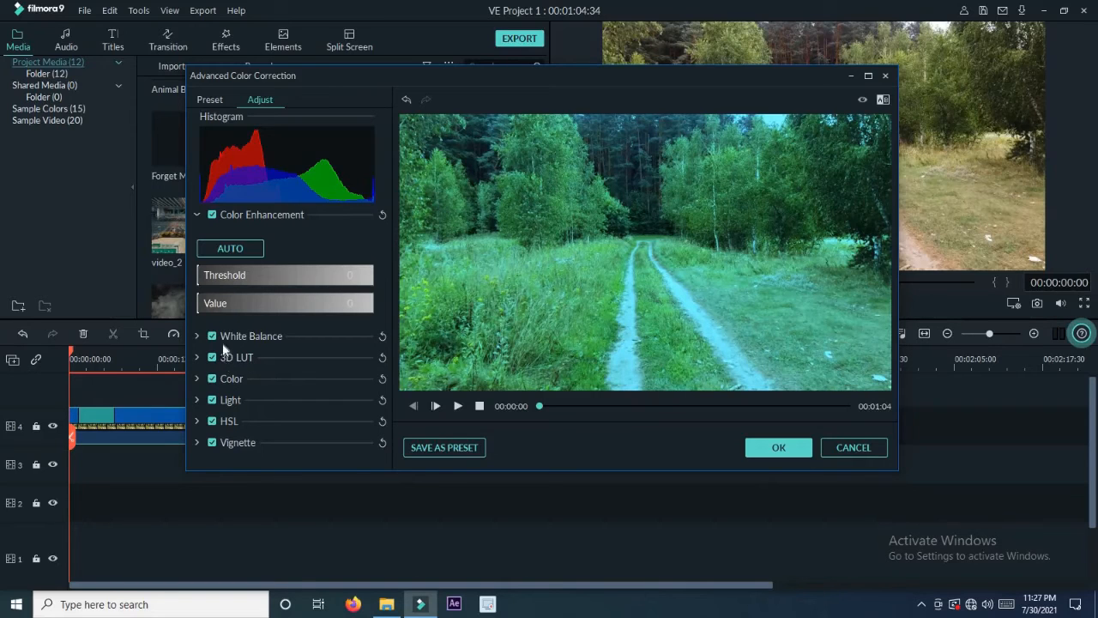
pyautogui.click(226, 276)
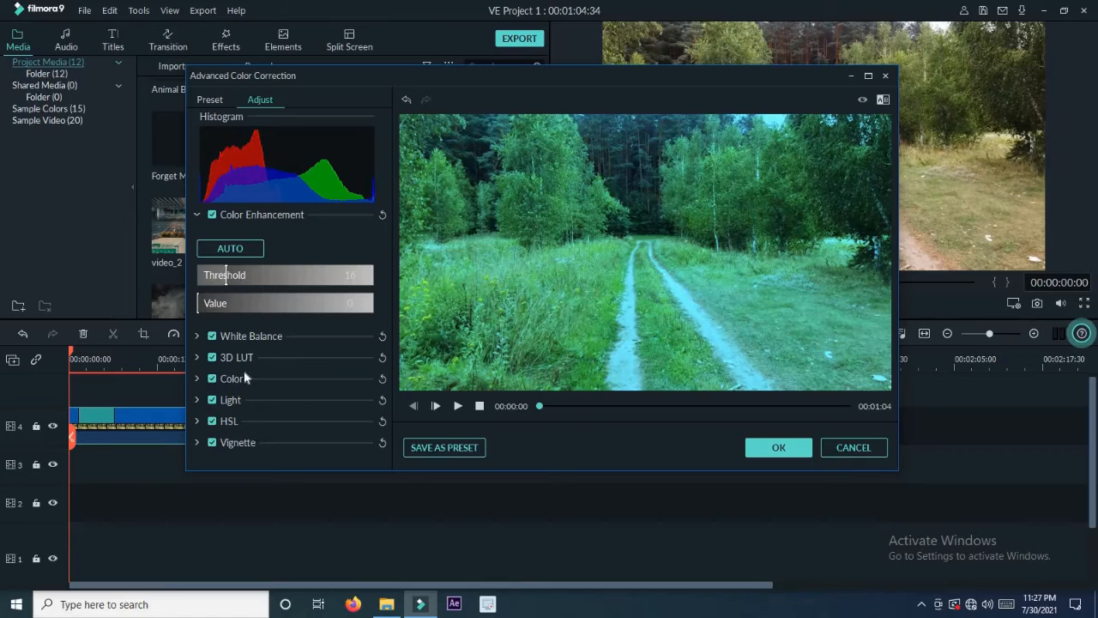
# - Try the 007 Series and B&W Film 3D LUTs on the jangal clip
pyautogui.click(197, 357)
pyautogui.click(337, 396)
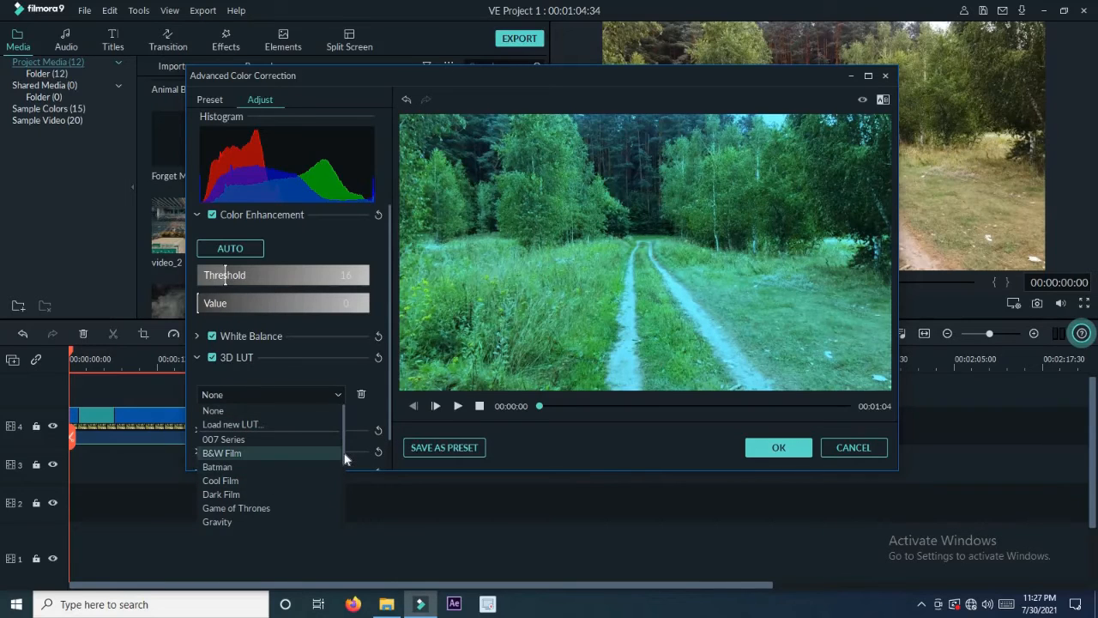
pyautogui.scroll(-1, 342, 459)
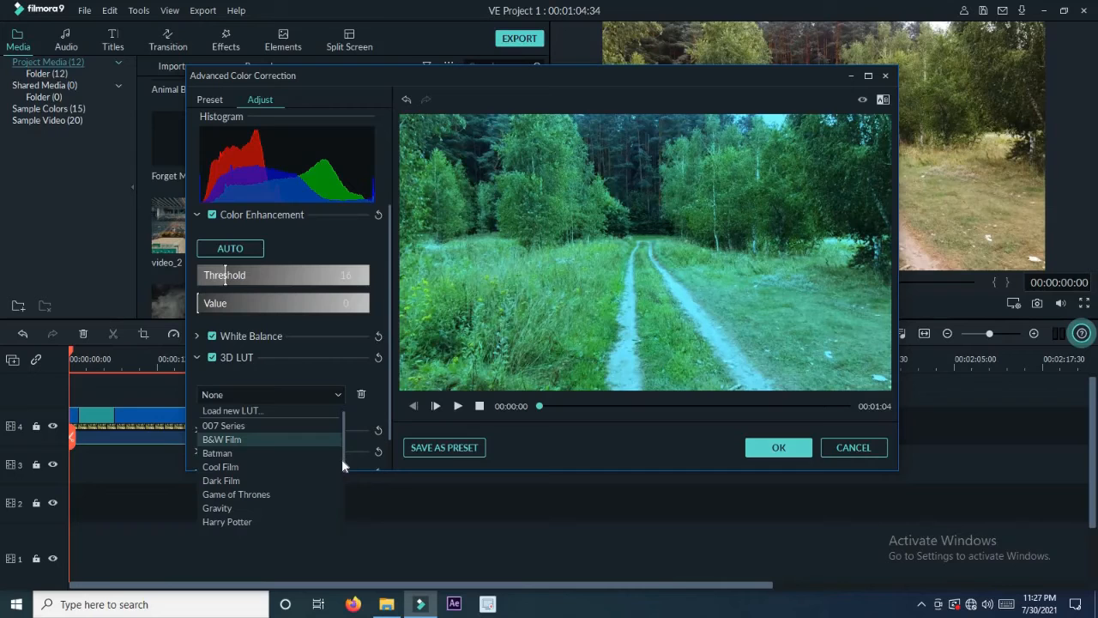
pyautogui.click(243, 426)
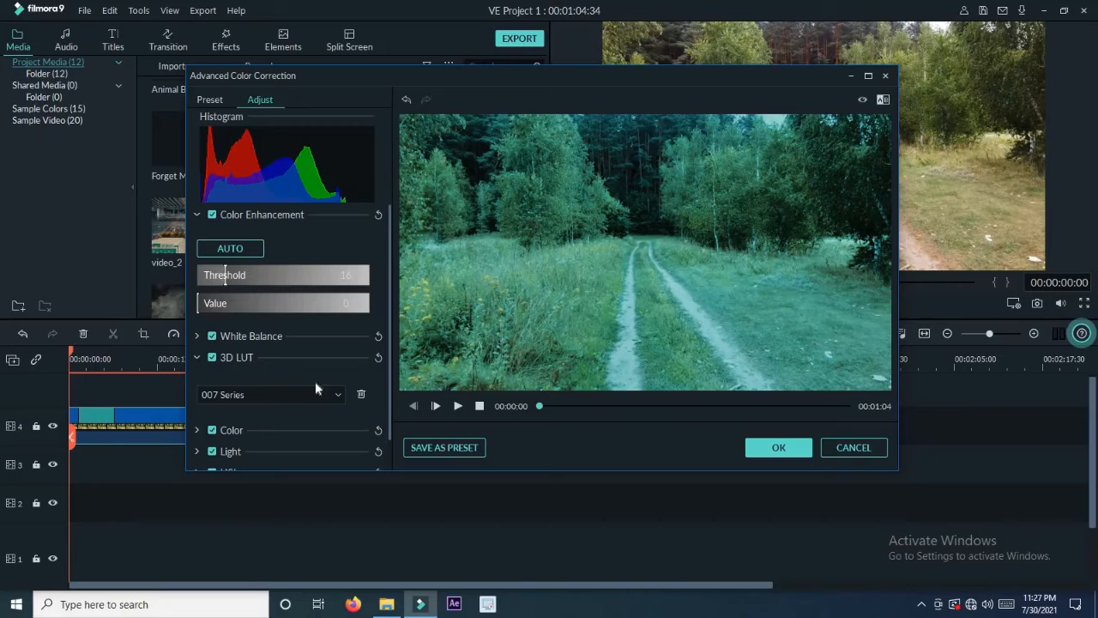
pyautogui.click(270, 396)
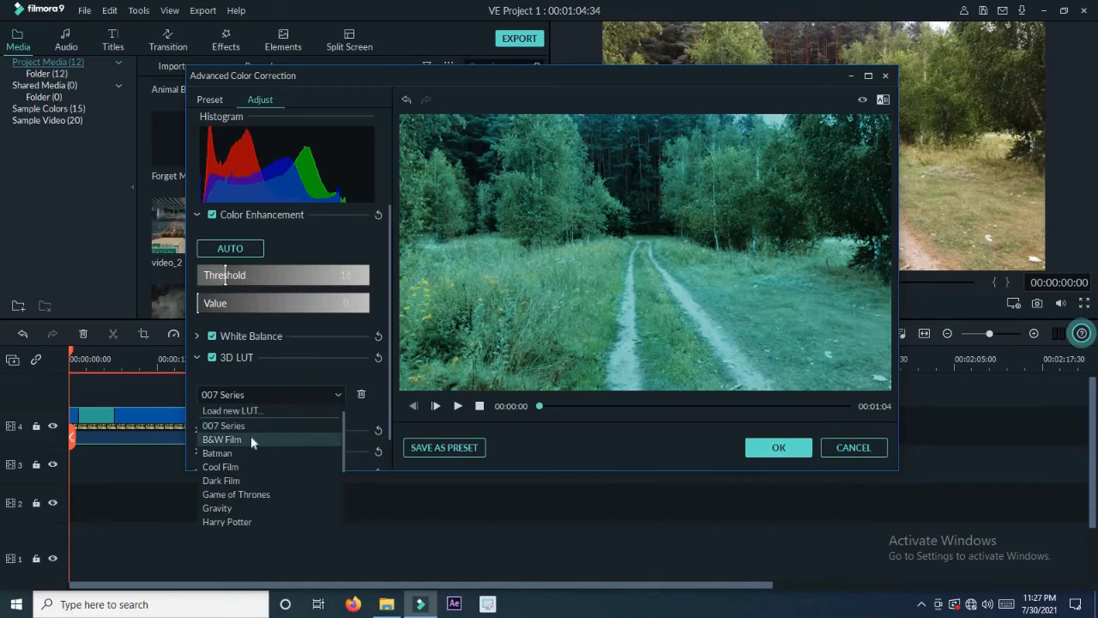
pyautogui.click(252, 440)
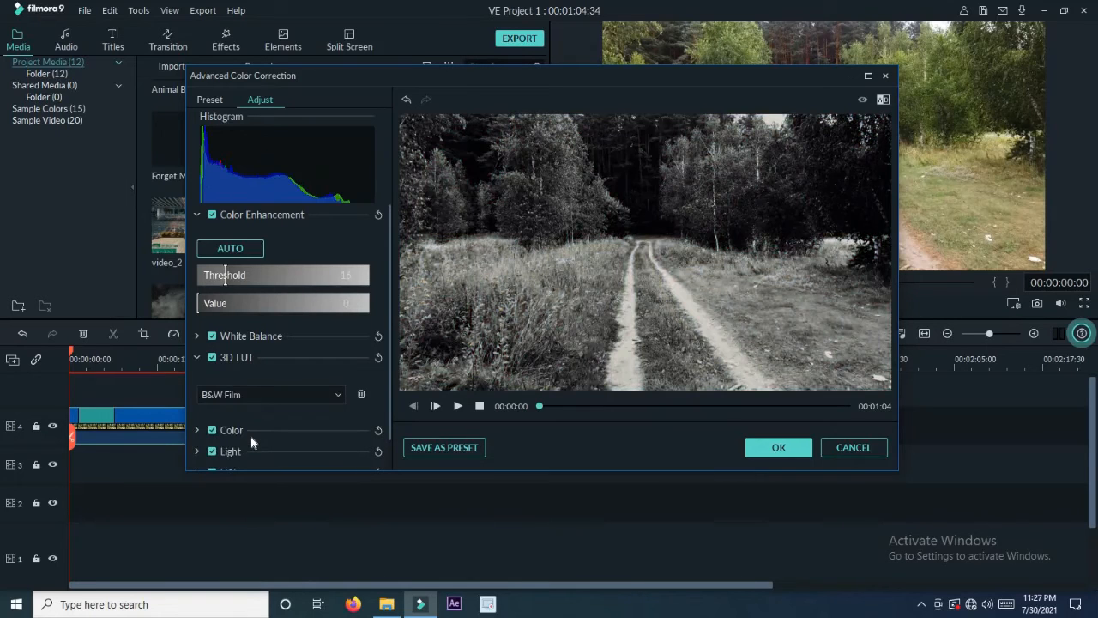
# - Try the Batman, Cool Film and Dark Film 3D LUTs on the clip in turn
pyautogui.click(277, 399)
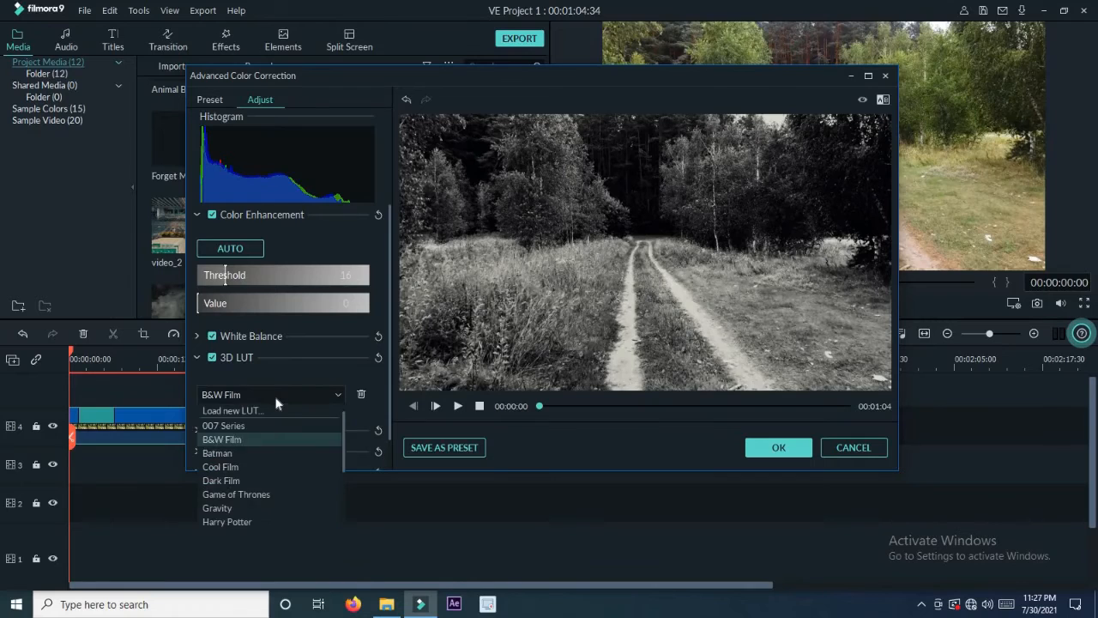
pyautogui.click(256, 455)
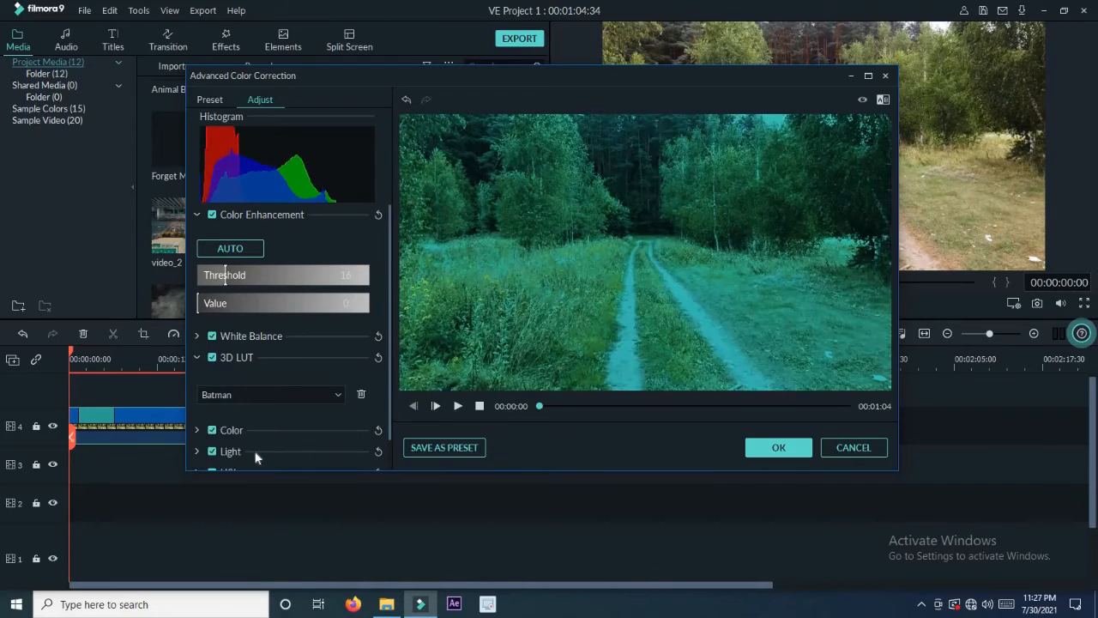
pyautogui.click(303, 393)
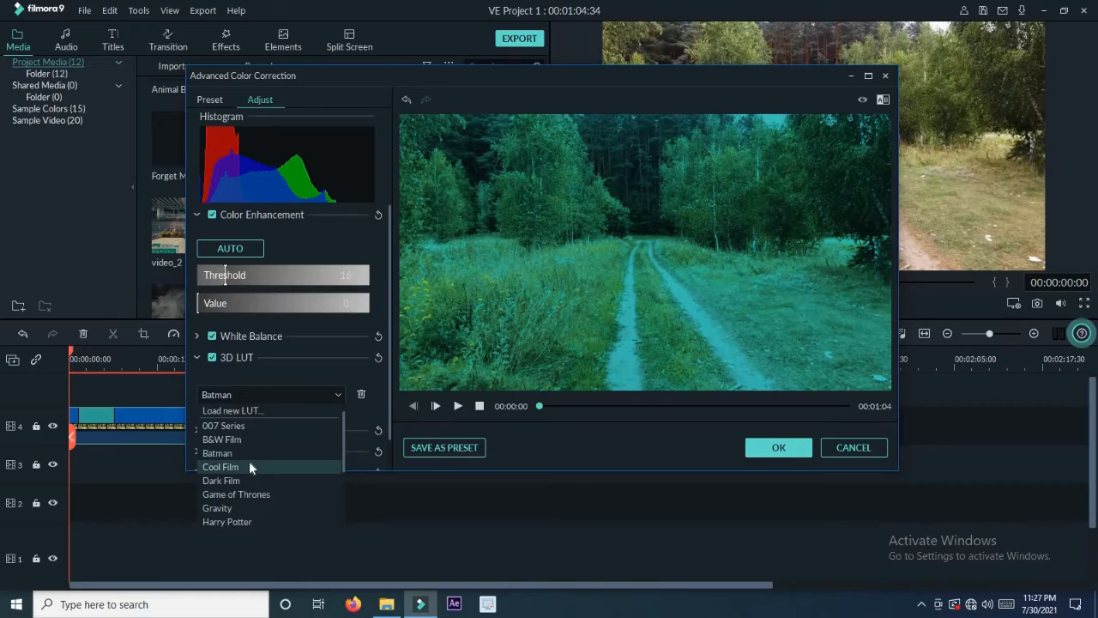
pyautogui.click(249, 466)
pyautogui.click(301, 396)
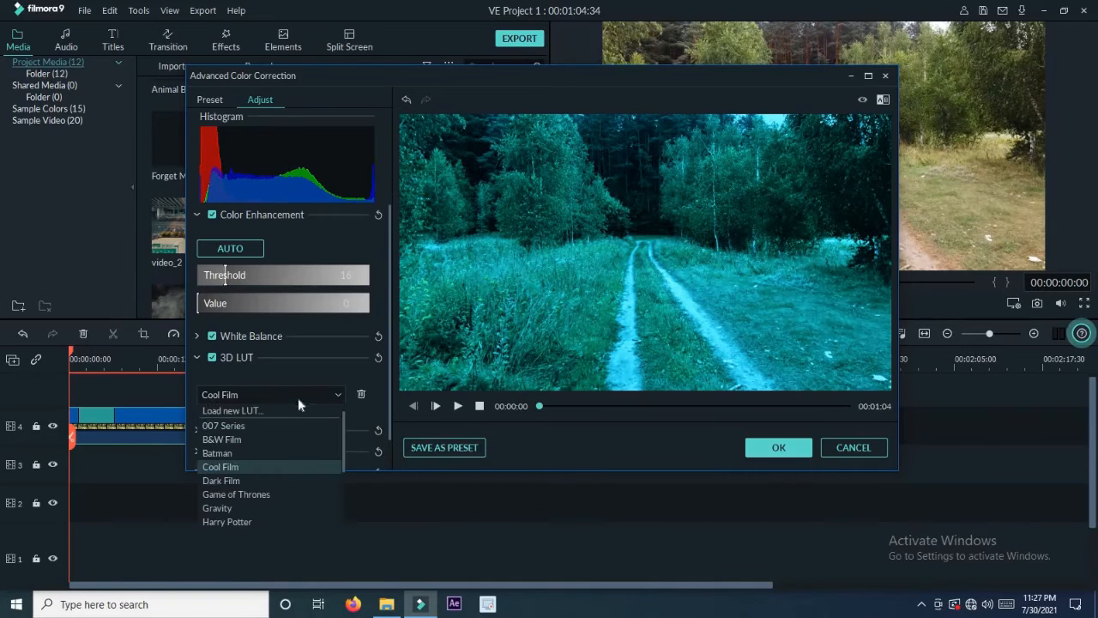
pyautogui.click(253, 482)
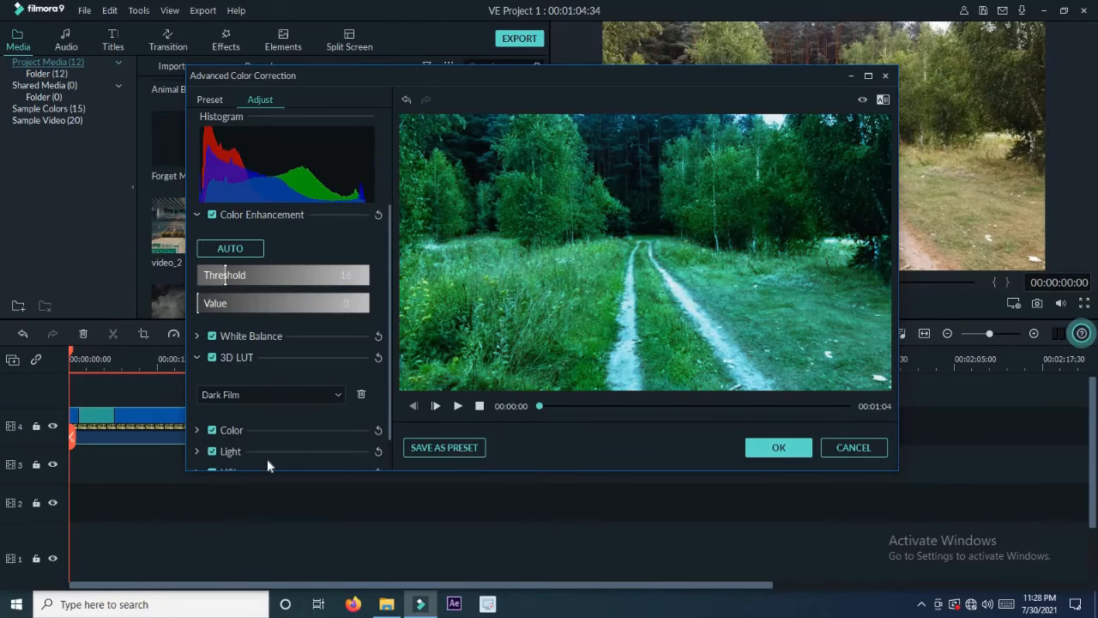
# - Try the Game of Thrones, Gravity and Harry Potter 3D LUTs on the clip
pyautogui.click(300, 395)
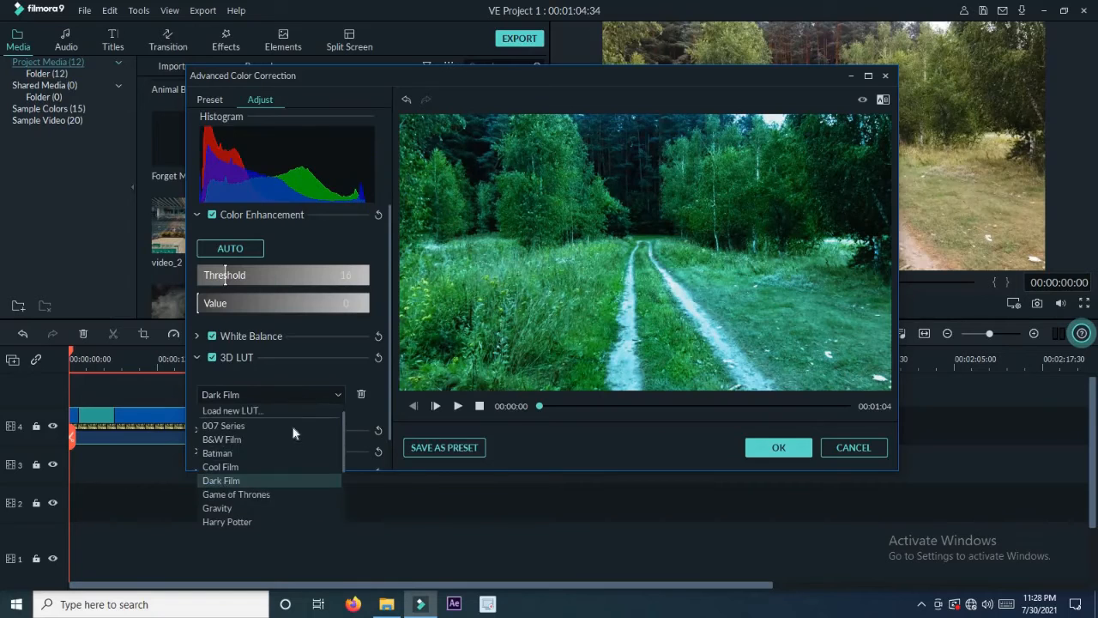
pyautogui.click(271, 495)
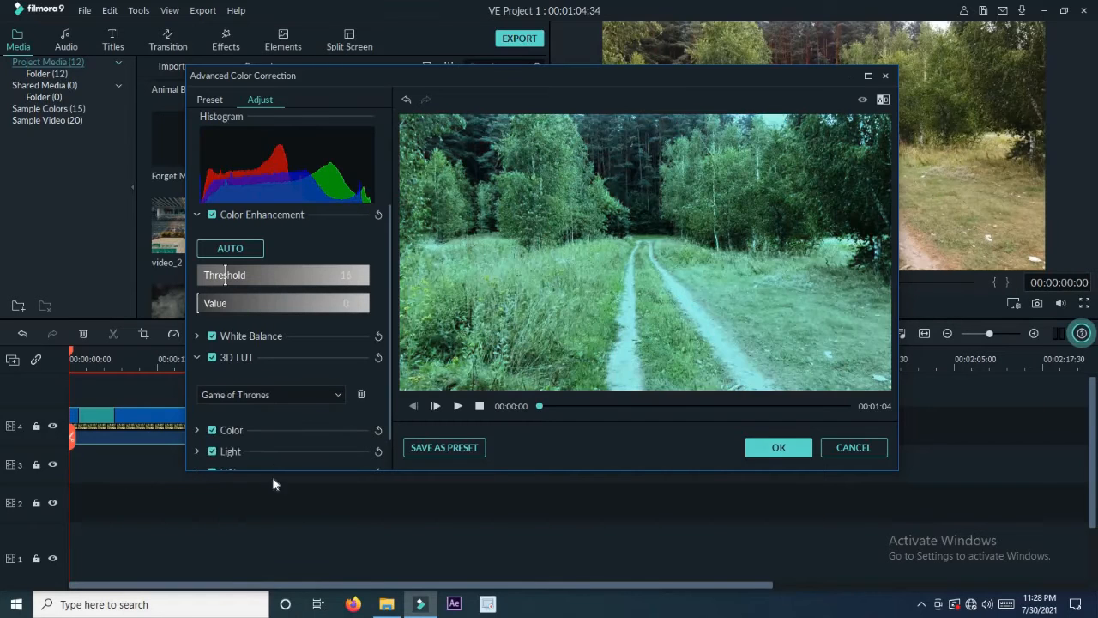
pyautogui.click(296, 395)
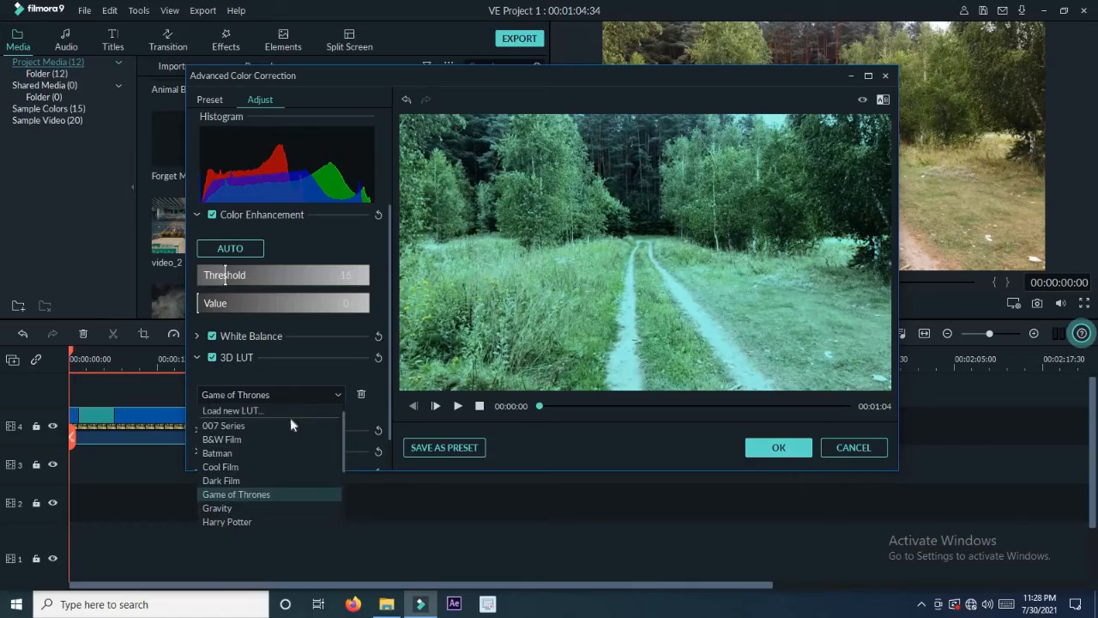
pyautogui.click(249, 510)
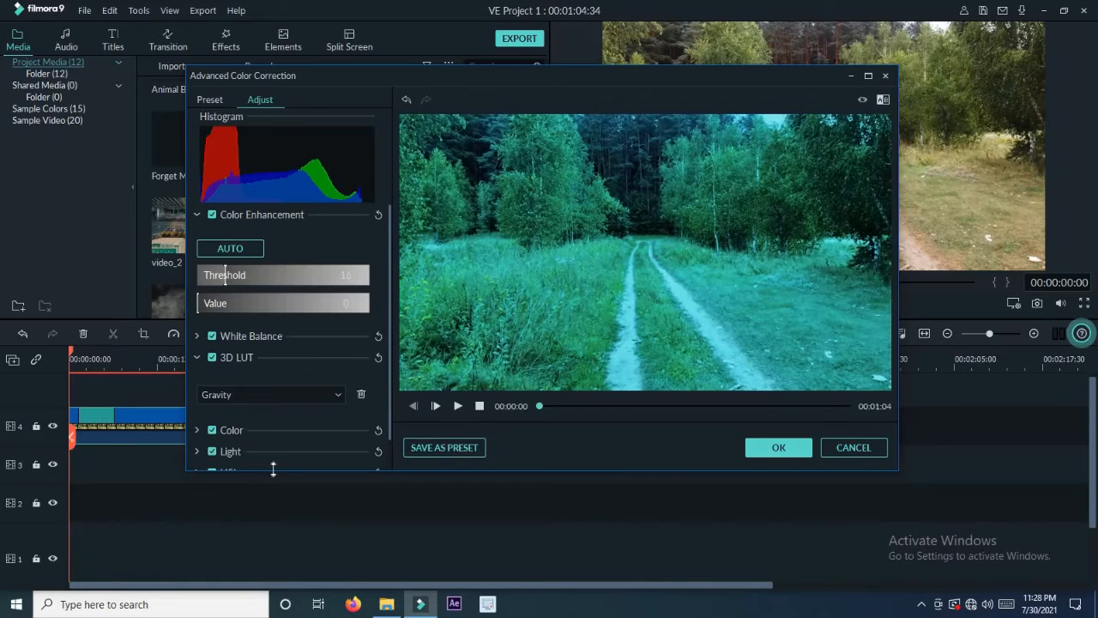
pyautogui.click(279, 402)
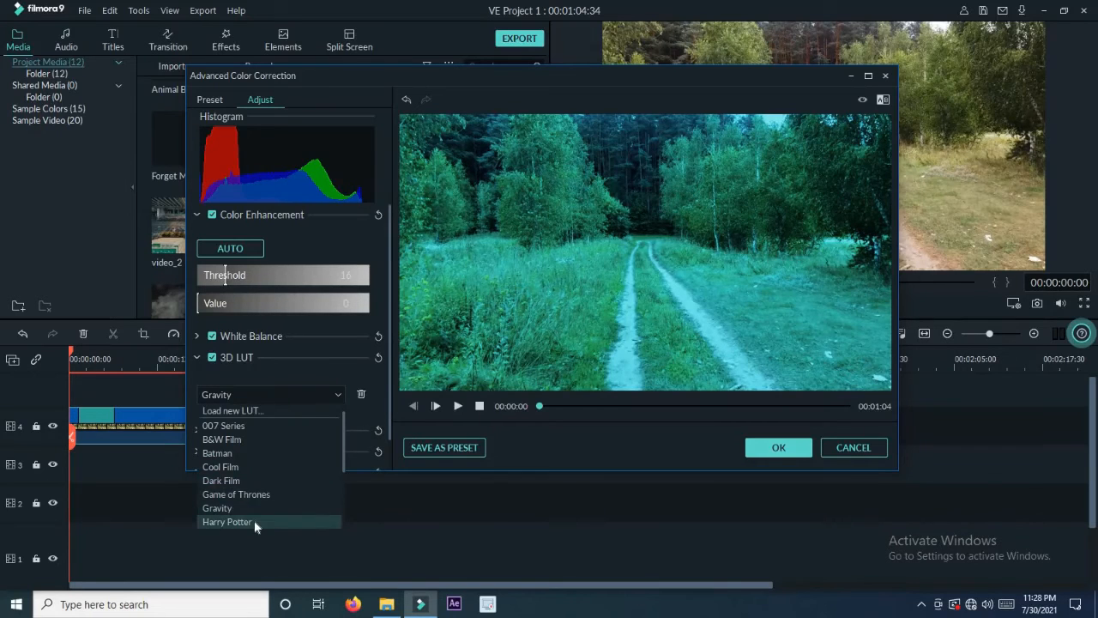
pyautogui.click(254, 520)
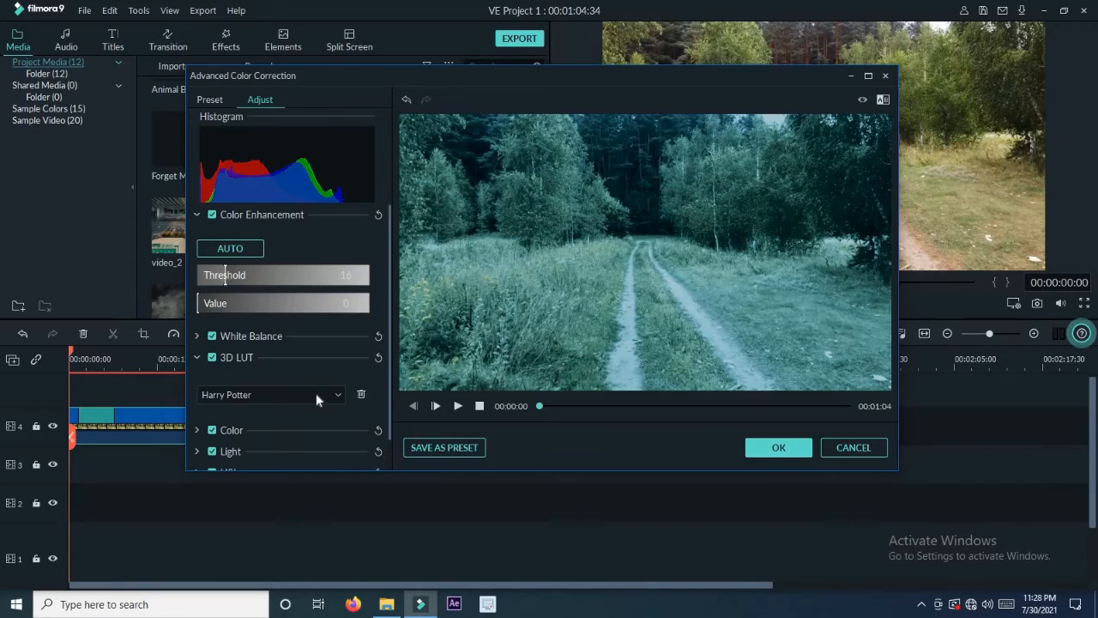
# - Load the custom 3D LUT Arabica 12.CUBE from the 35 Free LUTs folder inside RS-35-Free-LUTs on Local Disk (D:)
pyautogui.click(316, 393)
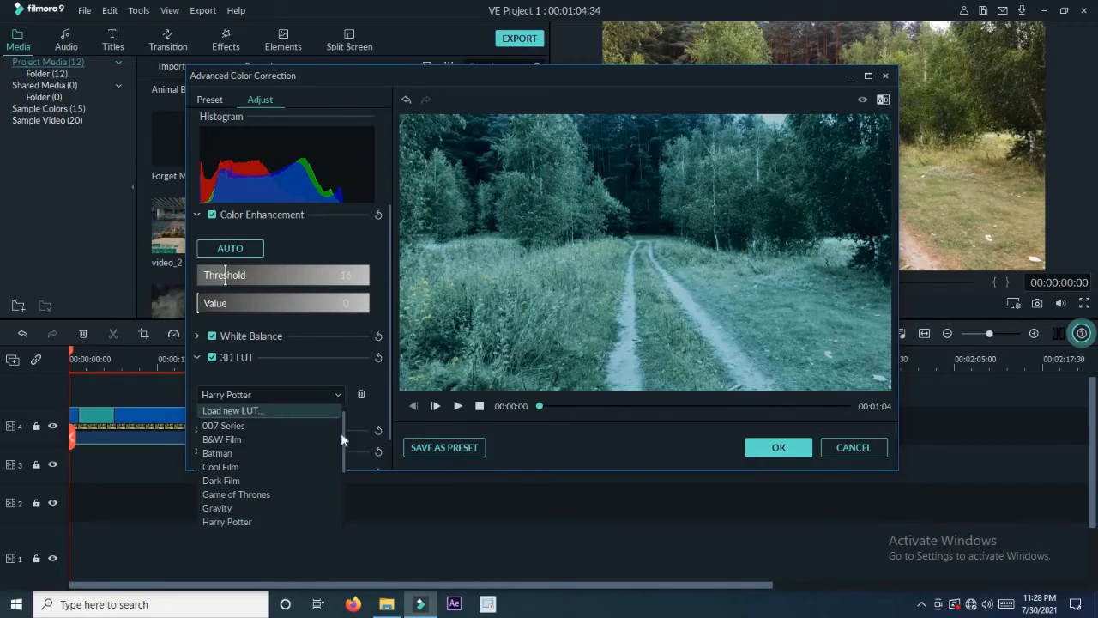
pyautogui.press('Down')
pyautogui.press('Down')
pyautogui.moveTo(343, 459); pyautogui.dragTo(342, 430)
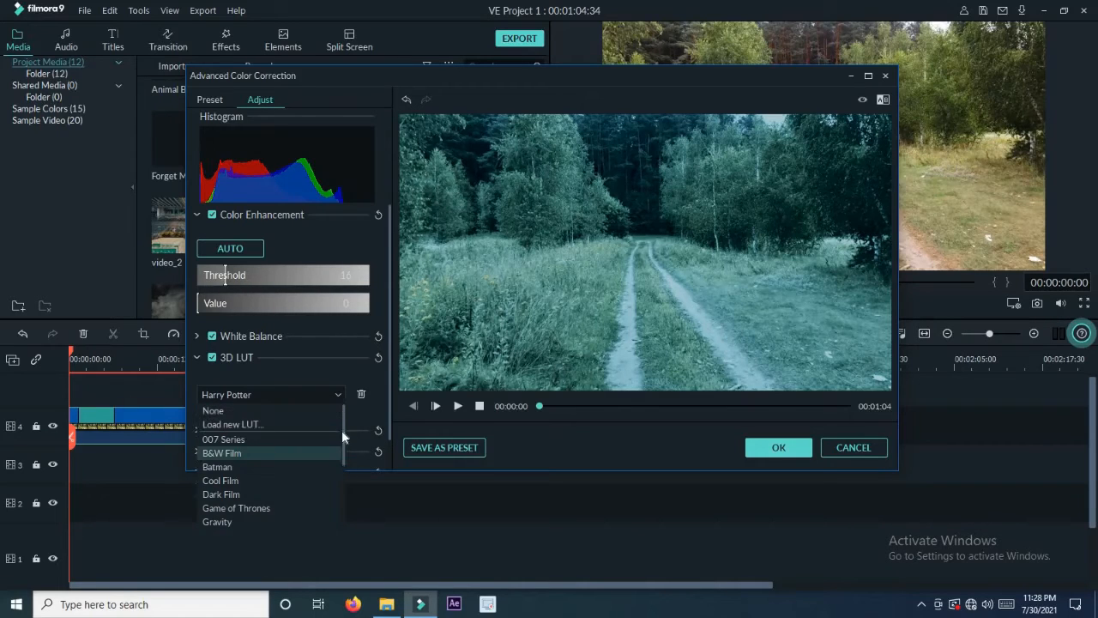
pyautogui.click(254, 426)
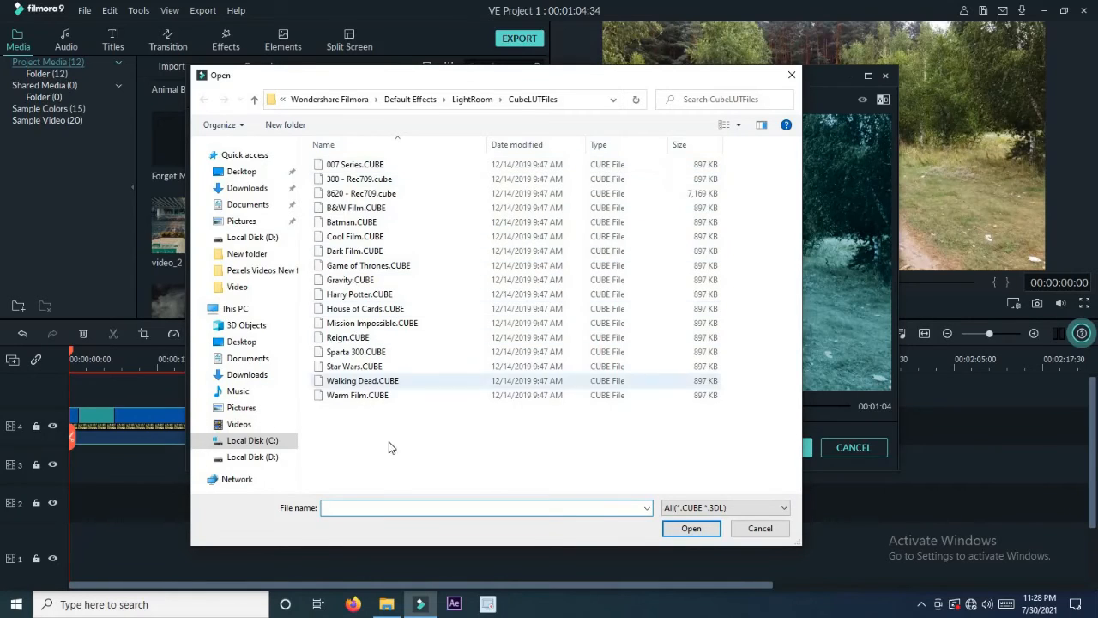
pyautogui.click(267, 461)
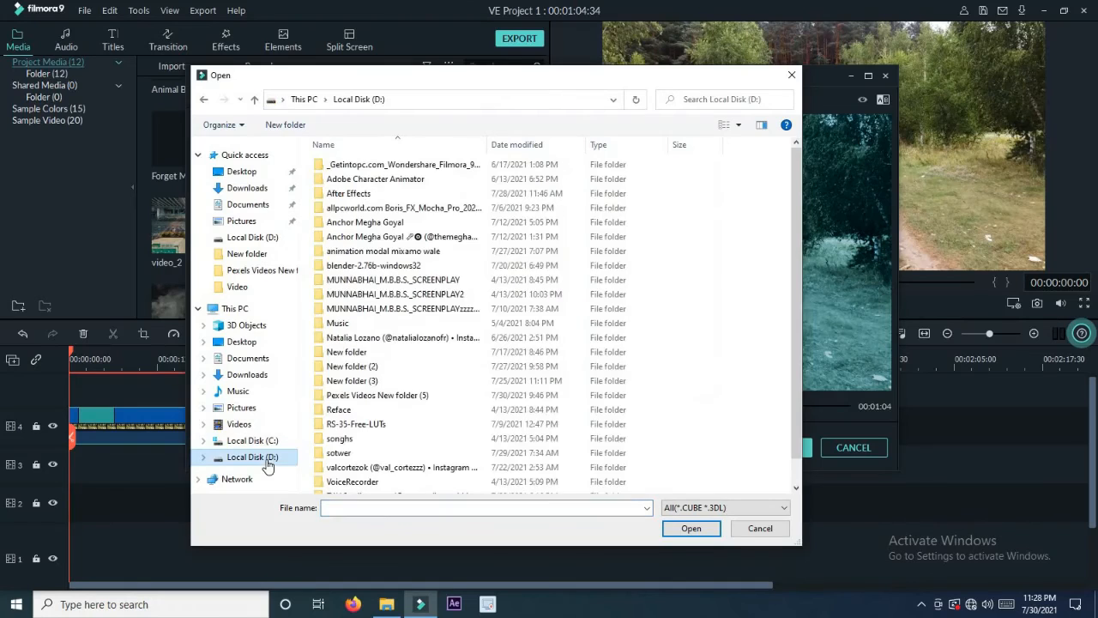
pyautogui.doubleClick(370, 429)
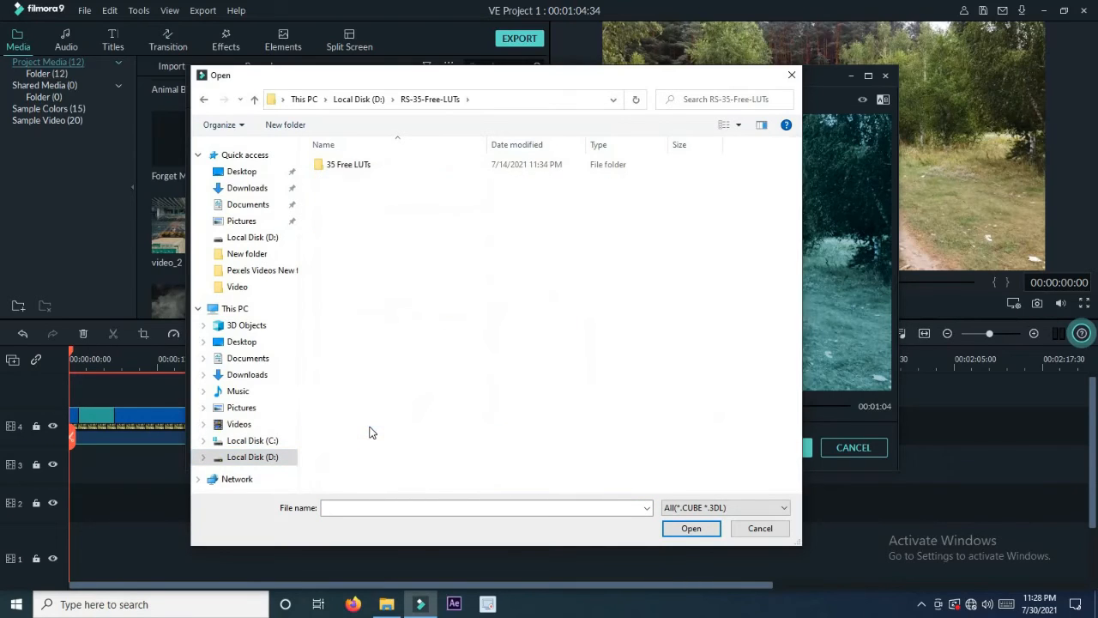
pyautogui.doubleClick(359, 170)
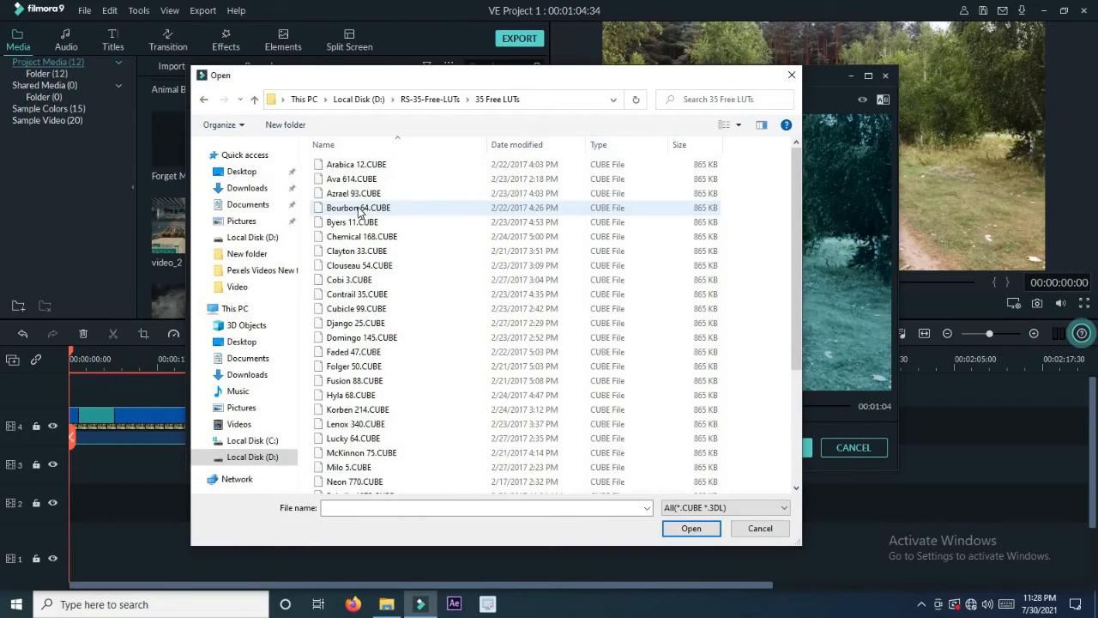
pyautogui.click(361, 167)
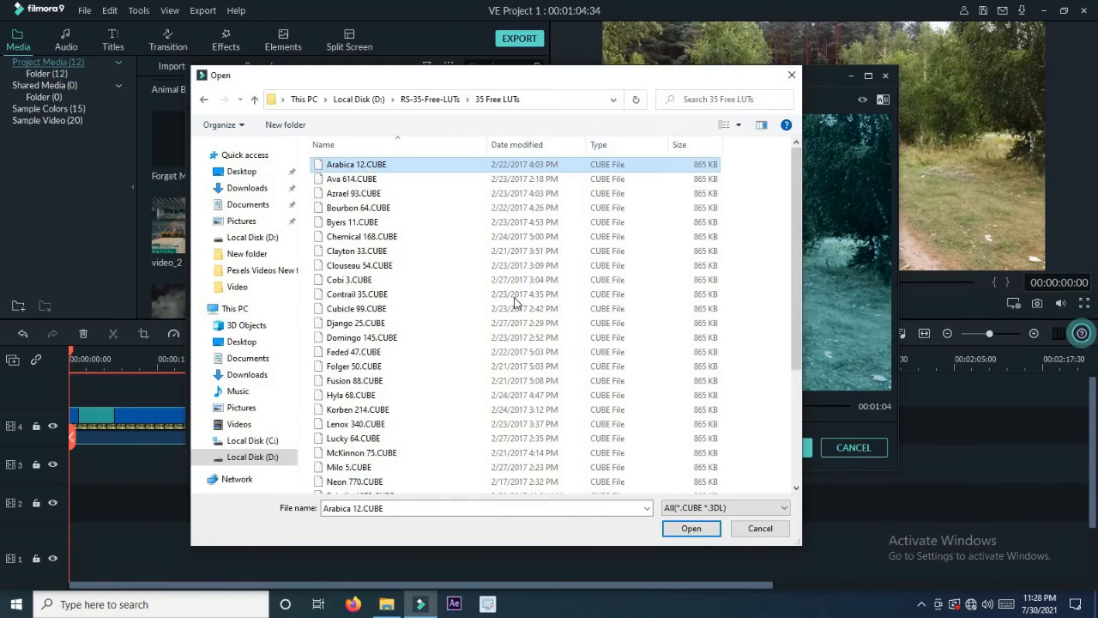
pyautogui.click(683, 533)
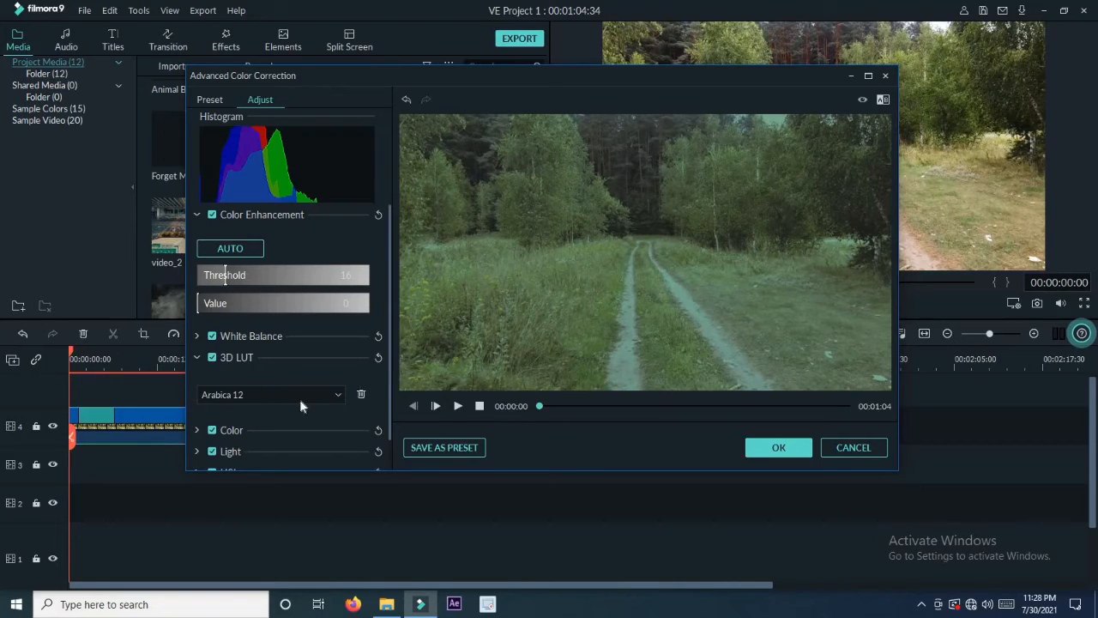
pyautogui.click(197, 358)
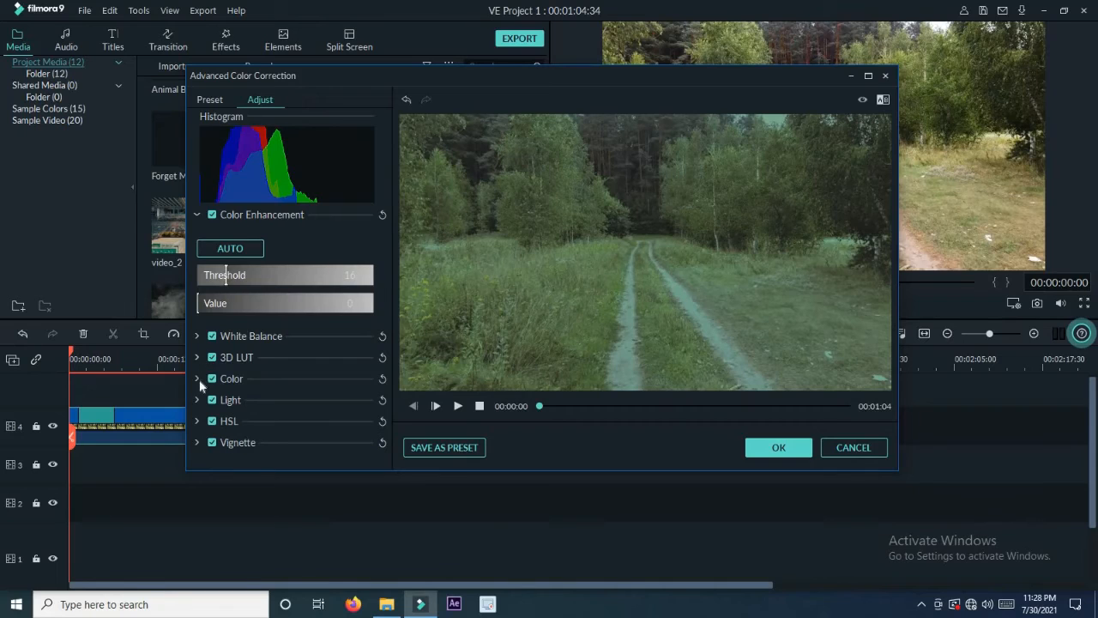
# - Set the clip's color correction to Exposure 30, Brightness -4, Vibrance 15 and Saturation 100
pyautogui.click(198, 380)
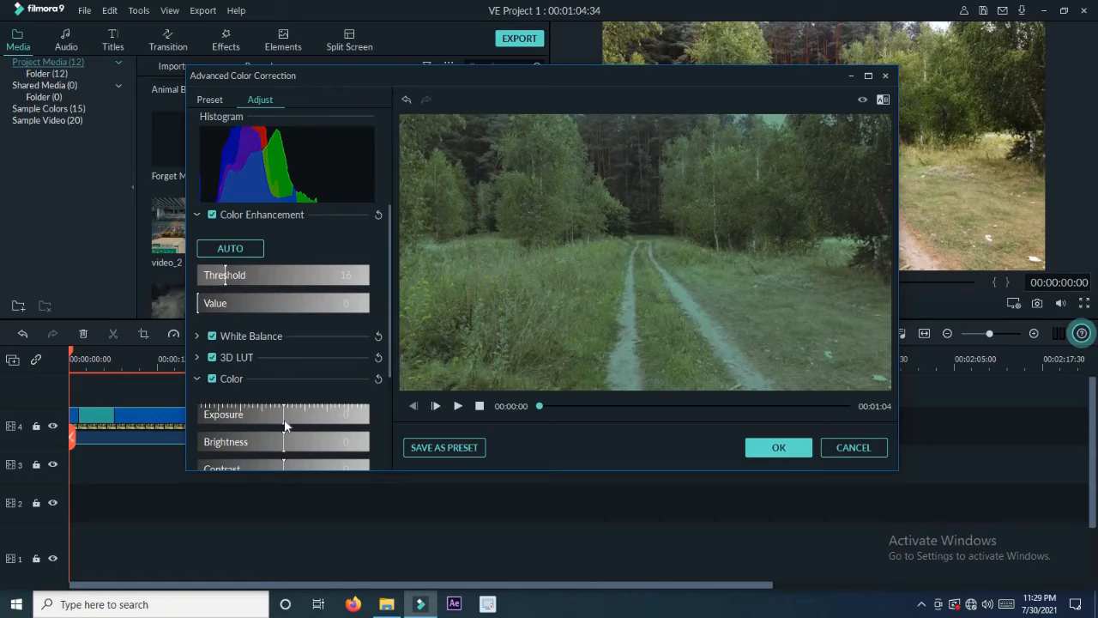
pyautogui.moveTo(285, 424)
pyautogui.mouseDown()
pyautogui.moveTo(245, 419)
pyautogui.moveTo(309, 419)
pyautogui.moveTo(306, 443)
pyautogui.moveTo(325, 443)
pyautogui.moveTo(260, 438)
pyautogui.moveTo(280, 443)
pyautogui.mouseUp()
pyautogui.moveTo(387, 375); pyautogui.dragTo(387, 440)
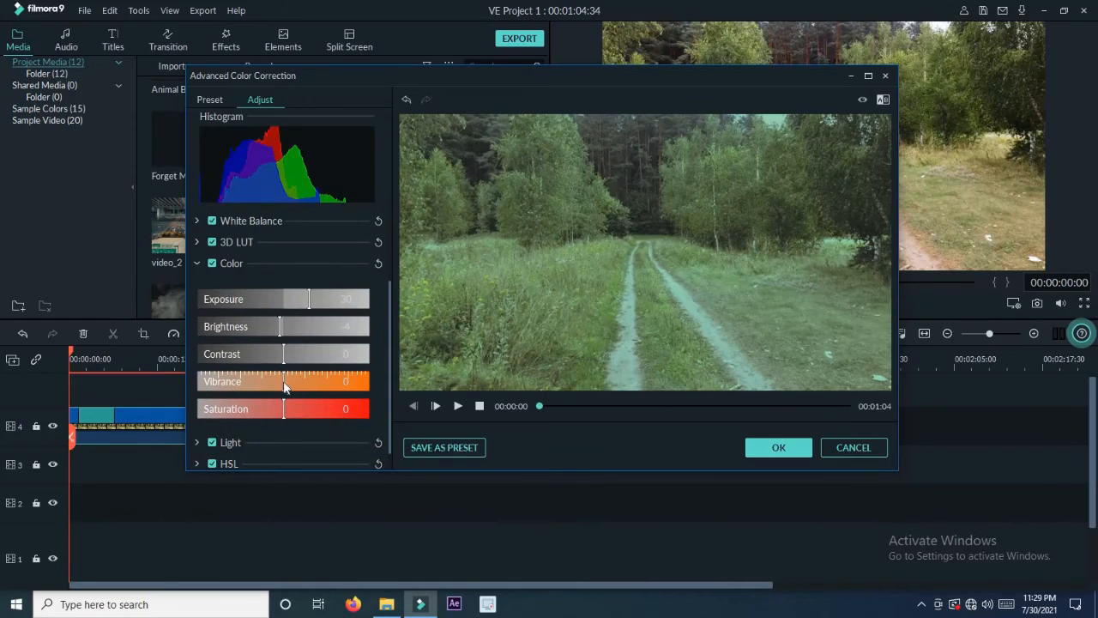
pyautogui.moveTo(285, 386); pyautogui.dragTo(351, 416)
pyautogui.moveTo(356, 415); pyautogui.dragTo(372, 413)
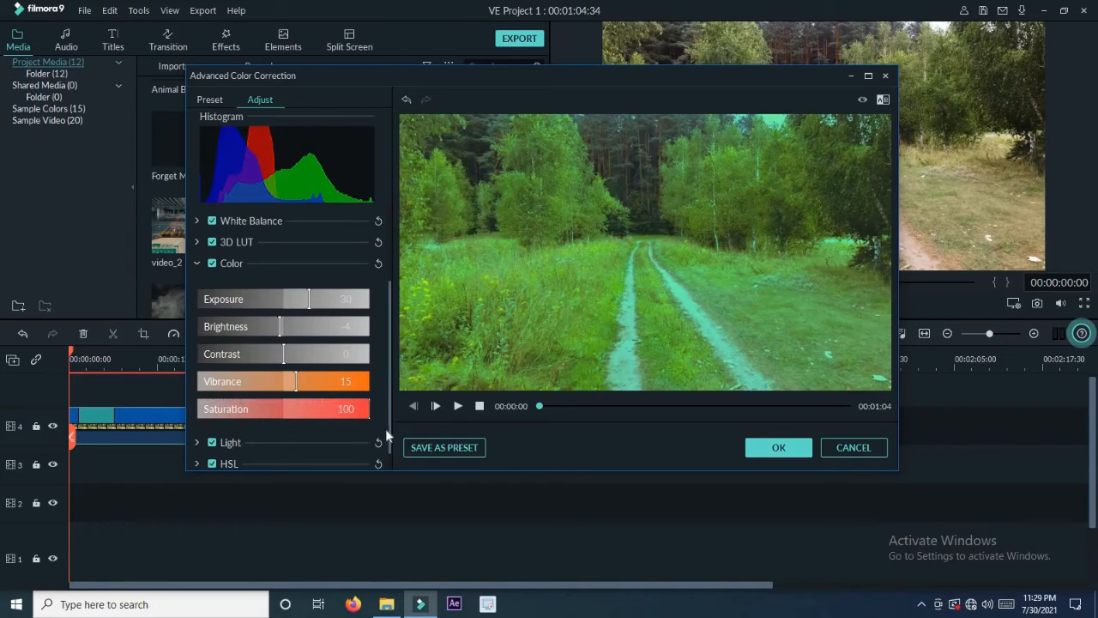
pyautogui.click(200, 266)
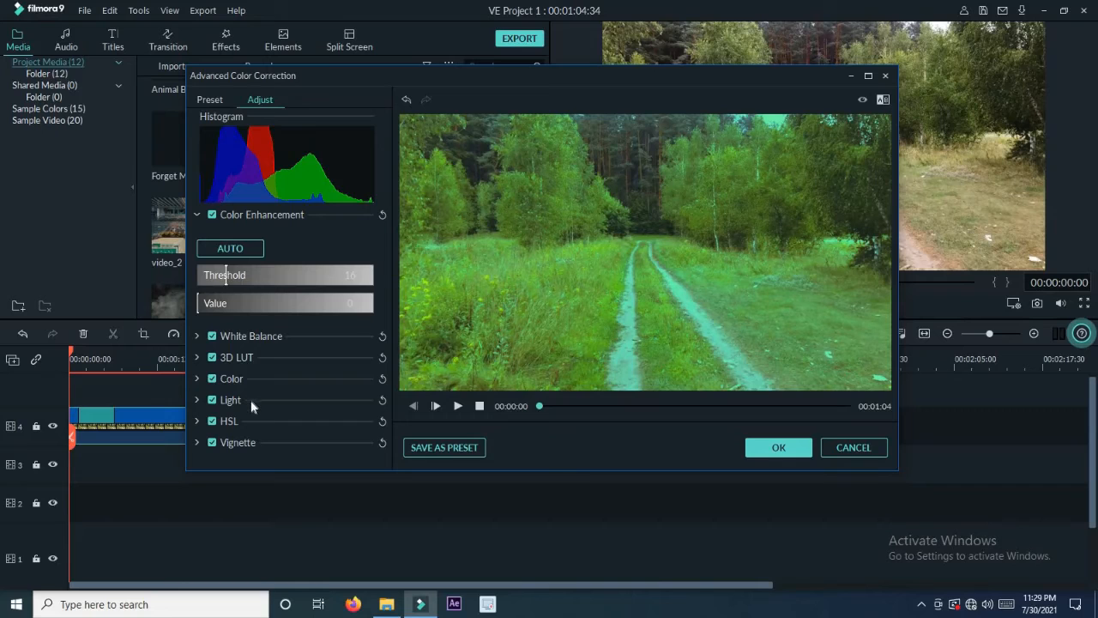
# - Lower the Light highlights to the minimum, preview the grade against the original and apply the color correction
pyautogui.click(200, 402)
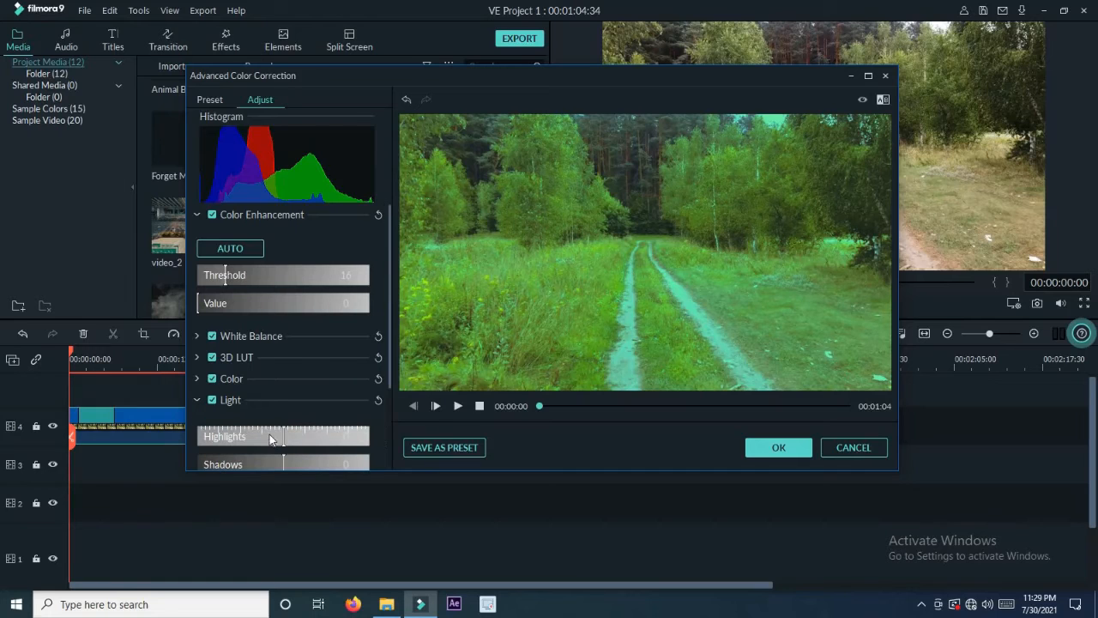
pyautogui.moveTo(284, 439); pyautogui.dragTo(191, 435)
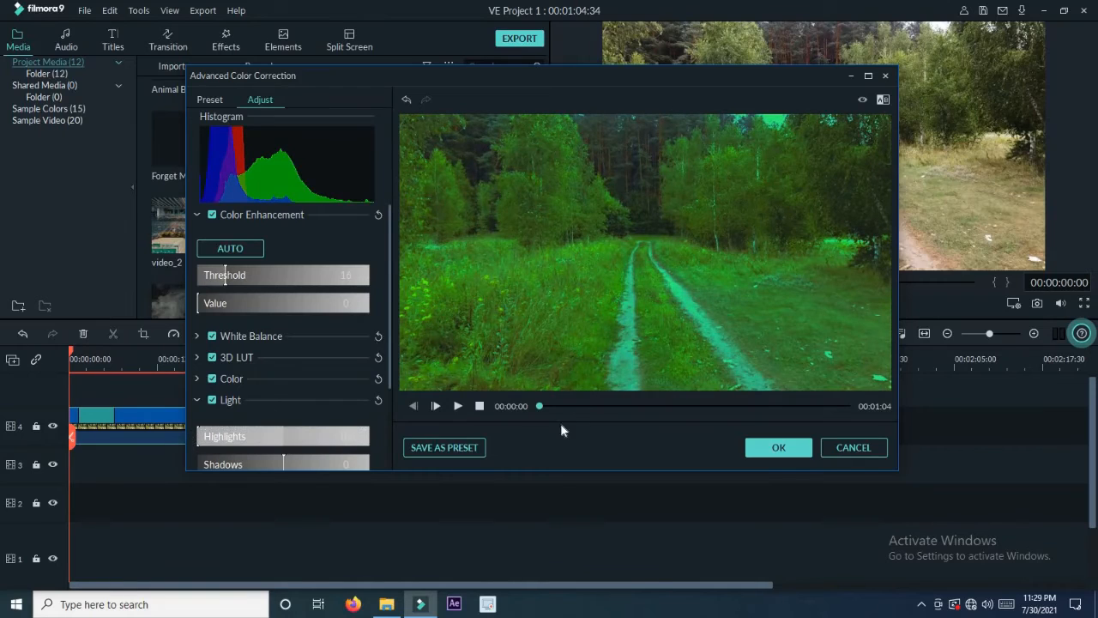
pyautogui.click(457, 408)
pyautogui.moveTo(583, 72); pyautogui.dragTo(376, 49)
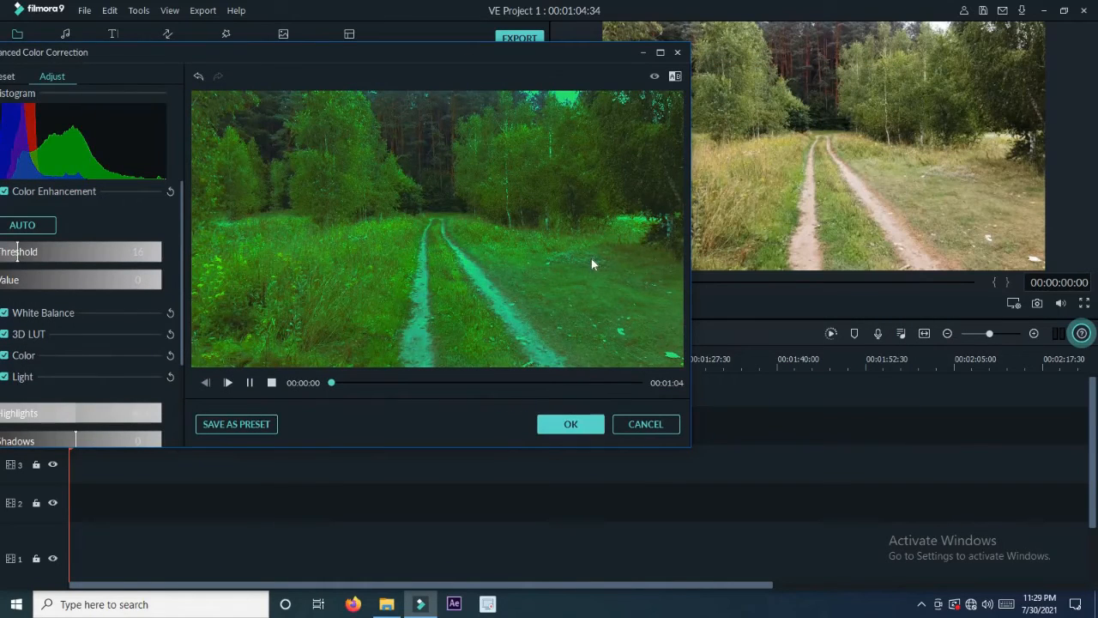
pyautogui.click(250, 384)
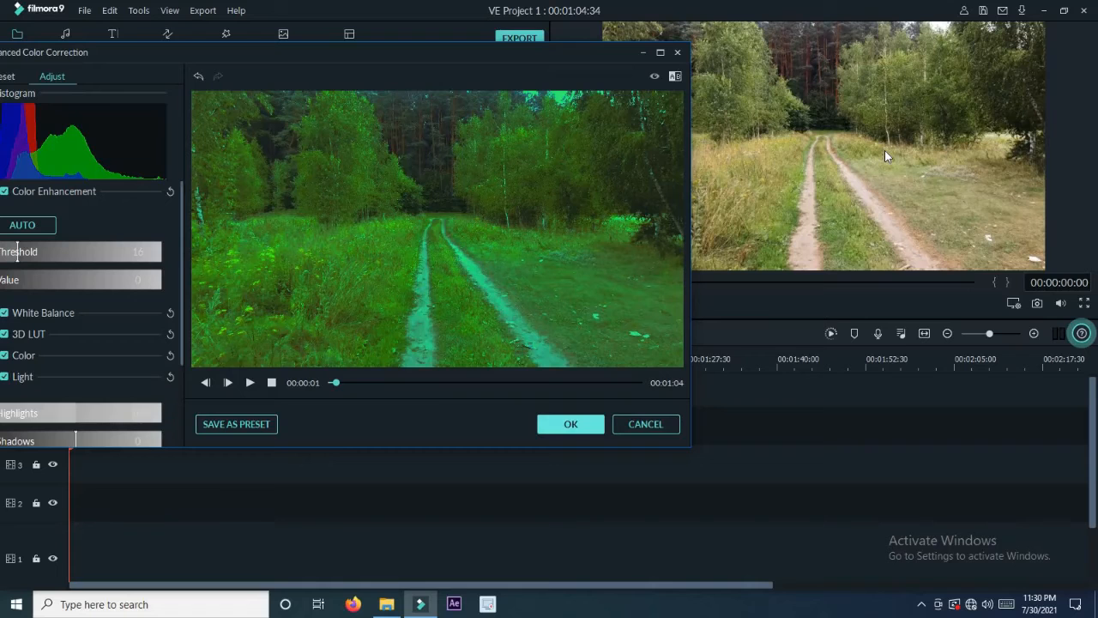
pyautogui.click(589, 428)
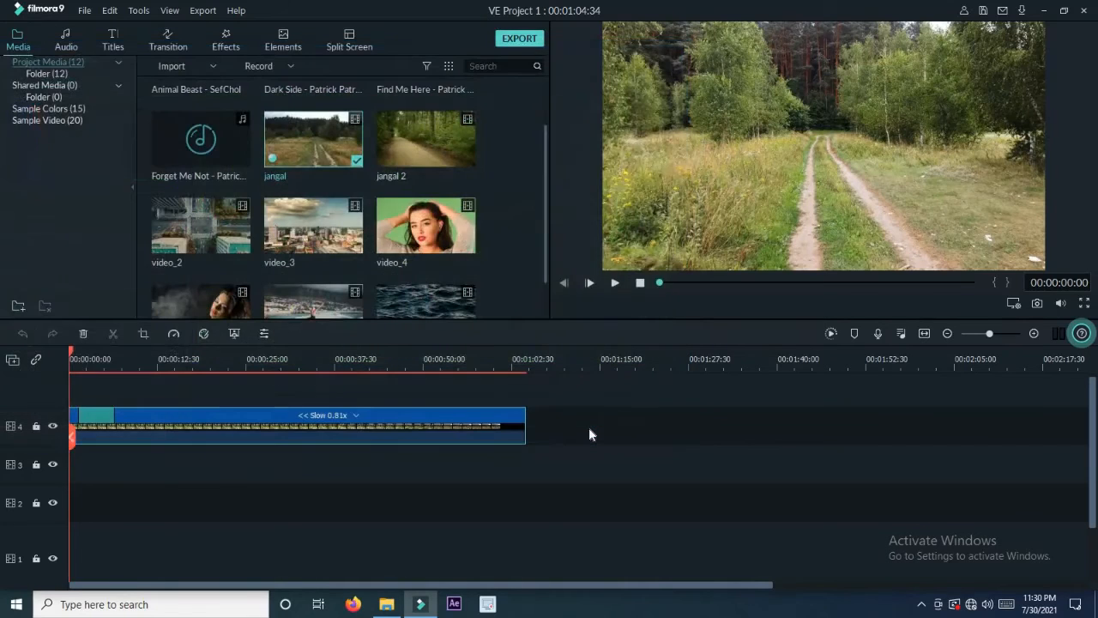
# - Play the color-corrected jangal clip on the timeline from its start to review the grade
pyautogui.click(617, 284)
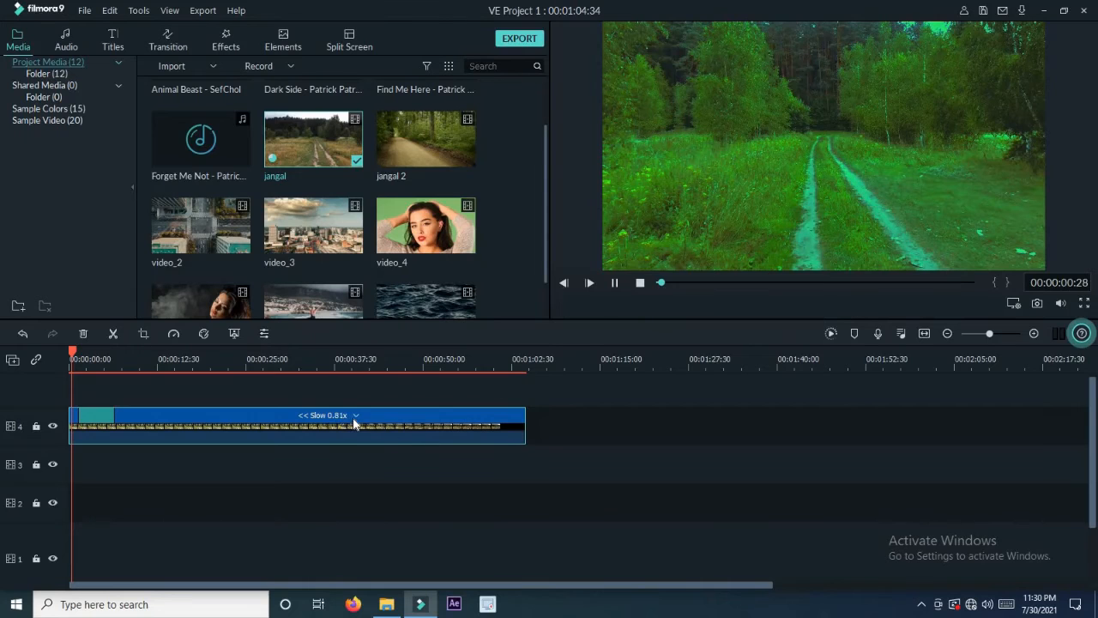
pyautogui.click(354, 417)
pyautogui.click(614, 284)
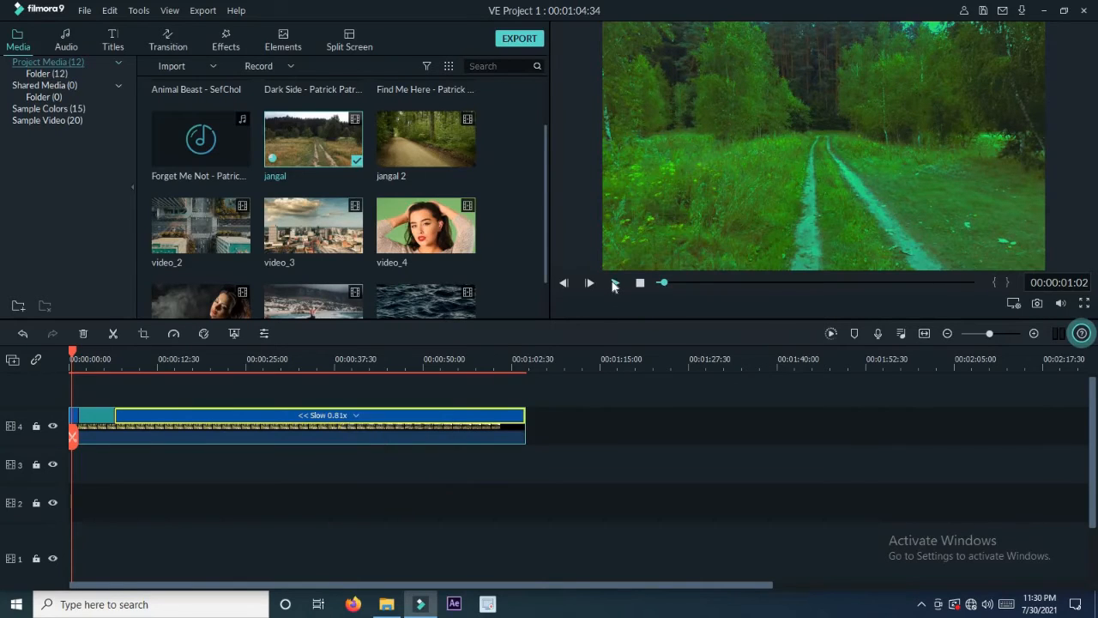
pyautogui.click(615, 284)
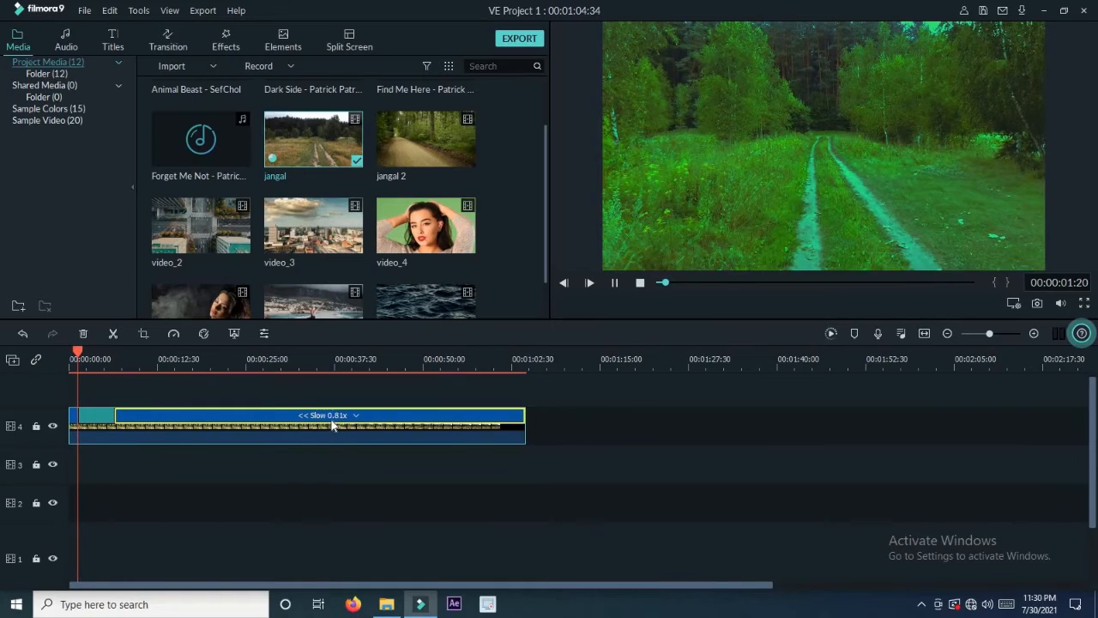
pyautogui.click(617, 285)
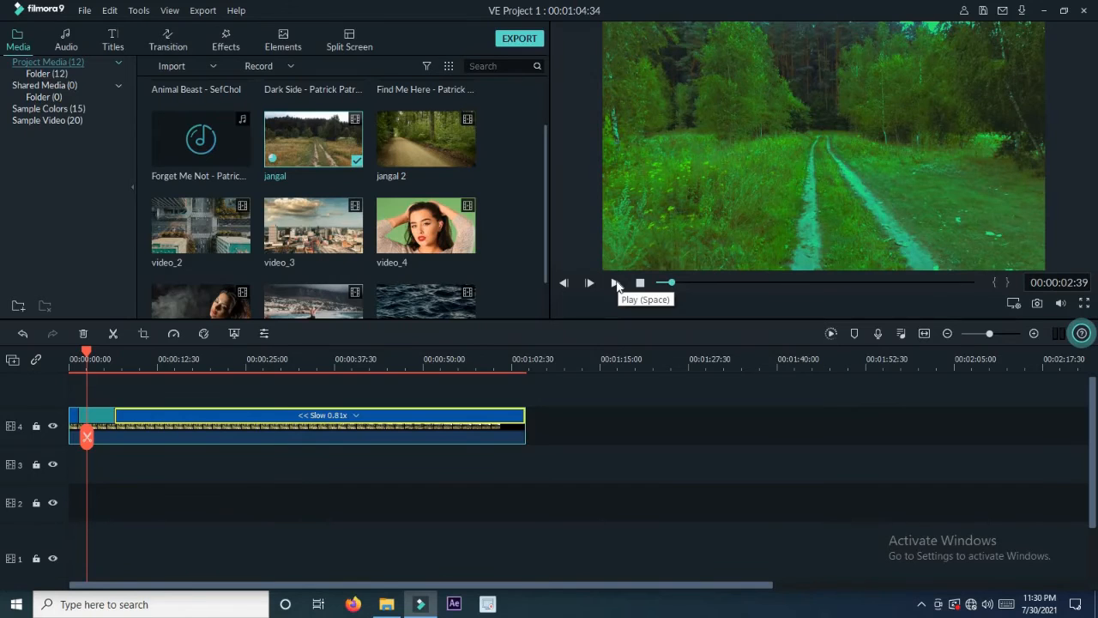
pyautogui.click(617, 285)
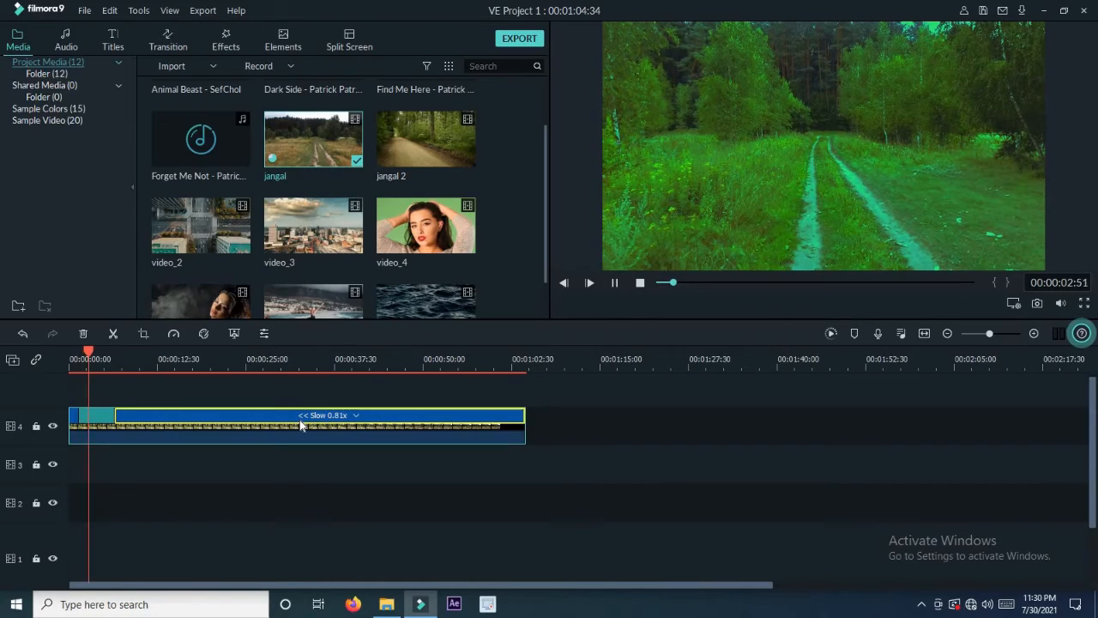
pyautogui.click(614, 284)
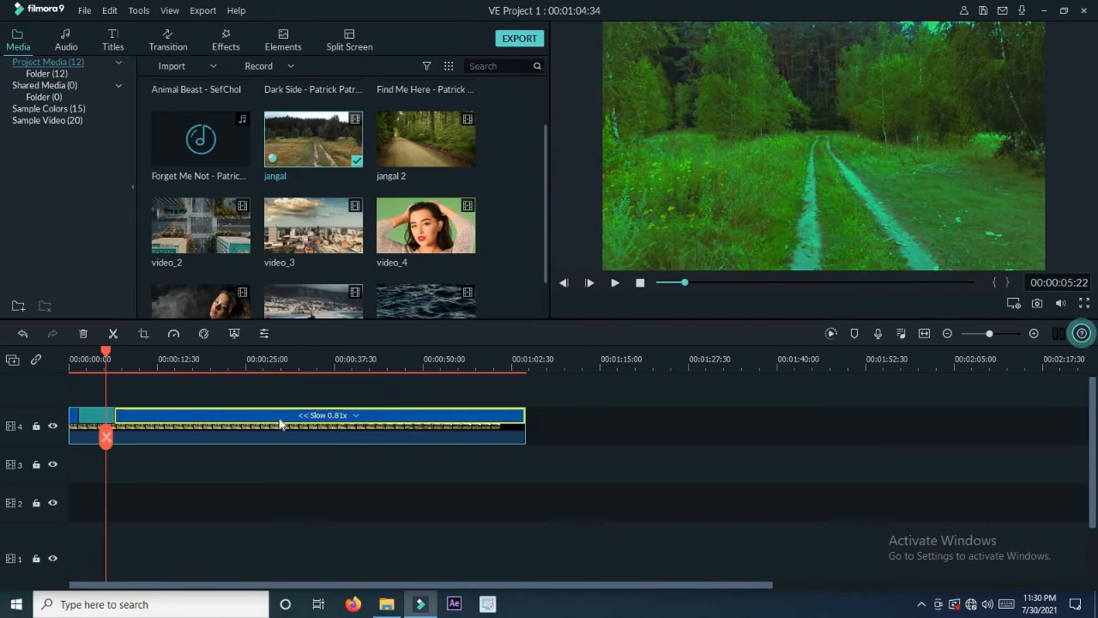
# - Delete all effects from the jangal clip and enable its Green Screen chroma key with the default settings
pyautogui.click(110, 12)
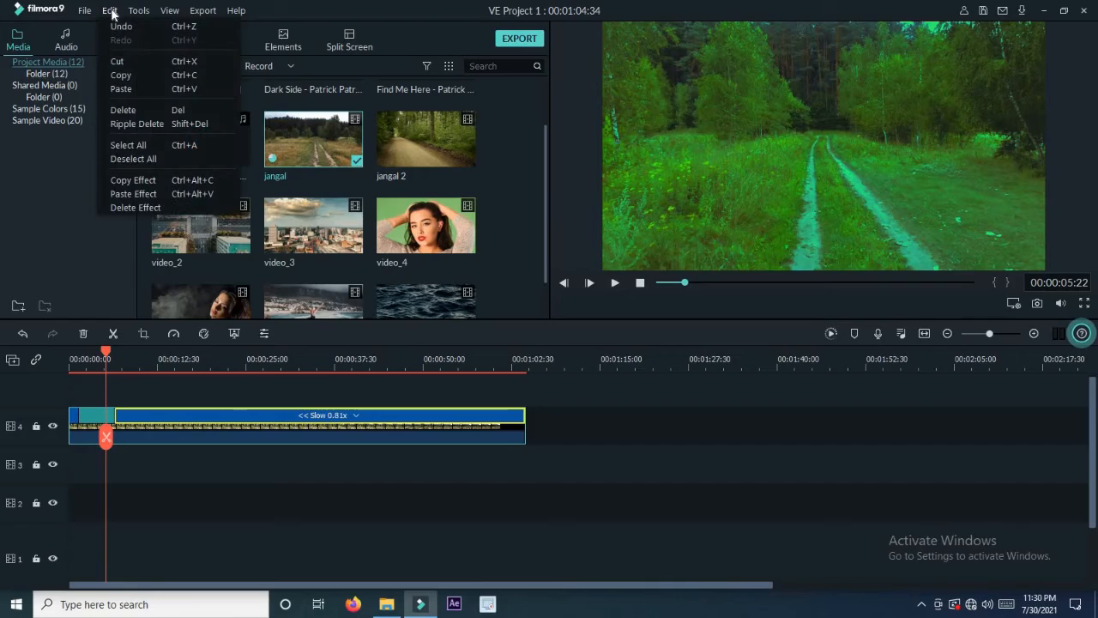
pyautogui.click(140, 207)
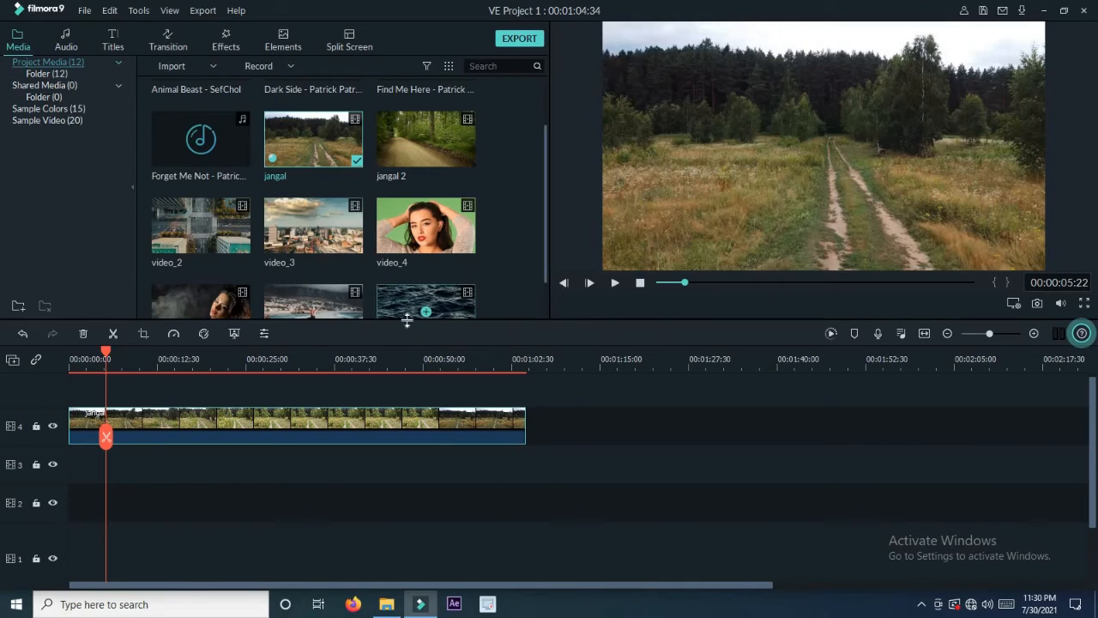
pyautogui.click(138, 11)
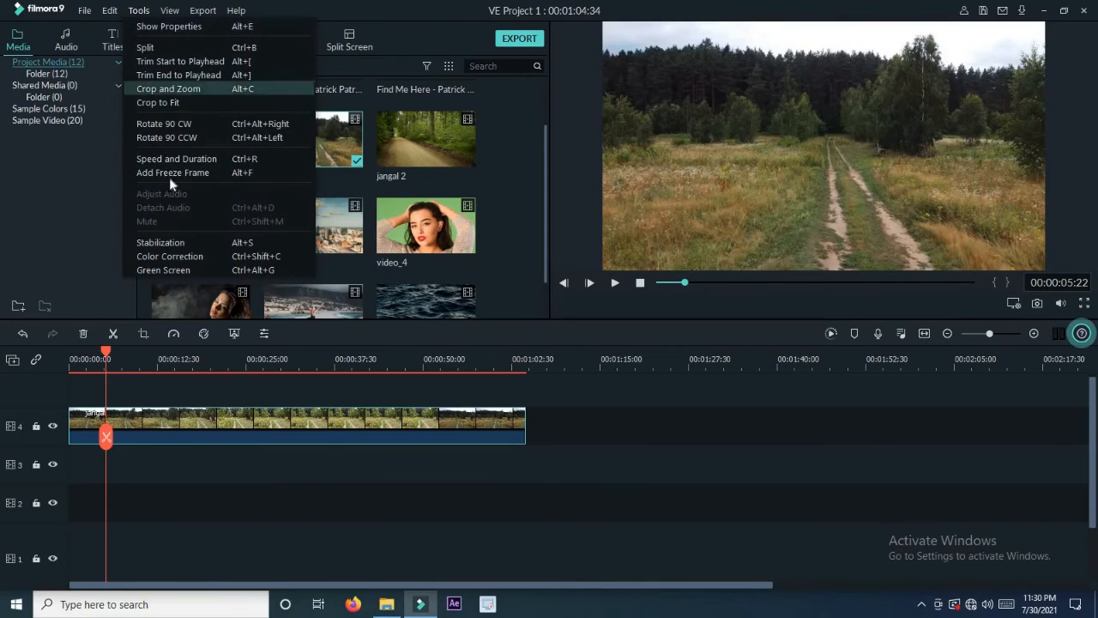
pyautogui.click(195, 271)
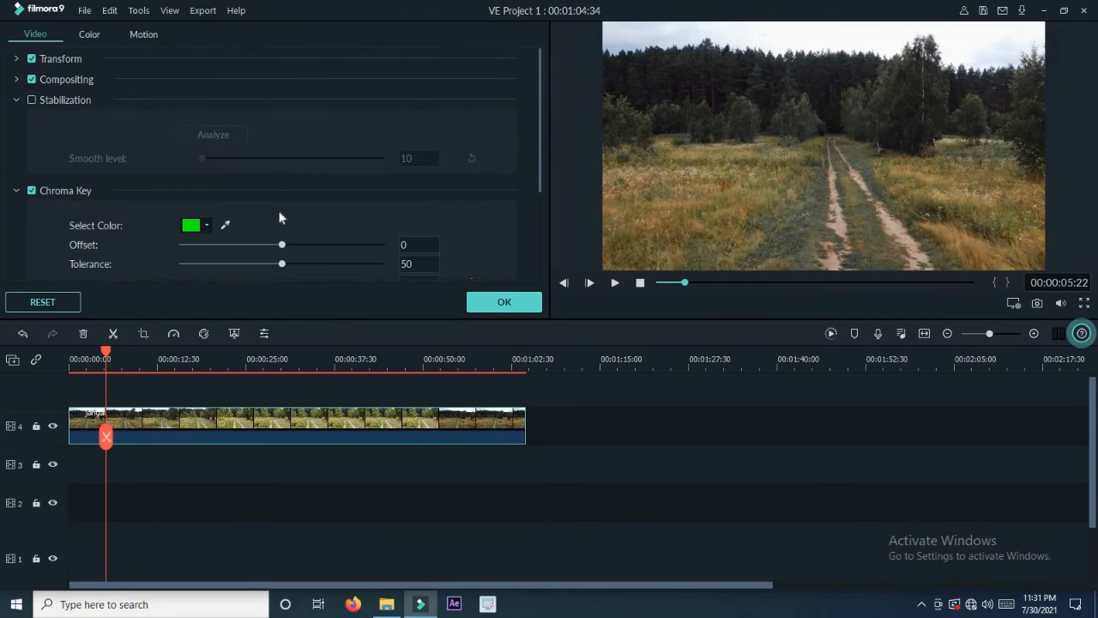
pyautogui.click(512, 306)
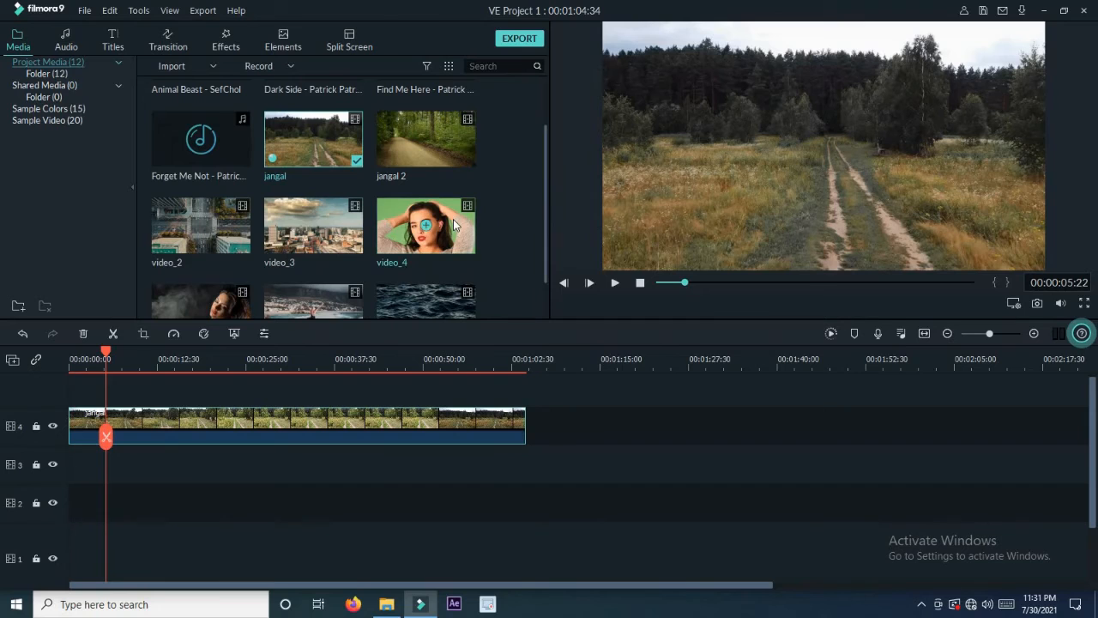
# - Add video_4 to the track above the jangal clip and place the playhead over it at 00:00:10:04
pyautogui.moveTo(452, 224); pyautogui.dragTo(112, 391)
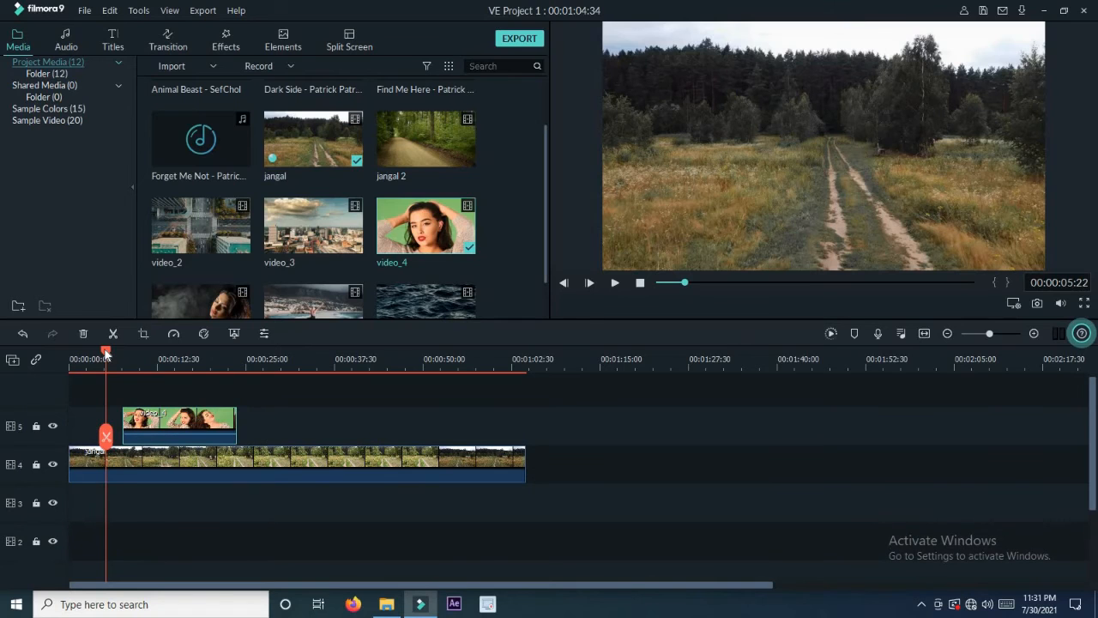
pyautogui.moveTo(122, 351); pyautogui.dragTo(140, 354)
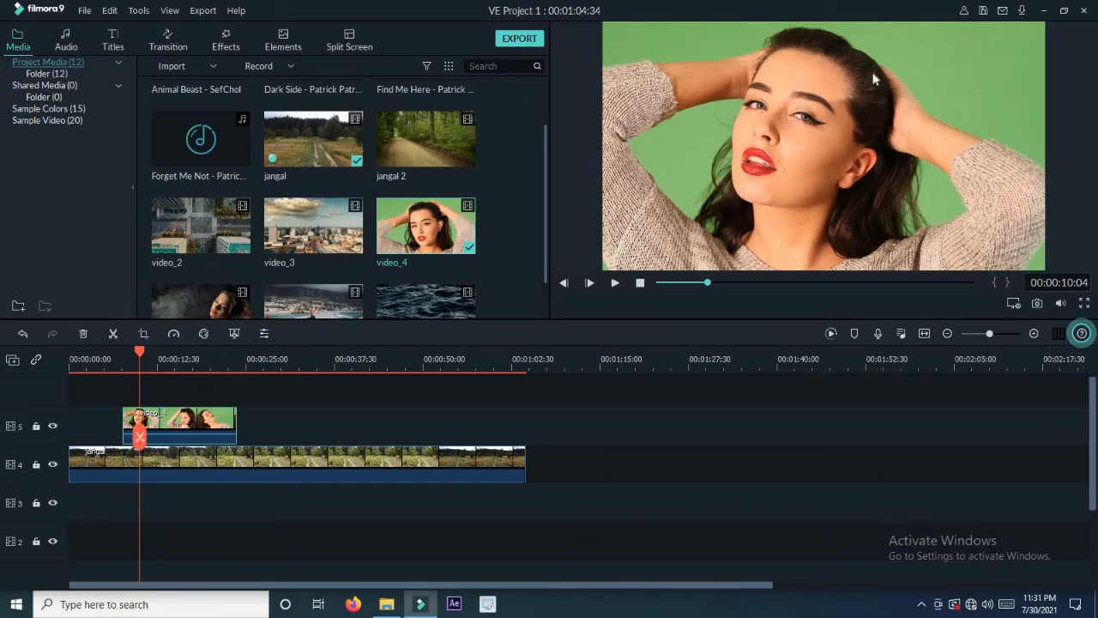
pyautogui.click(260, 466)
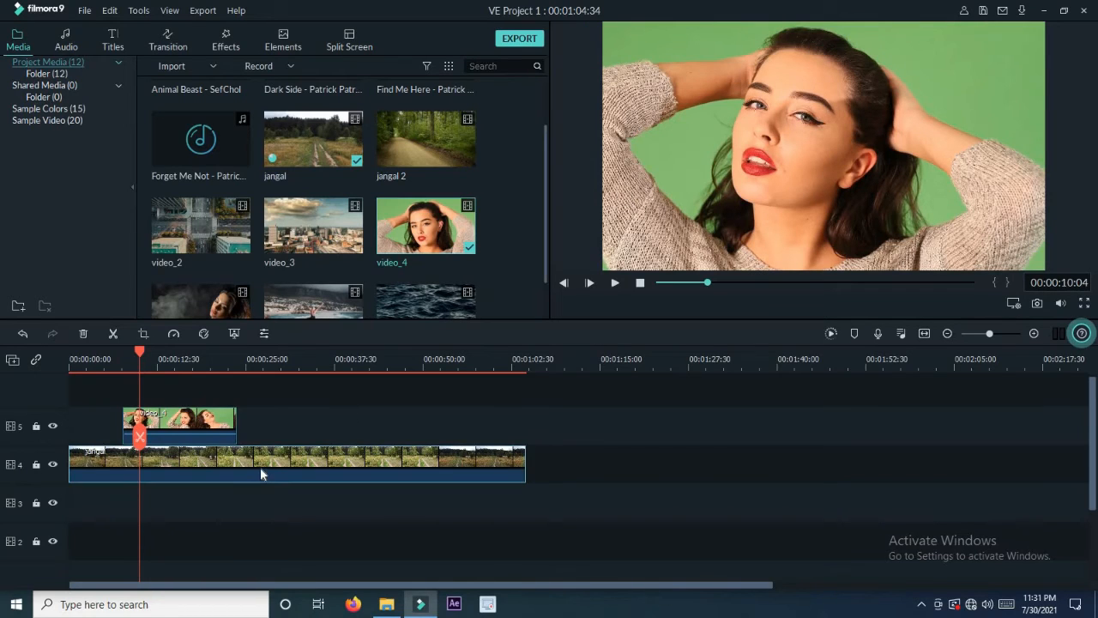
# - Enable Green Screen on video_4 and sample the chroma key color from the green backdrop above the woman's arm
pyautogui.click(204, 418)
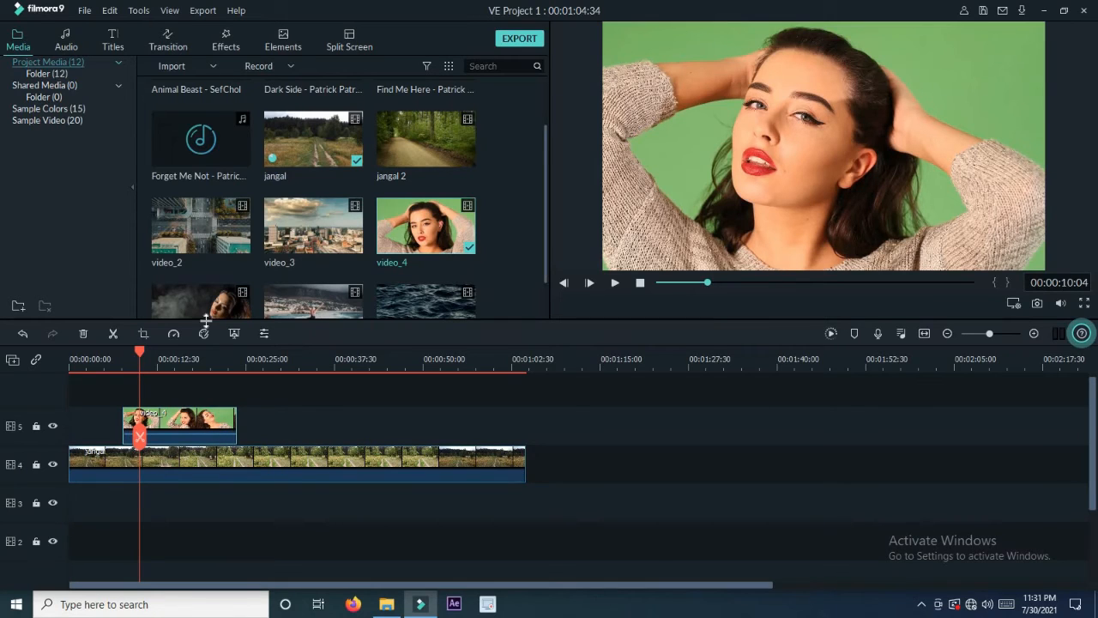
pyautogui.click(144, 16)
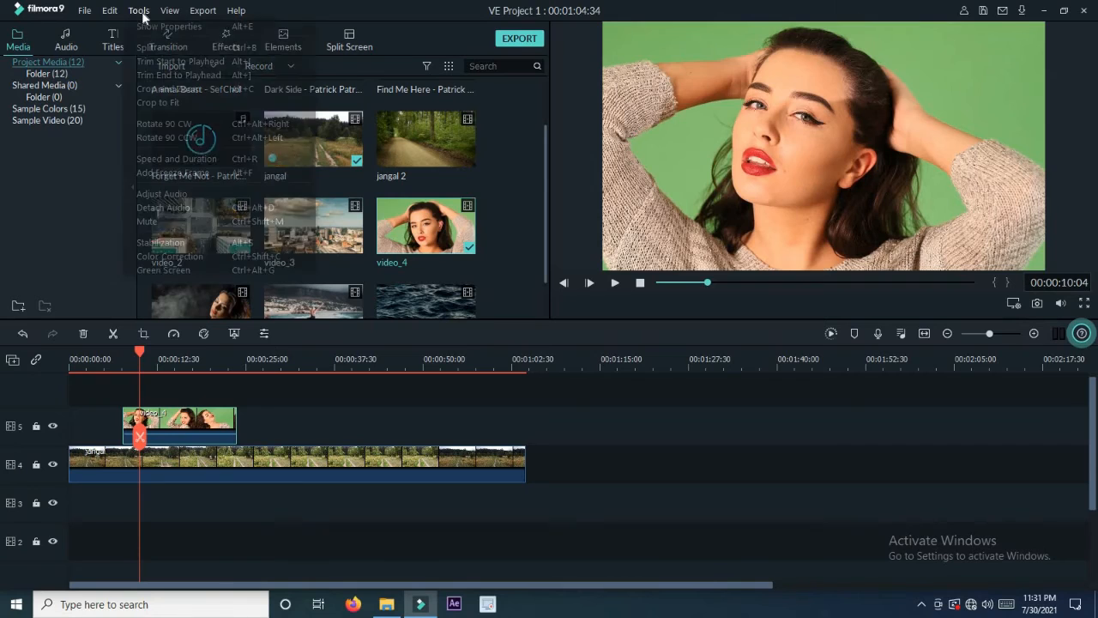
pyautogui.click(189, 268)
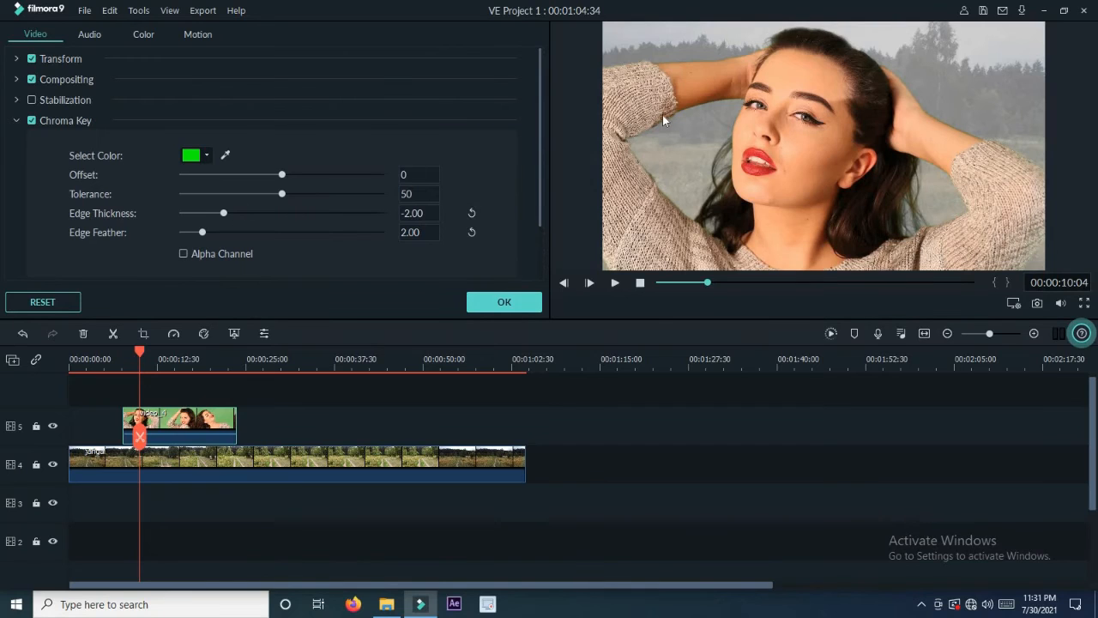
pyautogui.click(228, 156)
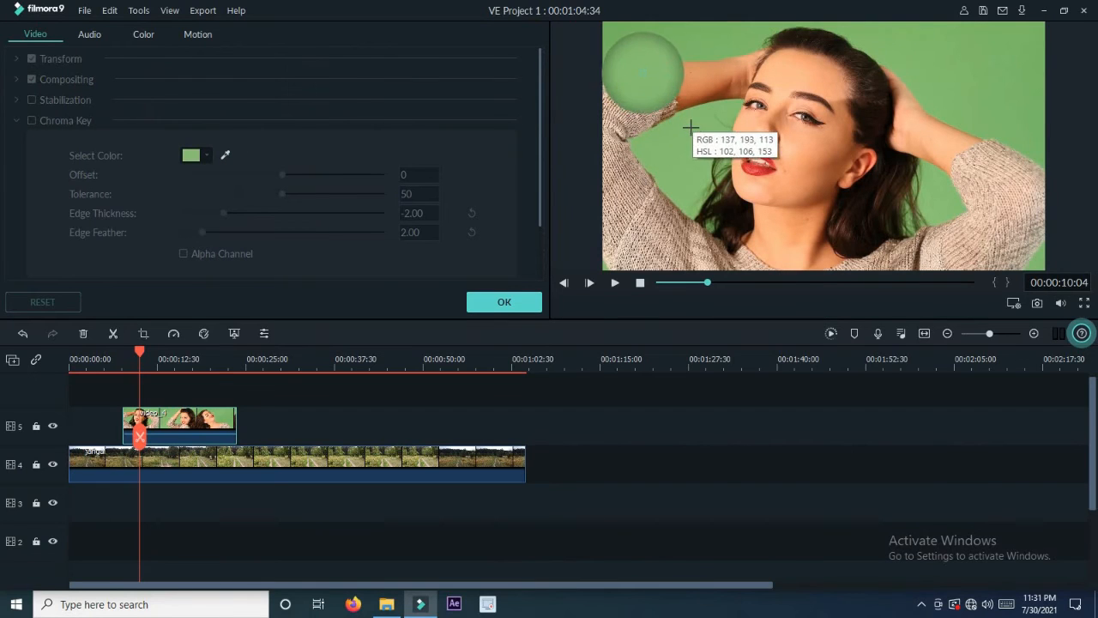
pyautogui.click(692, 128)
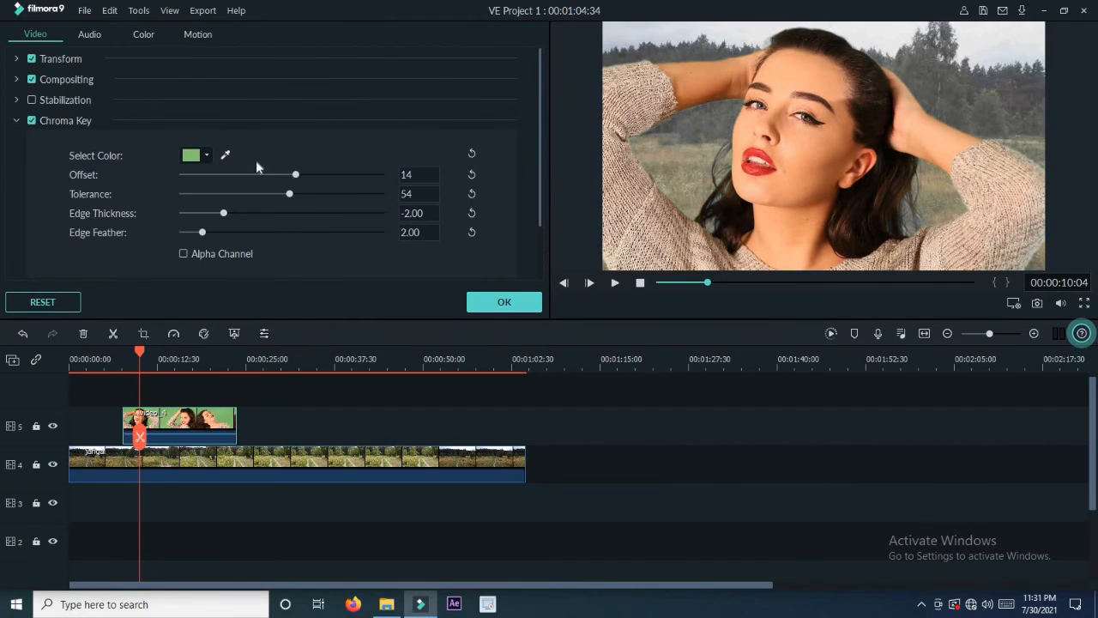
pyautogui.click(227, 156)
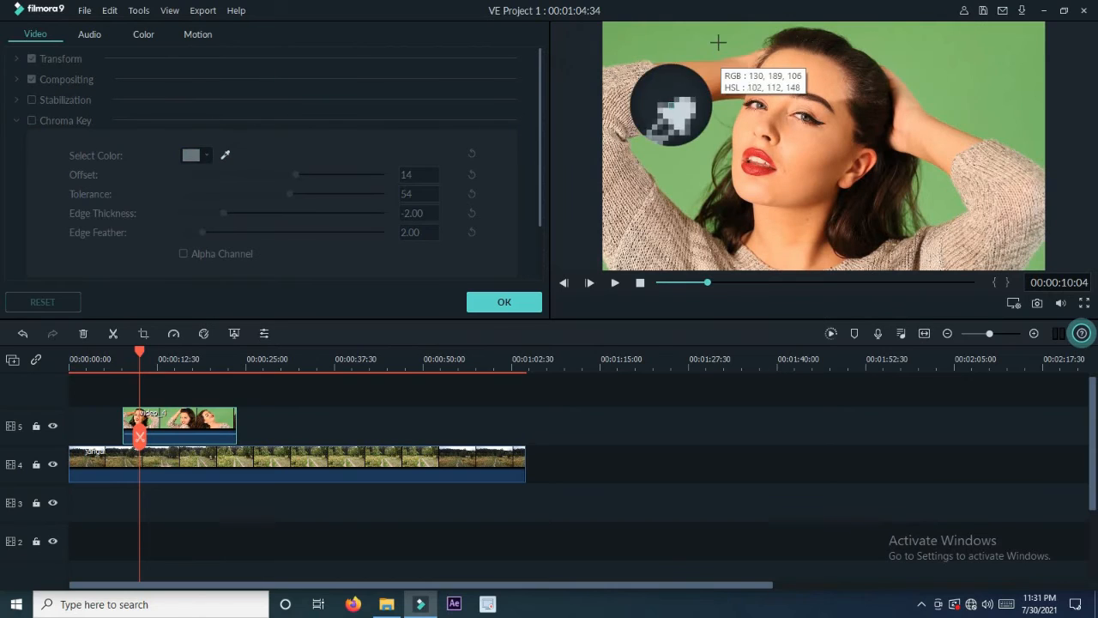
pyautogui.click(719, 34)
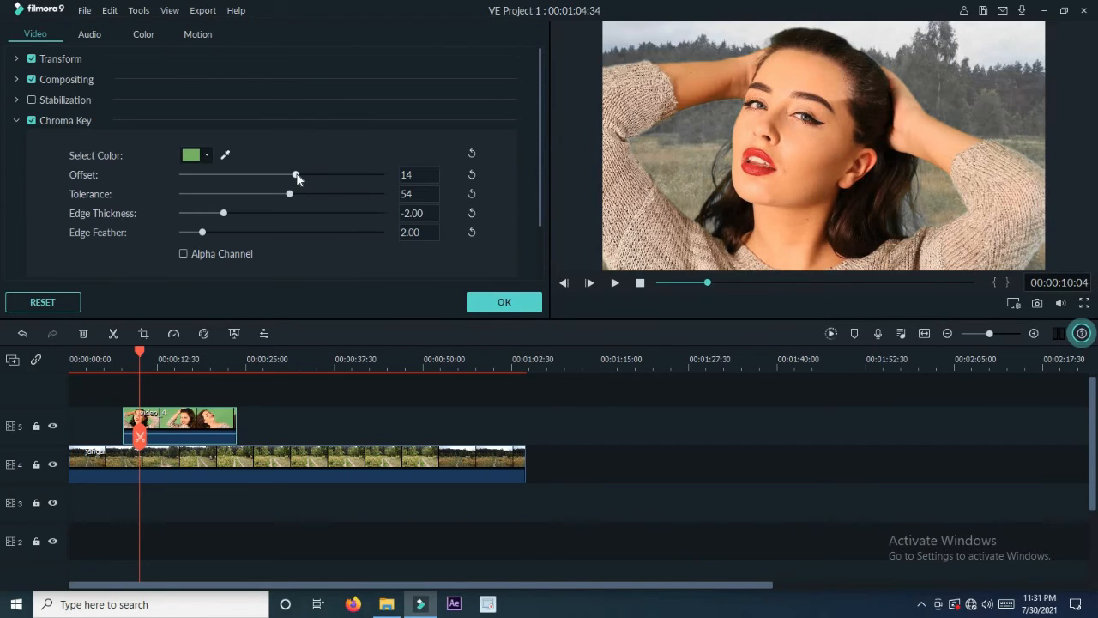
# - Set the chroma key Offset of video_4 to 40, apply it and play the keyed composite
pyautogui.moveTo(296, 177); pyautogui.dragTo(323, 178)
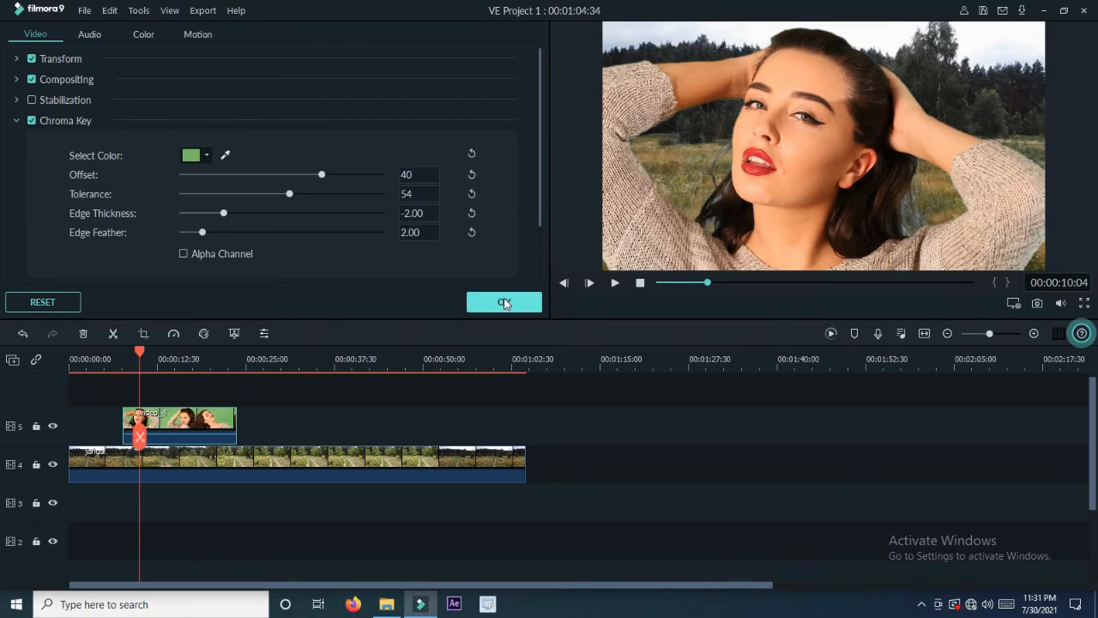
pyautogui.click(504, 303)
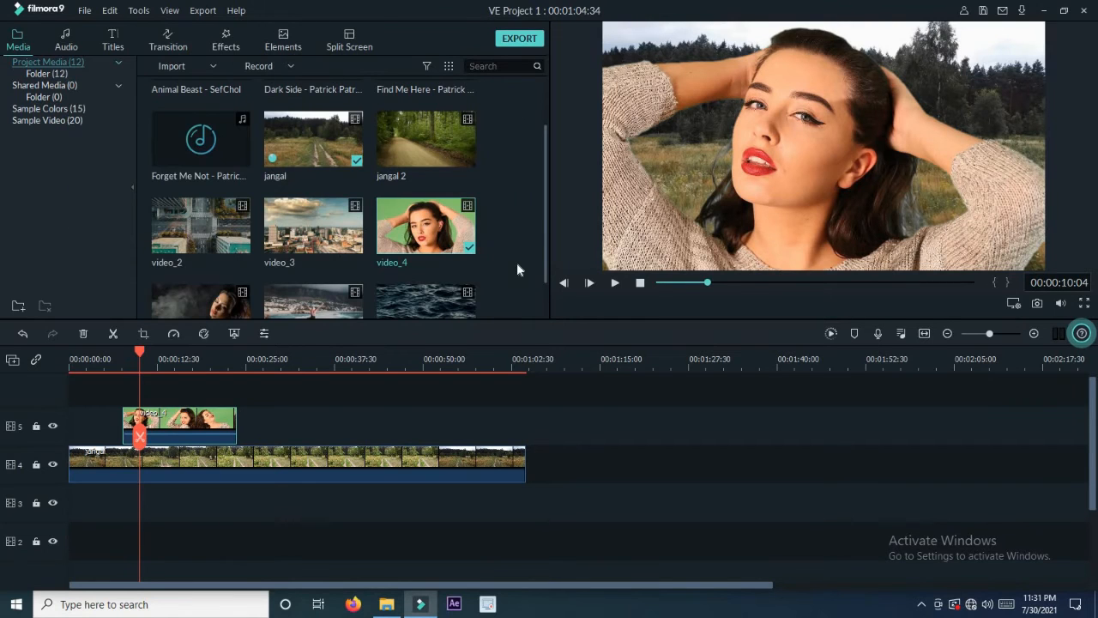
pyautogui.click(617, 283)
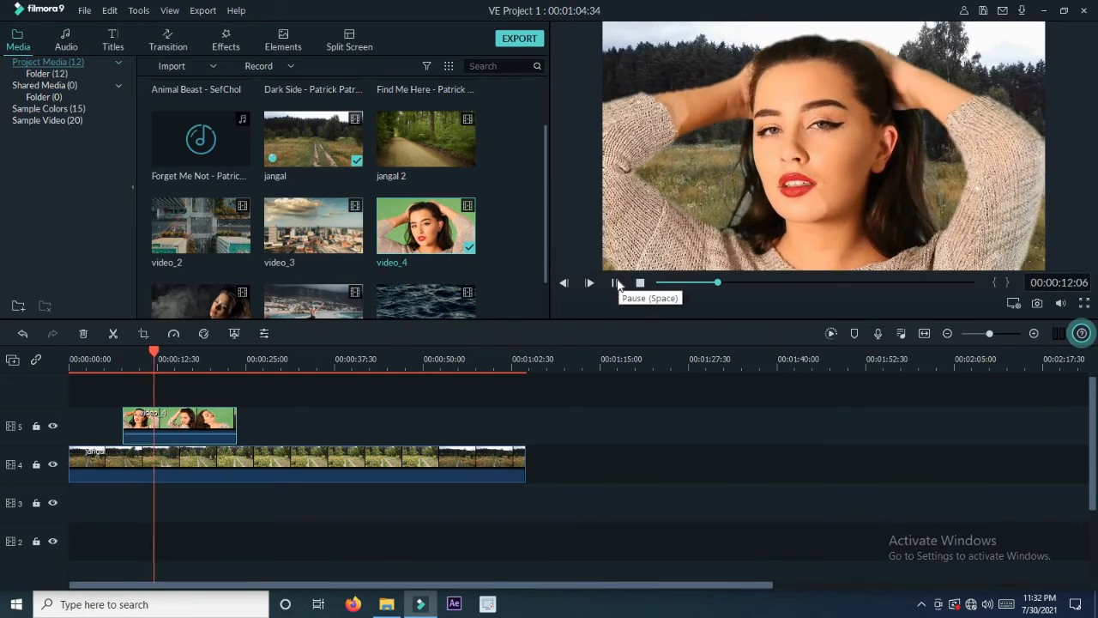
pyautogui.click(617, 283)
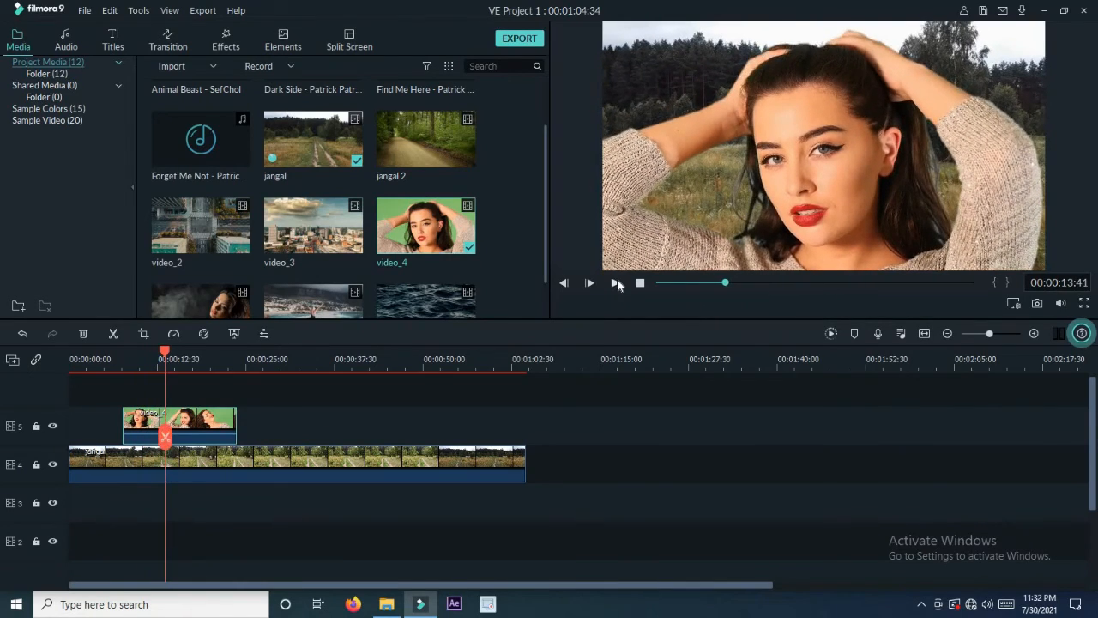
pyautogui.click(138, 10)
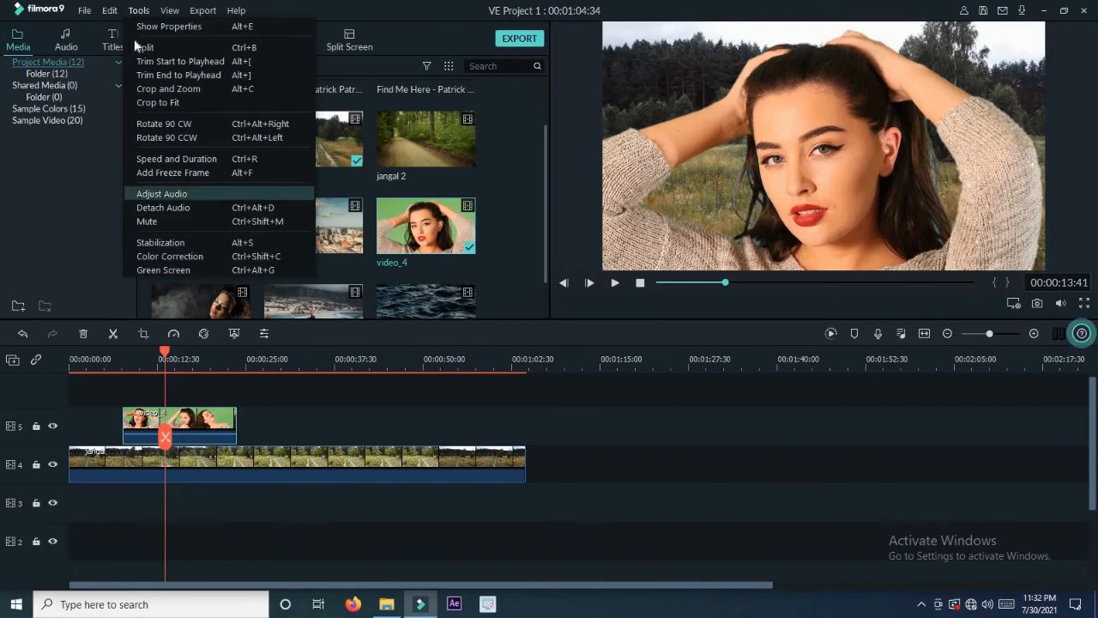
pyautogui.click(170, 10)
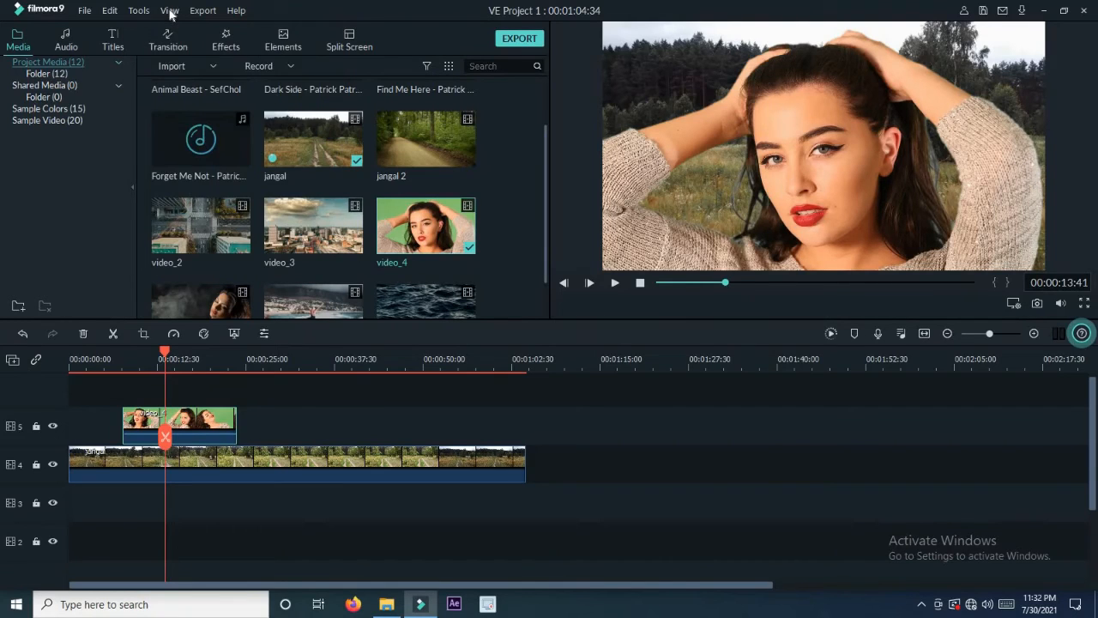
pyautogui.click(172, 11)
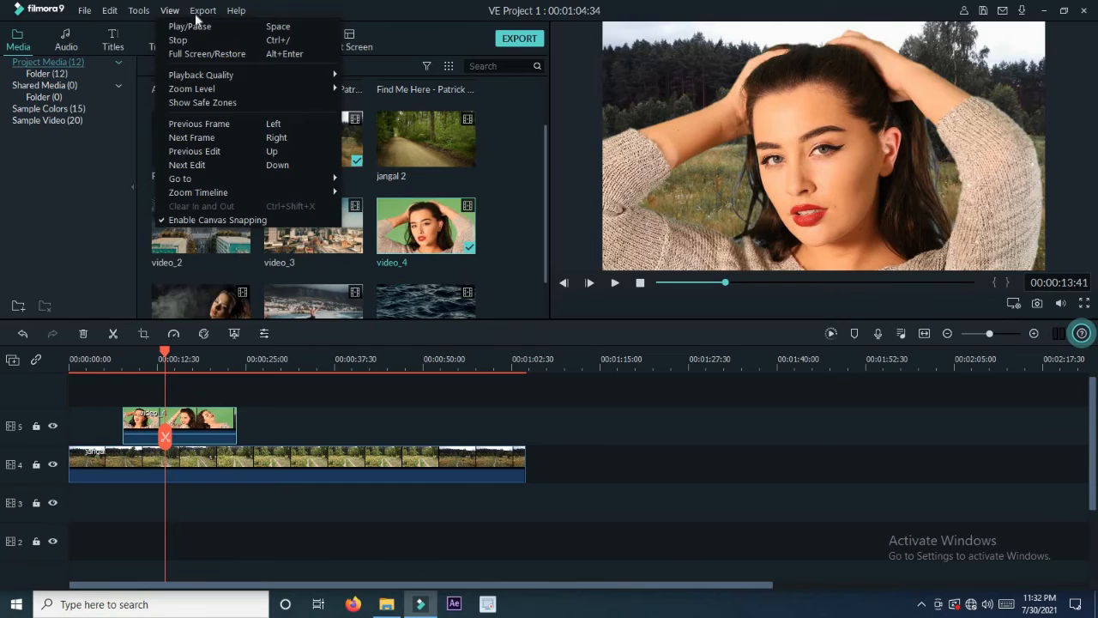
pyautogui.click(179, 16)
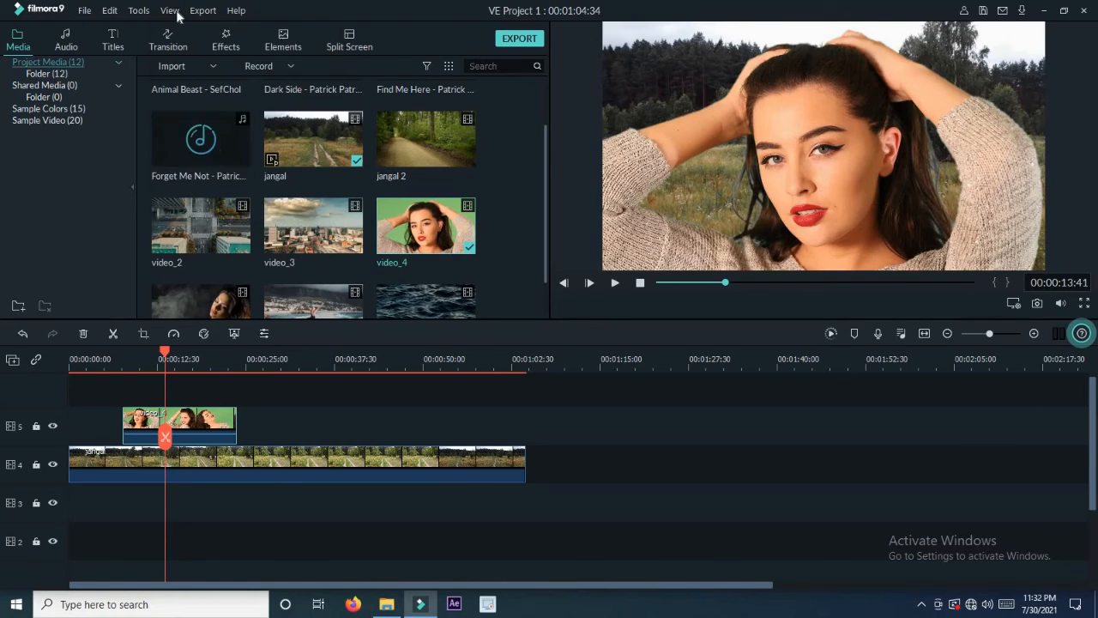
pyautogui.click(175, 12)
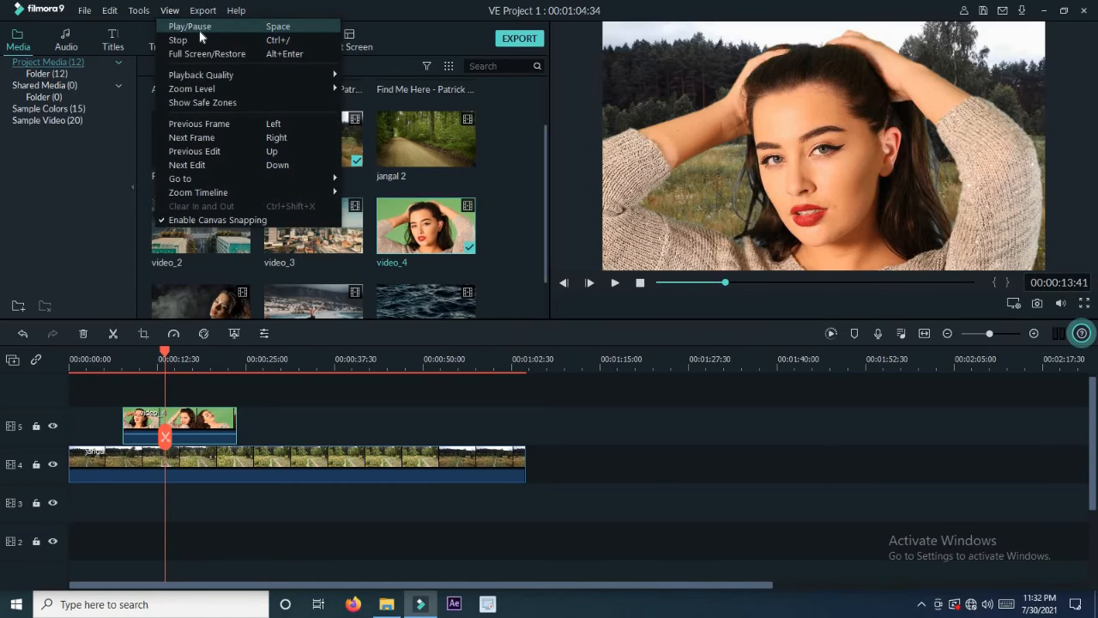
# - Play a short stretch of the keyed video_4 composite in the preview and pause it
pyautogui.click(620, 288)
pyautogui.click(617, 284)
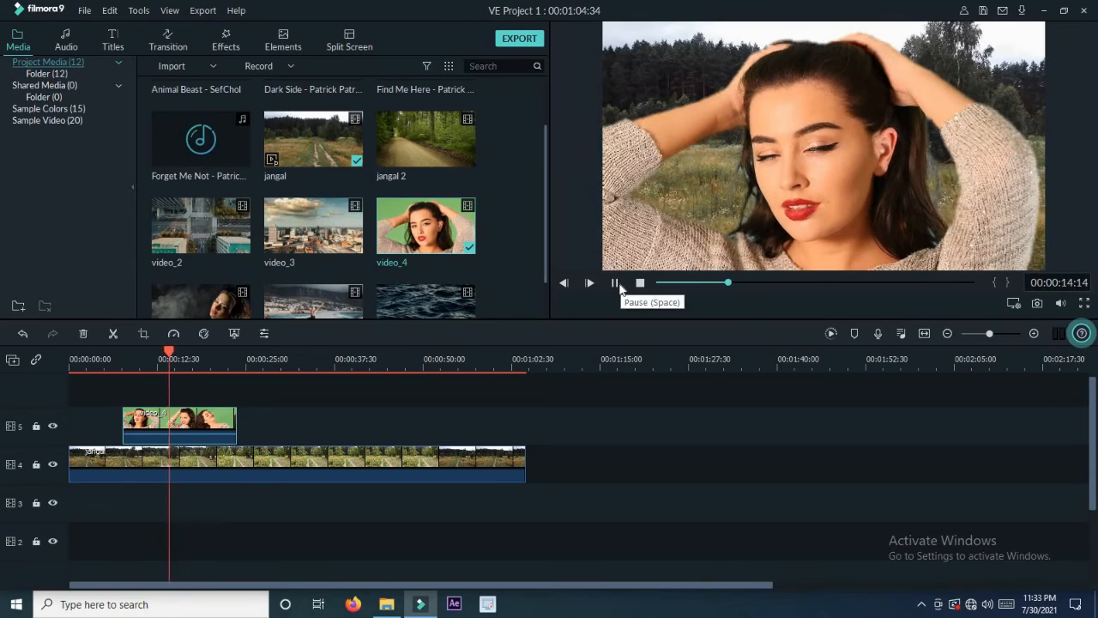
pyautogui.click(616, 284)
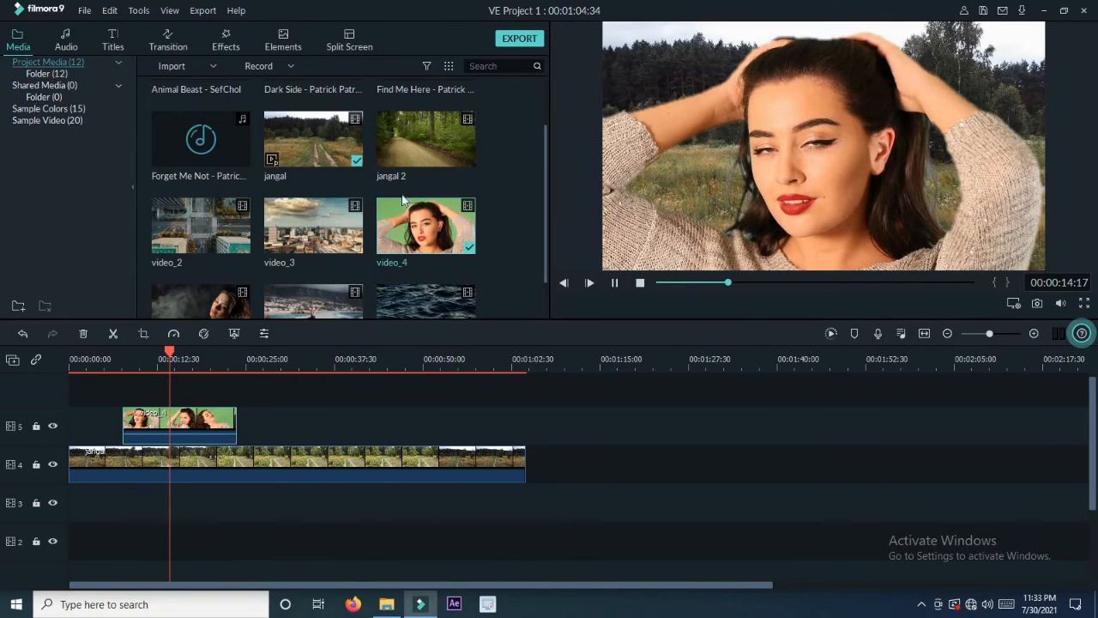
# - Play the keyed composite in full screen and pause it once back in the normal preview
pyautogui.click(170, 12)
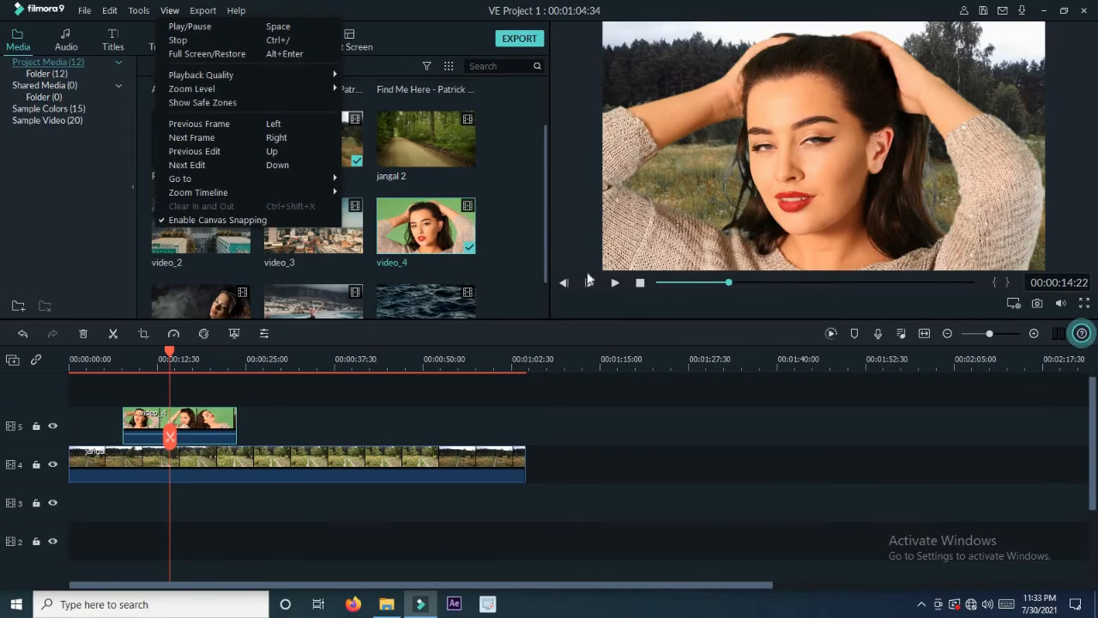
pyautogui.click(242, 58)
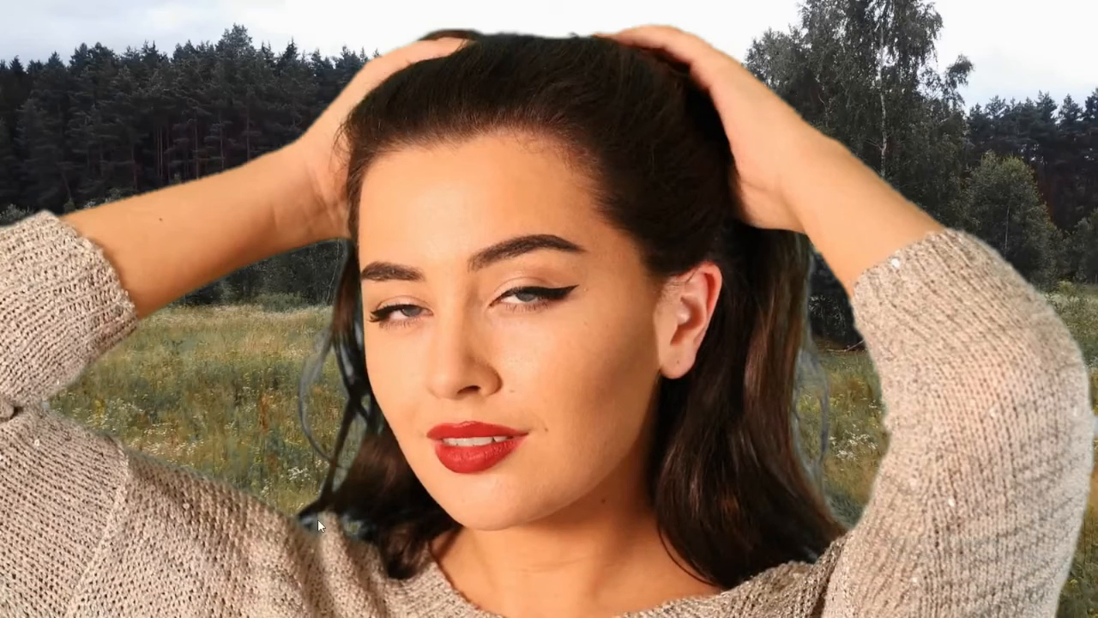
pyautogui.moveTo(320, 579)
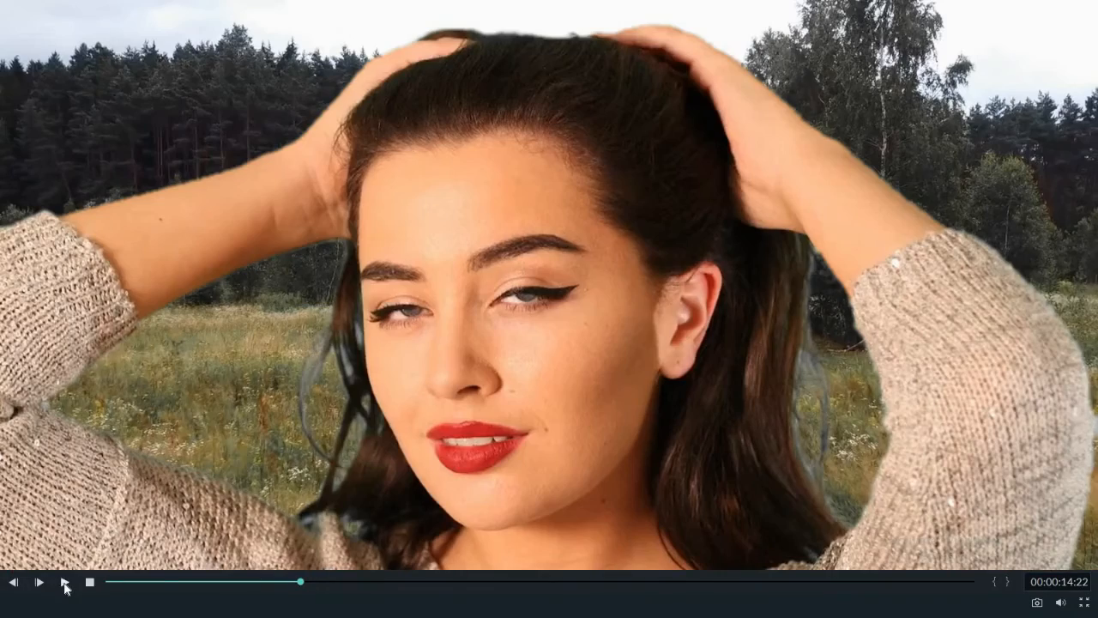
pyautogui.click(65, 584)
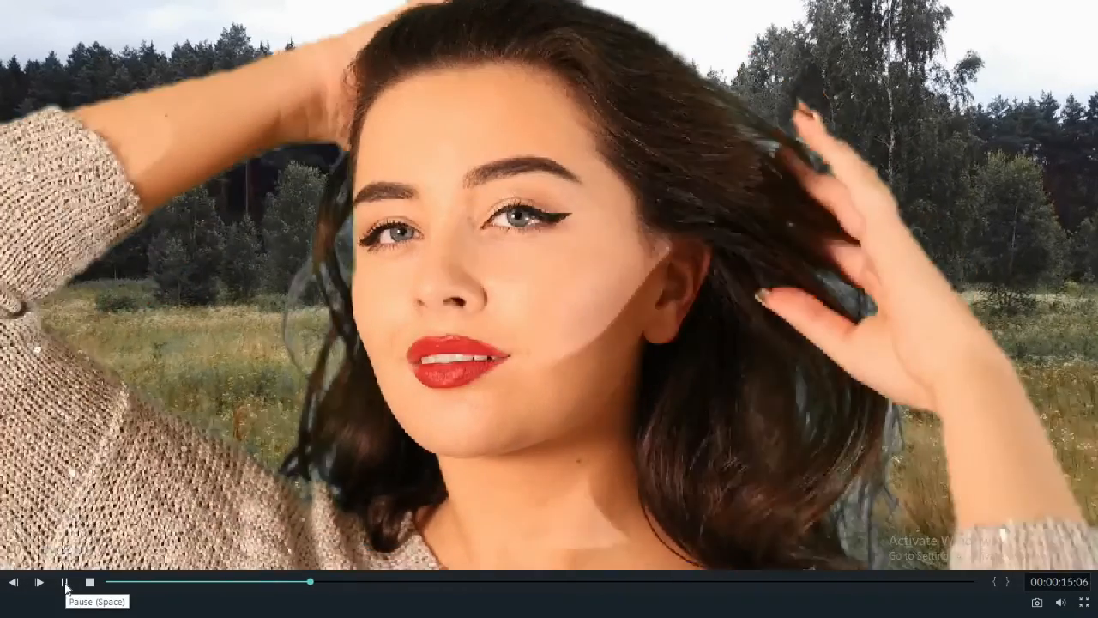
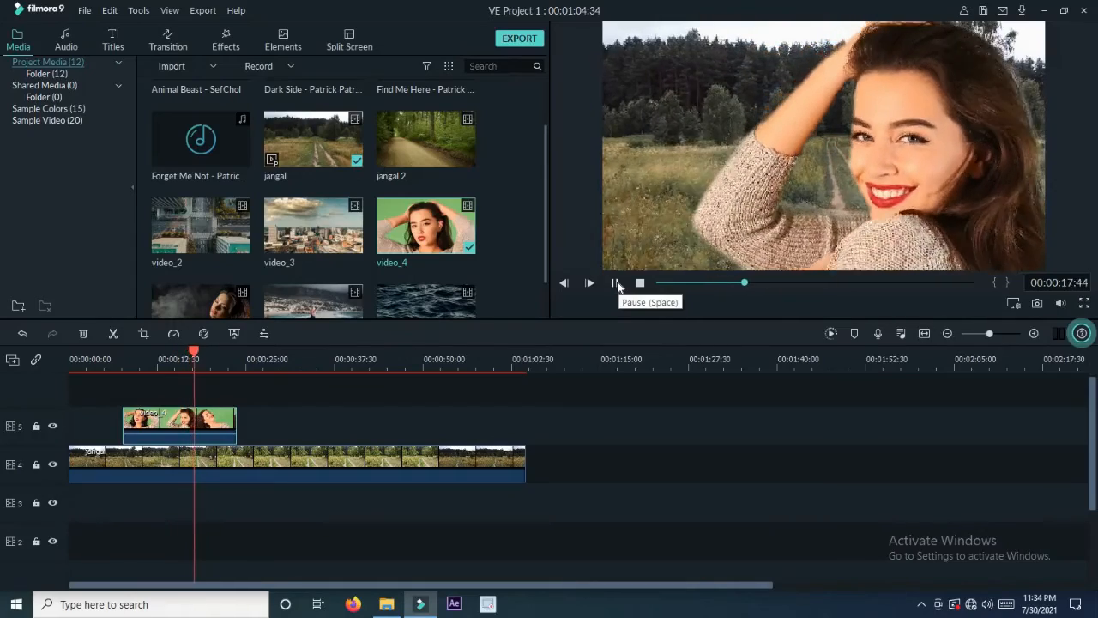
pyautogui.click(616, 284)
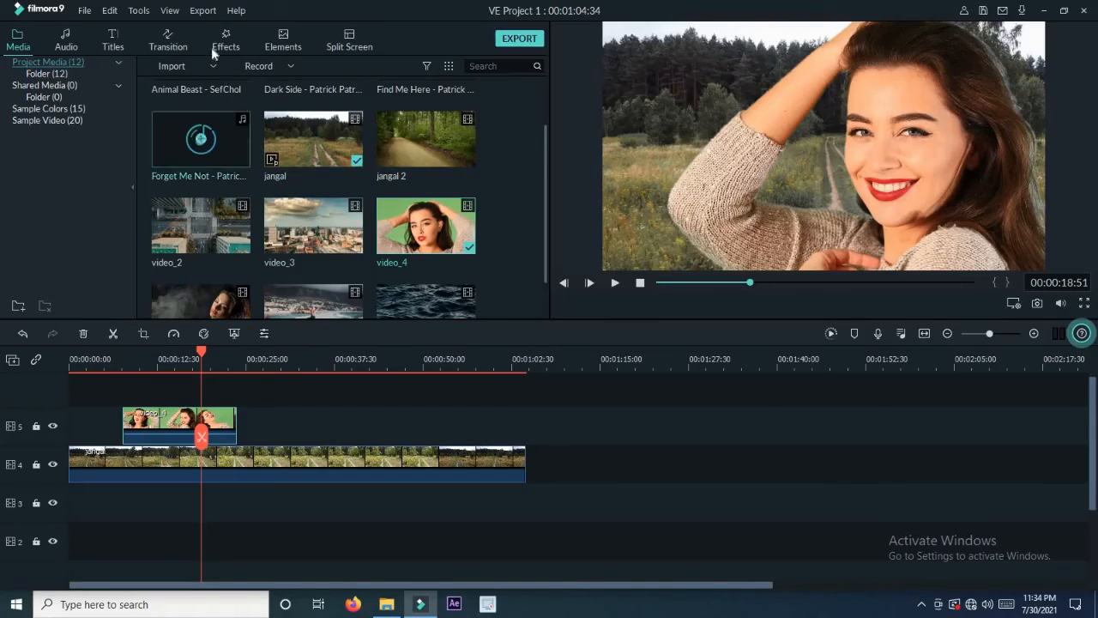
# - Set the preview's playback quality to 1/8 and play the composite past the end of the video_4 clip
pyautogui.click(177, 12)
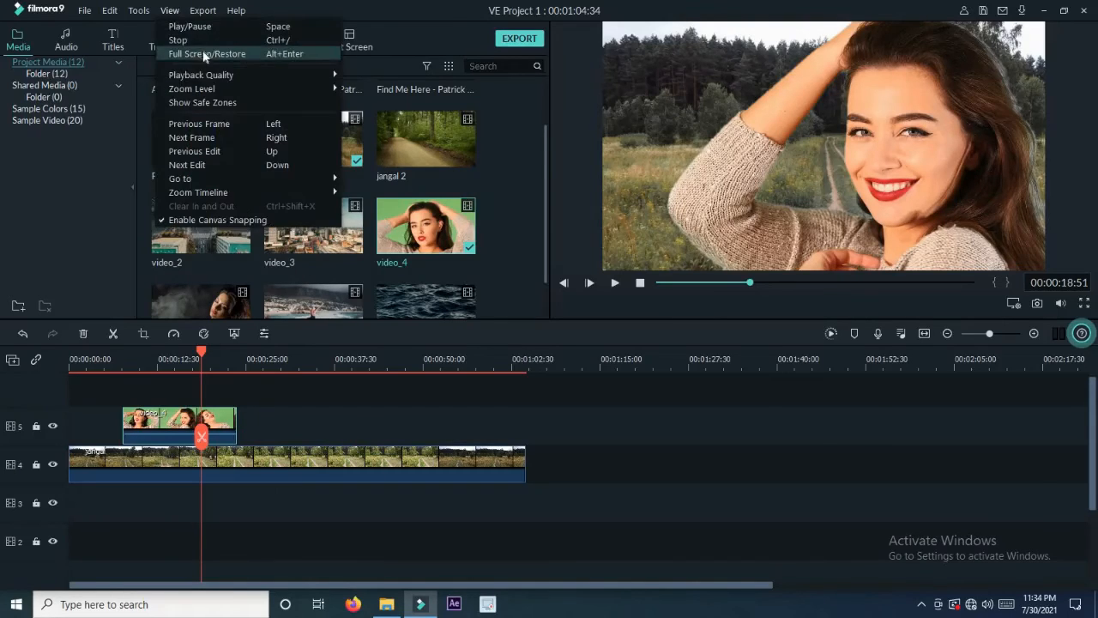
pyautogui.moveTo(218, 77)
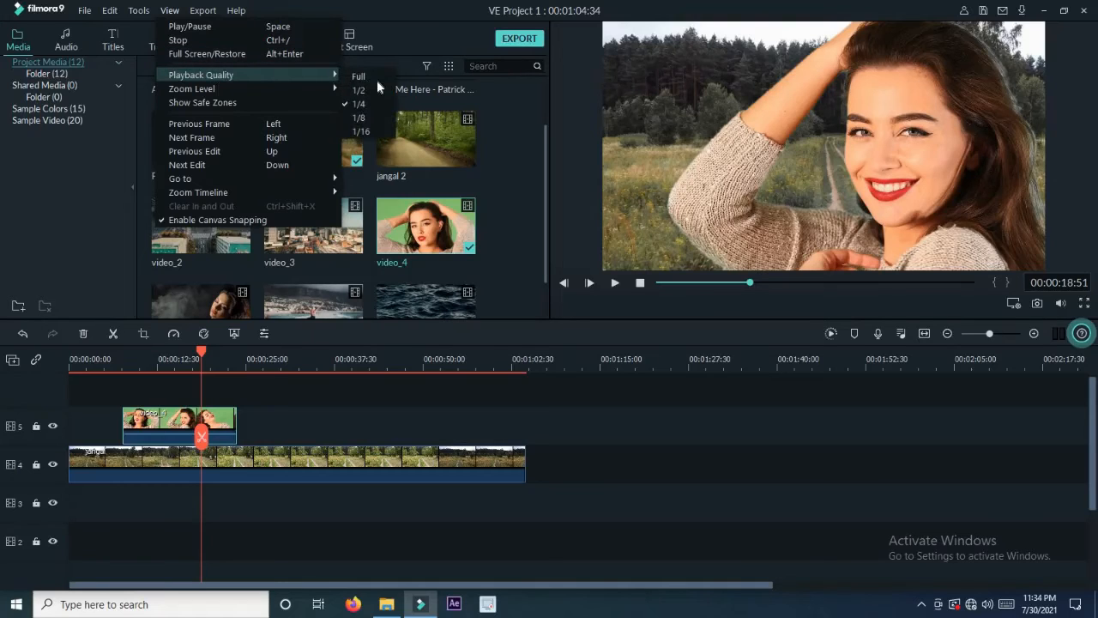
pyautogui.click(373, 117)
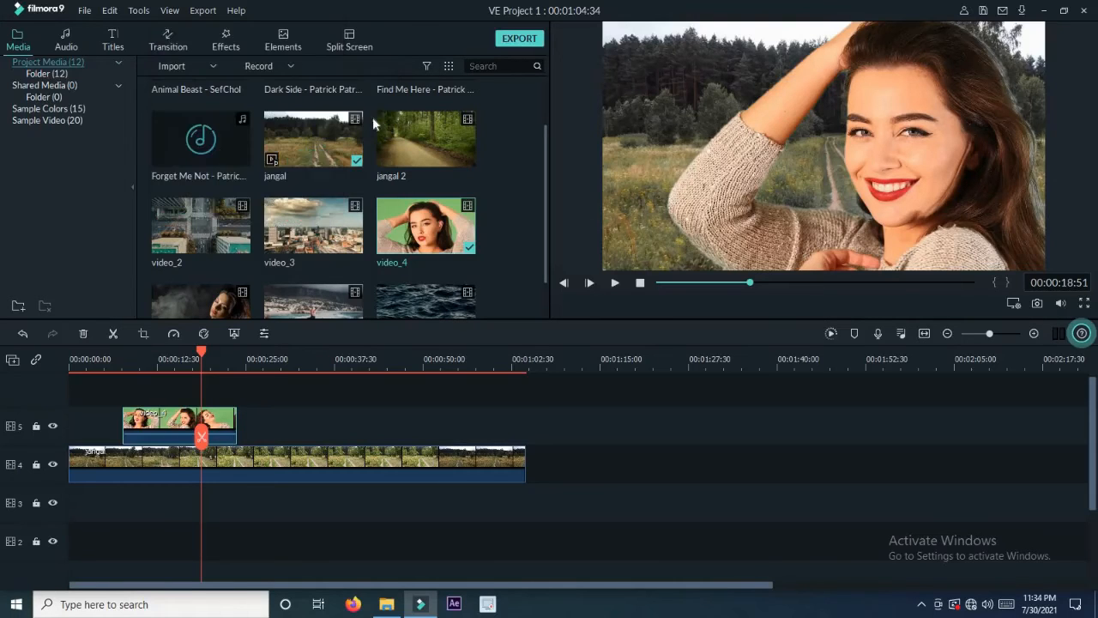
pyautogui.click(618, 283)
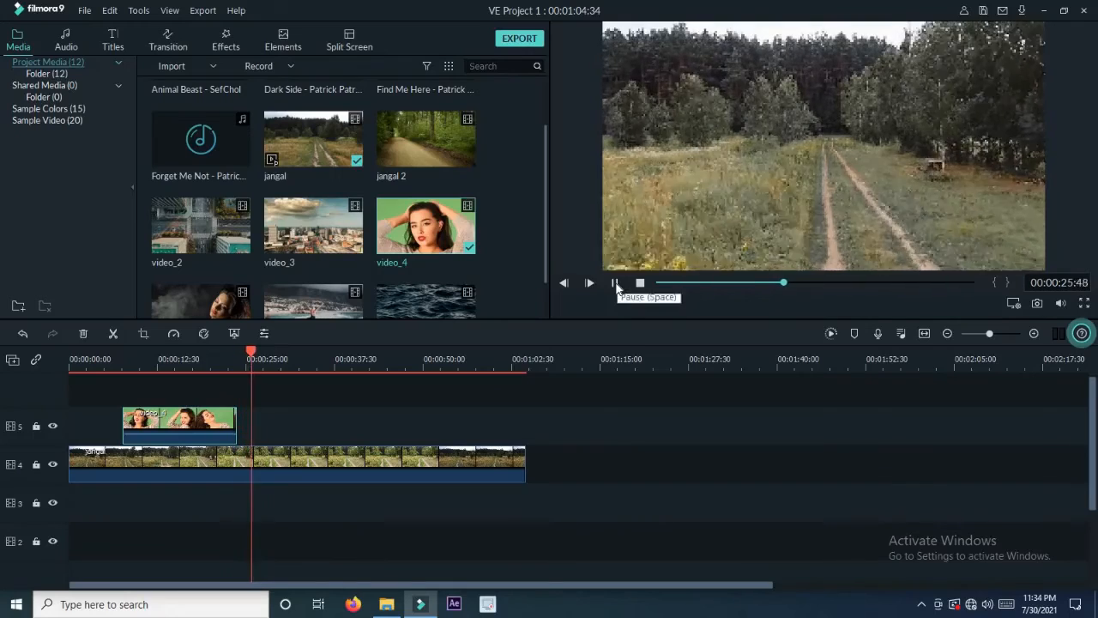
pyautogui.click(615, 282)
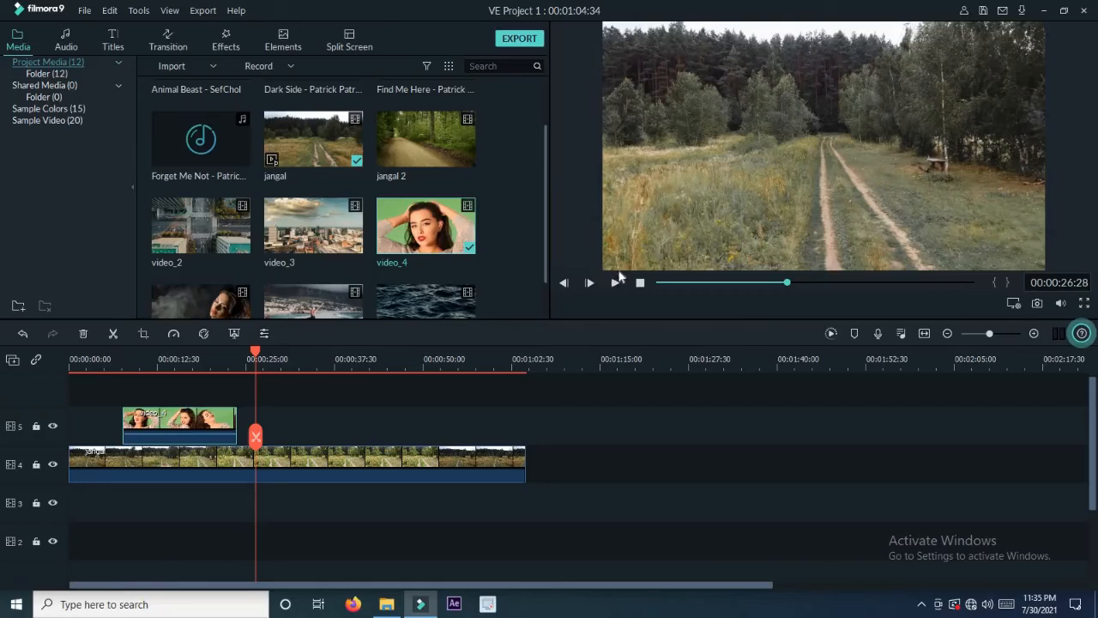
# - Move the playhead back over video_4 to 00:00:08:54 and set the playback quality to 1/4
pyautogui.moveTo(256, 348); pyautogui.dragTo(133, 343)
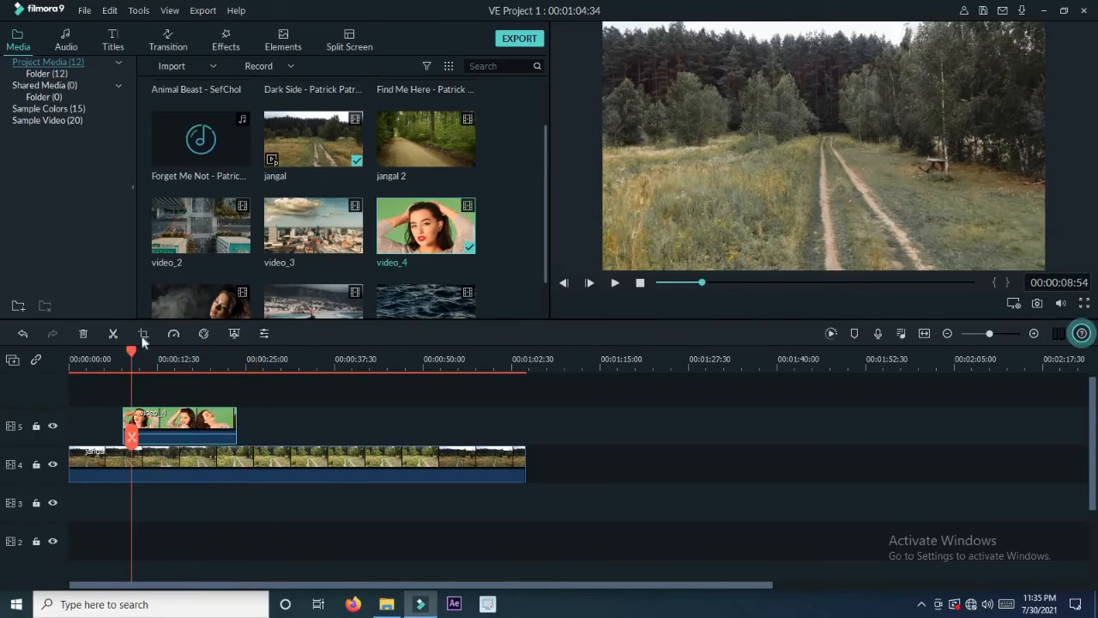
pyautogui.click(174, 15)
pyautogui.moveTo(278, 75)
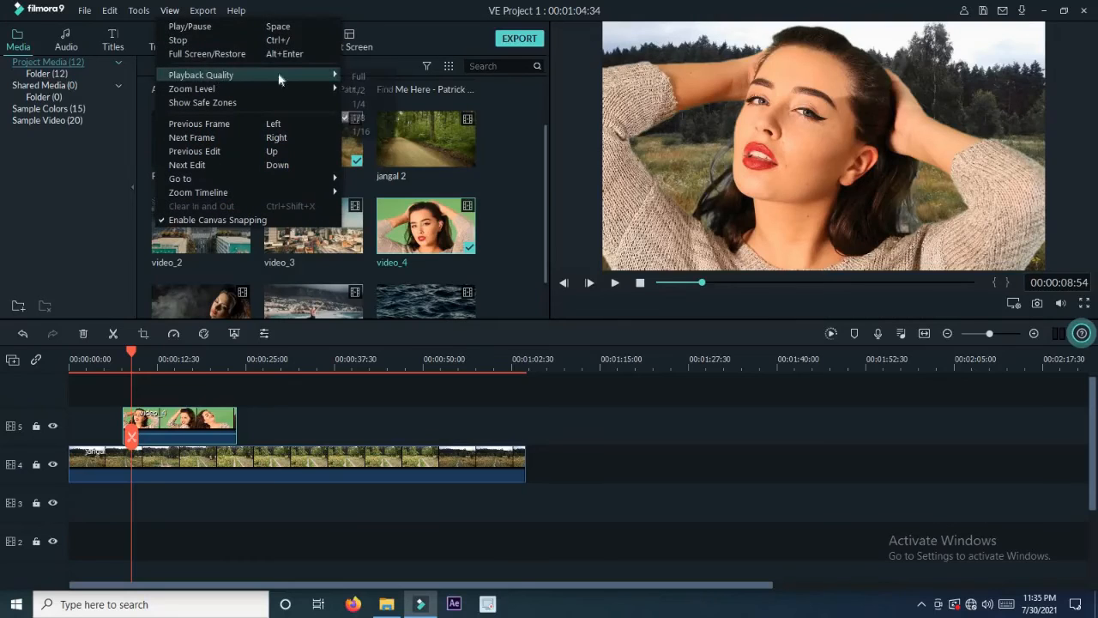
pyautogui.click(364, 104)
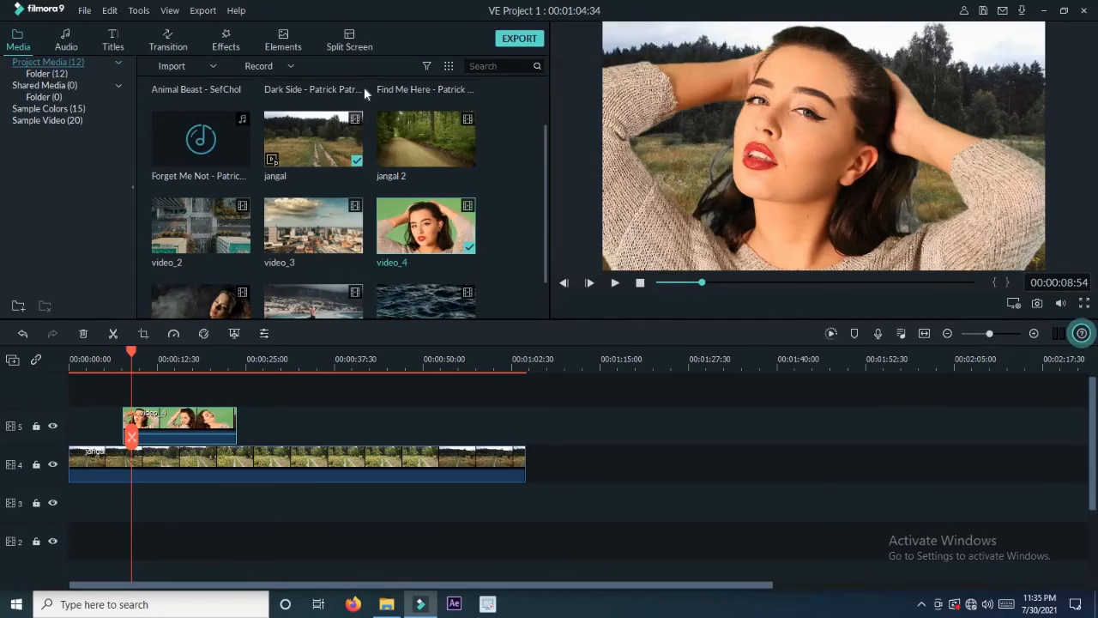
# - Try the preview zoom level at 100% and at 10%
pyautogui.click(168, 11)
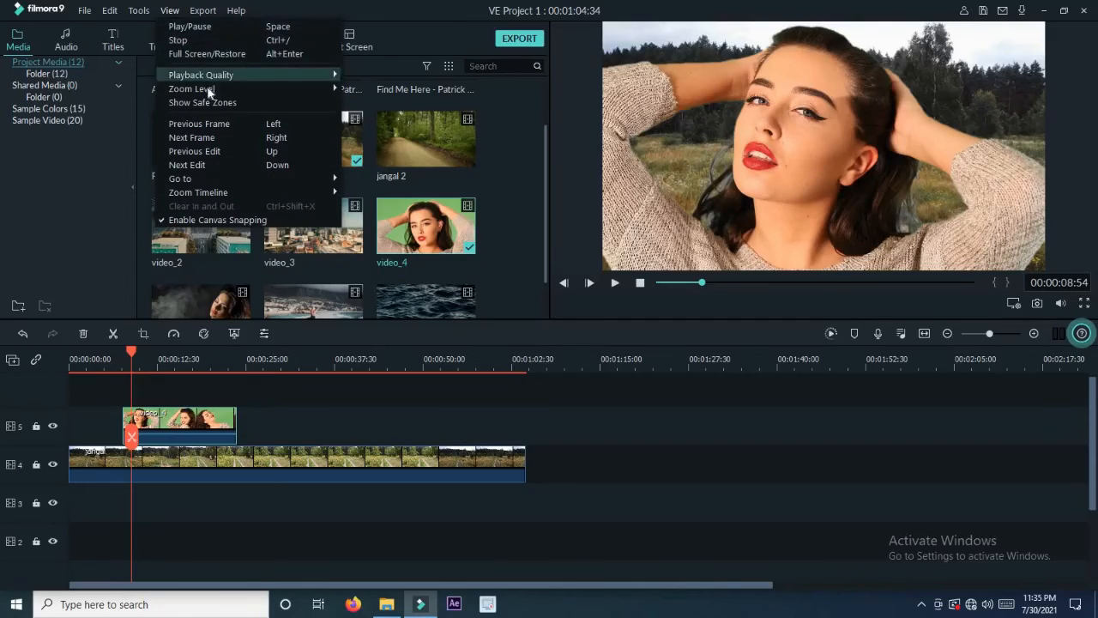
pyautogui.moveTo(220, 94)
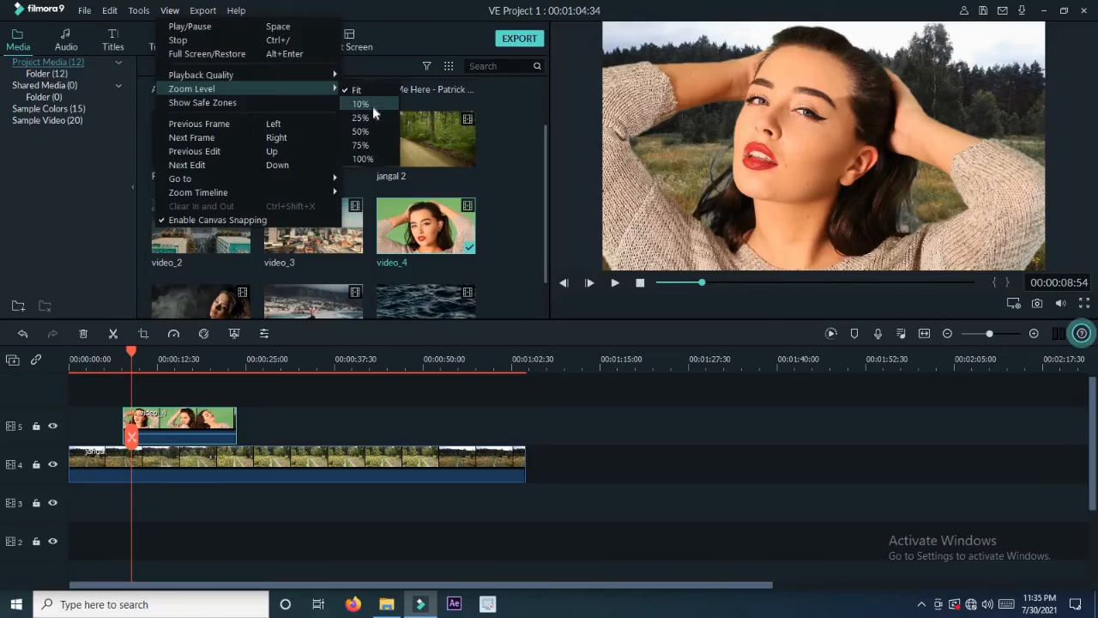
pyautogui.click(376, 158)
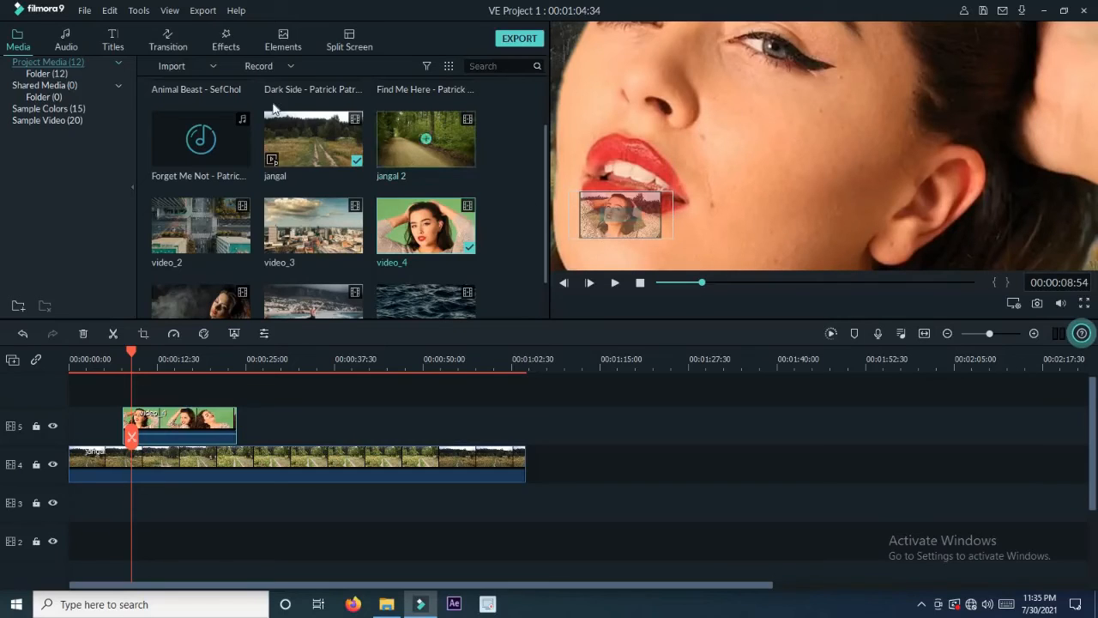
pyautogui.click(169, 12)
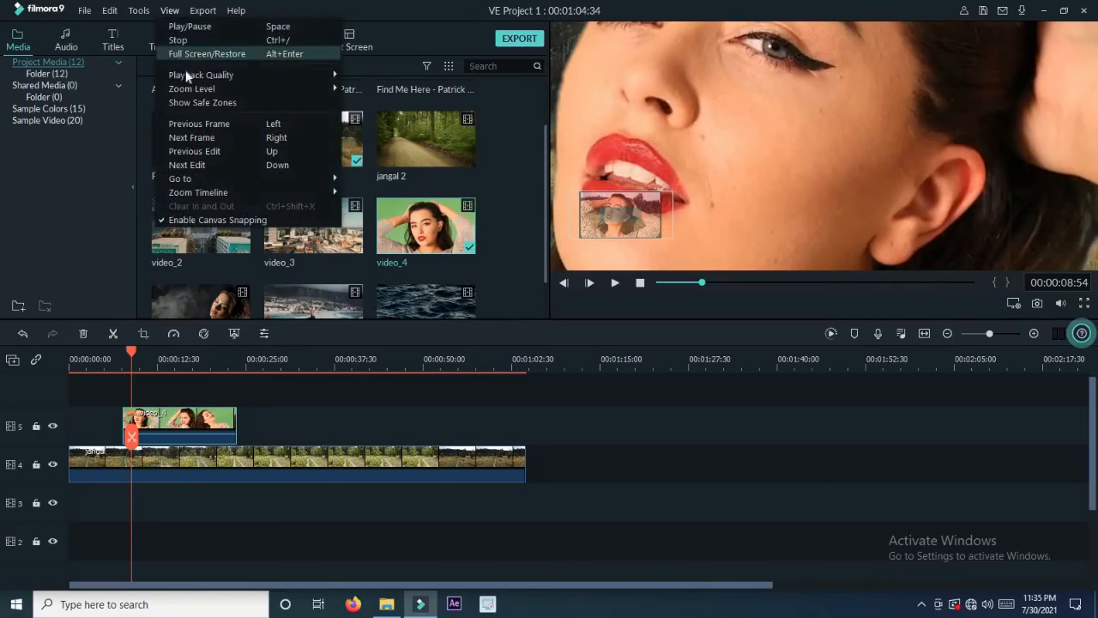
pyautogui.moveTo(227, 89)
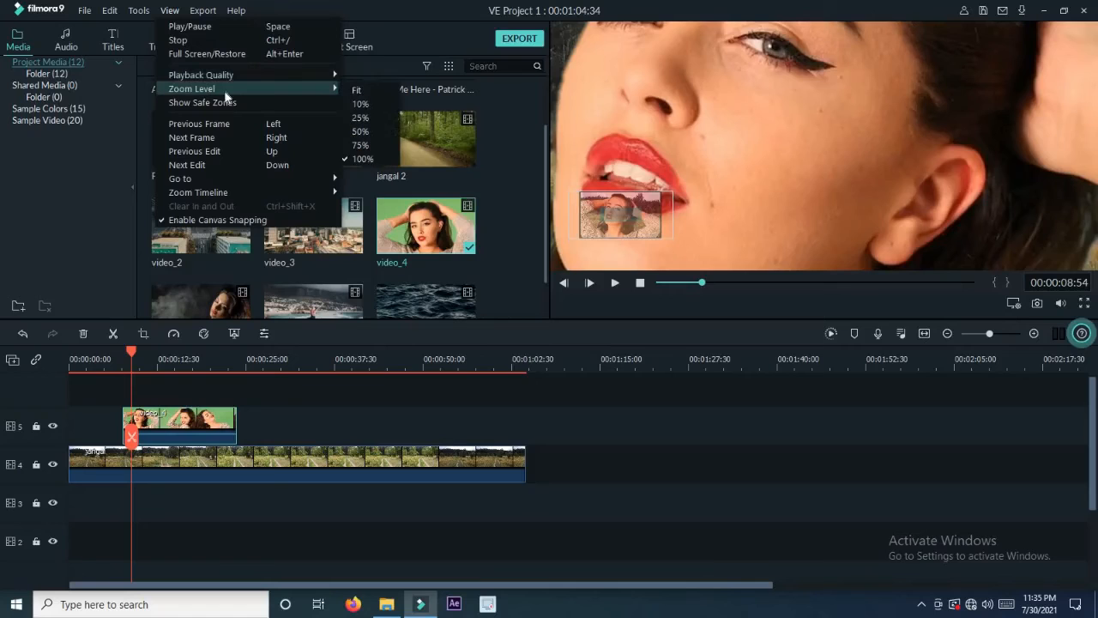
pyautogui.click(369, 102)
# - Return the preview zoom level to Fit
pyautogui.click(169, 12)
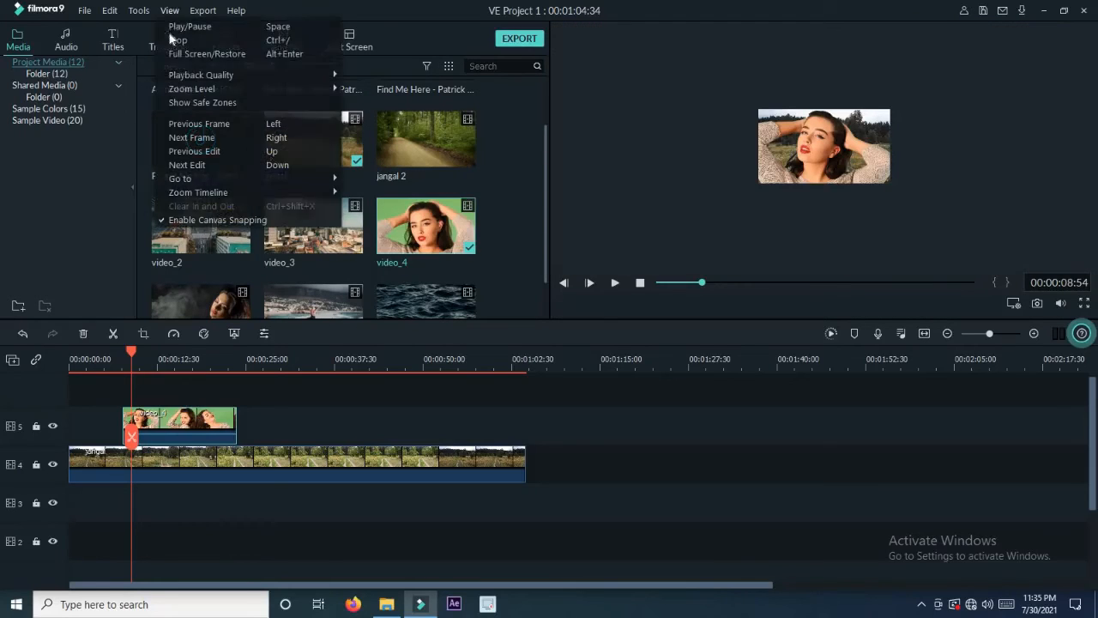
pyautogui.moveTo(195, 91)
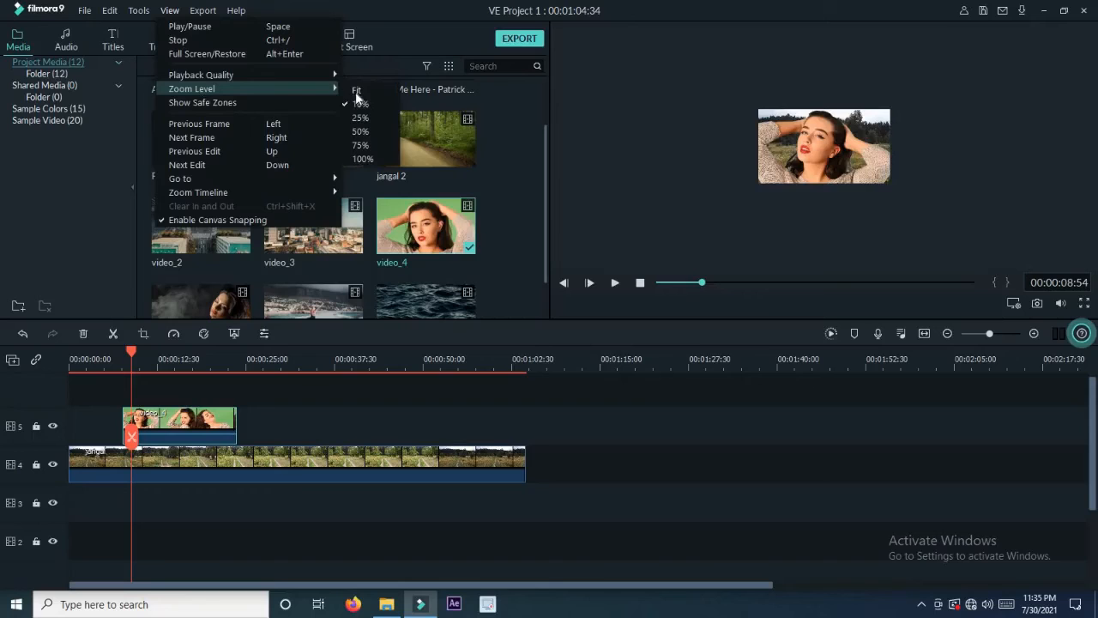
pyautogui.click(357, 91)
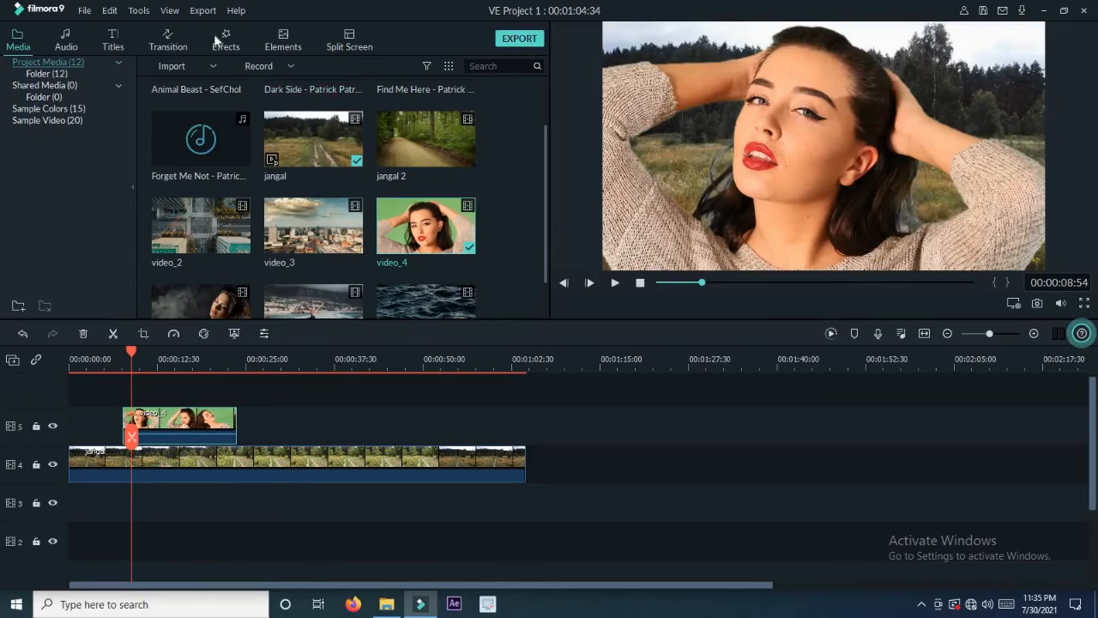
# - Show the safe zones over the preview while playing the composite, and hide them again once it is paused
pyautogui.click(168, 13)
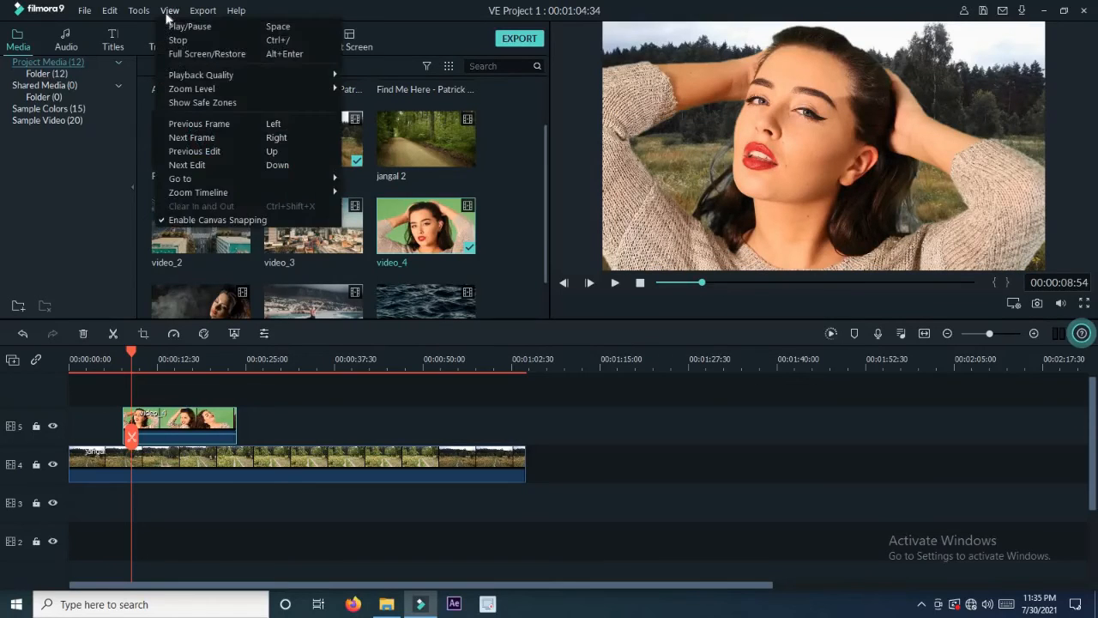
pyautogui.click(240, 103)
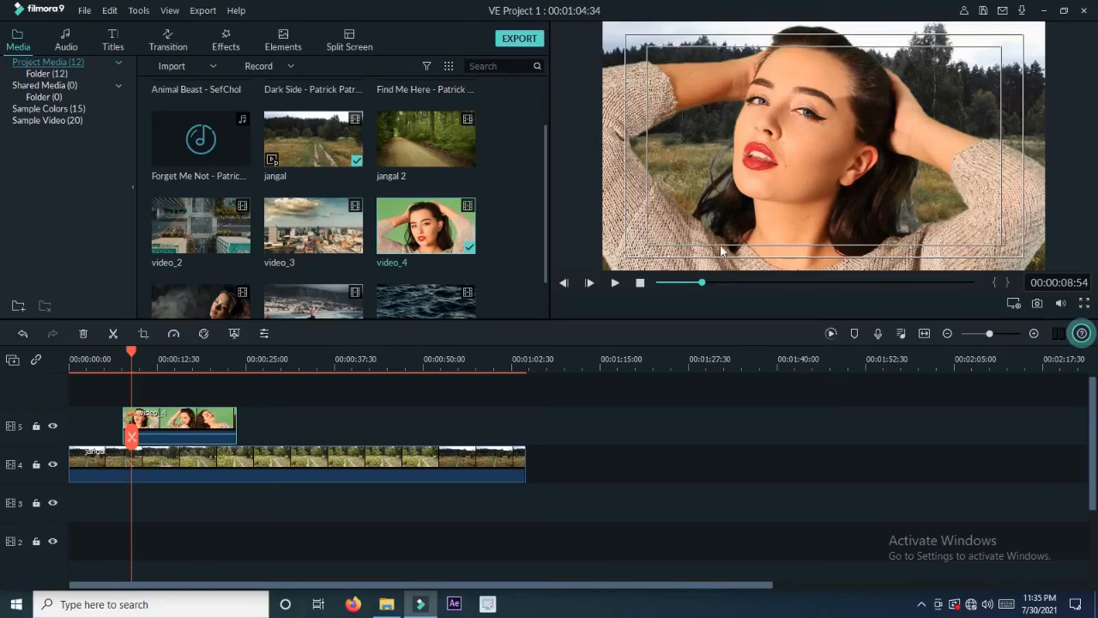
pyautogui.click(614, 282)
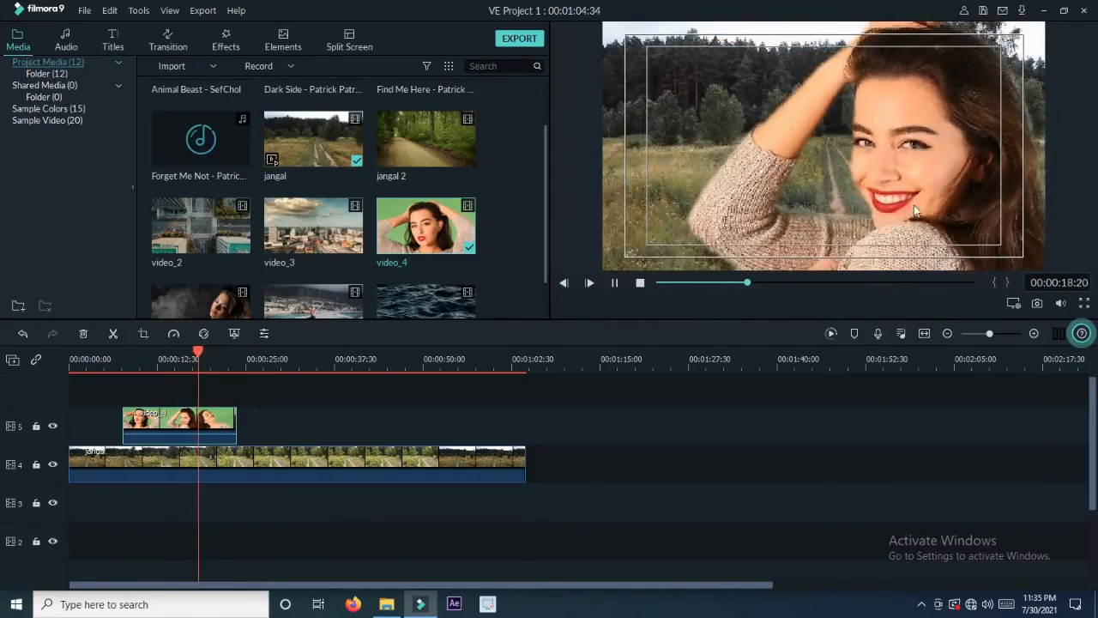
pyautogui.click(615, 287)
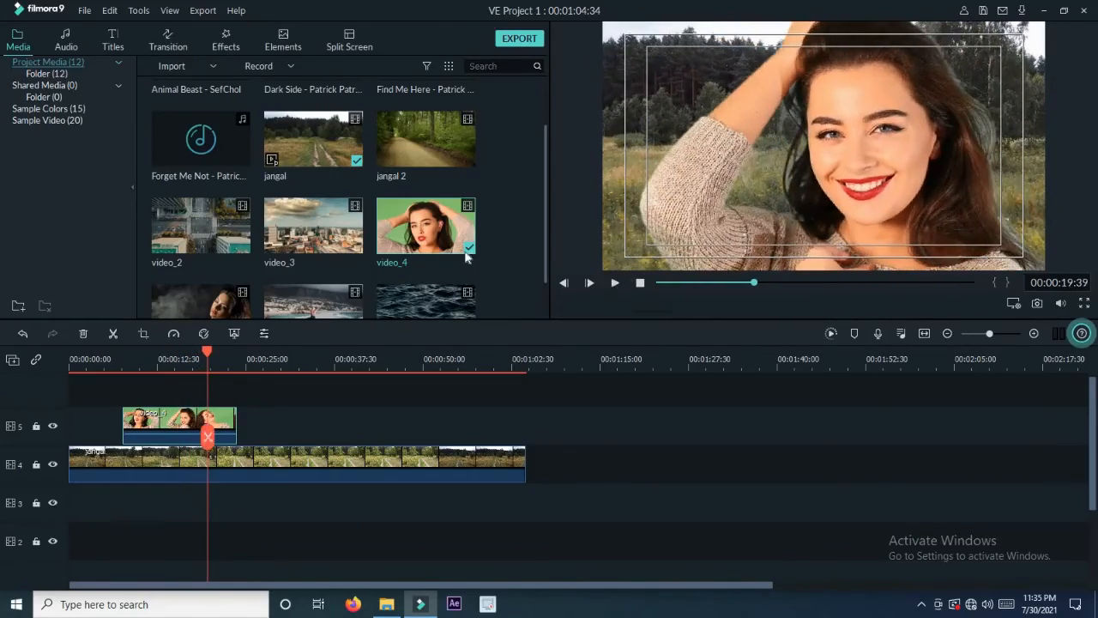
pyautogui.click(169, 11)
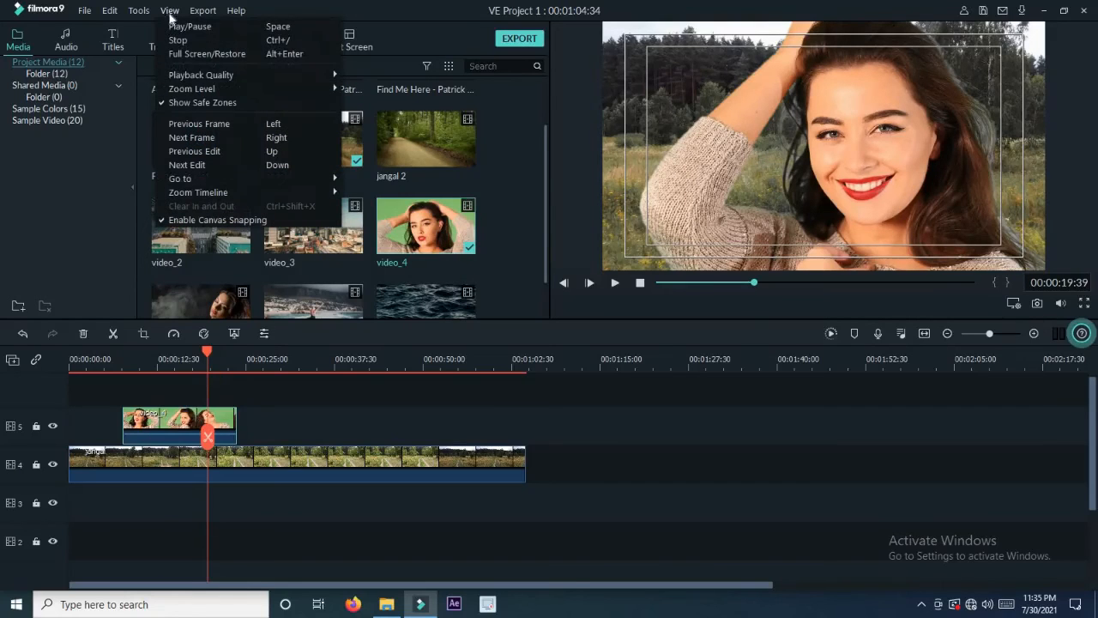
pyautogui.click(207, 103)
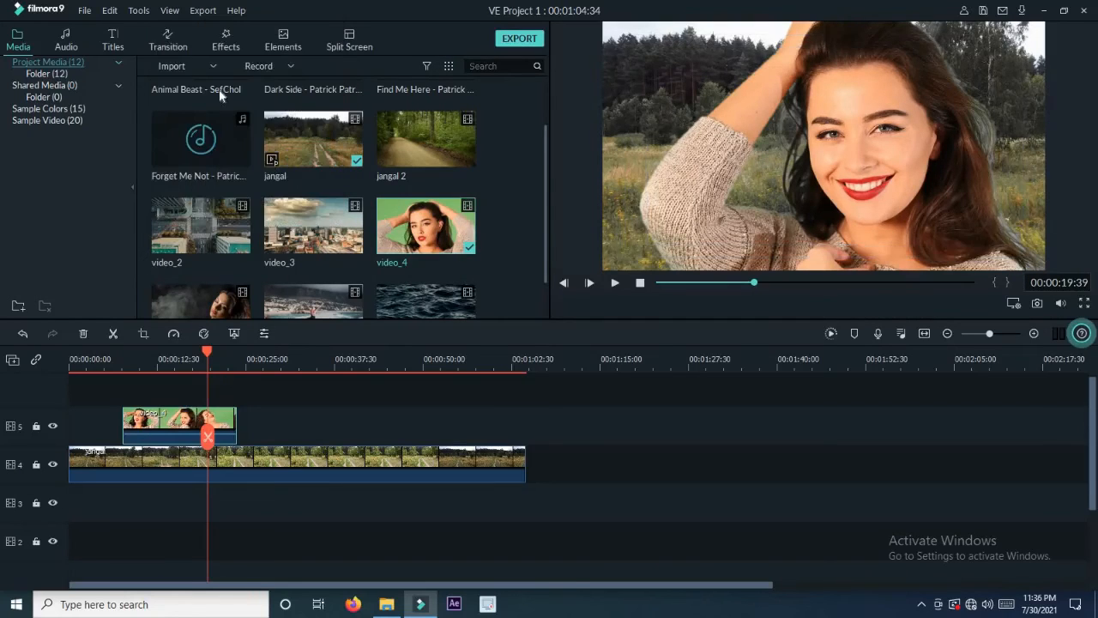
# - Step the playhead forward frame by frame over video_4 from 00:00:19:39, and step it back four frames
pyautogui.click(167, 10)
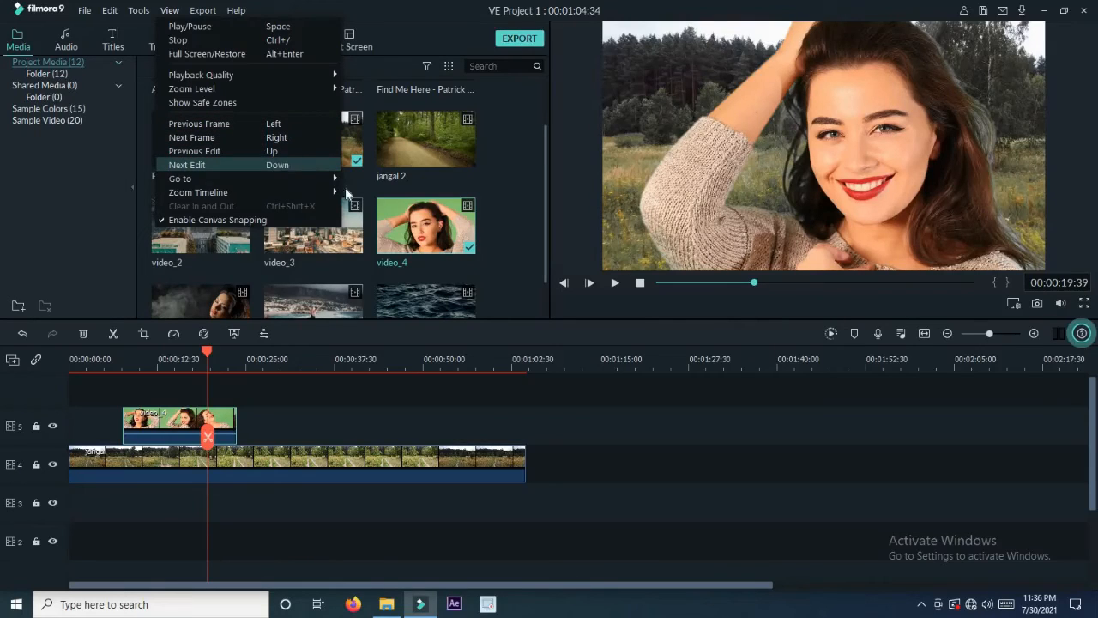
pyautogui.click(575, 305)
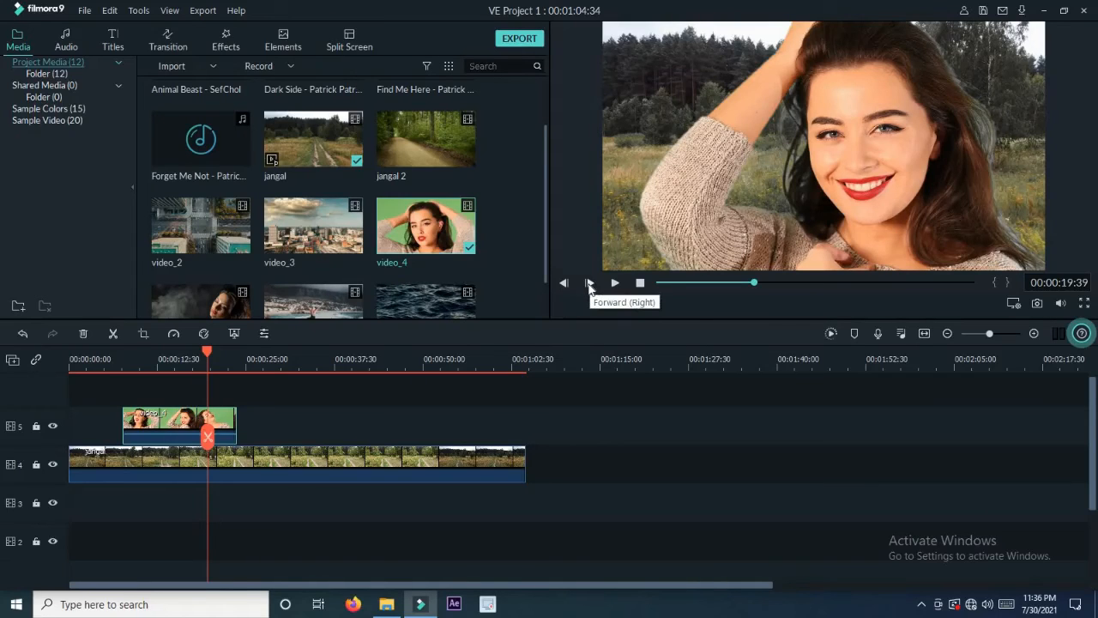
pyautogui.click(590, 283)
pyautogui.click(590, 283)
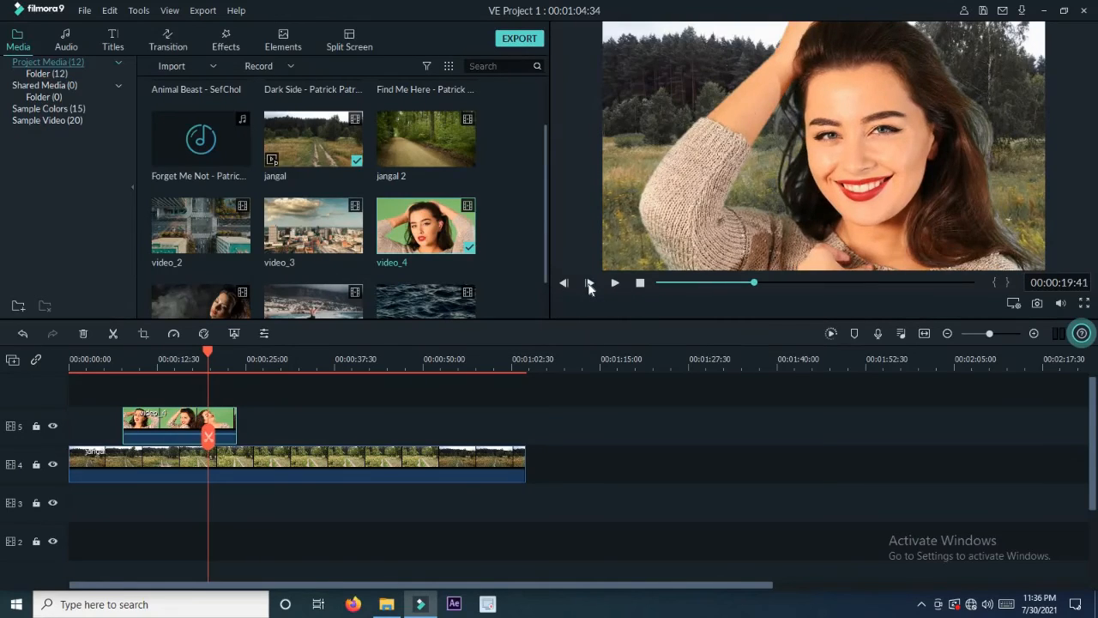
pyautogui.click(590, 283)
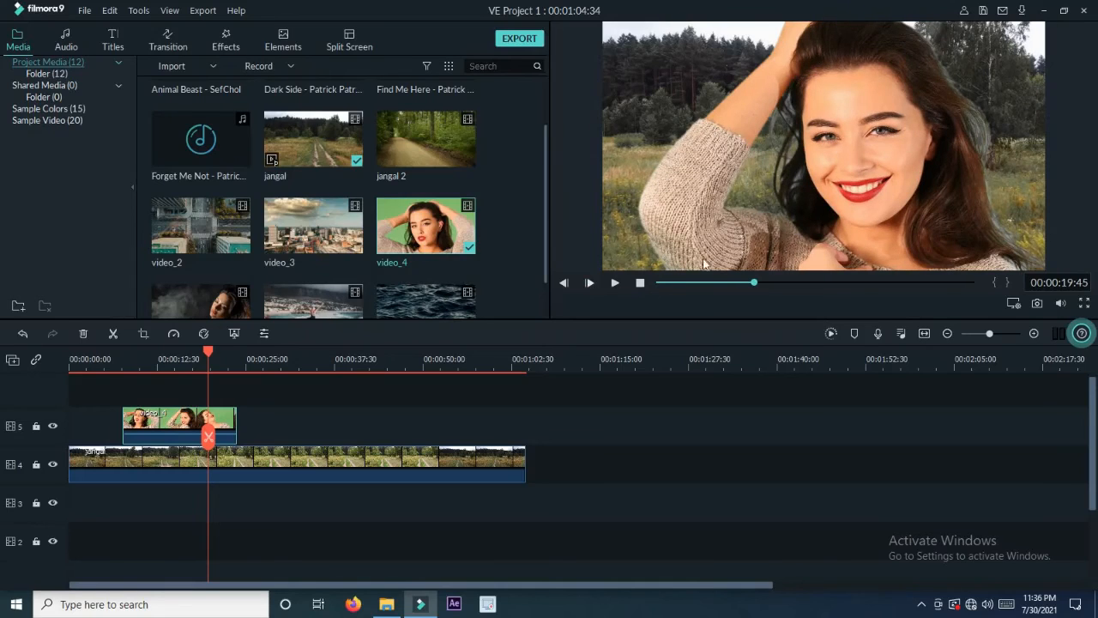
pyautogui.click(589, 284)
pyautogui.click(590, 283)
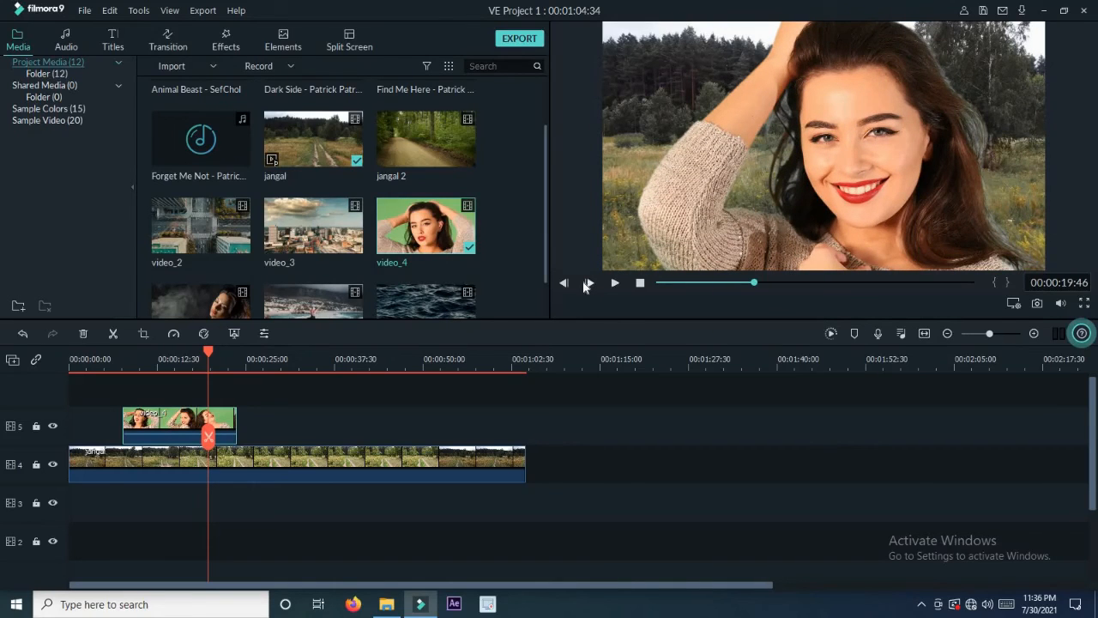
pyautogui.click(589, 283)
pyautogui.click(589, 283)
pyautogui.click(590, 283)
pyautogui.click(589, 283)
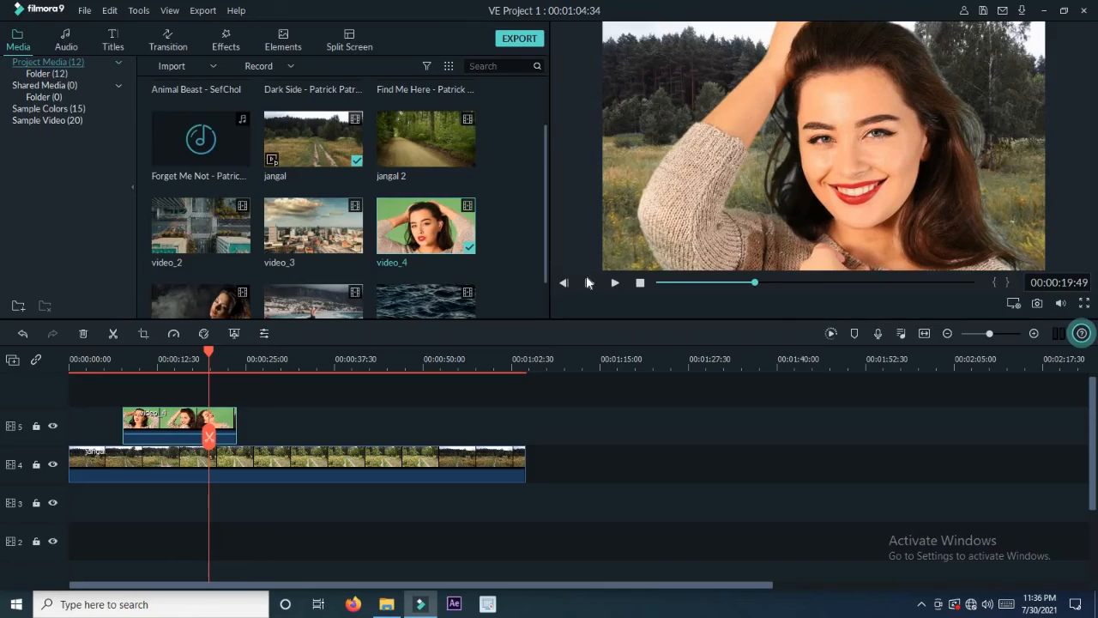
pyautogui.click(590, 283)
pyautogui.click(590, 283)
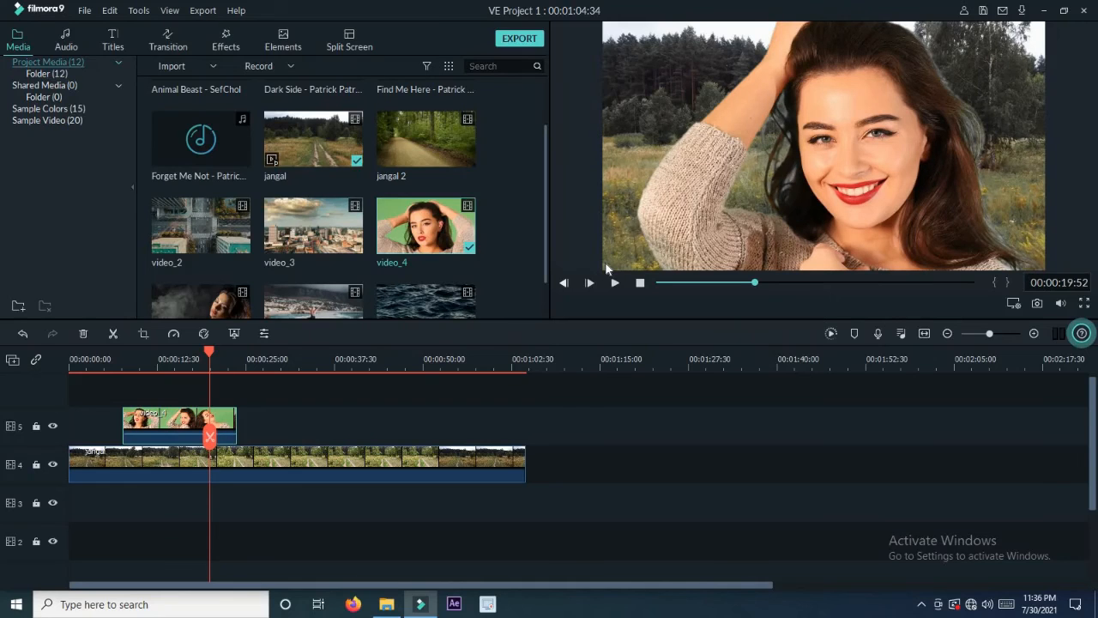
pyautogui.press('Left')
pyautogui.press('Left')
pyautogui.press('Left')
pyautogui.press('Left')
# - Jump the playhead through the edit points to the end of the project, and return it to the start of video_4
pyautogui.press('Down')
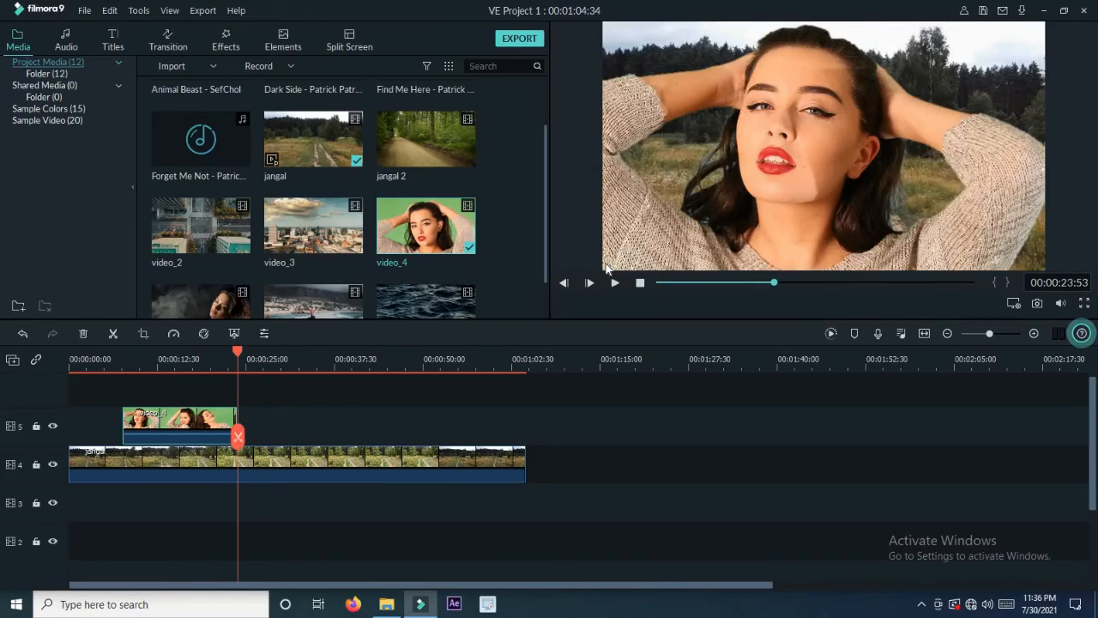
pyautogui.press('Down')
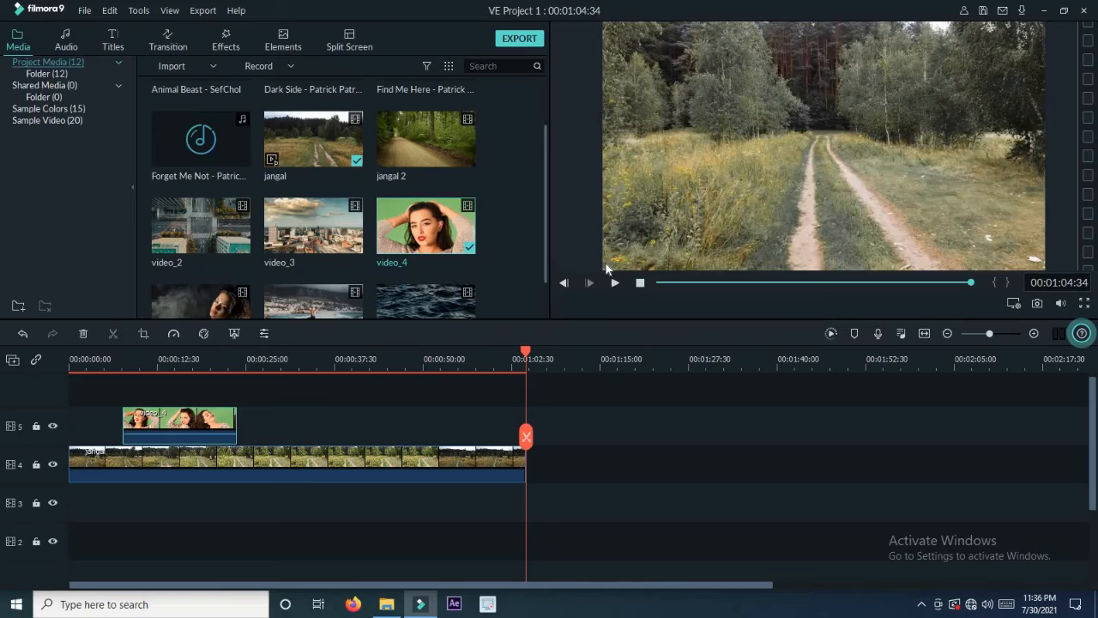
pyautogui.press('Up')
pyautogui.press('Up')
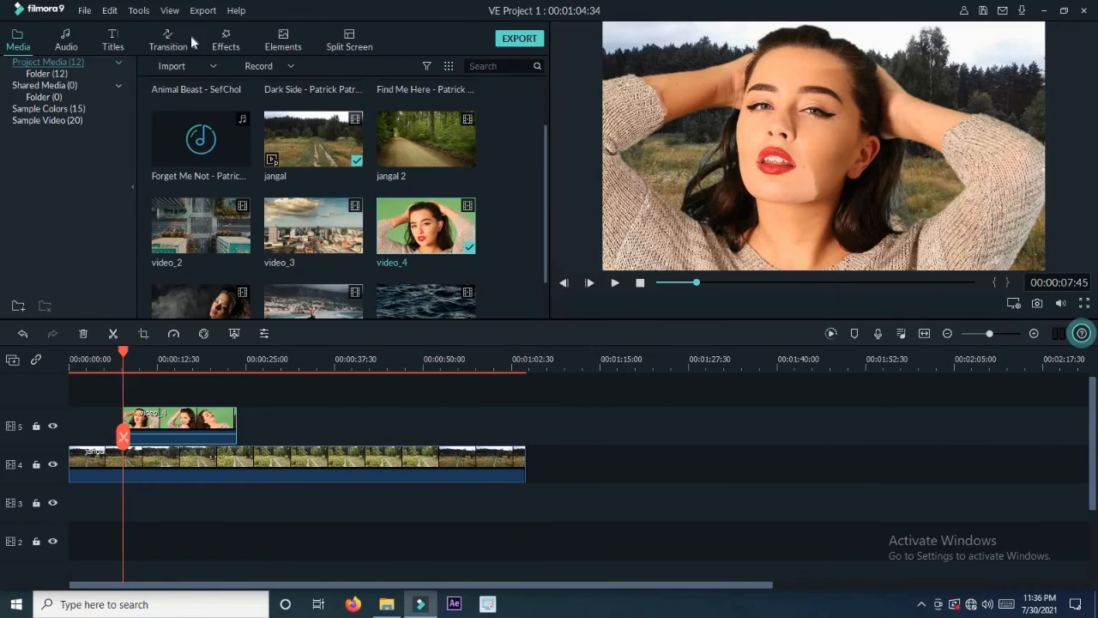
# - Zoom in on the timeline at the playhead, and zoom back out until the whole jangal clip fits
pyautogui.click(170, 11)
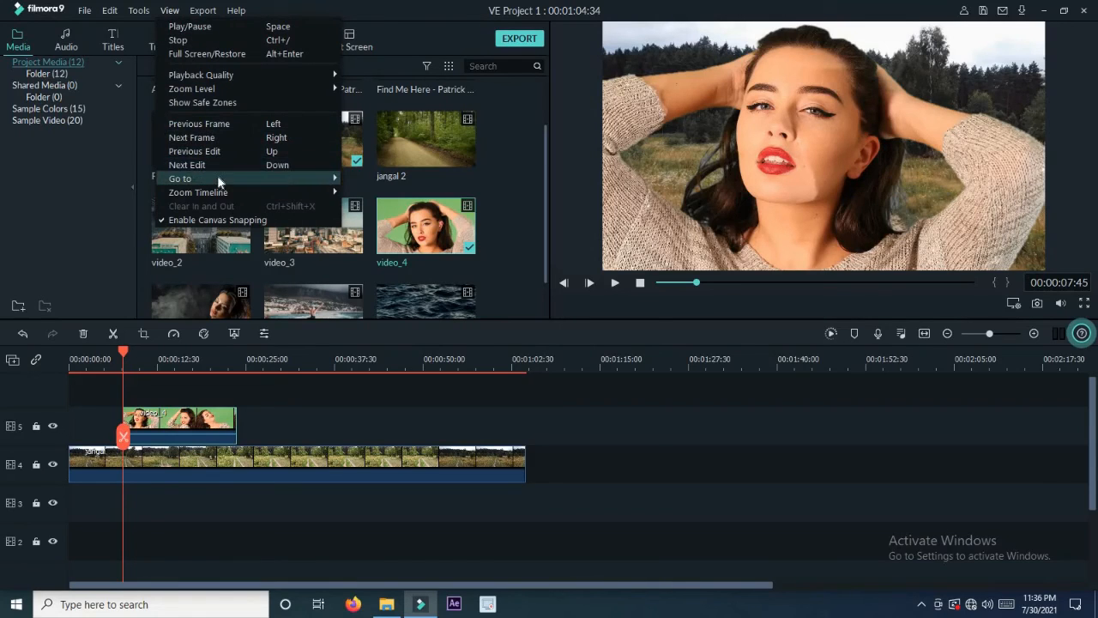
pyautogui.moveTo(220, 179)
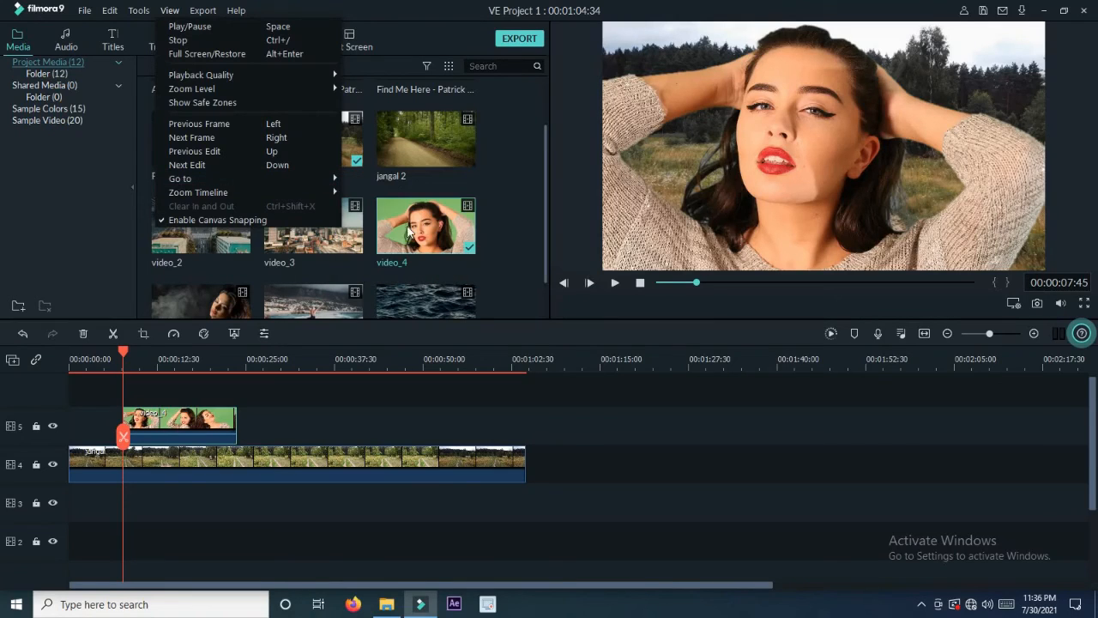
pyautogui.moveTo(247, 196)
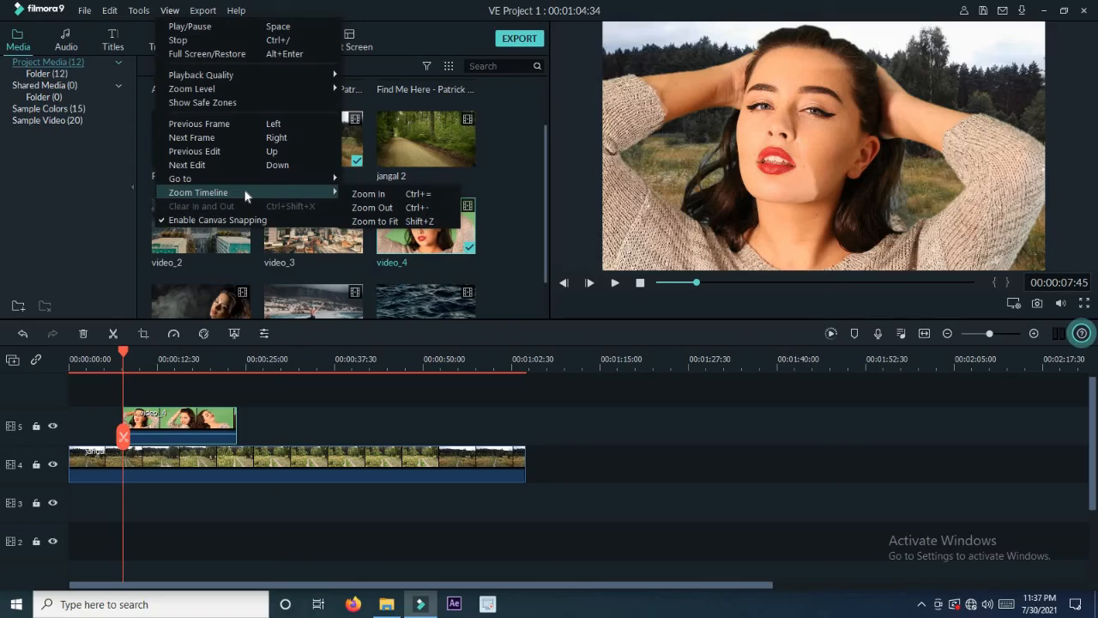
pyautogui.click(387, 195)
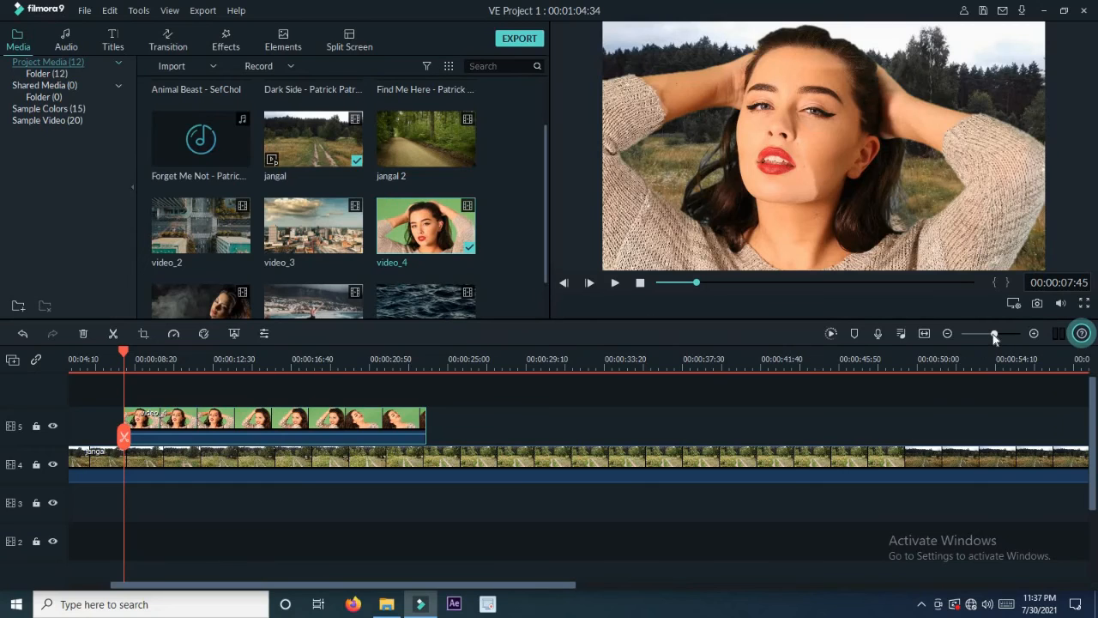
pyautogui.moveTo(995, 335)
pyautogui.mouseDown()
pyautogui.moveTo(984, 335)
pyautogui.moveTo(1006, 333)
pyautogui.moveTo(972, 336)
pyautogui.moveTo(991, 335)
pyautogui.mouseUp()
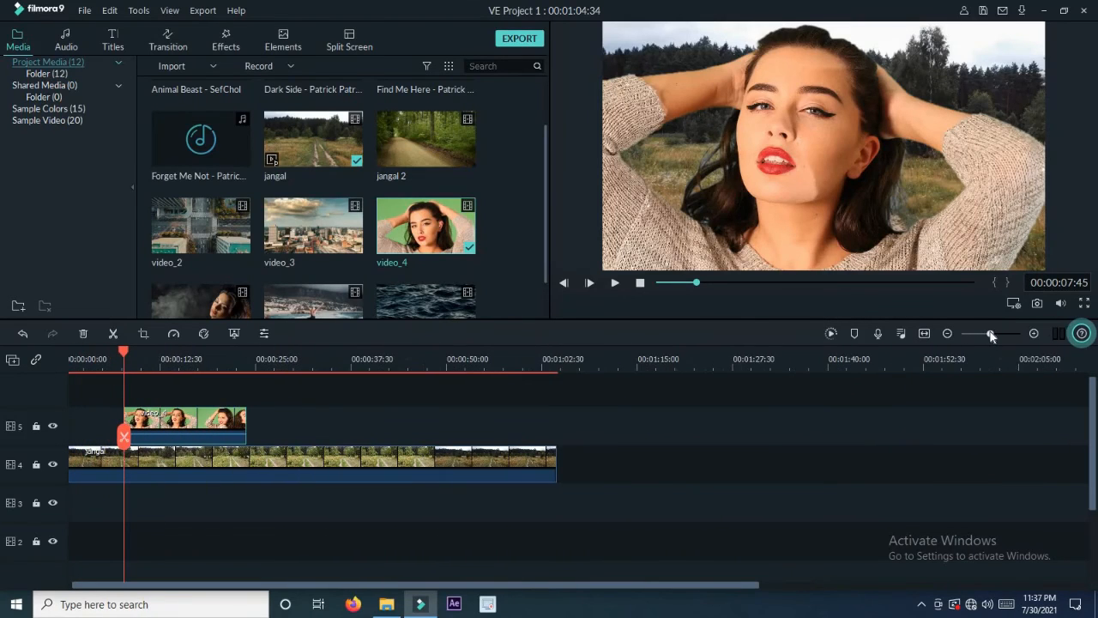
# - Open the local export settings for creating a video file, dismissing the connection notice
pyautogui.click(170, 12)
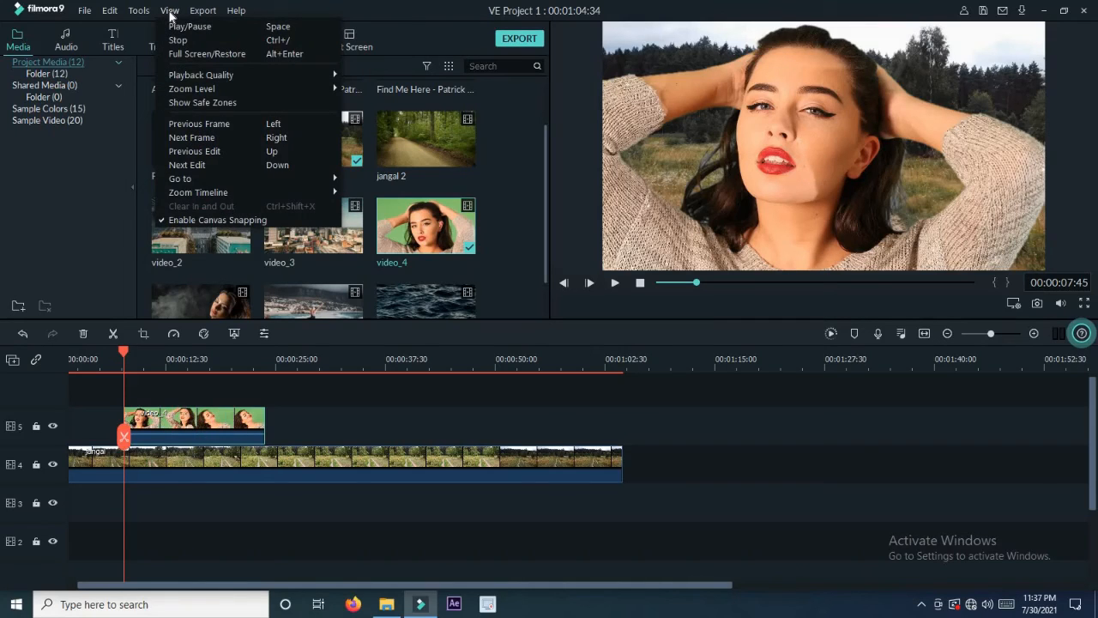
pyautogui.moveTo(203, 11)
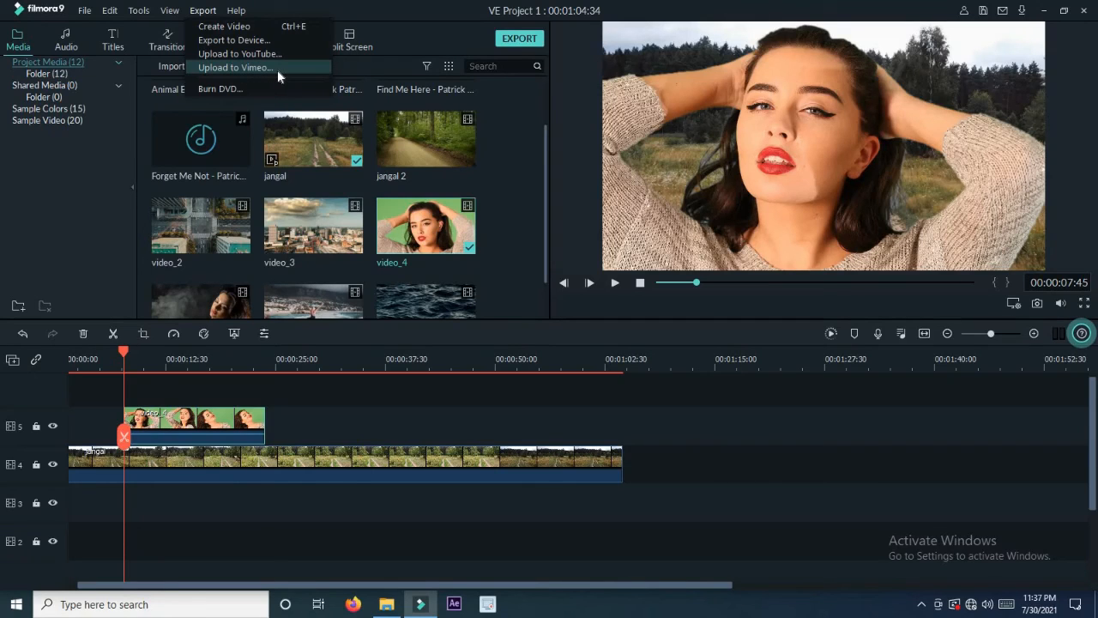
pyautogui.click(267, 25)
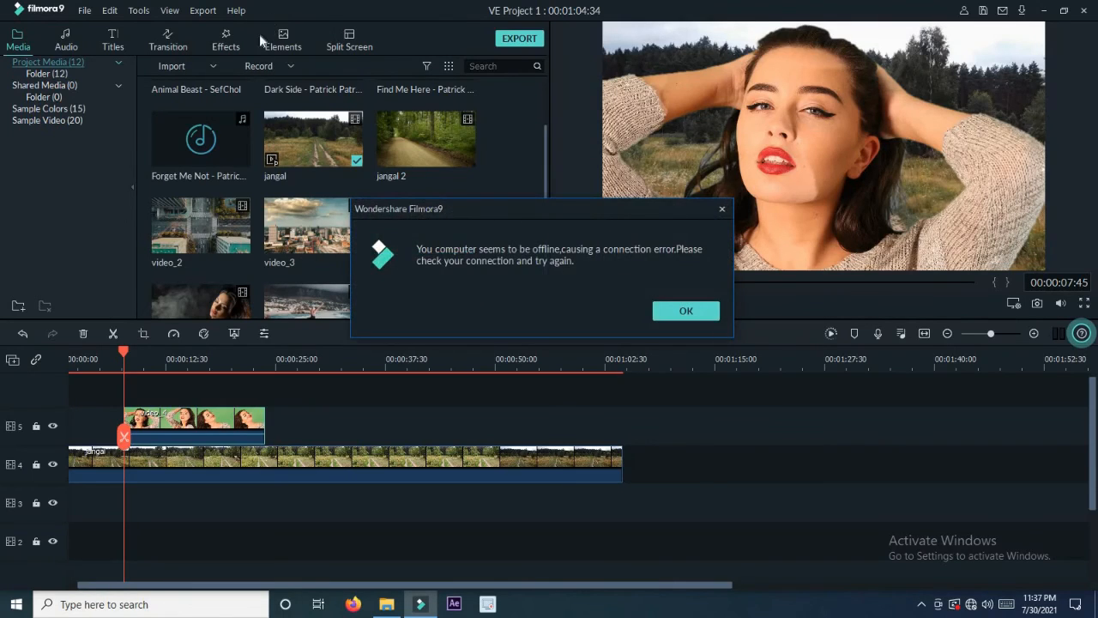
pyautogui.click(683, 311)
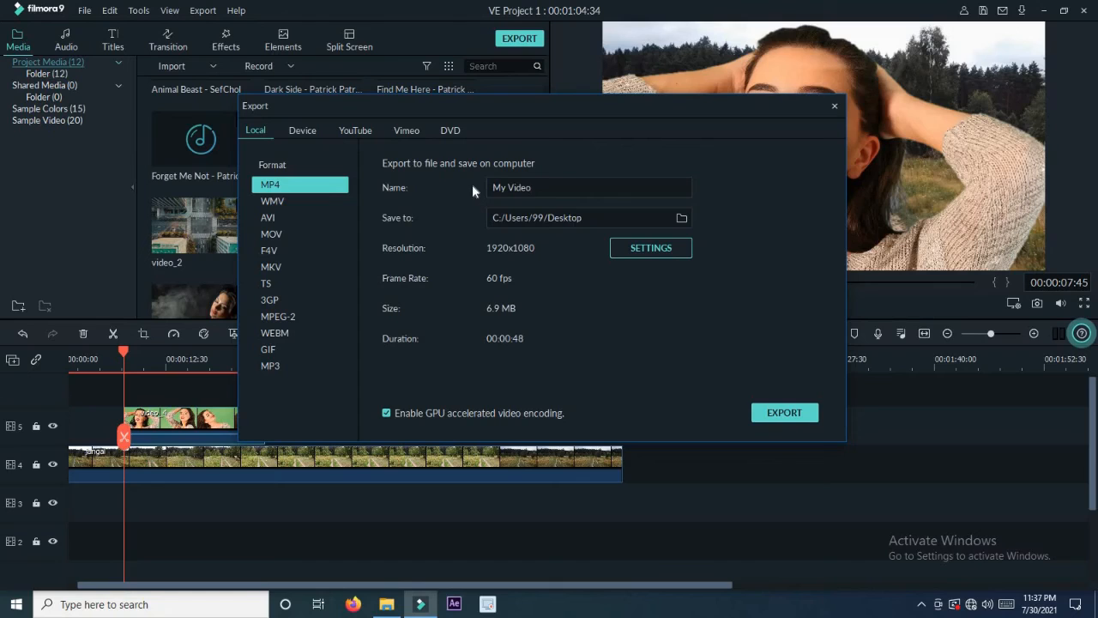
# - Browse the drives for an export location and choose the Desktop as the save folder
pyautogui.click(681, 219)
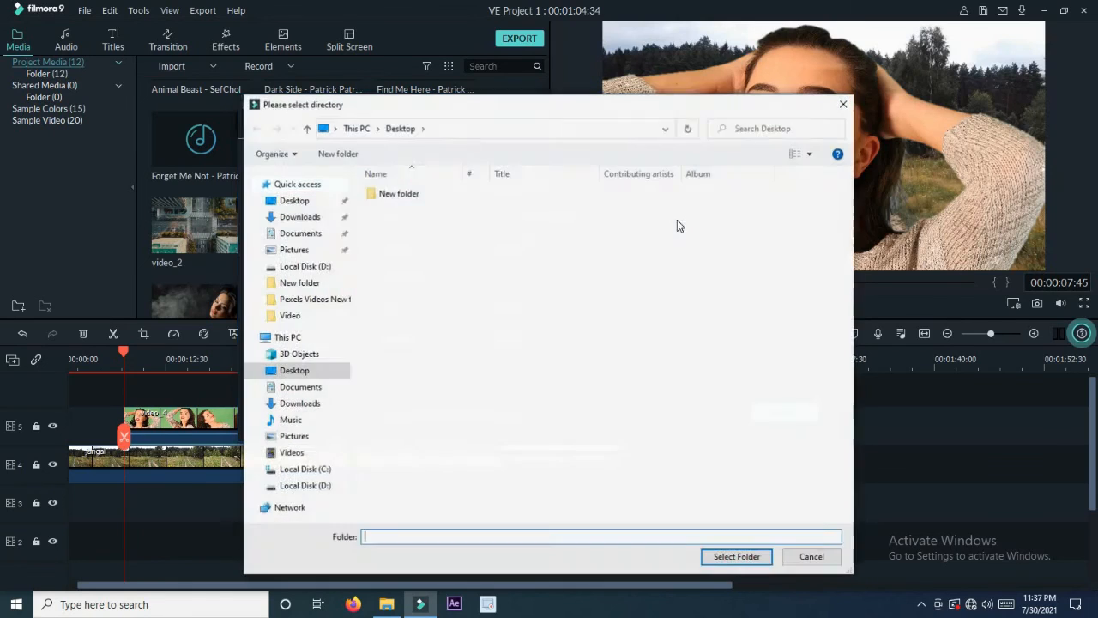
pyautogui.click(296, 371)
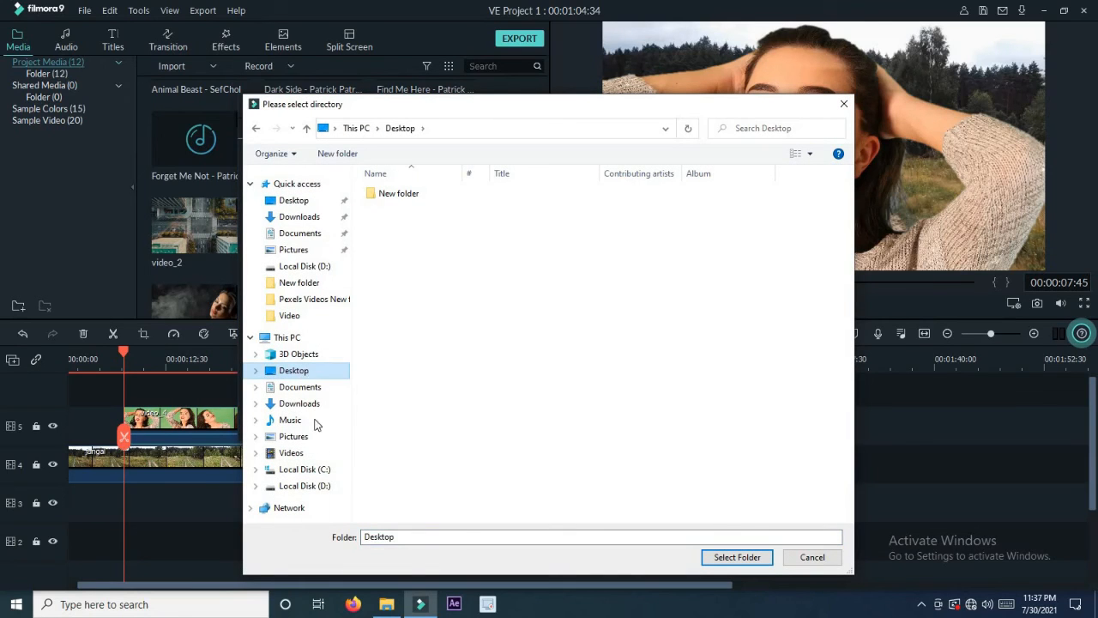
pyautogui.click(318, 471)
pyautogui.click(319, 487)
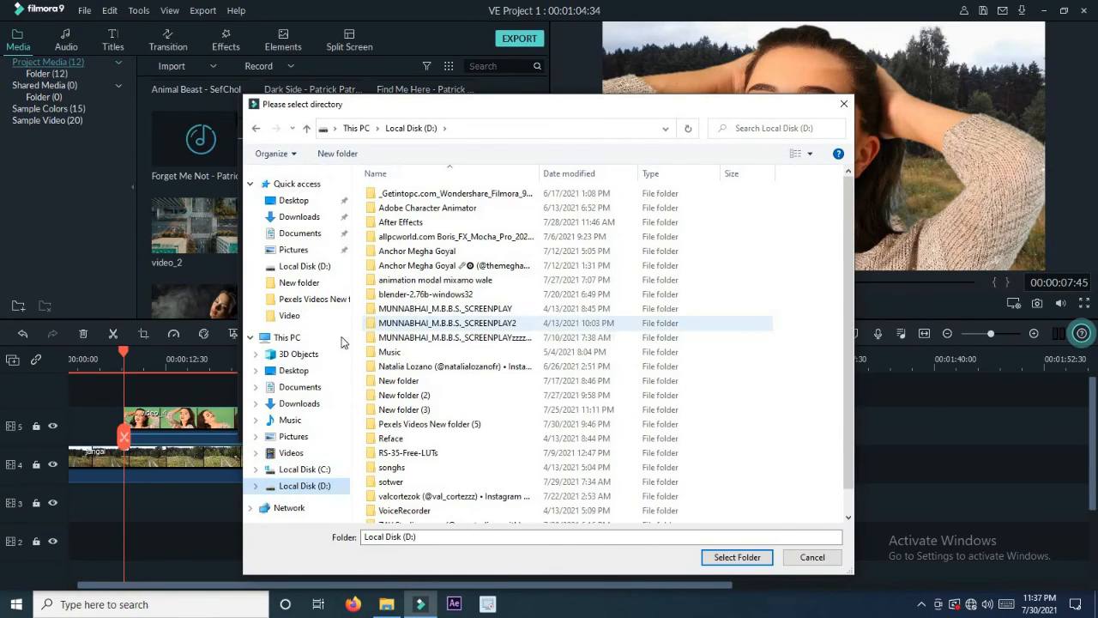
pyautogui.click(305, 371)
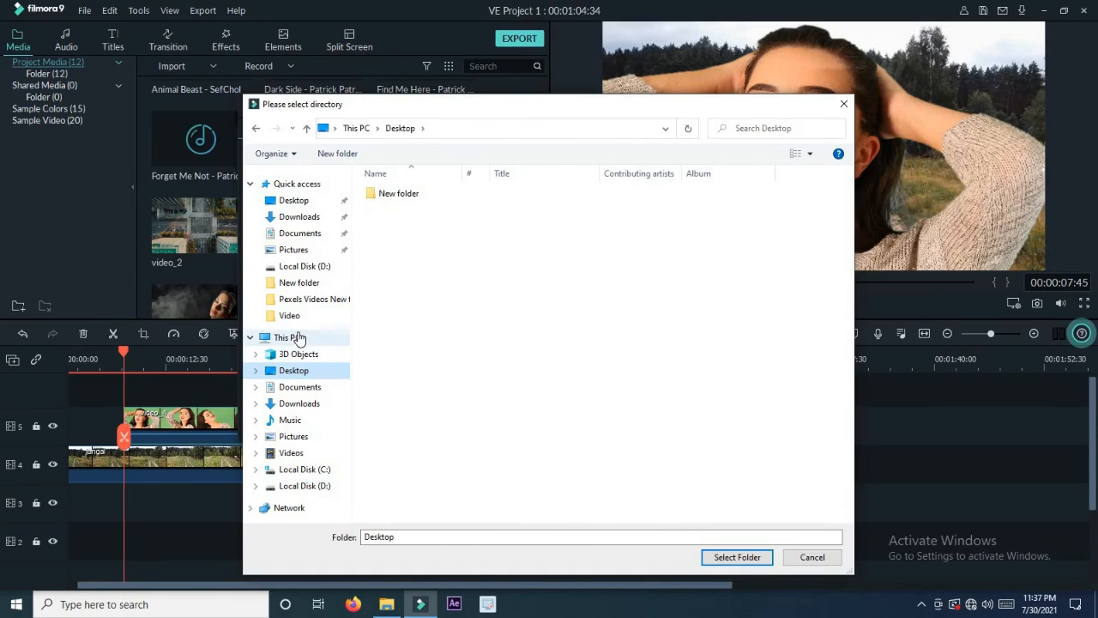
pyautogui.click(718, 559)
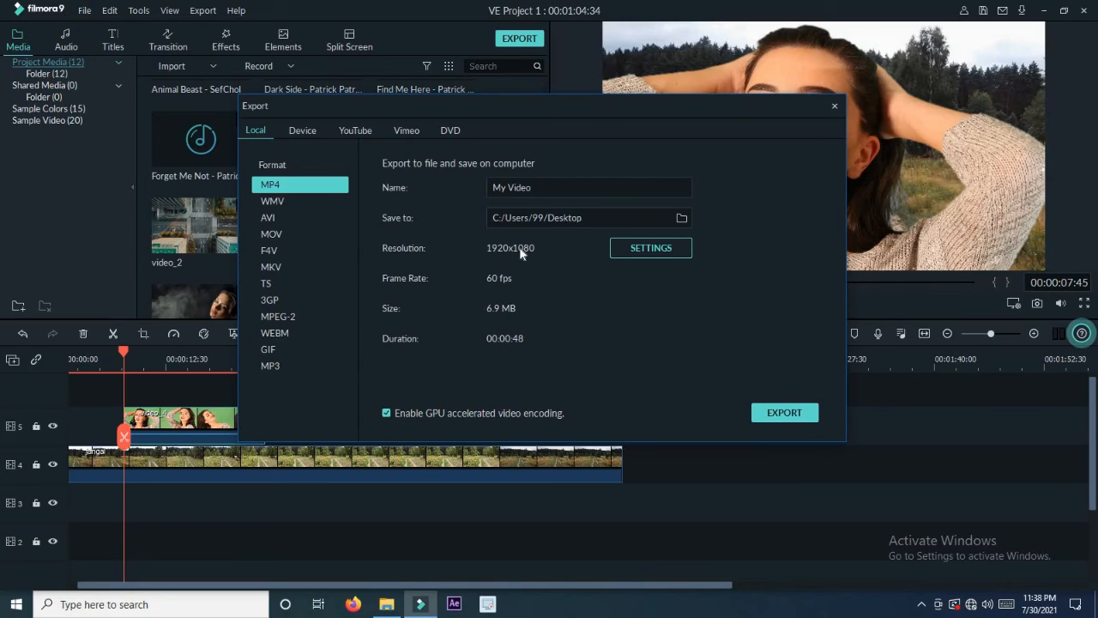
# - Set the MP4 export to 1920x1080 resolution with a 2000 kbps video bit rate, and apply the settings
pyautogui.click(654, 248)
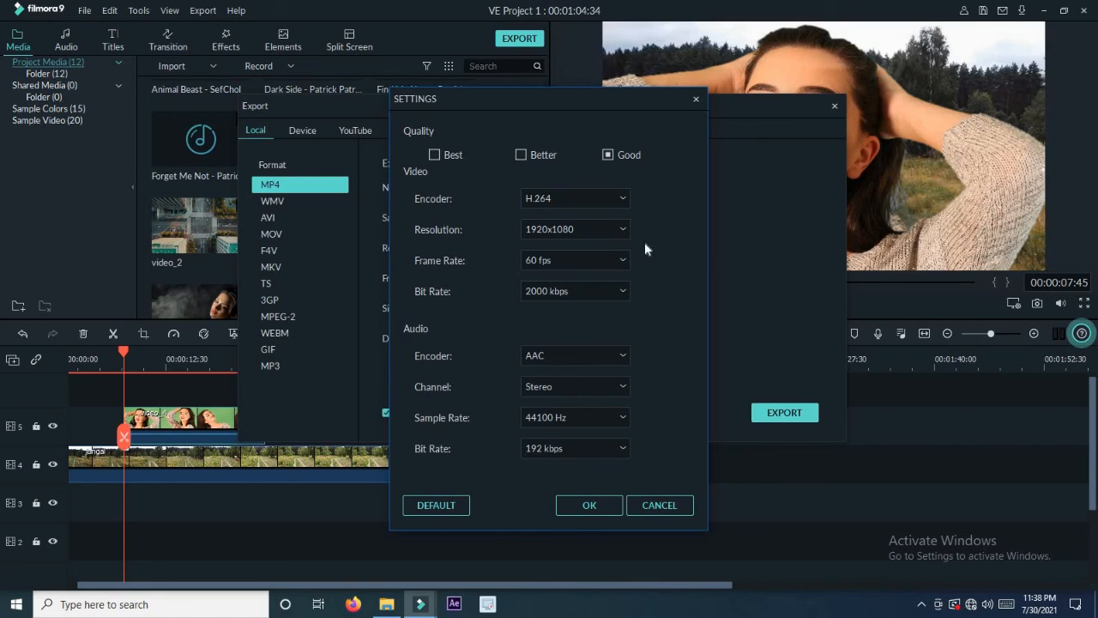
pyautogui.click(623, 230)
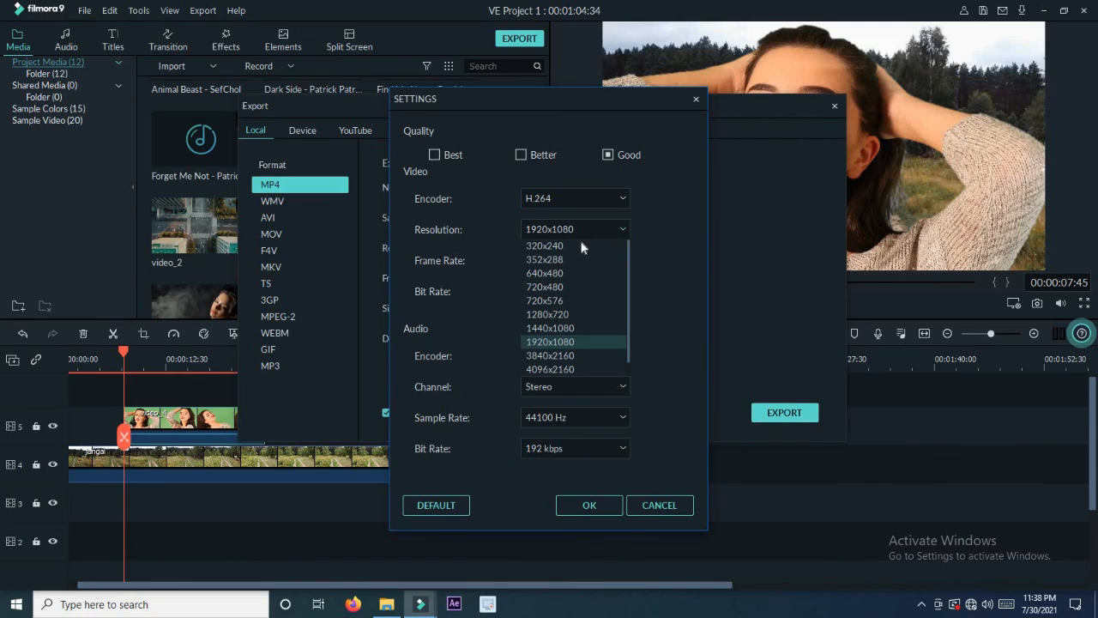
pyautogui.click(562, 343)
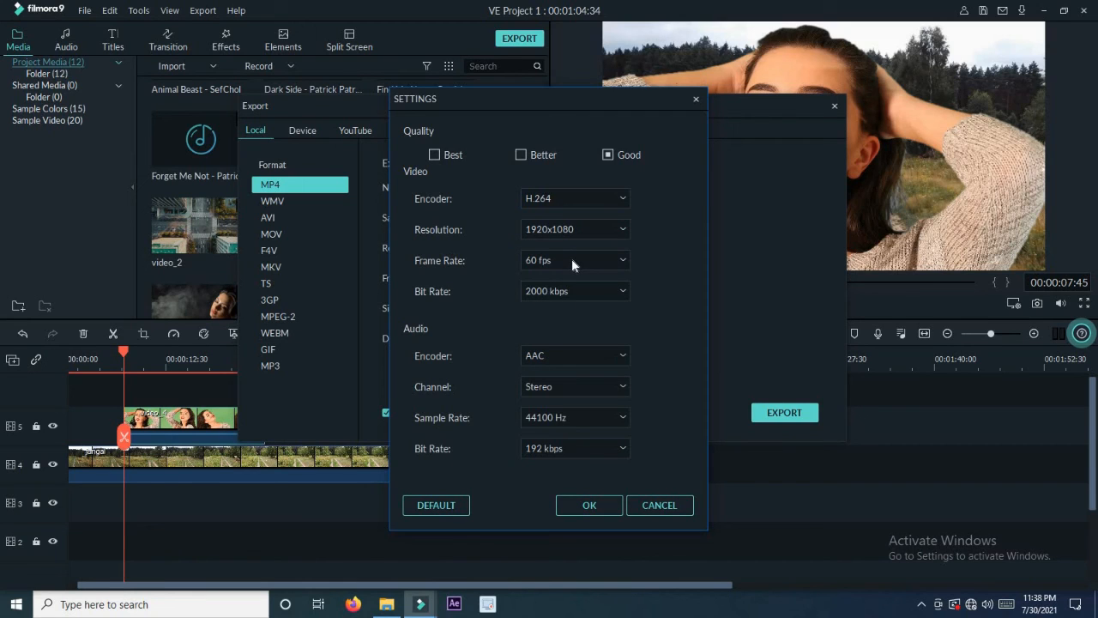
pyautogui.click(565, 291)
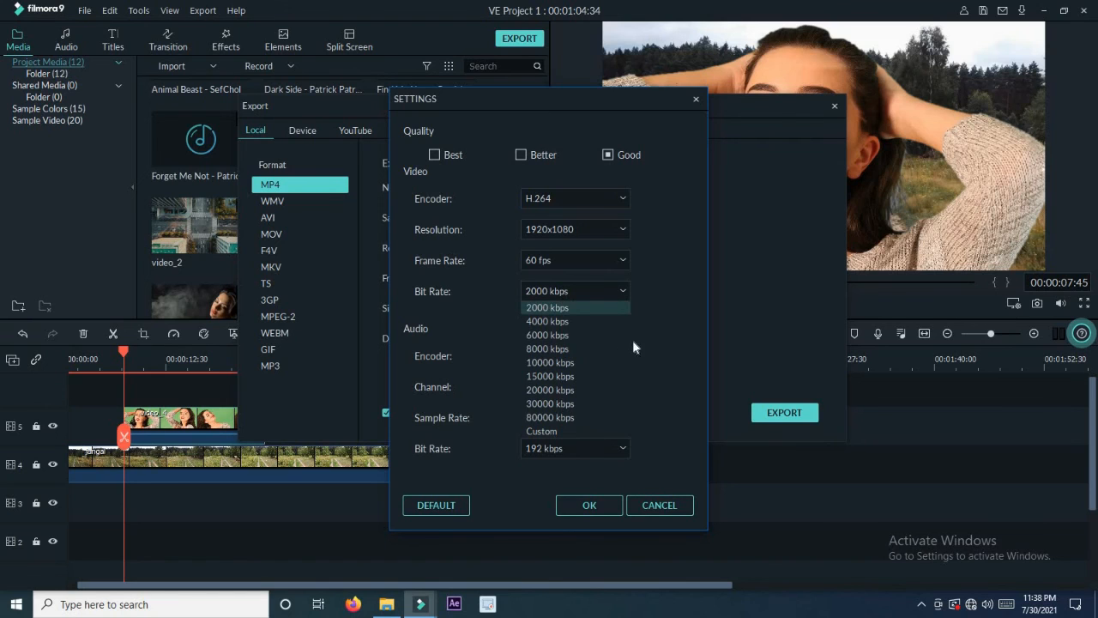
pyautogui.click(579, 307)
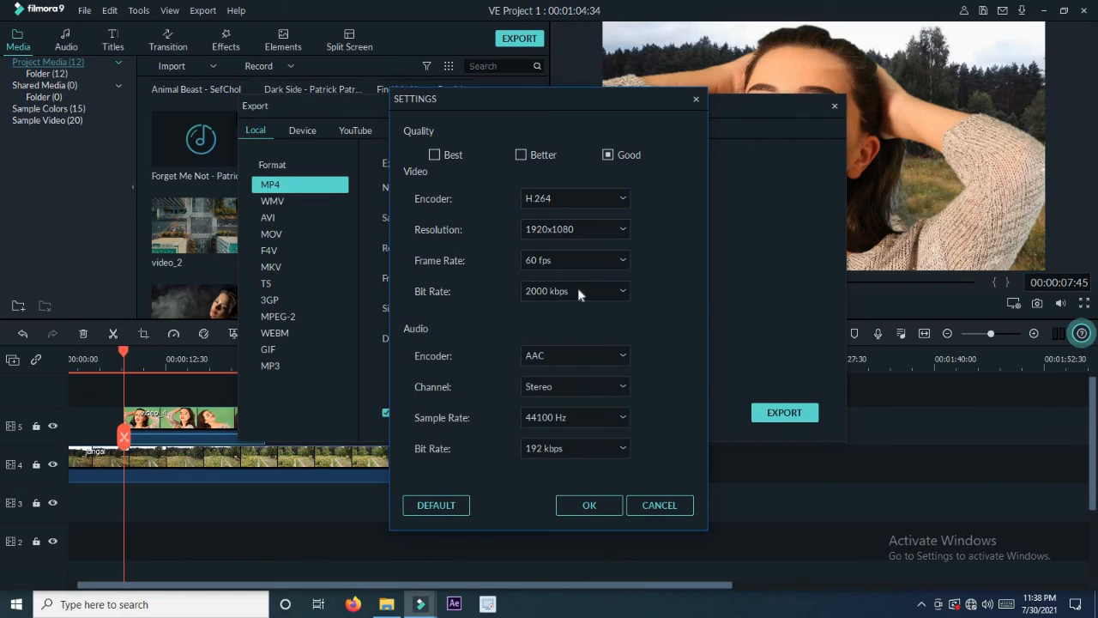
pyautogui.click(578, 291)
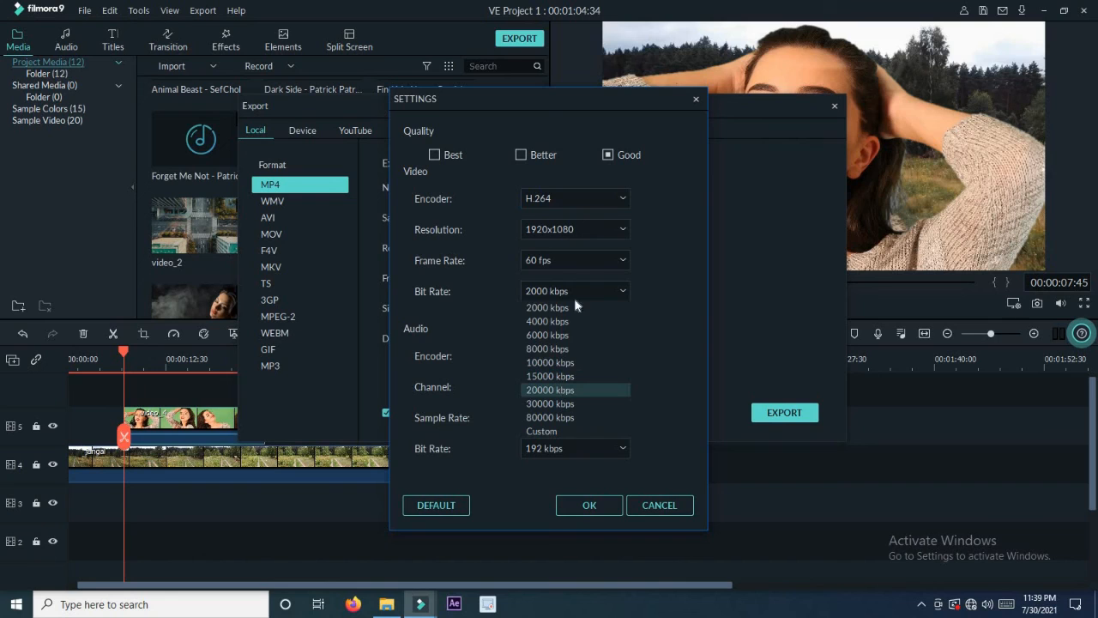
pyautogui.click(581, 235)
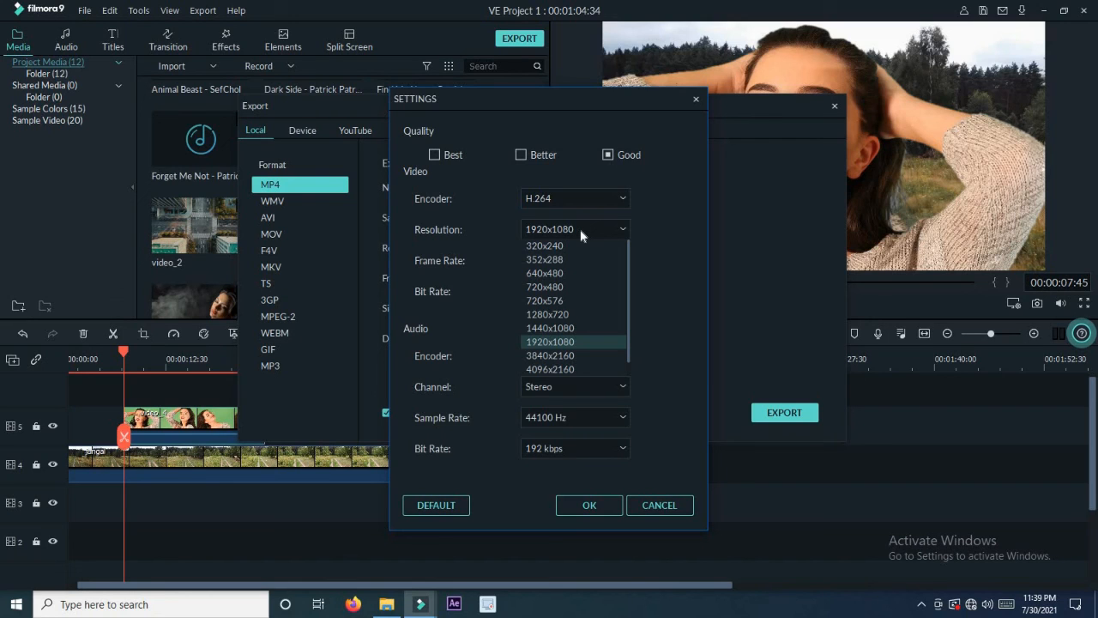
pyautogui.click(705, 231)
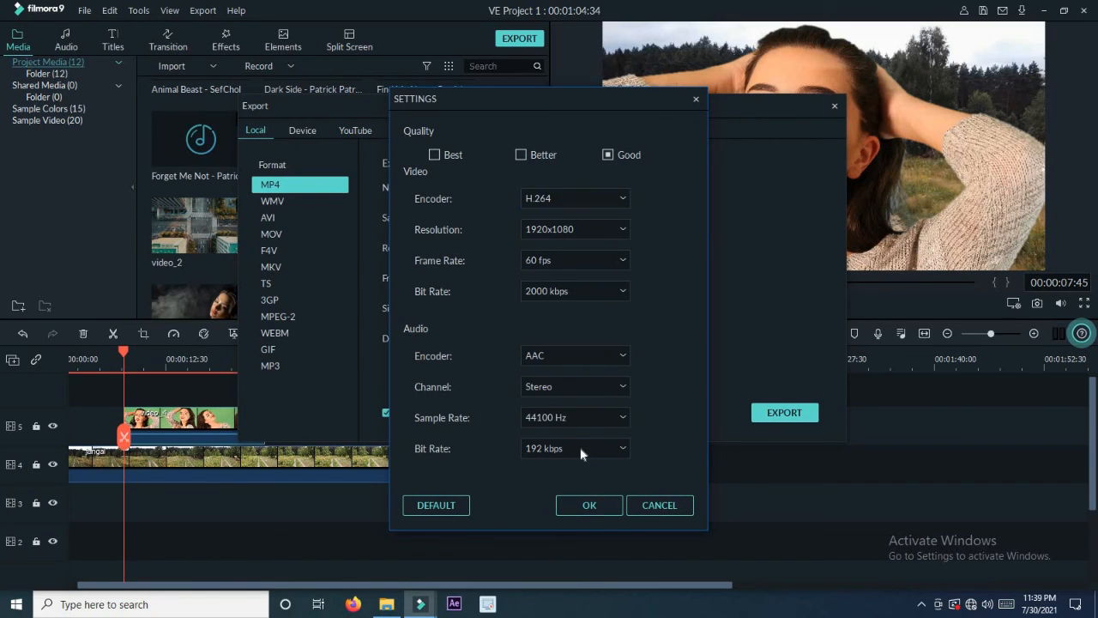
pyautogui.click(584, 505)
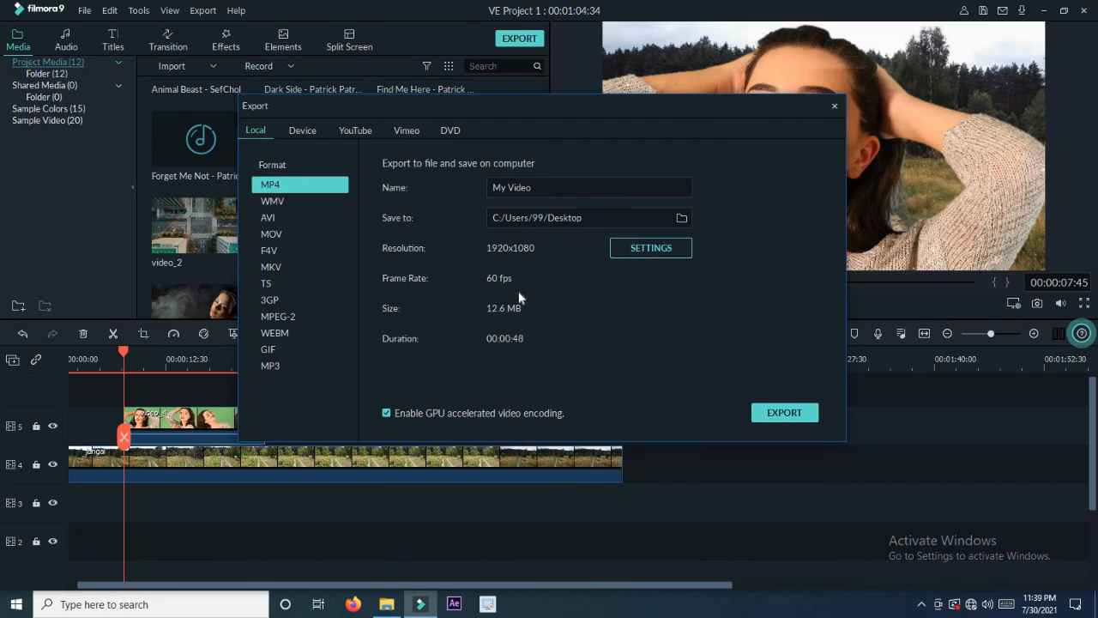
# - Start exporting My Video as an MP4 to the Desktop, abort the export and close the export settings
pyautogui.click(787, 416)
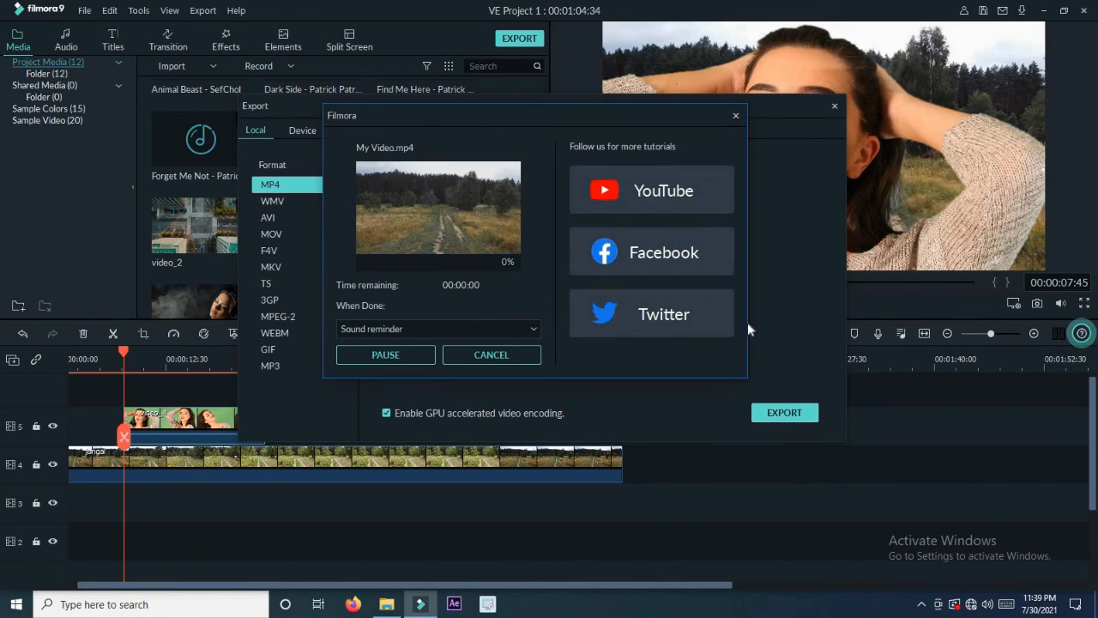
pyautogui.click(519, 357)
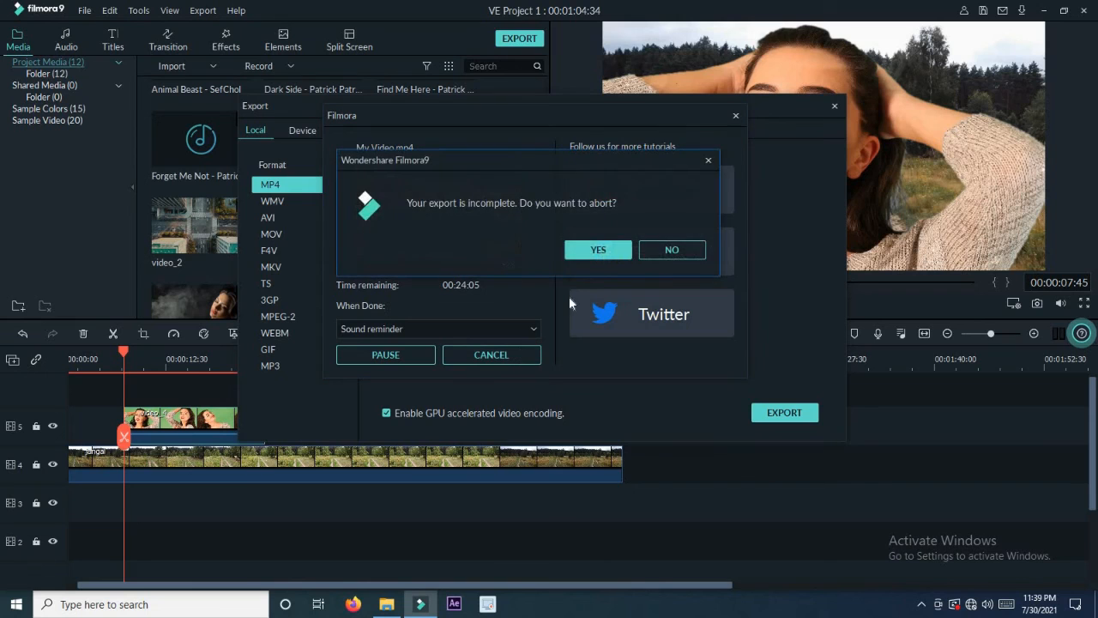
pyautogui.click(604, 254)
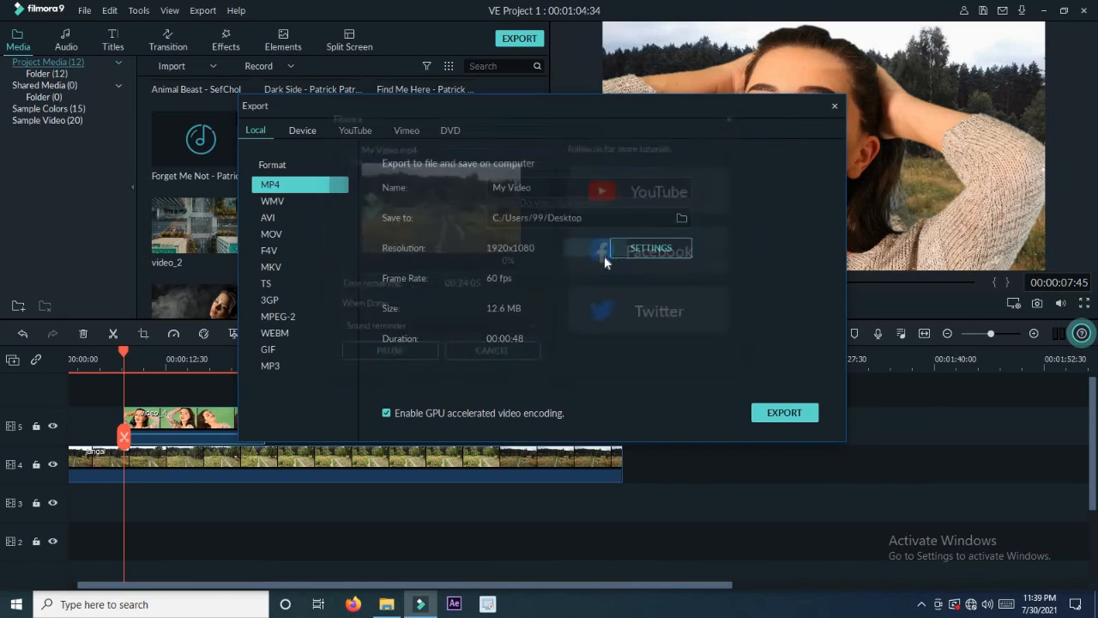
pyautogui.click(833, 105)
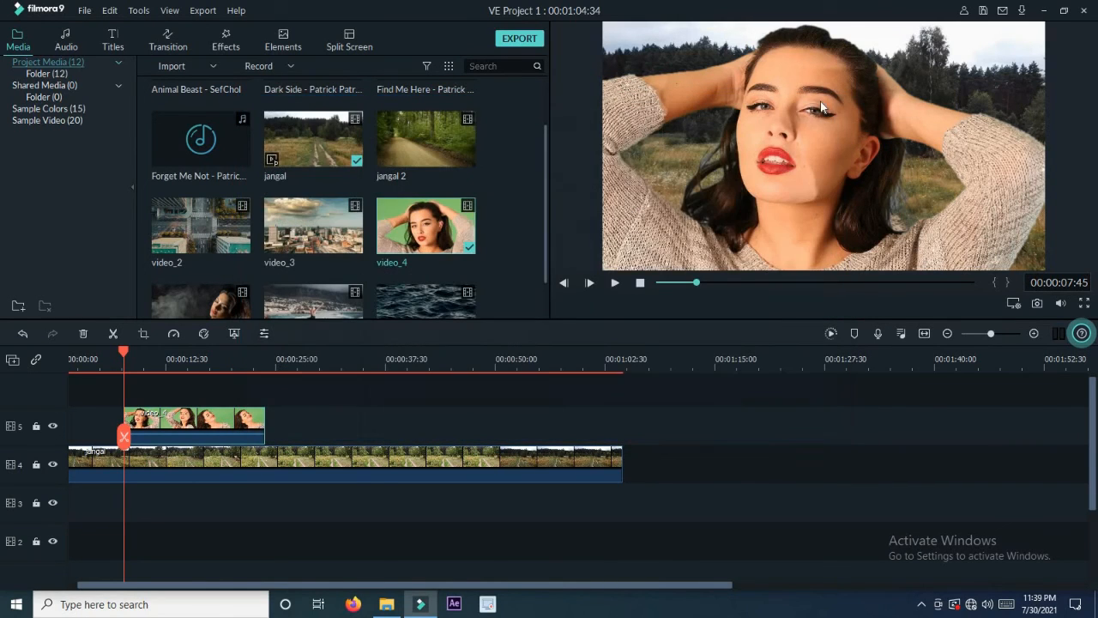
# - View the export settings for devices with the iPhone format, dismissing the connection notice, and close them
pyautogui.click(204, 11)
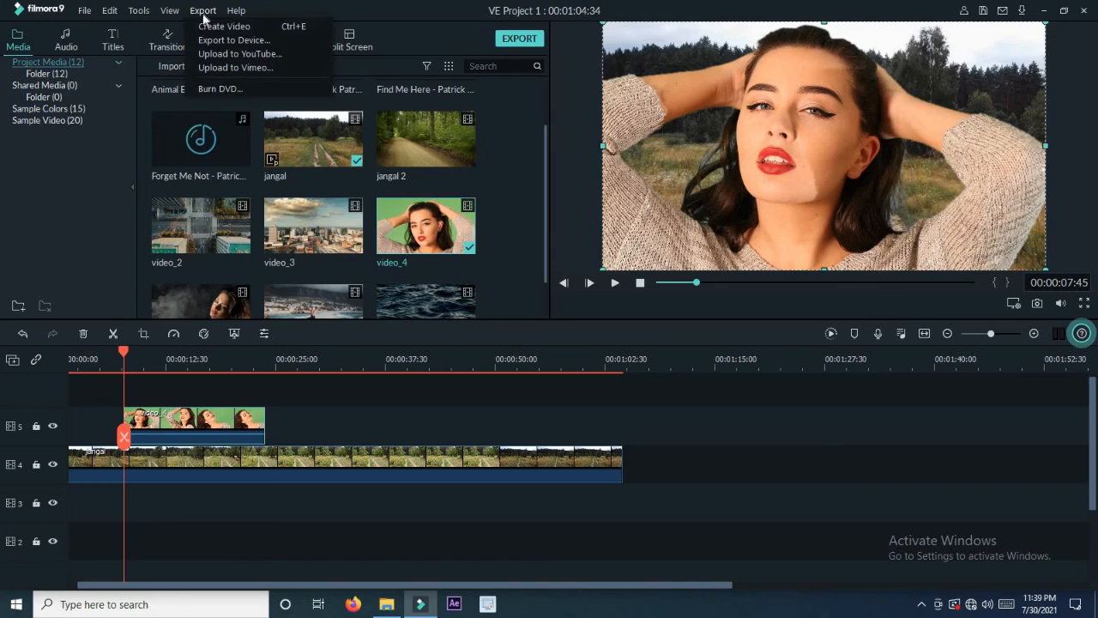
pyautogui.click(264, 42)
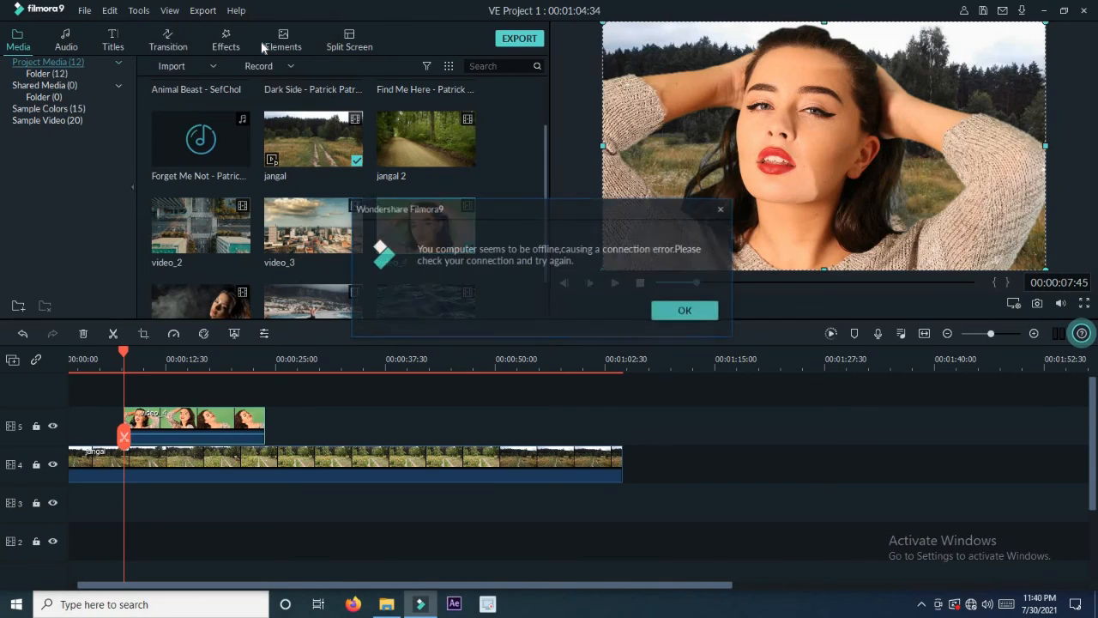
pyautogui.click(673, 311)
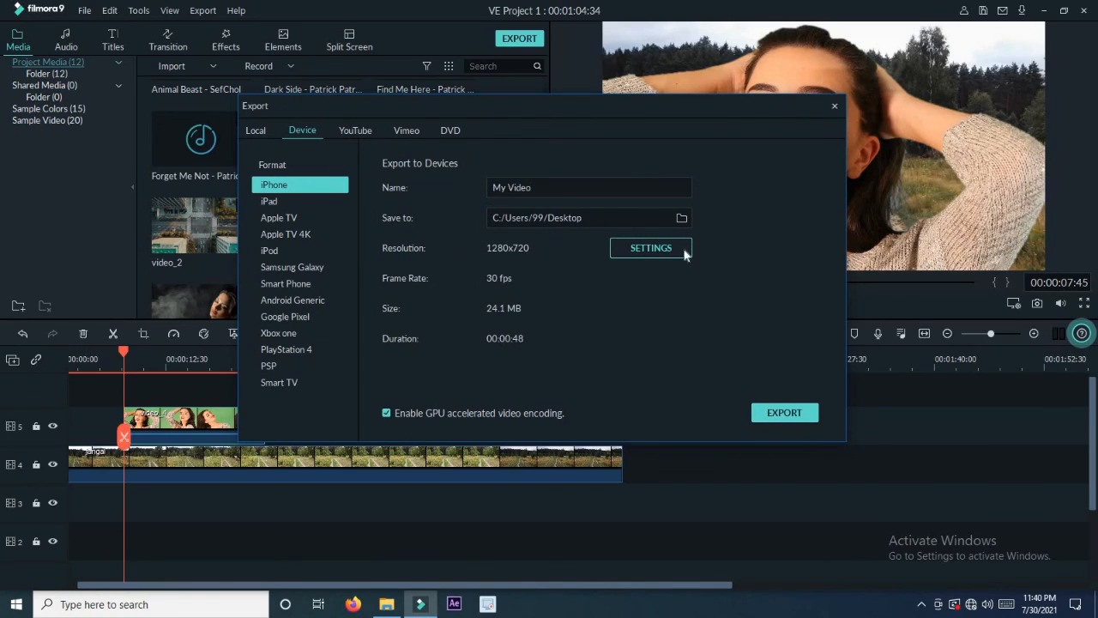
pyautogui.click(831, 108)
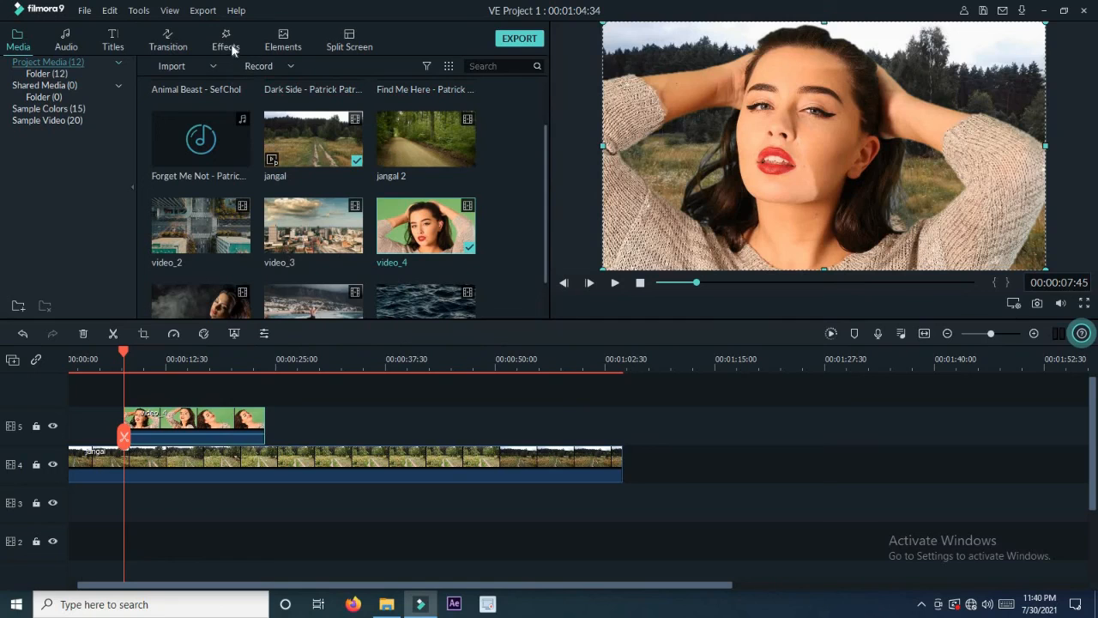
# - Open the YouTube upload settings and try to sign in to YouTube, dismissing the connection notices
pyautogui.click(202, 10)
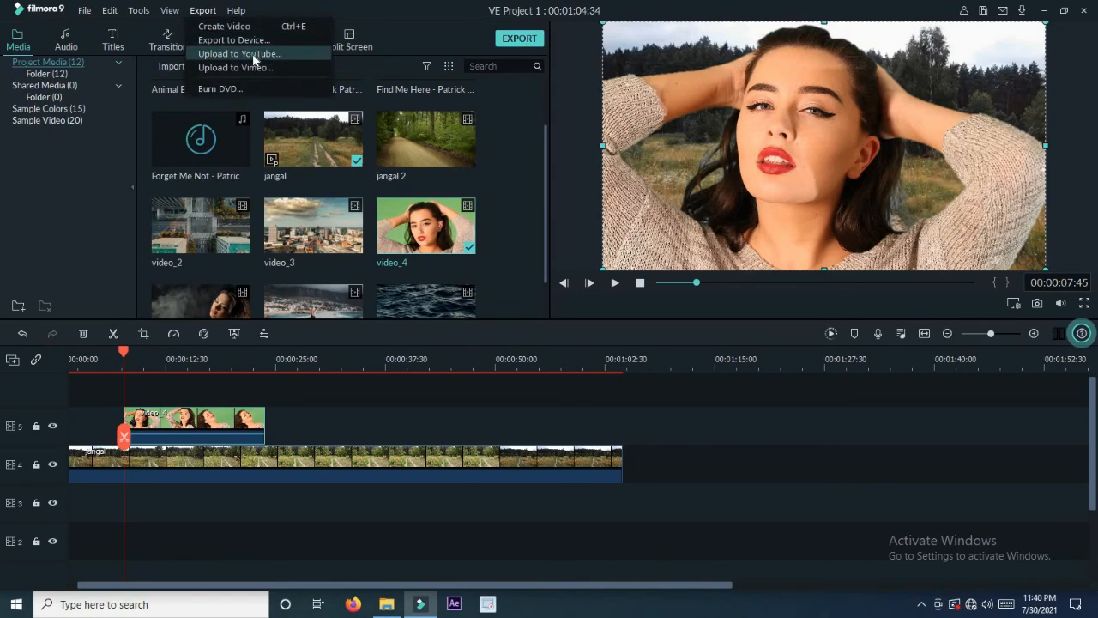
pyautogui.click(253, 55)
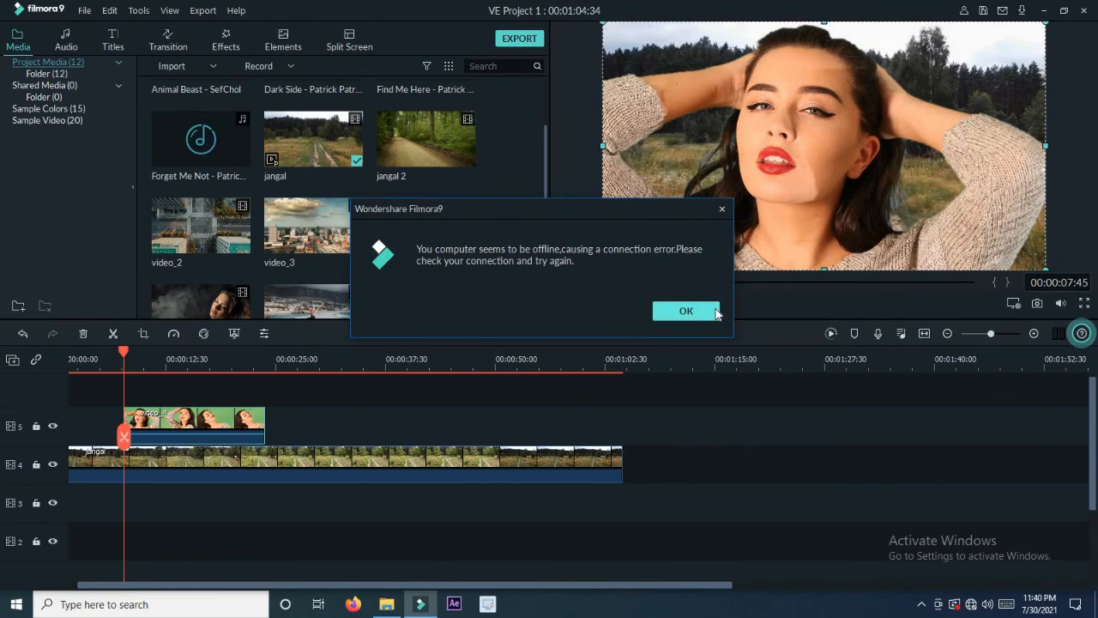
pyautogui.click(716, 313)
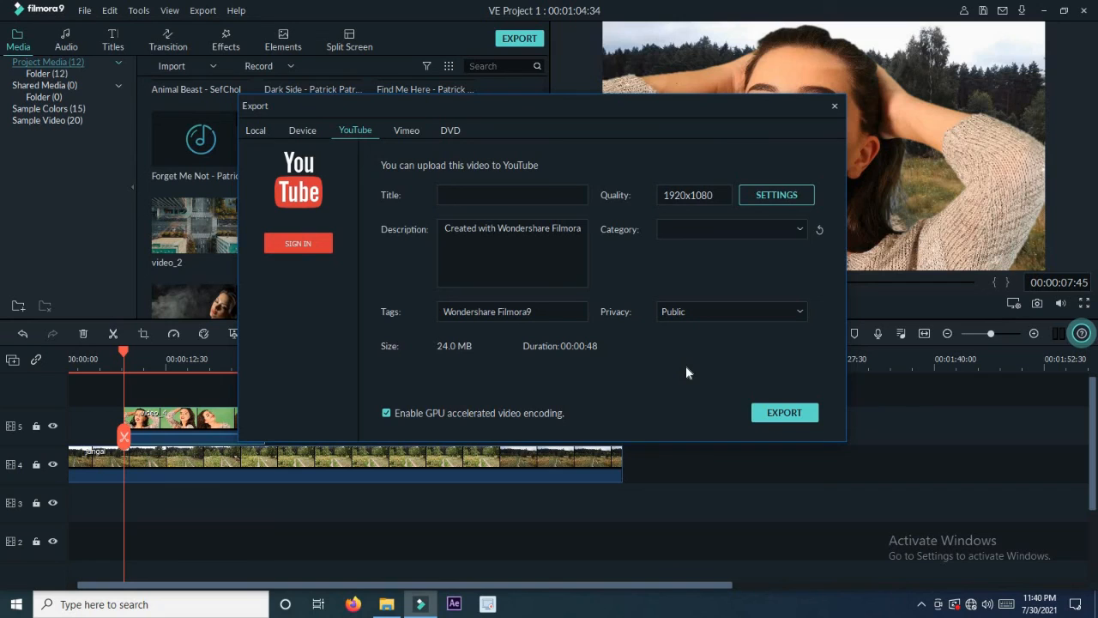
pyautogui.click(301, 247)
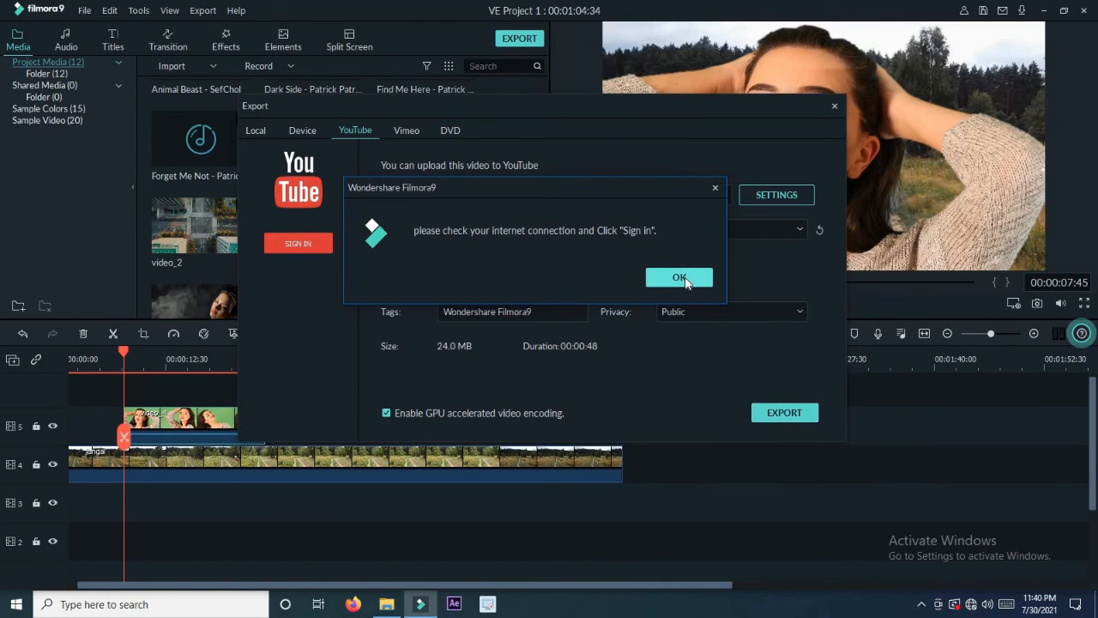
pyautogui.click(685, 282)
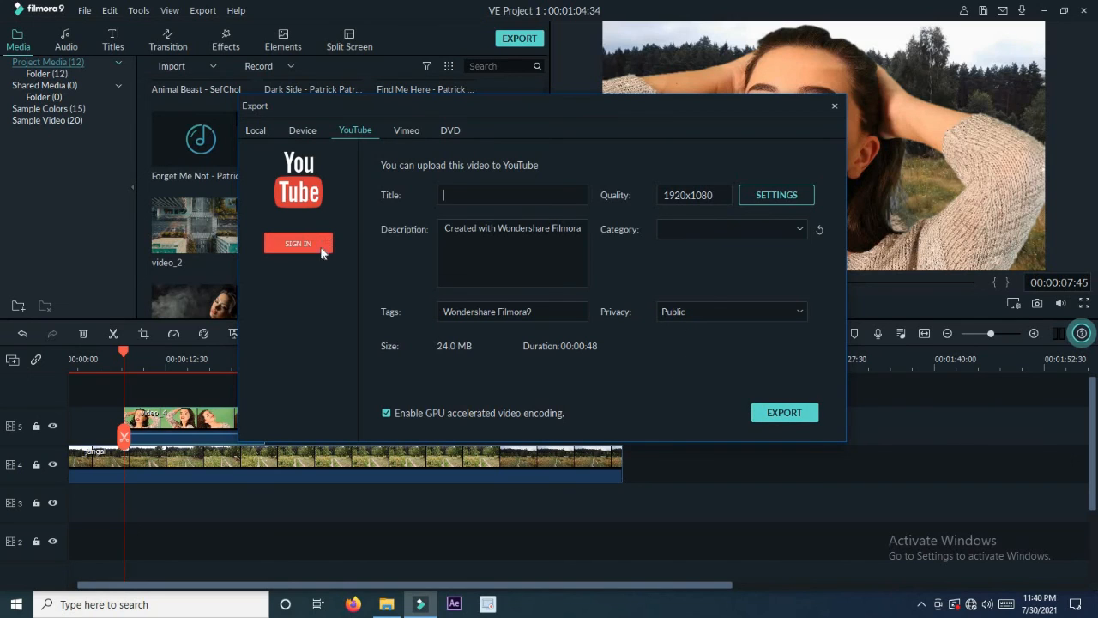
# - Try to export the video to YouTube without signing in, and close the export settings
pyautogui.click(784, 413)
pyautogui.click(684, 287)
pyautogui.click(835, 108)
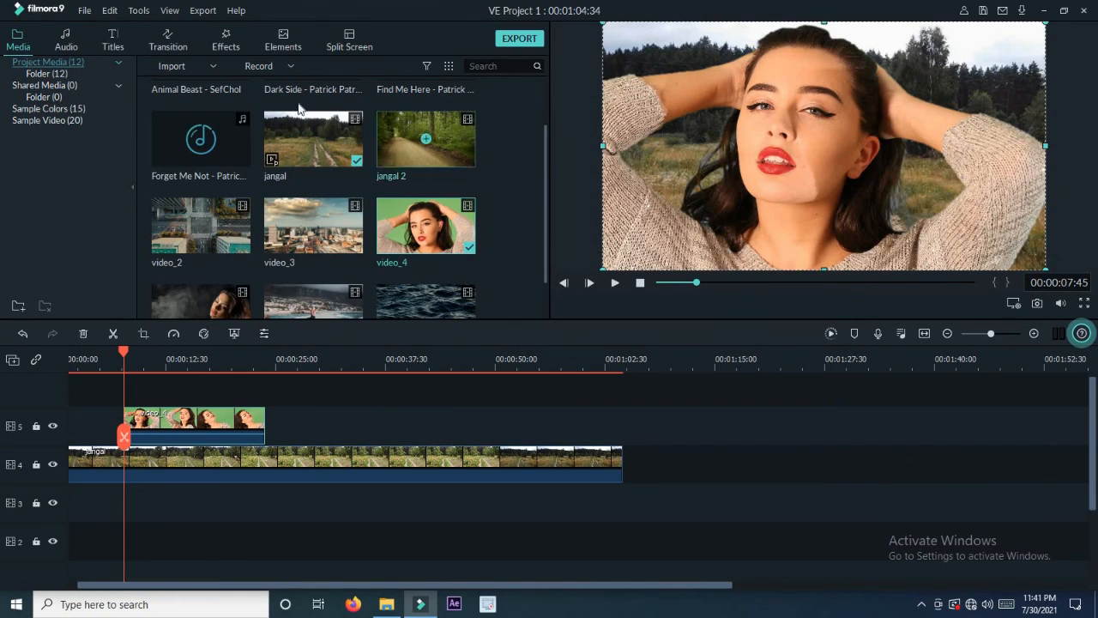
# - View the DVD burning settings for the project, including the disc description and output options, and close them
pyautogui.click(237, 11)
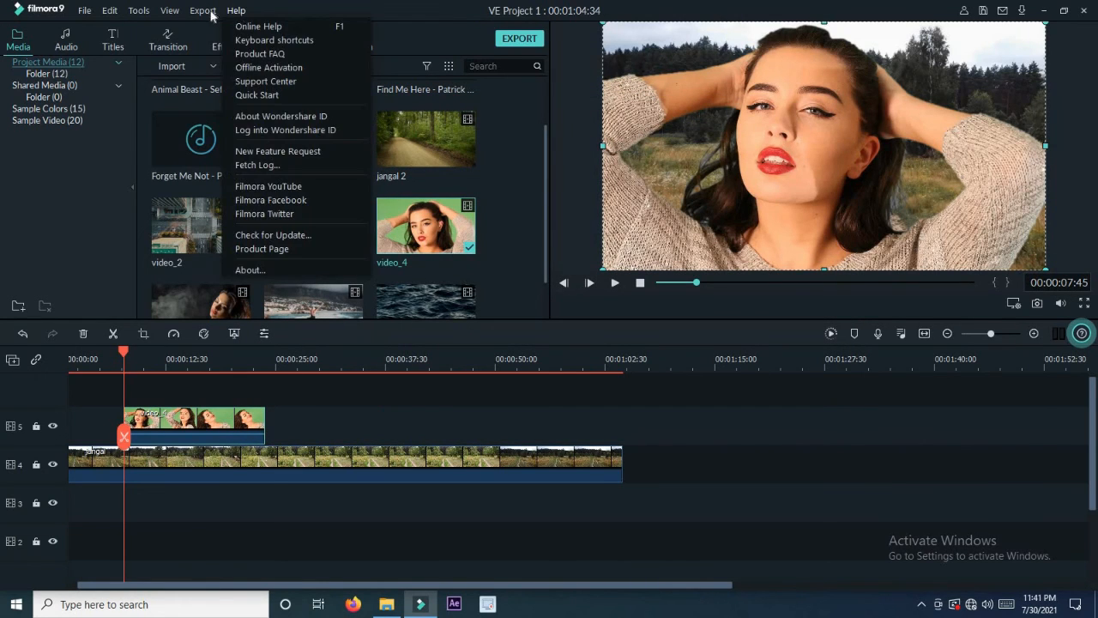
pyautogui.moveTo(208, 12)
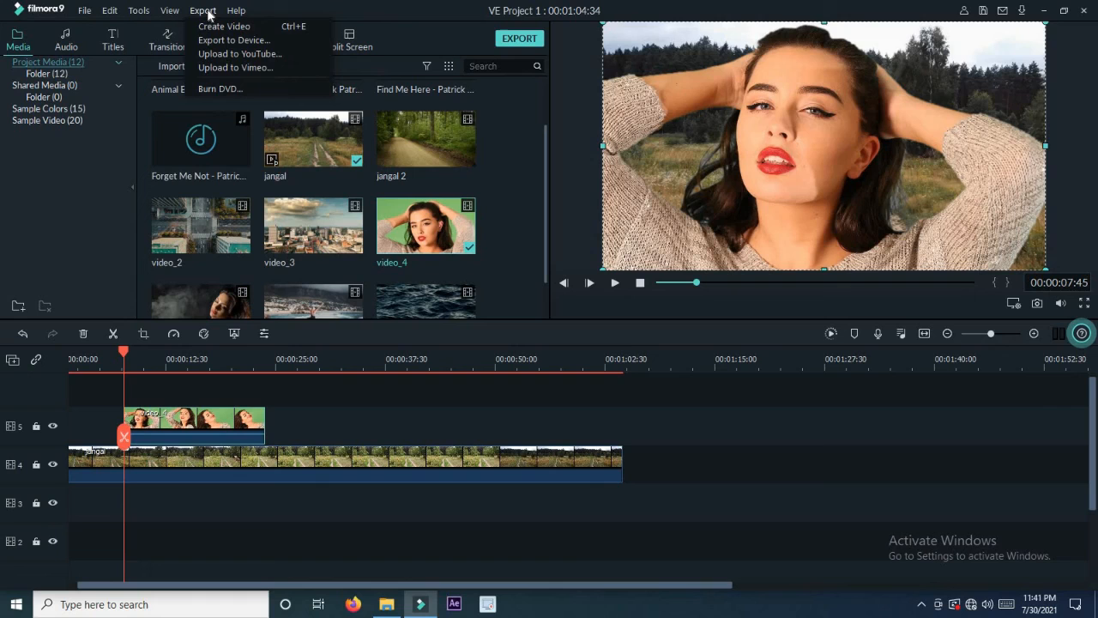
pyautogui.click(226, 90)
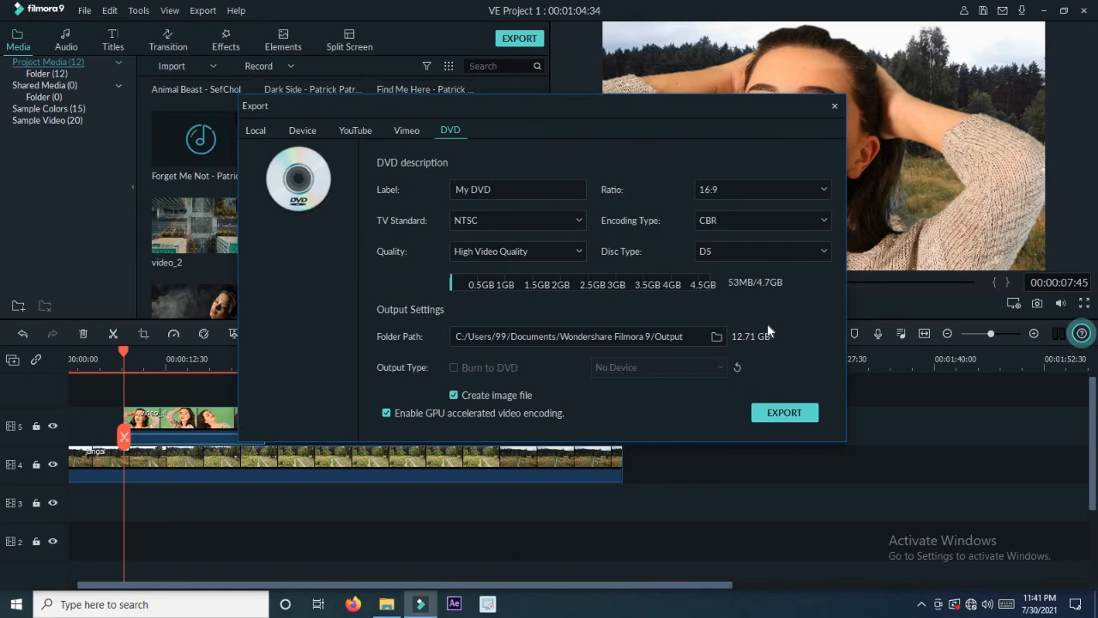
pyautogui.click(836, 107)
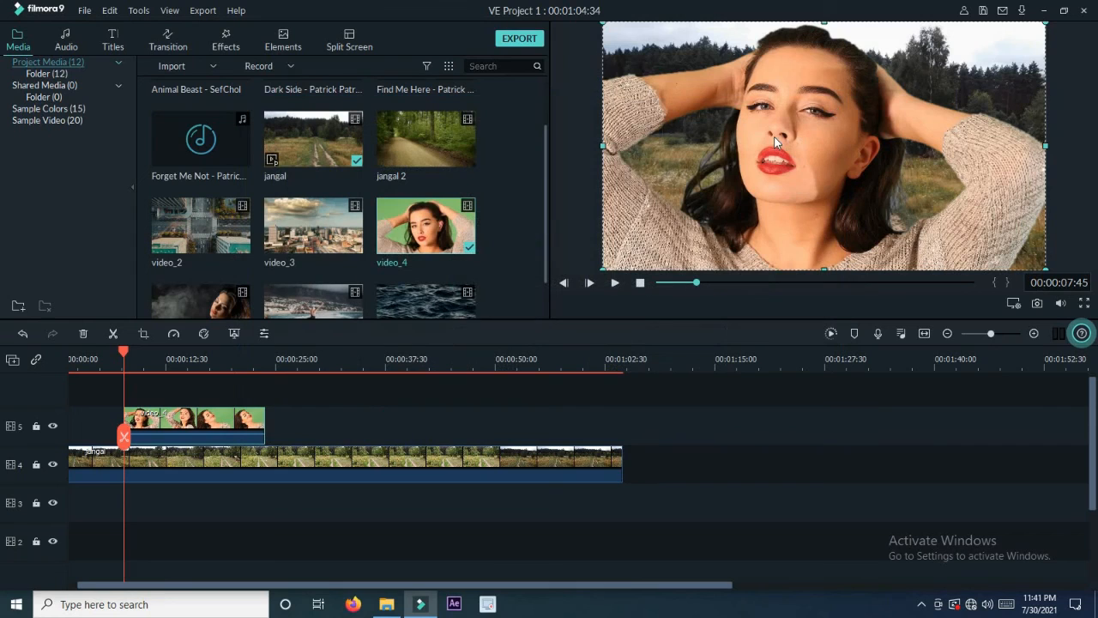